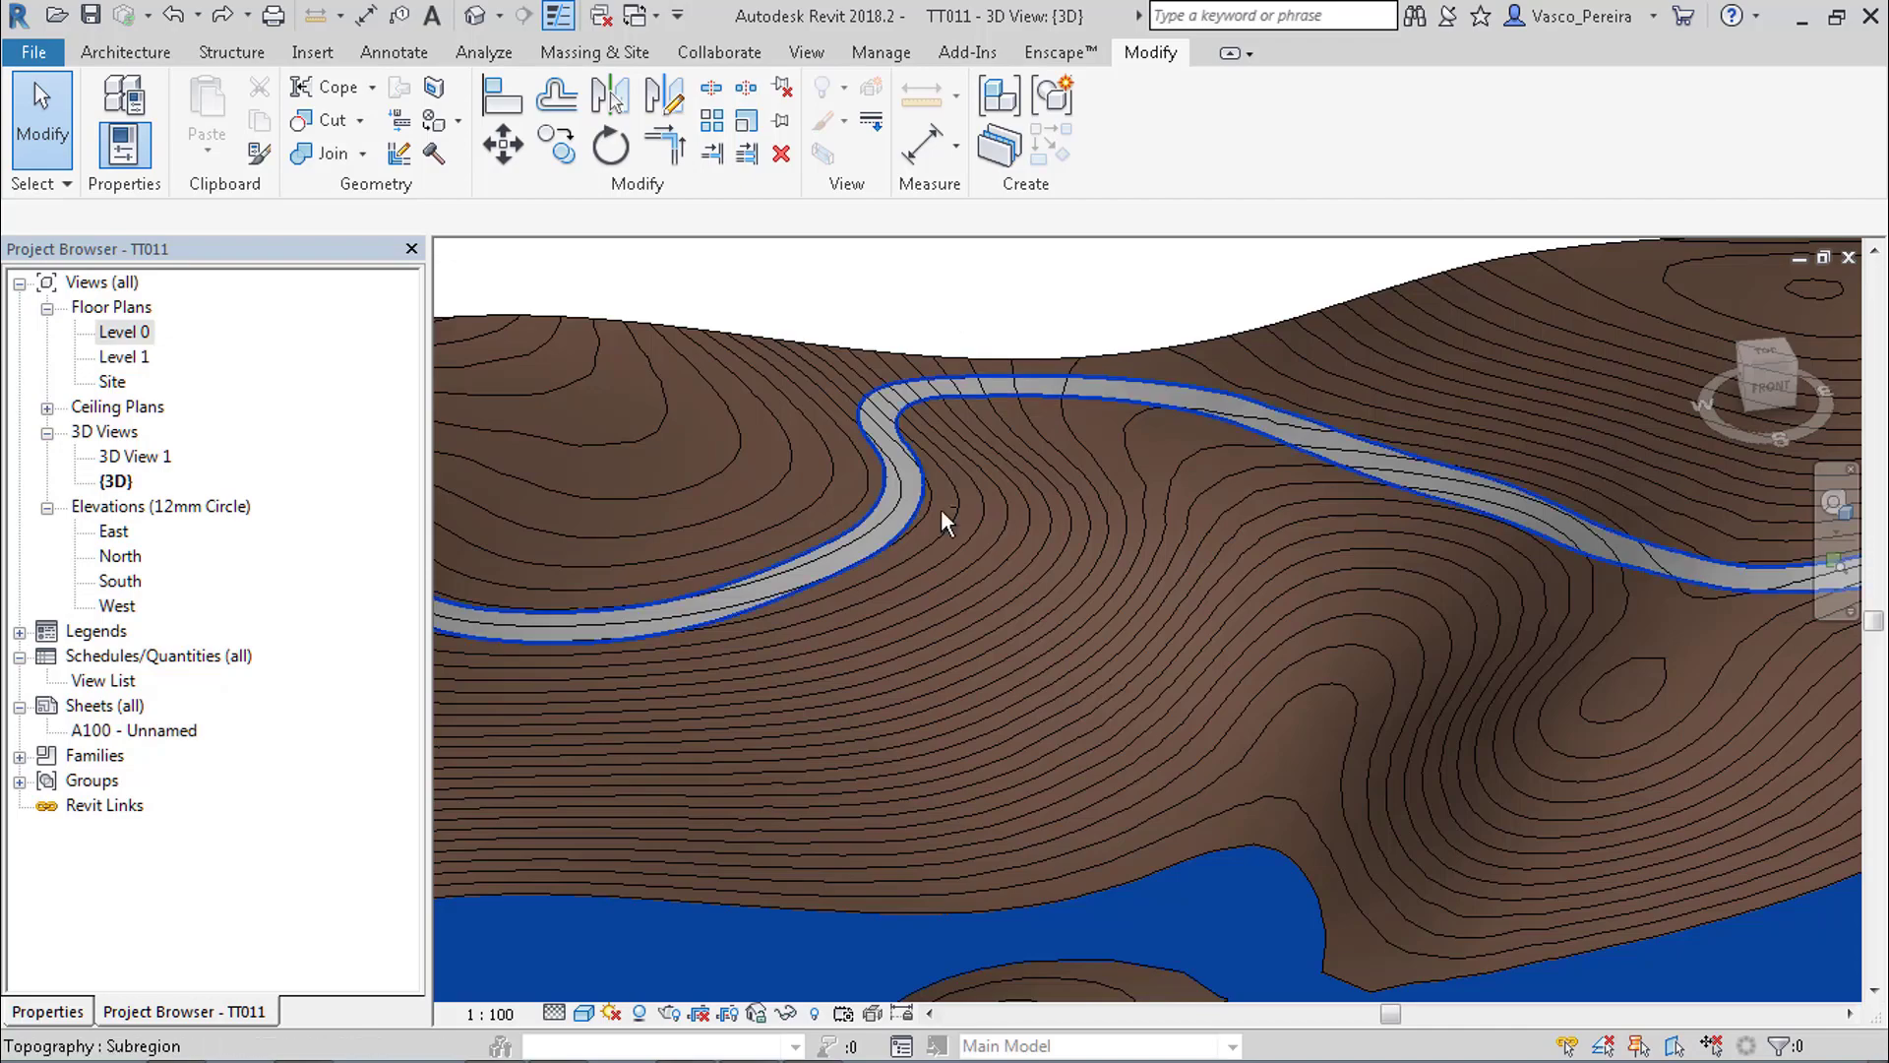
# Open the Level 0 floor plan and frame the area around the road's bend.
pyautogui.keyDown('shift'); pyautogui.moveTo(945, 541); pyautogui.dragTo(984, 581, button='middle'); pyautogui.keyUp('shift')
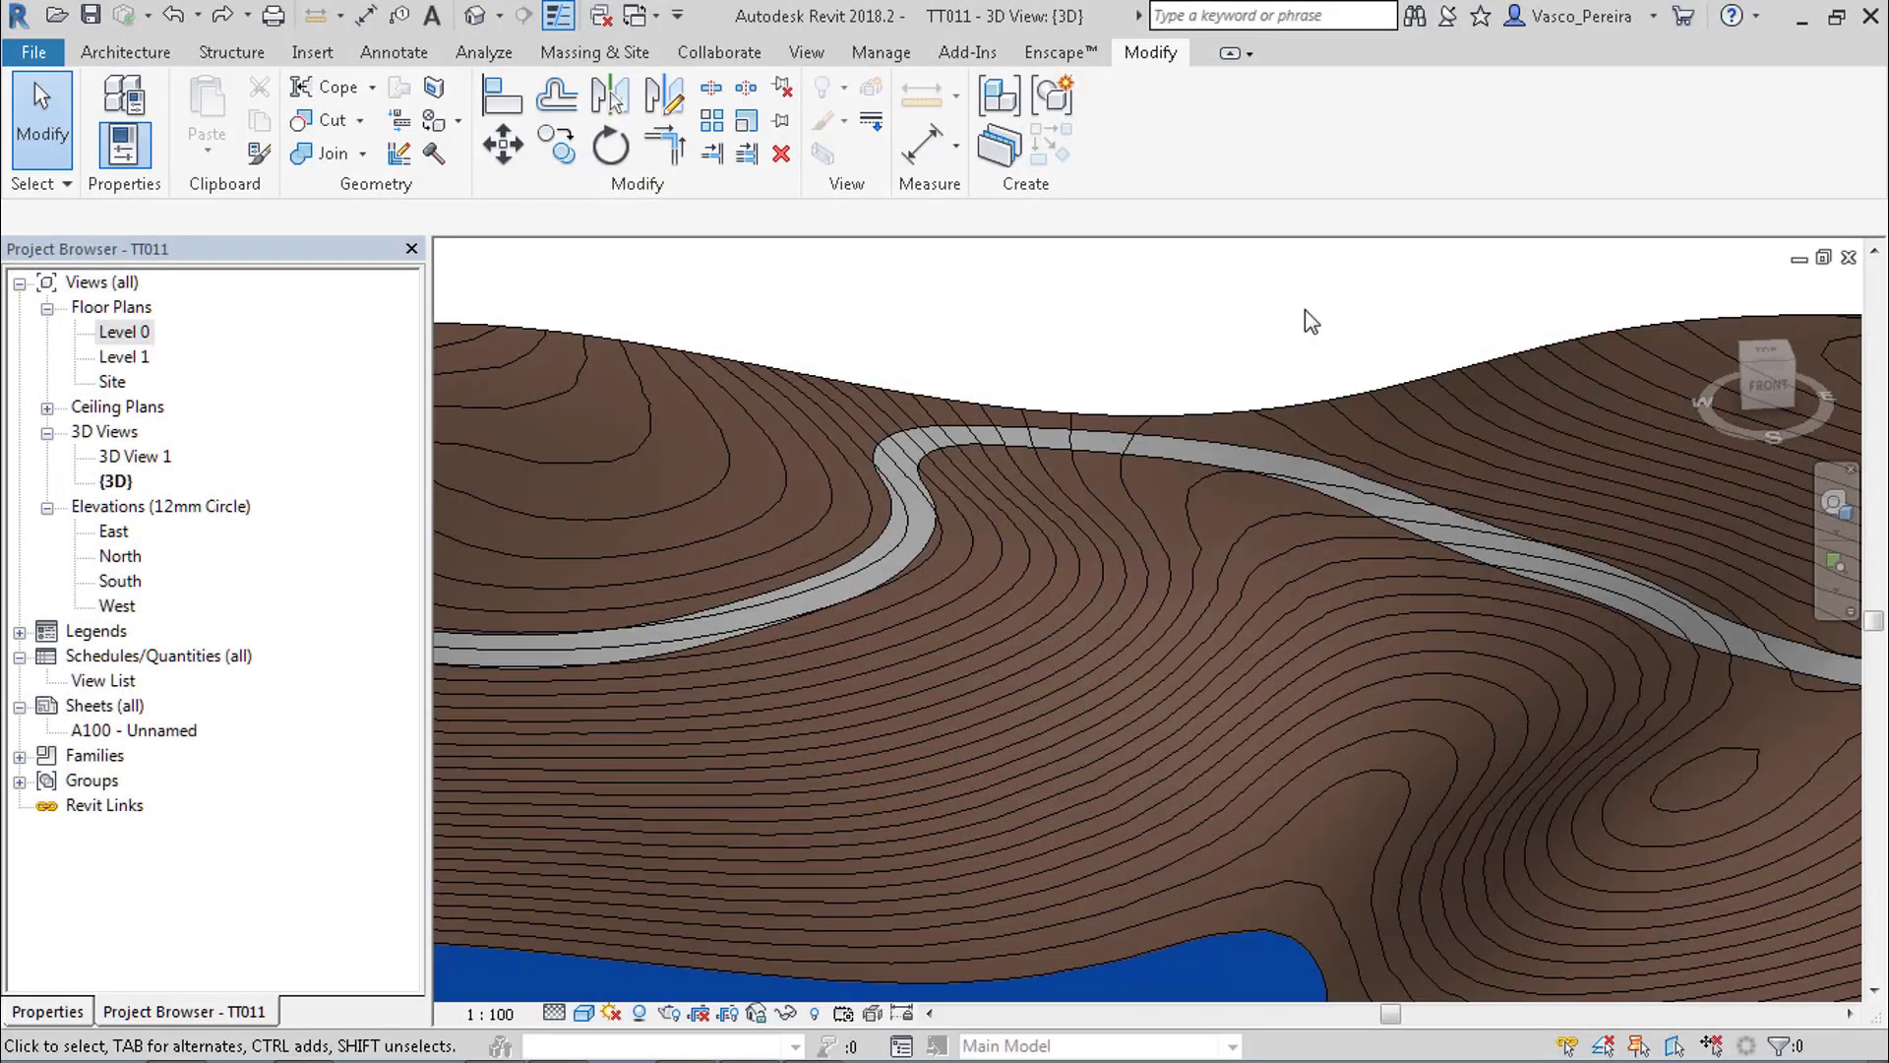
pyautogui.moveTo(1308, 316); pyautogui.dragTo(1226, 288, button='middle')
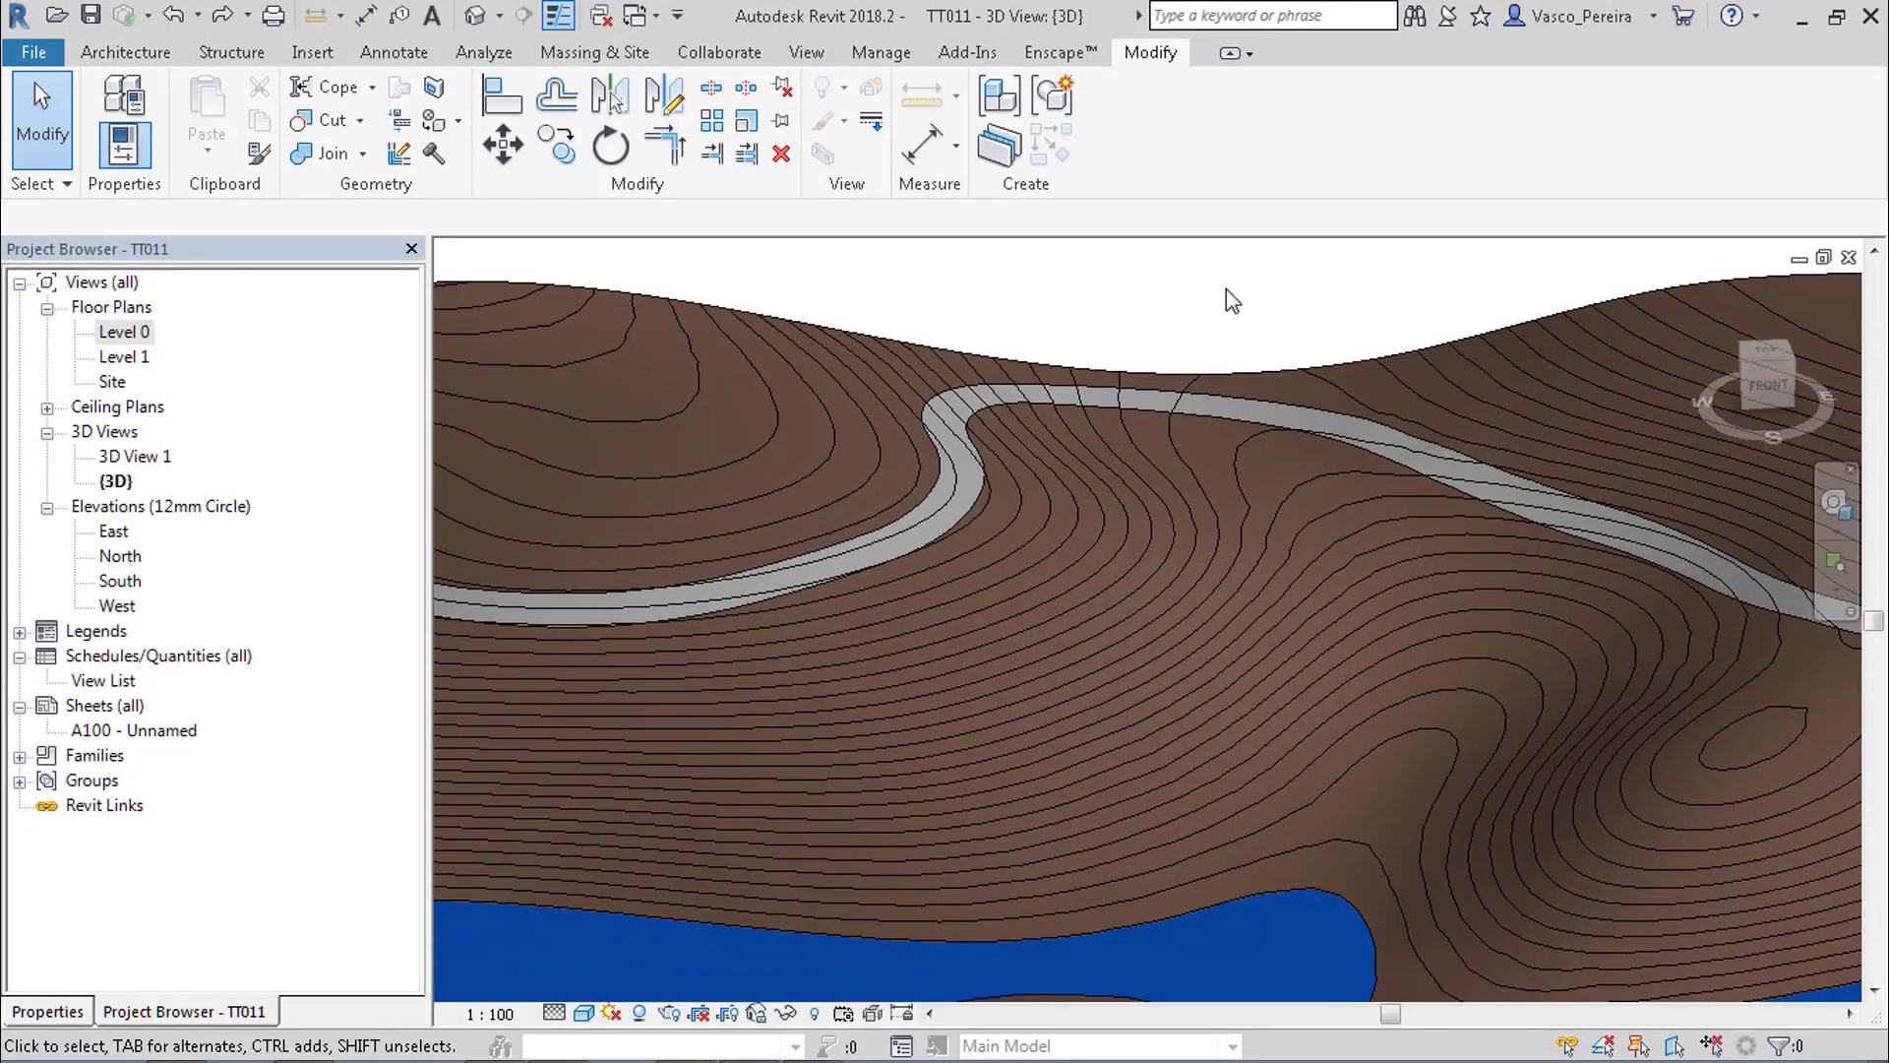
pyautogui.doubleClick(122, 331)
pyautogui.scroll(5, 1019, 467)
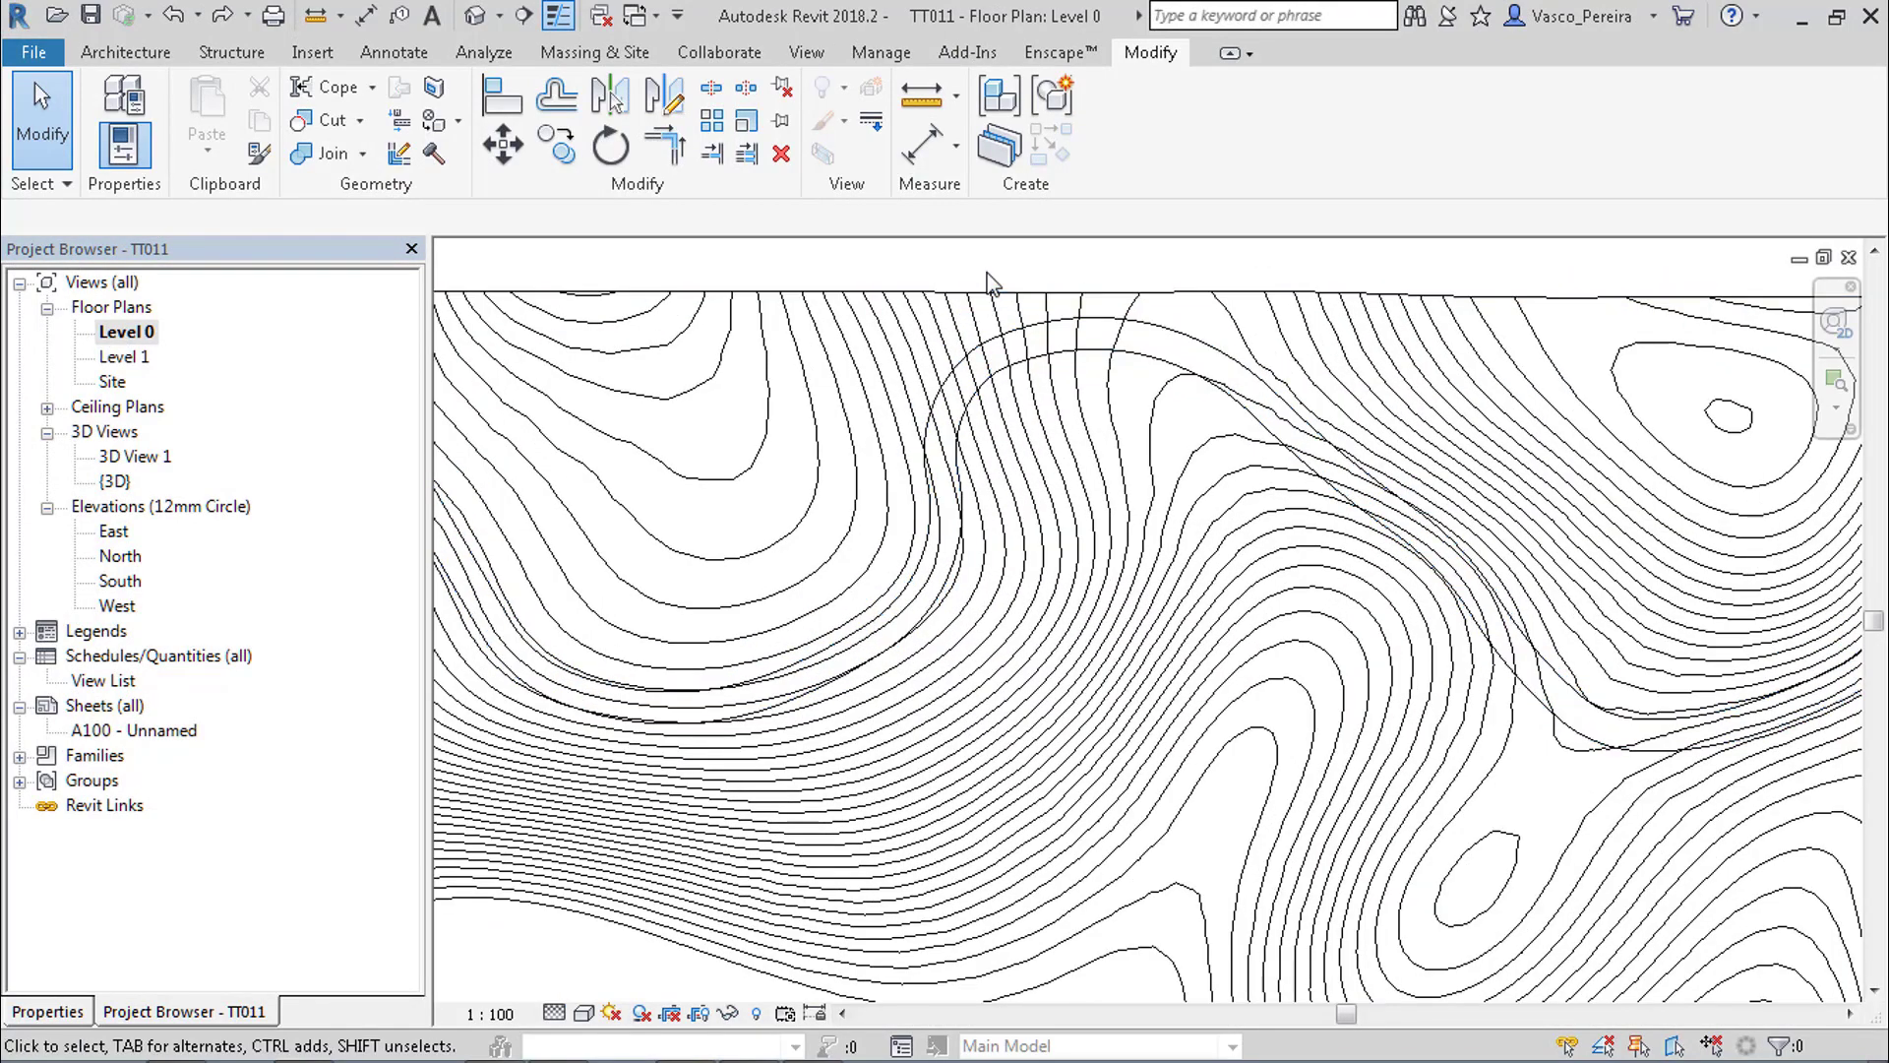
# Draw a rectangle of detail lines in the RED line style on the slope below the road's bend.
pyautogui.press('d')
pyautogui.press('l')
pyautogui.click(1339, 133)
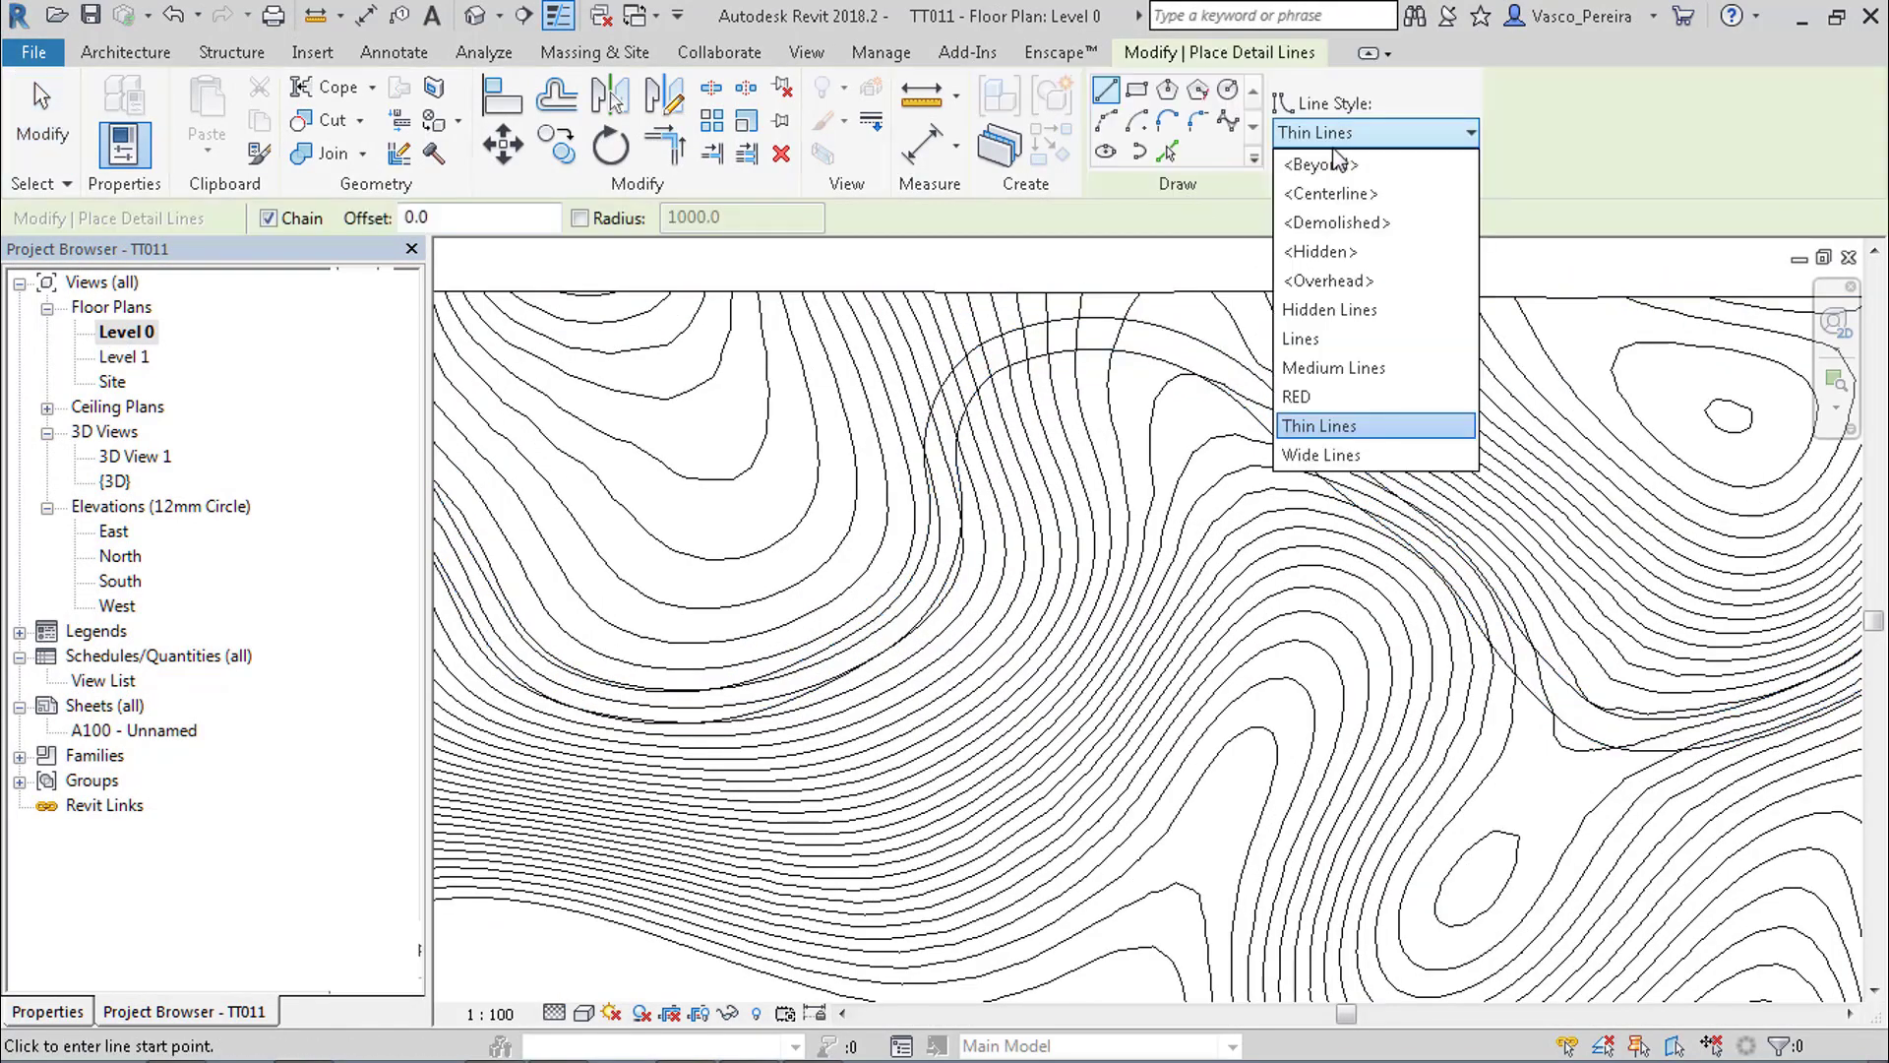
pyautogui.click(1298, 395)
pyautogui.click(1136, 89)
pyautogui.click(982, 426)
pyautogui.click(1215, 811)
pyautogui.press('Escape')
pyautogui.press('Escape')
# Select the whole chain of the red rectangle and rotate it clockwise about its centre to follow the slope.
pyautogui.click(1217, 626)
pyautogui.press('Tab')
pyautogui.click(1216, 629)
pyautogui.press('r')
pyautogui.press('o')
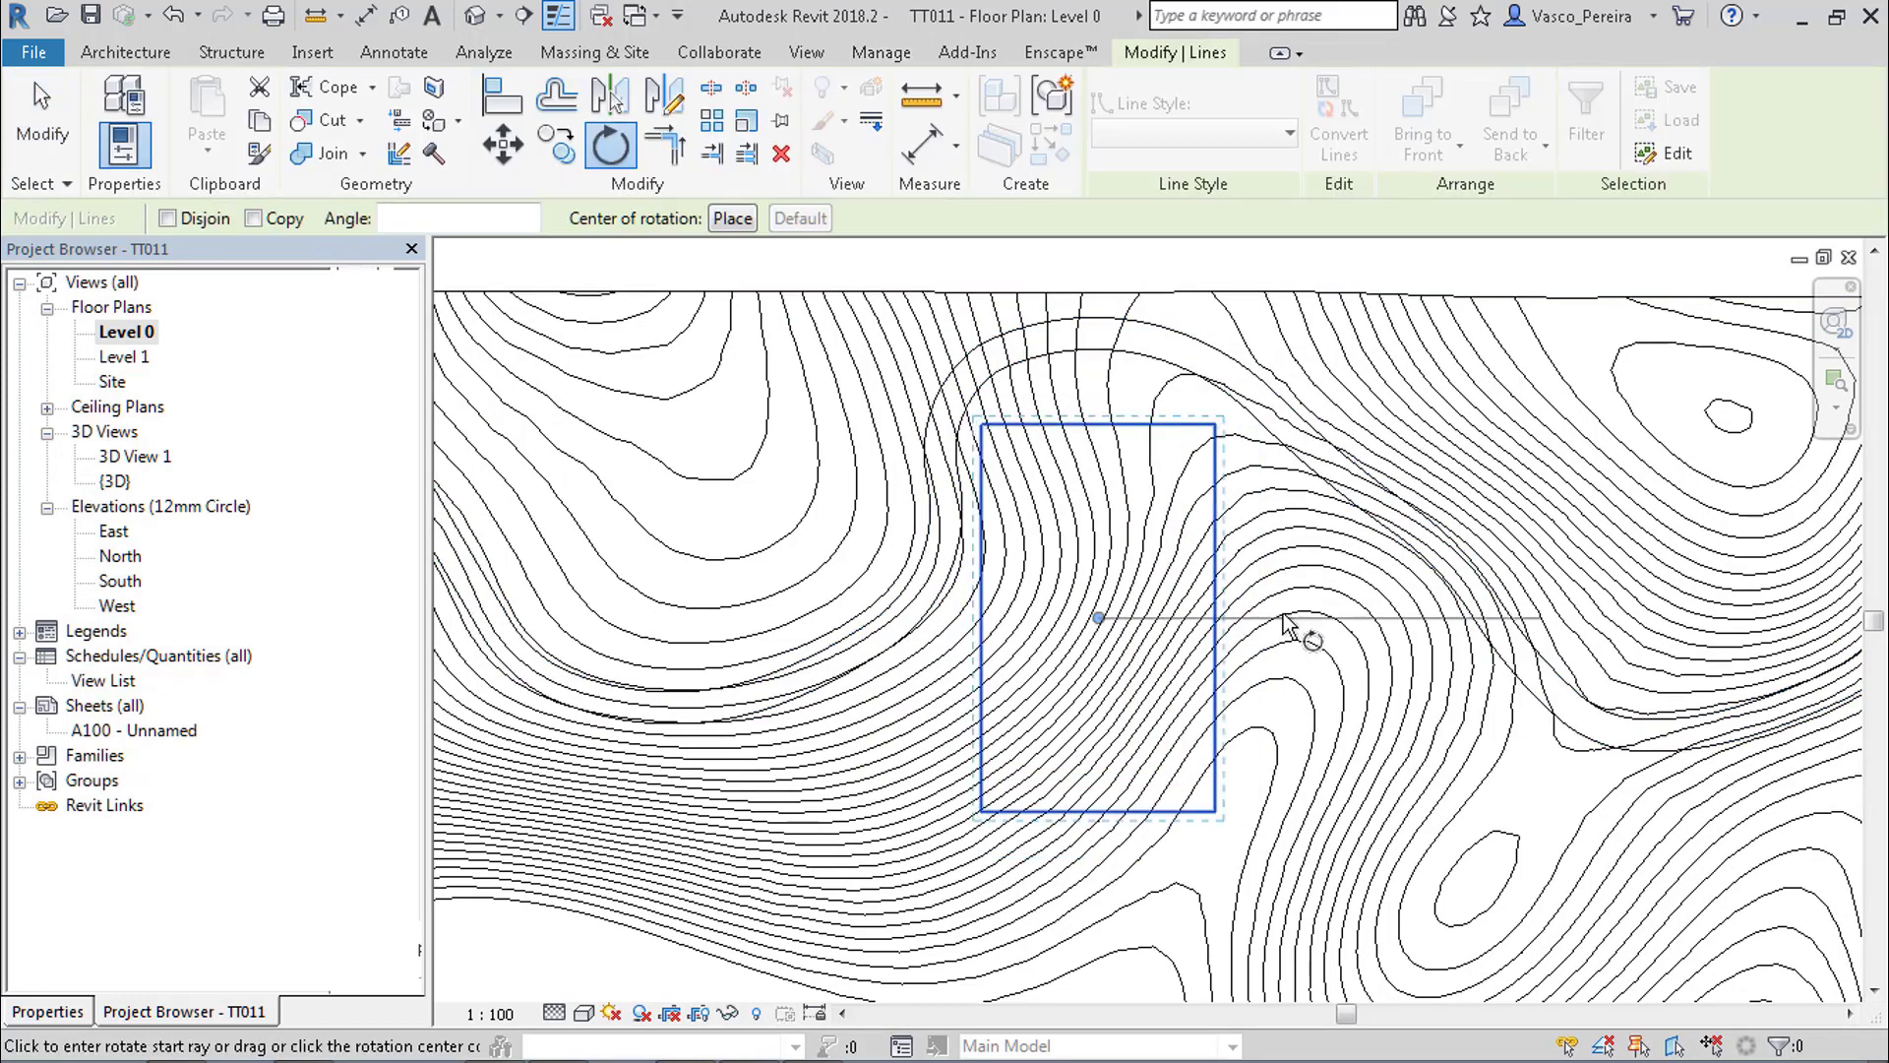
pyautogui.click(1301, 585)
pyautogui.click(1396, 653)
# Shift the rotated rectangle slightly so it sits inside the curve of the road.
pyautogui.moveTo(1215, 655); pyautogui.dragTo(1169, 663)
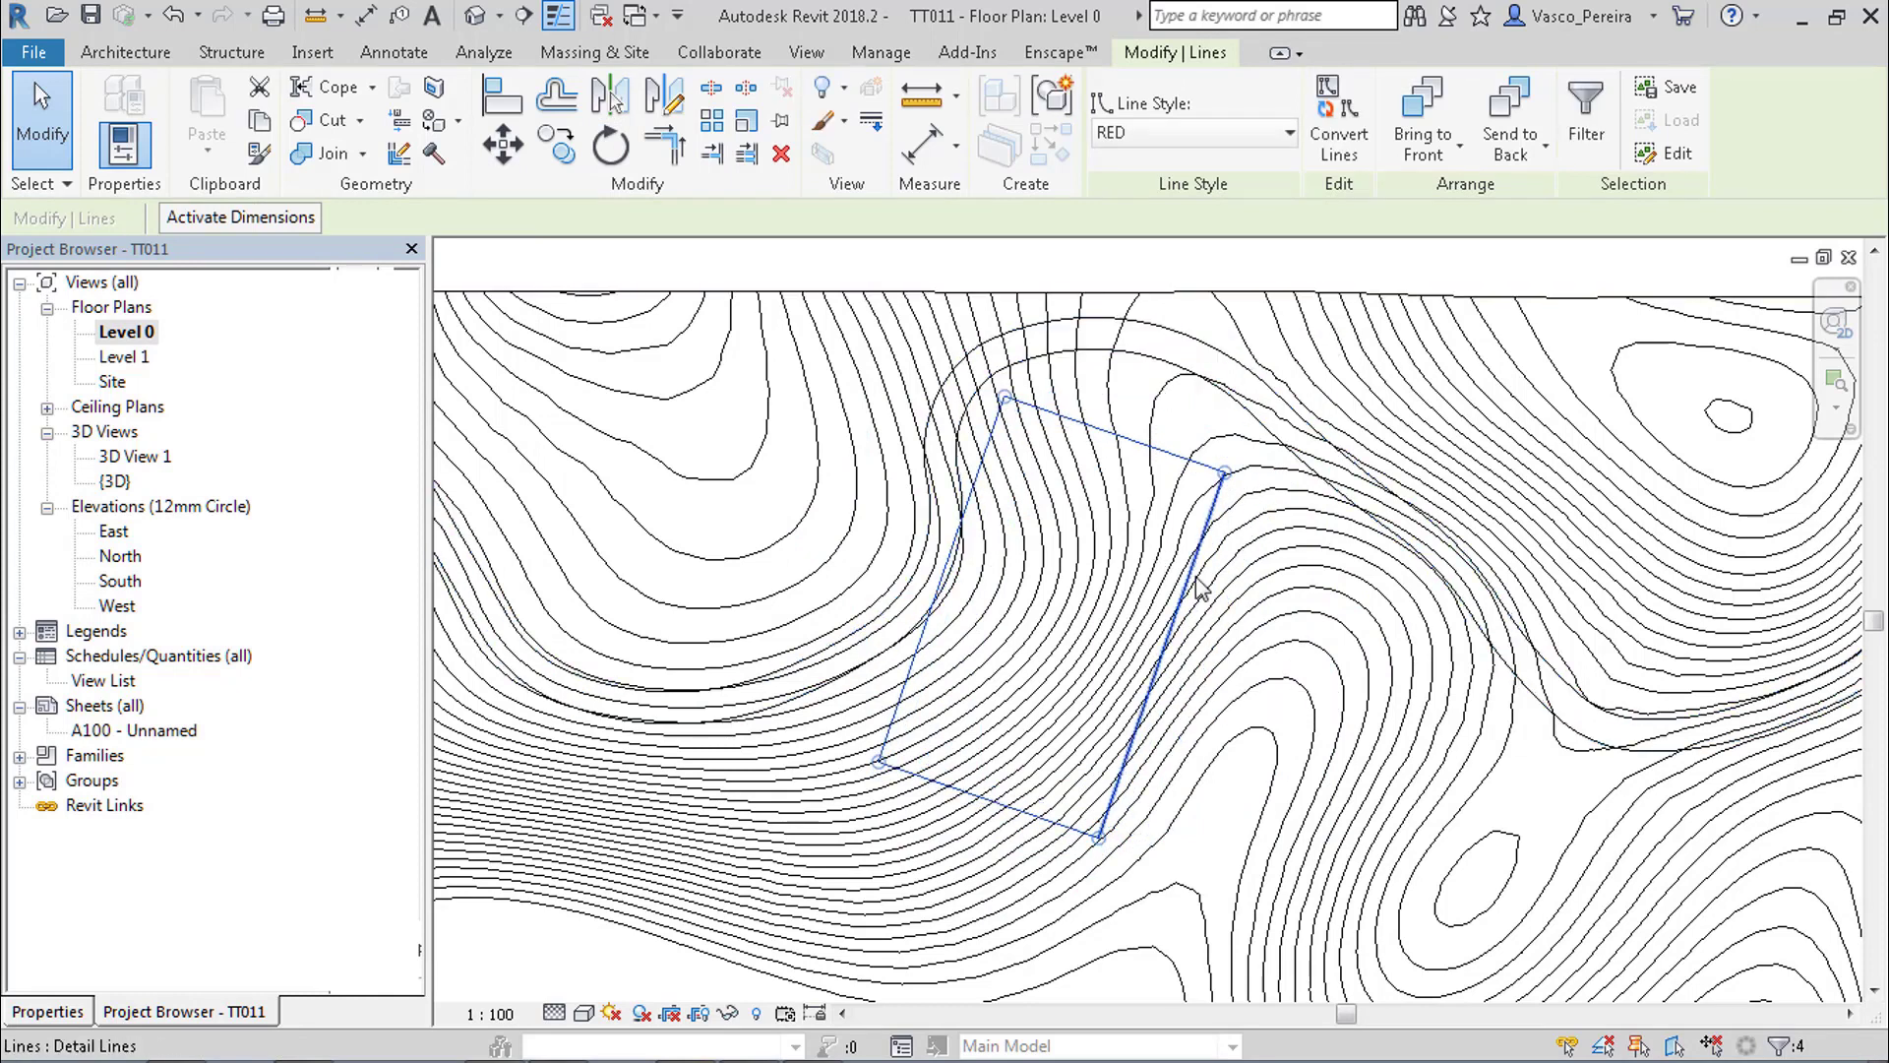
pyautogui.moveTo(1196, 576); pyautogui.dragTo(1227, 567)
pyautogui.press('Escape')
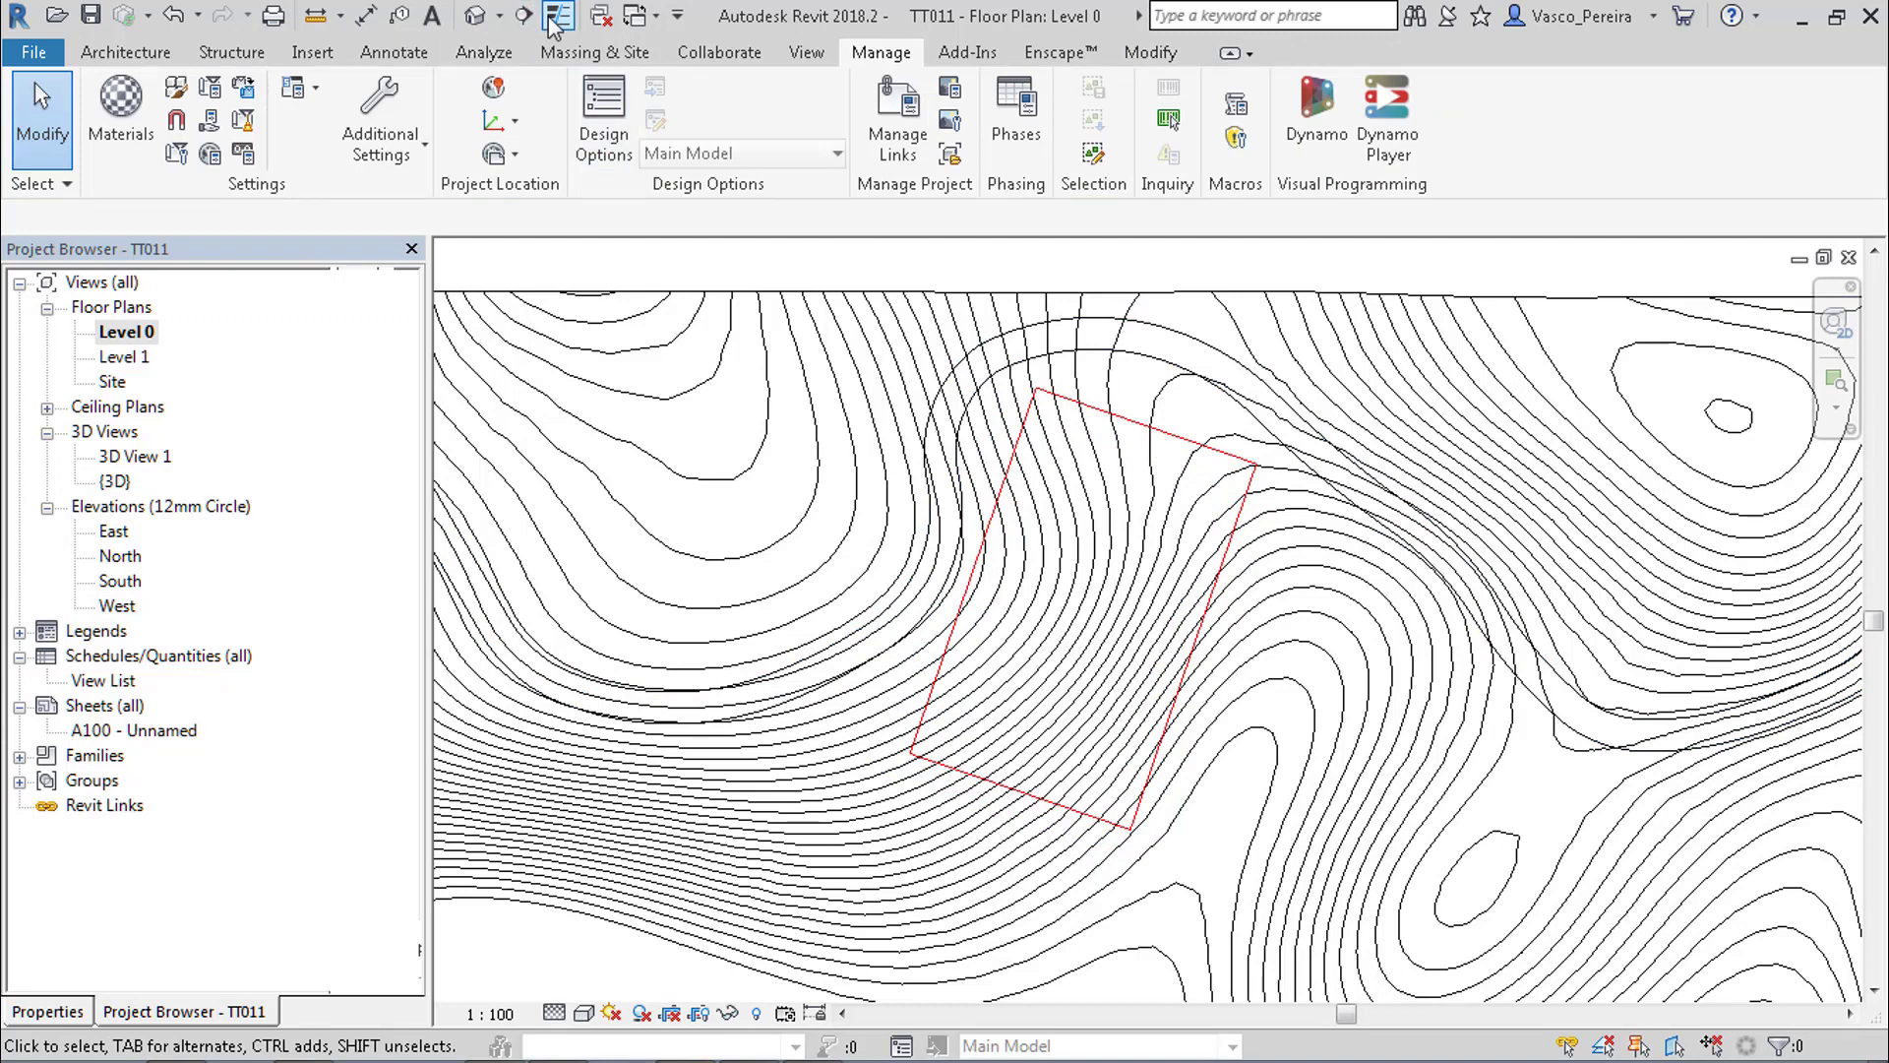
# Split the toposurface along the red rectangle by picking its four lines as the split boundary.
pyautogui.click(591, 53)
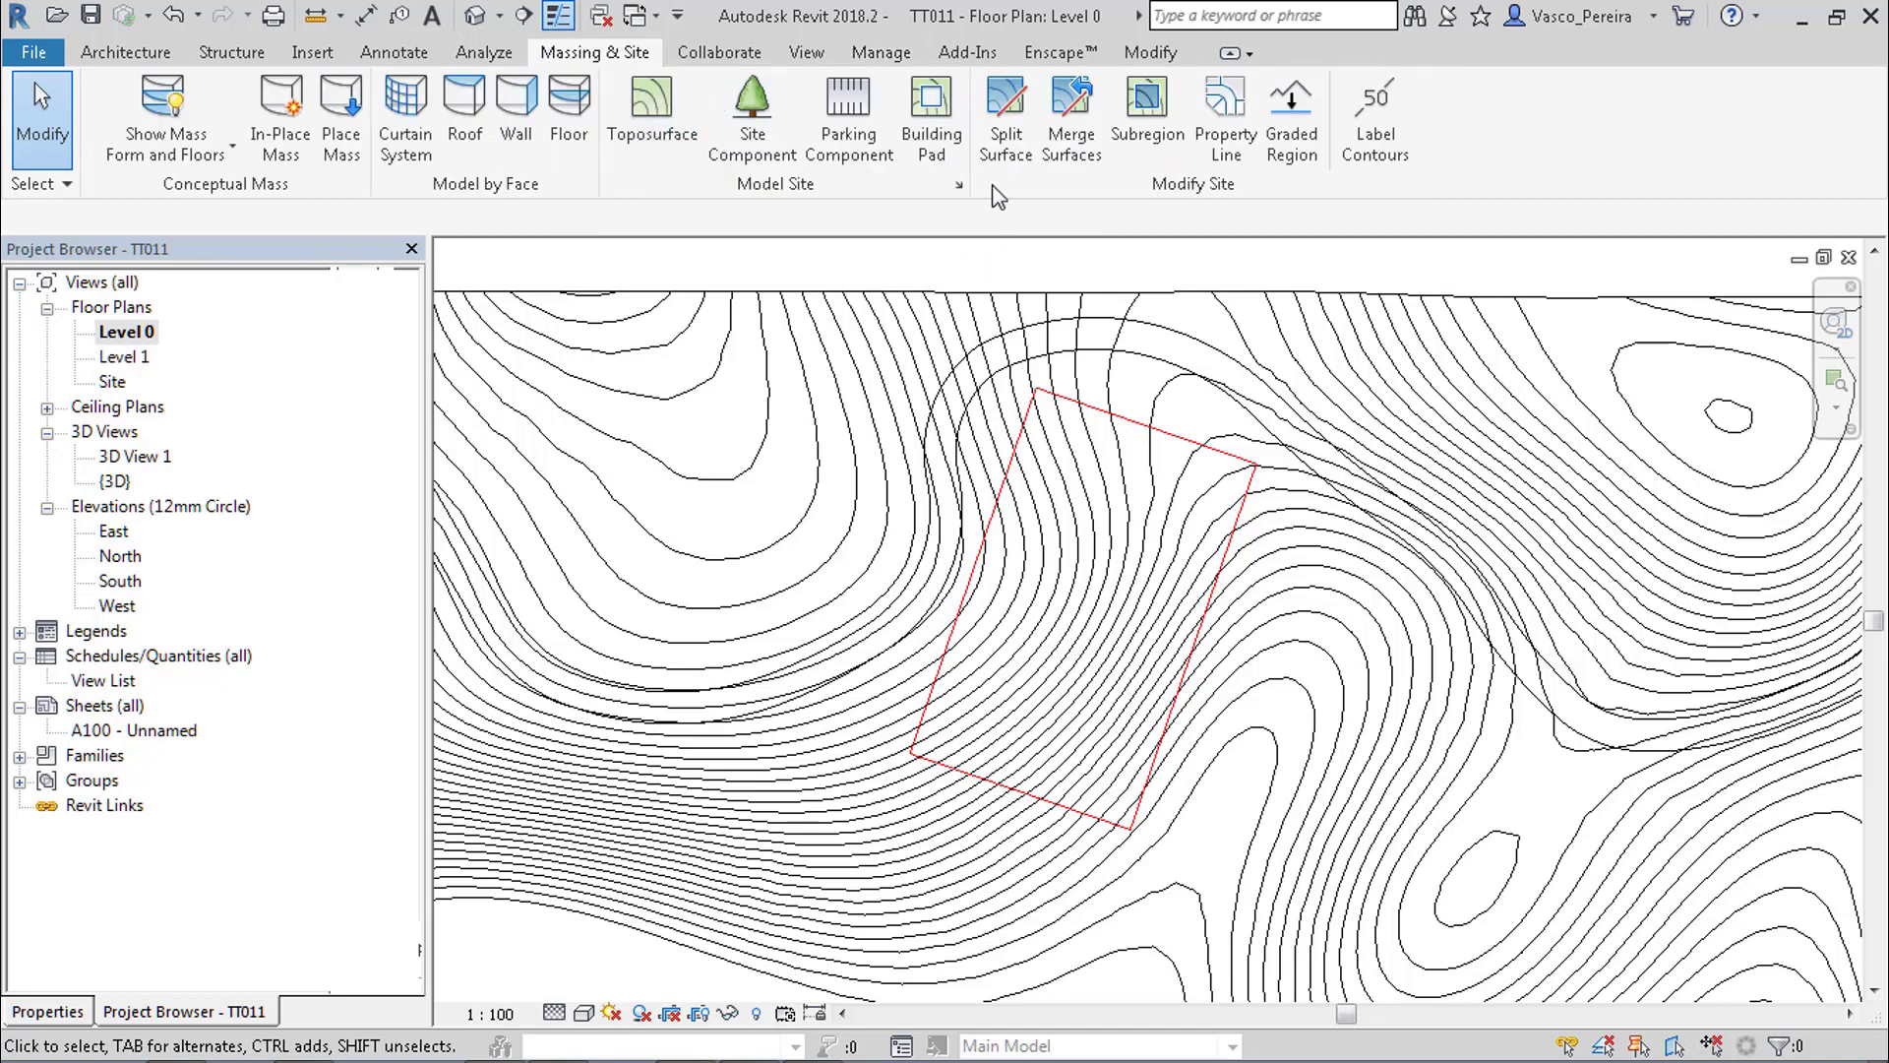
pyautogui.click(1006, 118)
pyautogui.click(1098, 428)
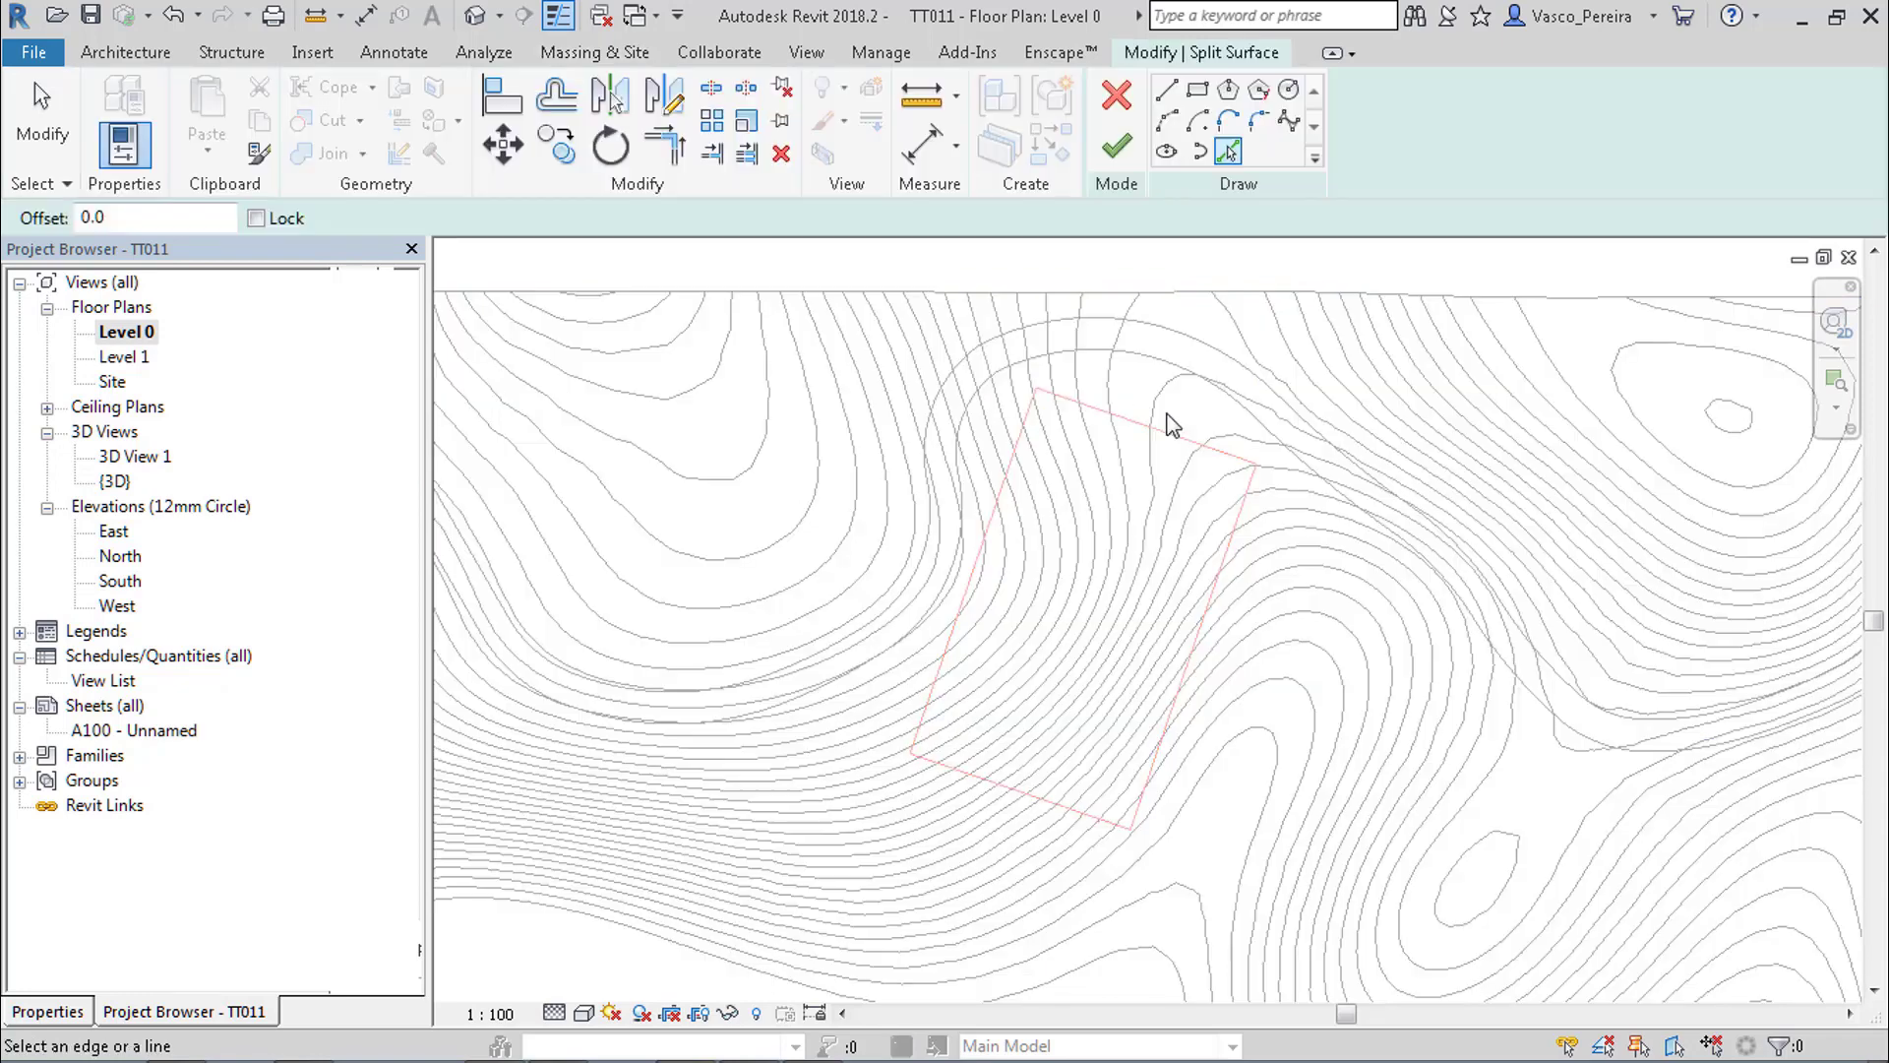
pyautogui.press('Tab')
pyautogui.click(1158, 440)
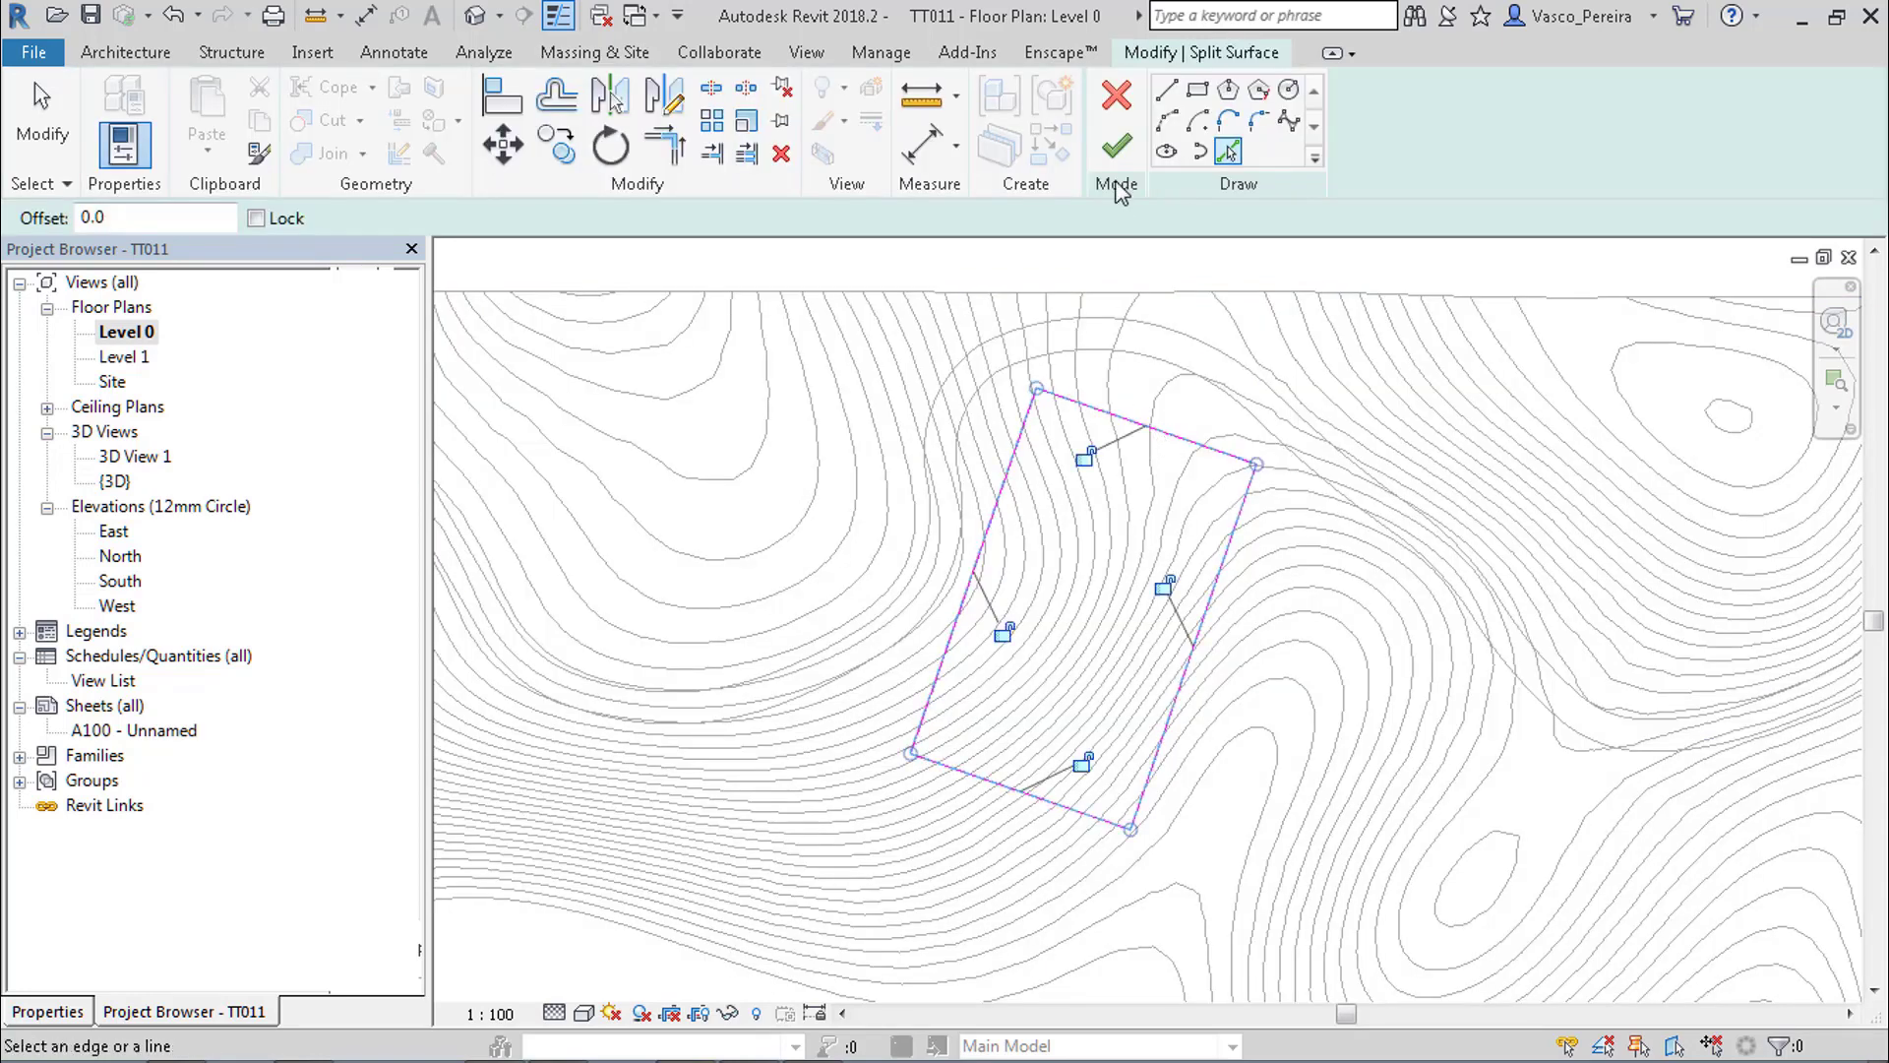
pyautogui.click(1116, 148)
# Temporarily isolate the split-off rectangular topography piece in the default 3D view.
pyautogui.click(481, 14)
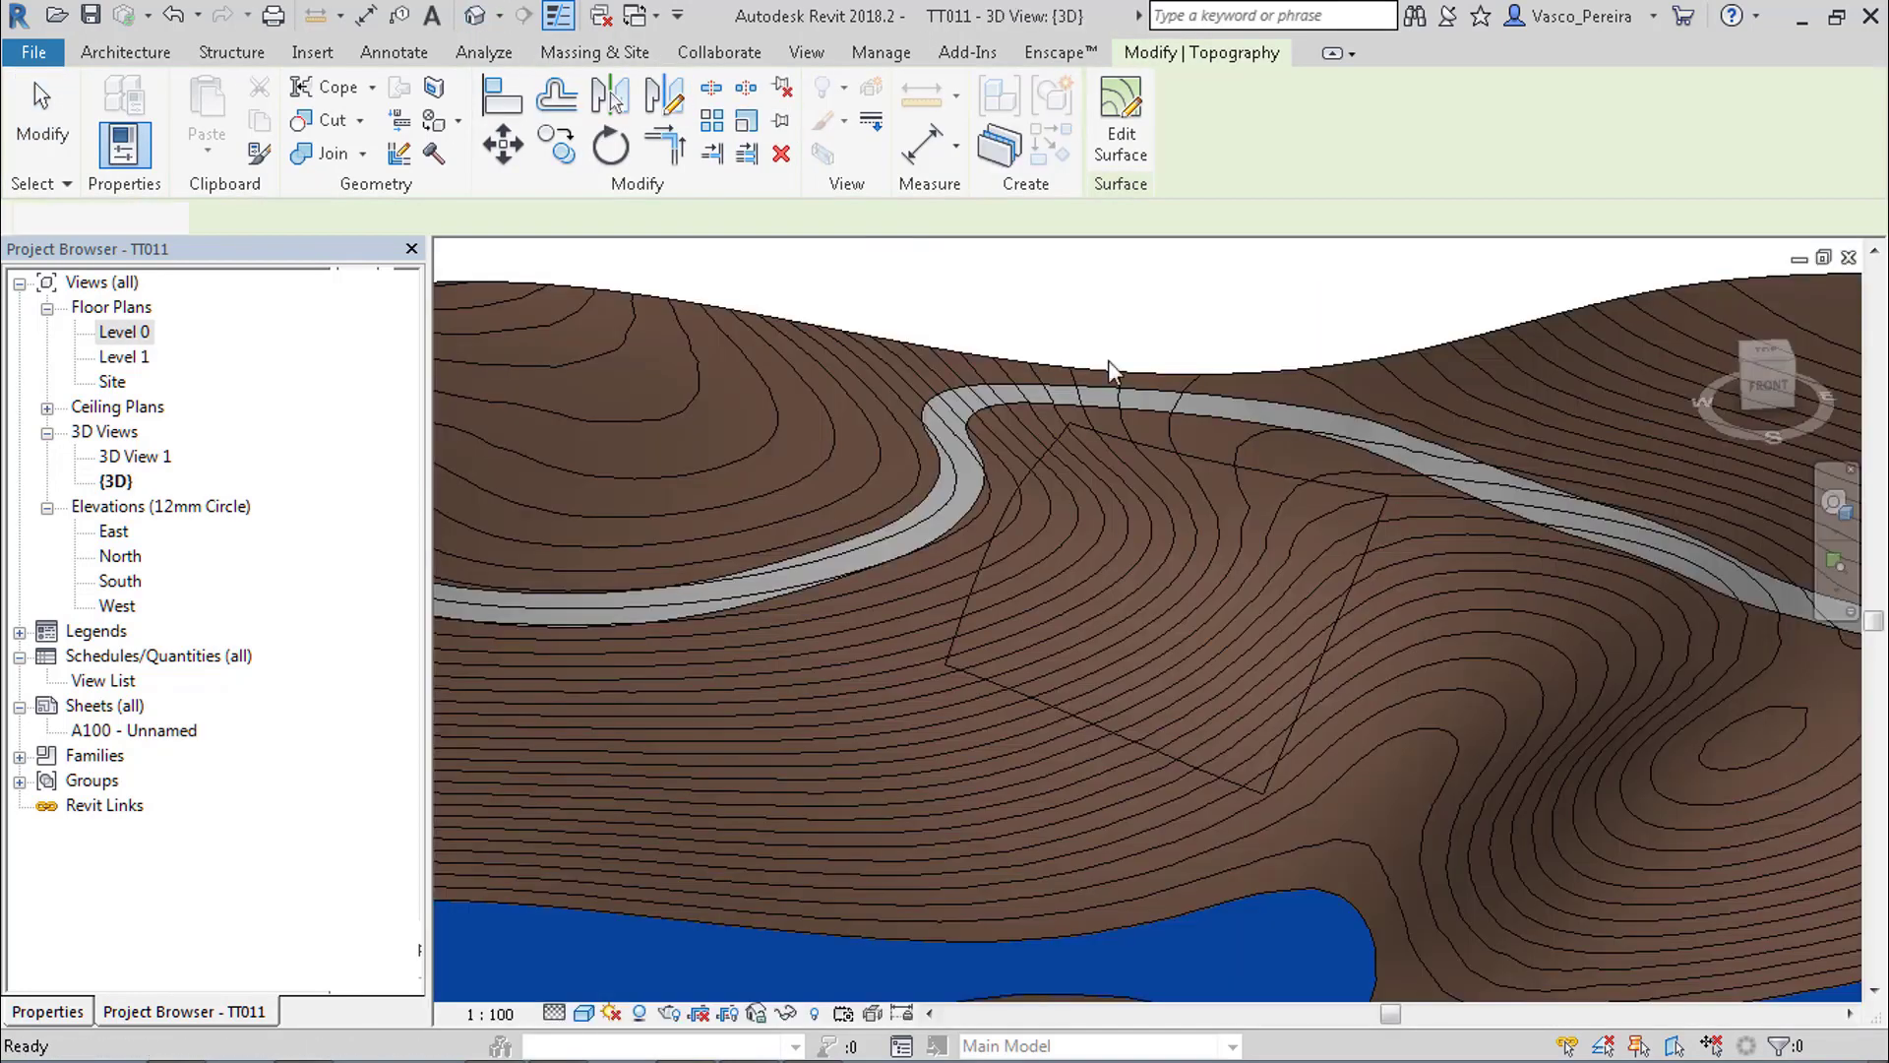
pyautogui.click(1178, 499)
pyautogui.press('h')
pyautogui.press('i')
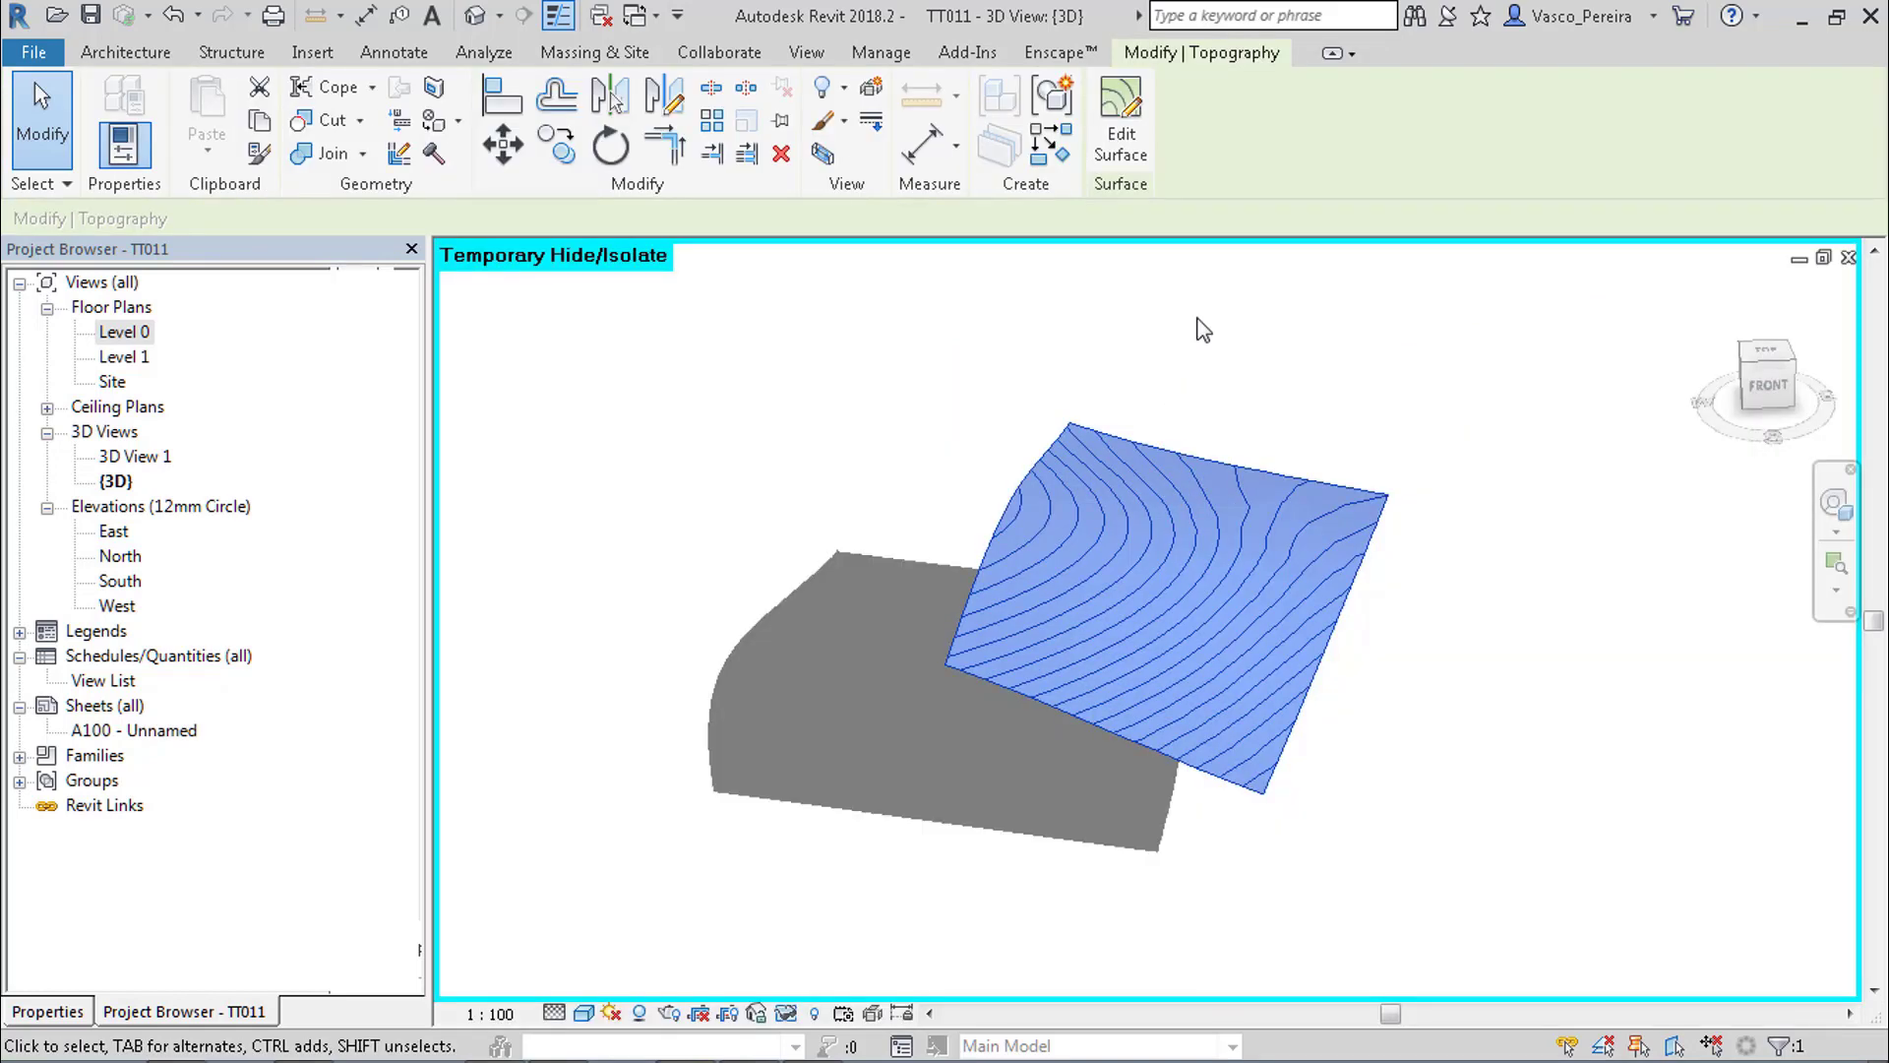
pyautogui.click(1197, 329)
# Export the isolated surface to the Desktop as an AutoCAD 2018 DWG named ccc, leaving Temporary Hide/Isolate on.
pyautogui.click(32, 52)
pyautogui.moveTo(99, 438)
pyautogui.moveTo(445, 167)
pyautogui.click(633, 147)
pyautogui.click(1053, 878)
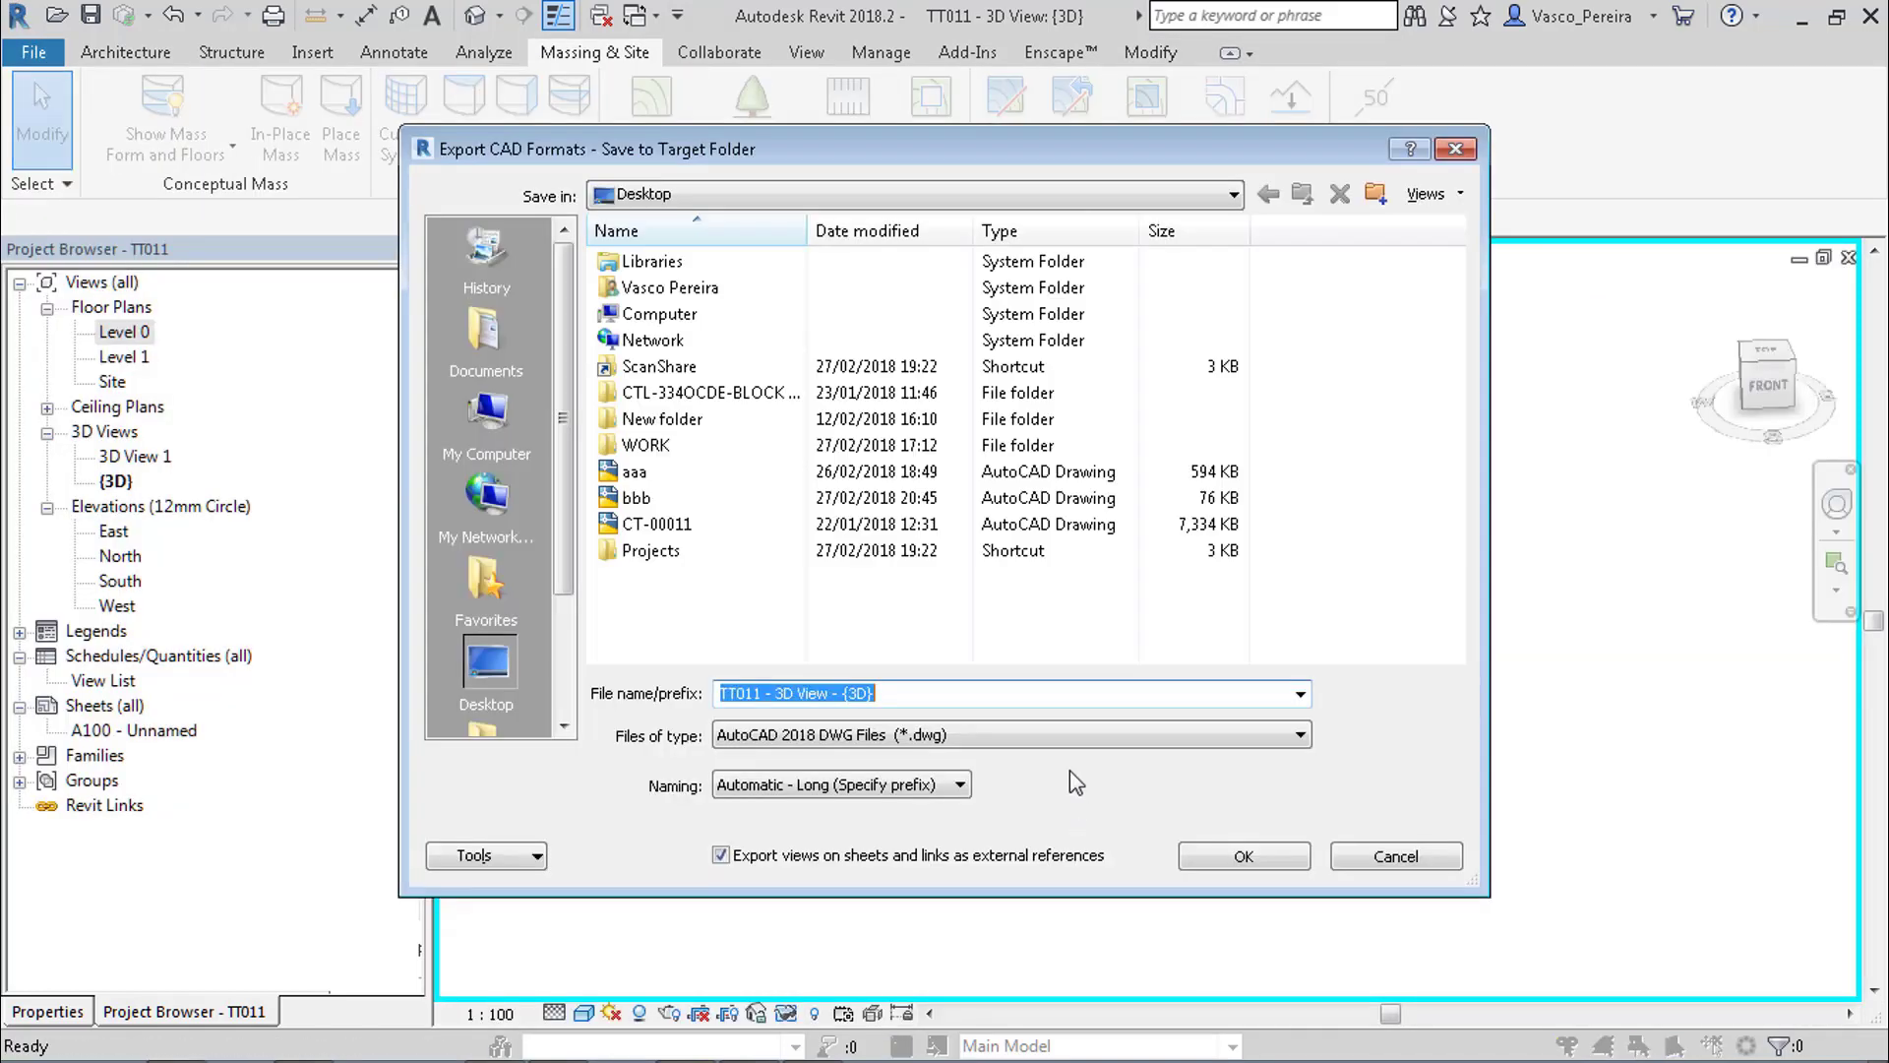
pyautogui.write('ccc')
pyautogui.click(1245, 856)
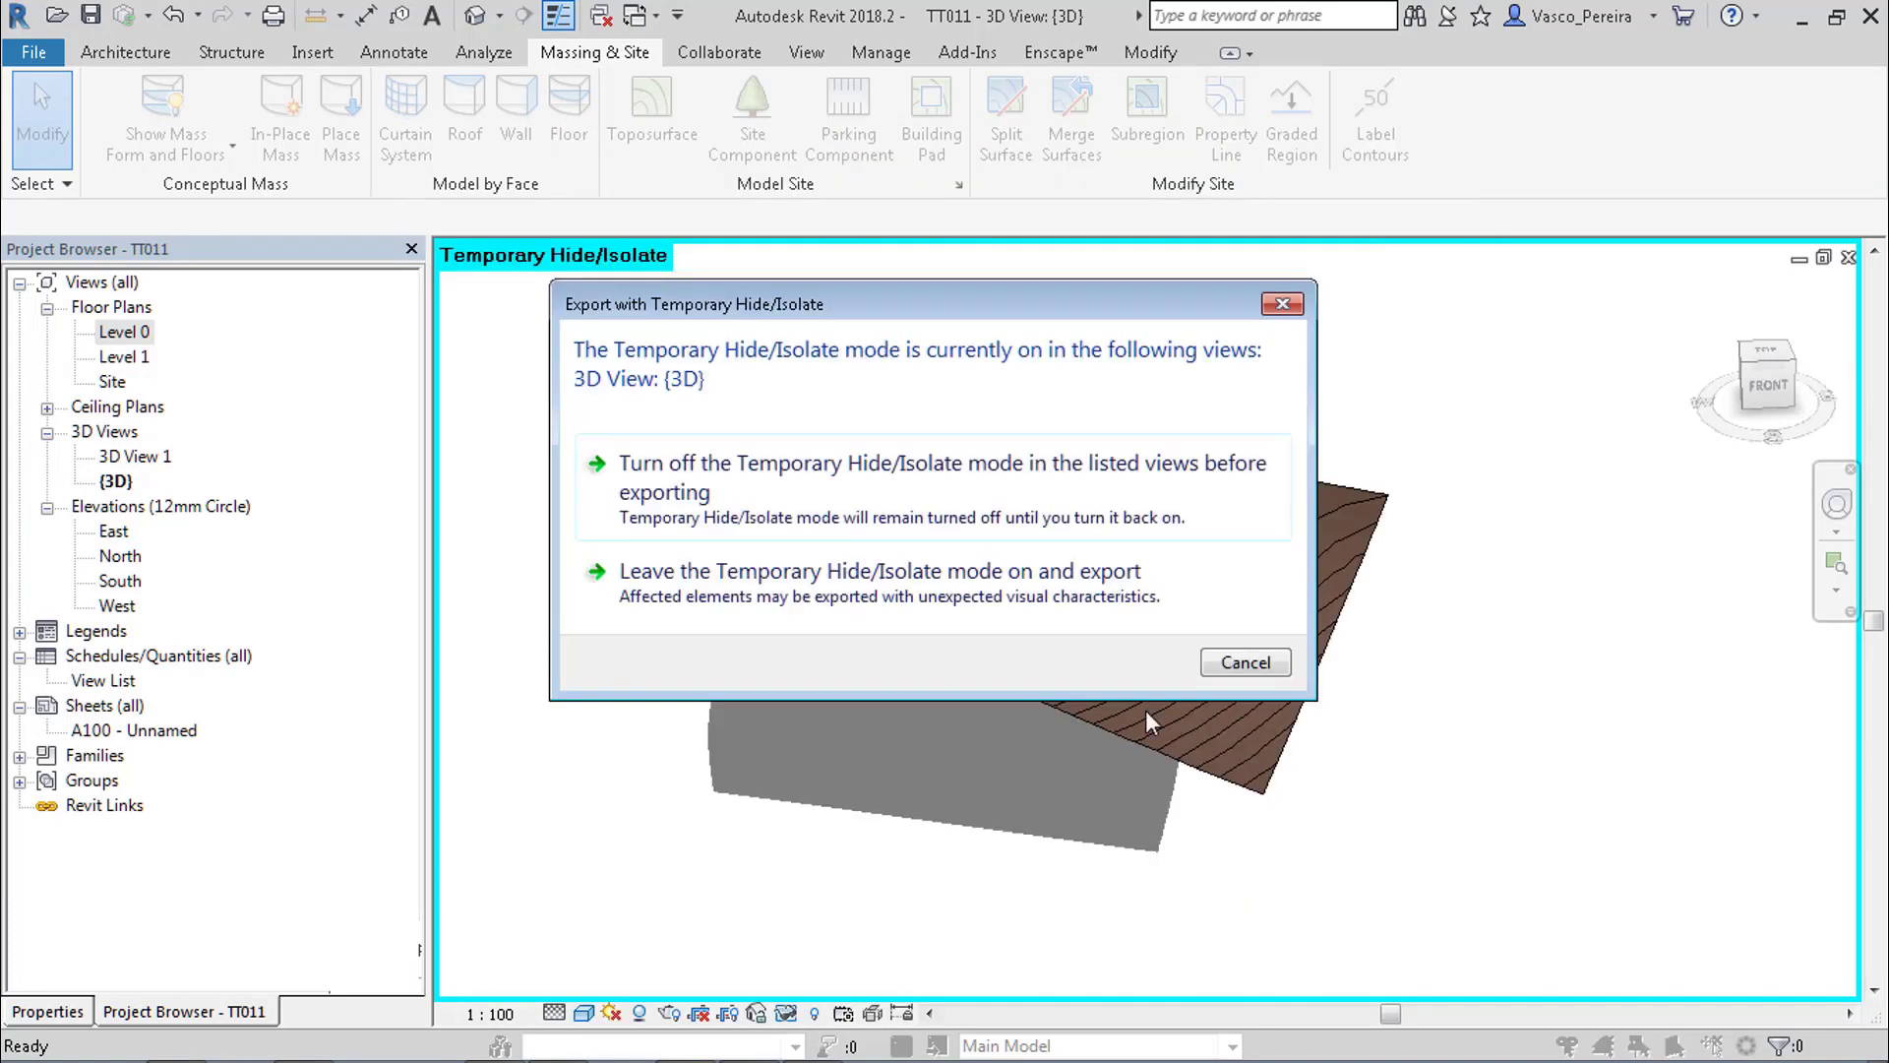
pyautogui.click(1029, 591)
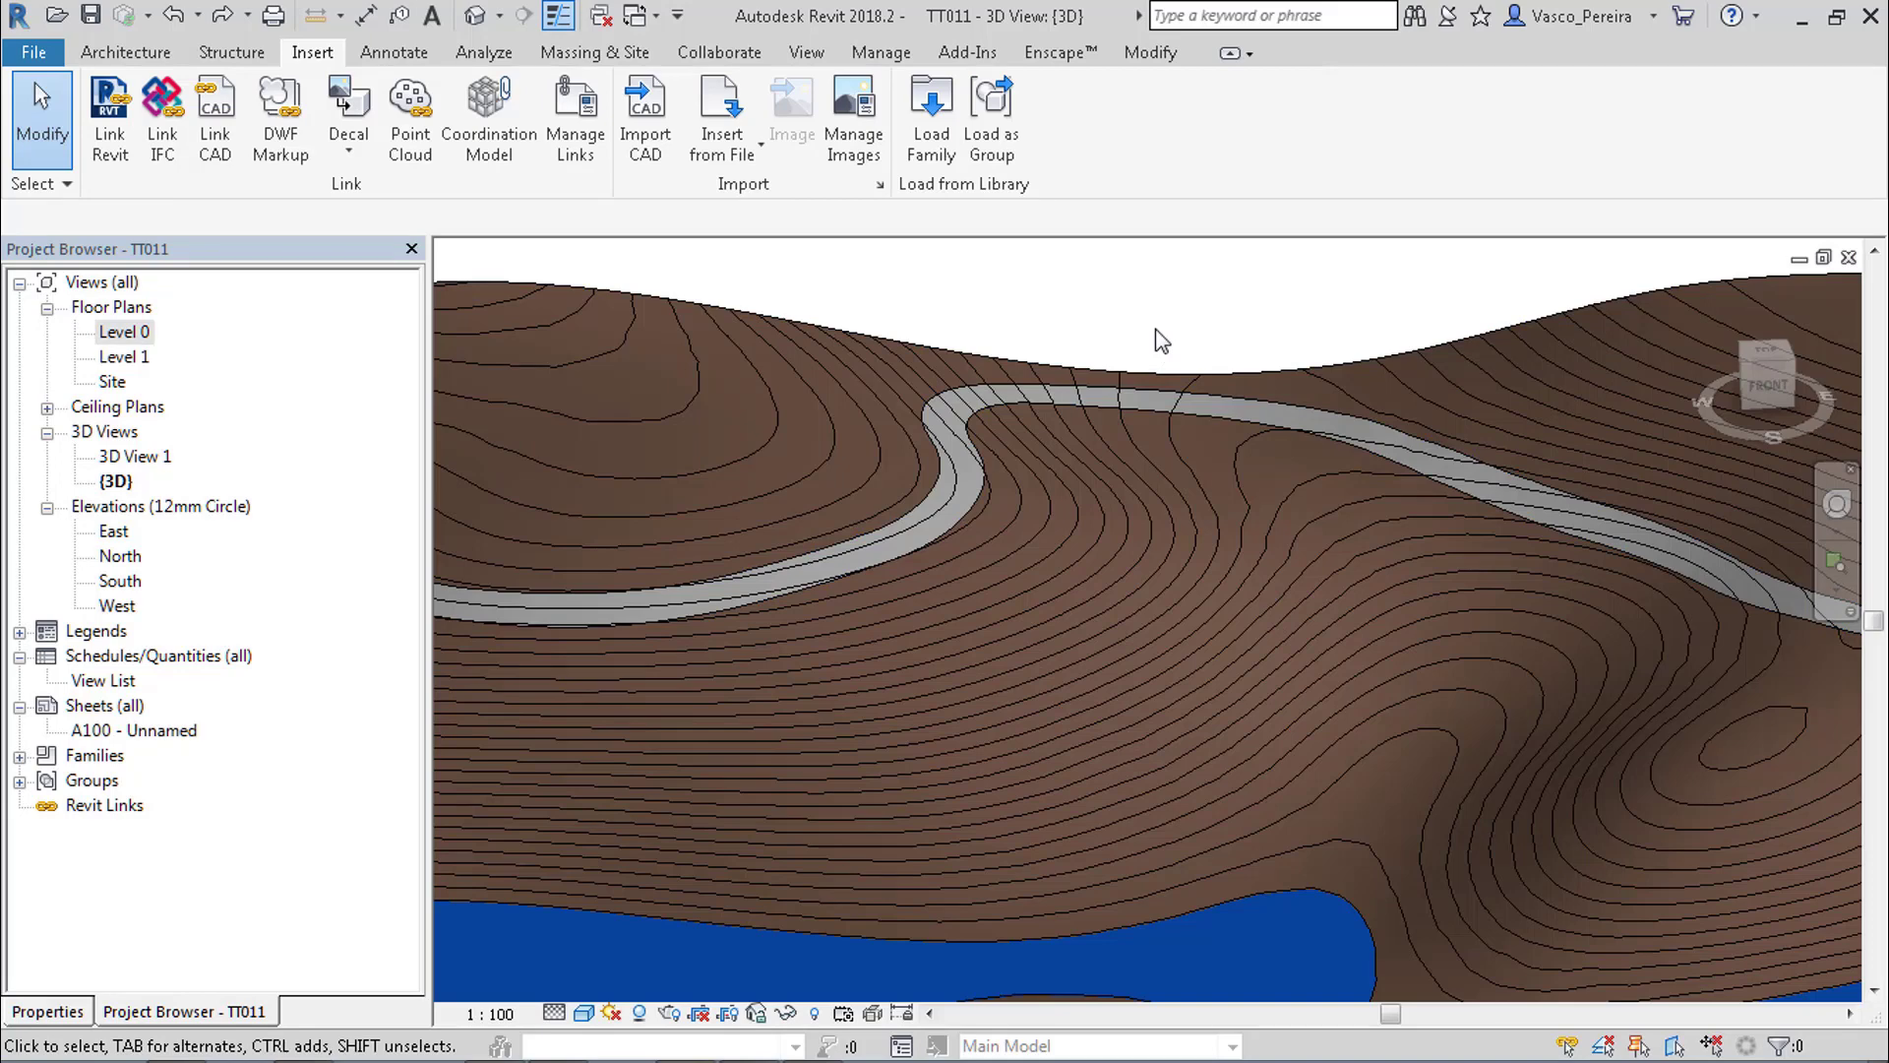
# Name the new in-place mass "Building from DWG".
pyautogui.write('Building from')
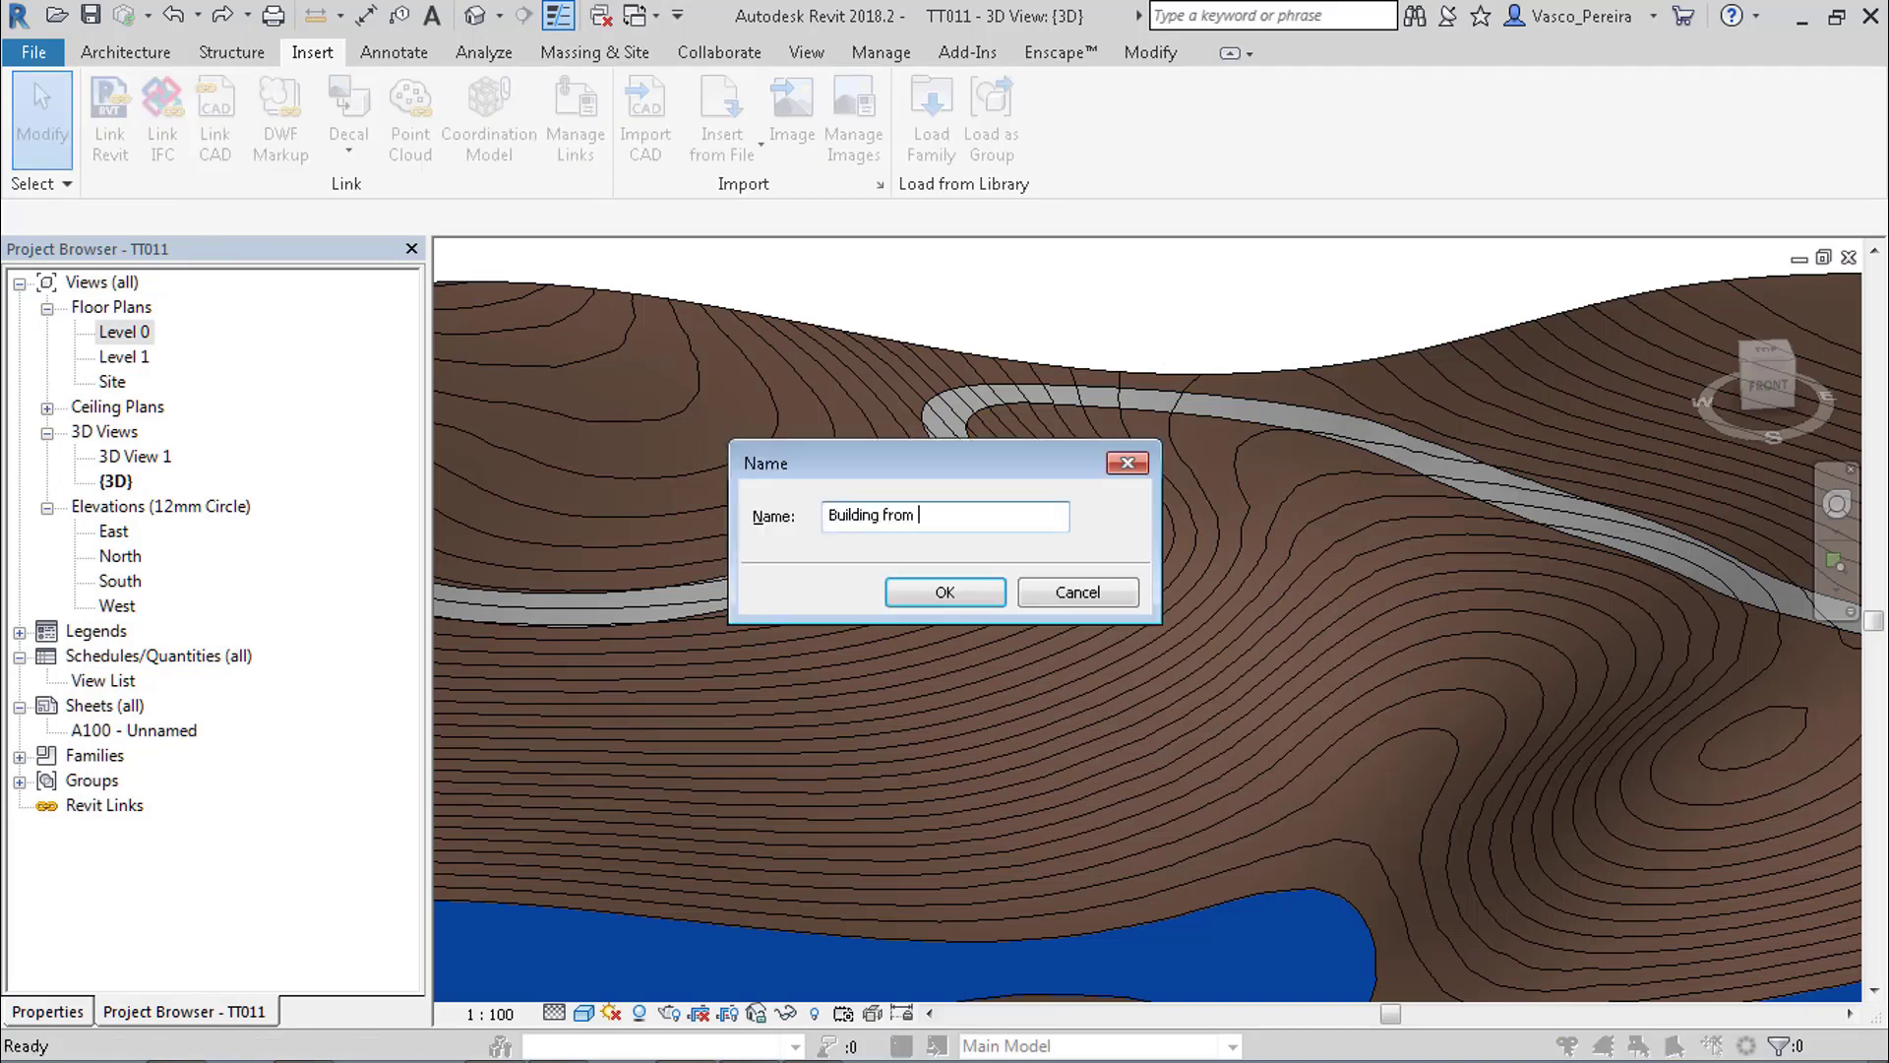
pyautogui.write(' DWG')
pyautogui.press('Return')
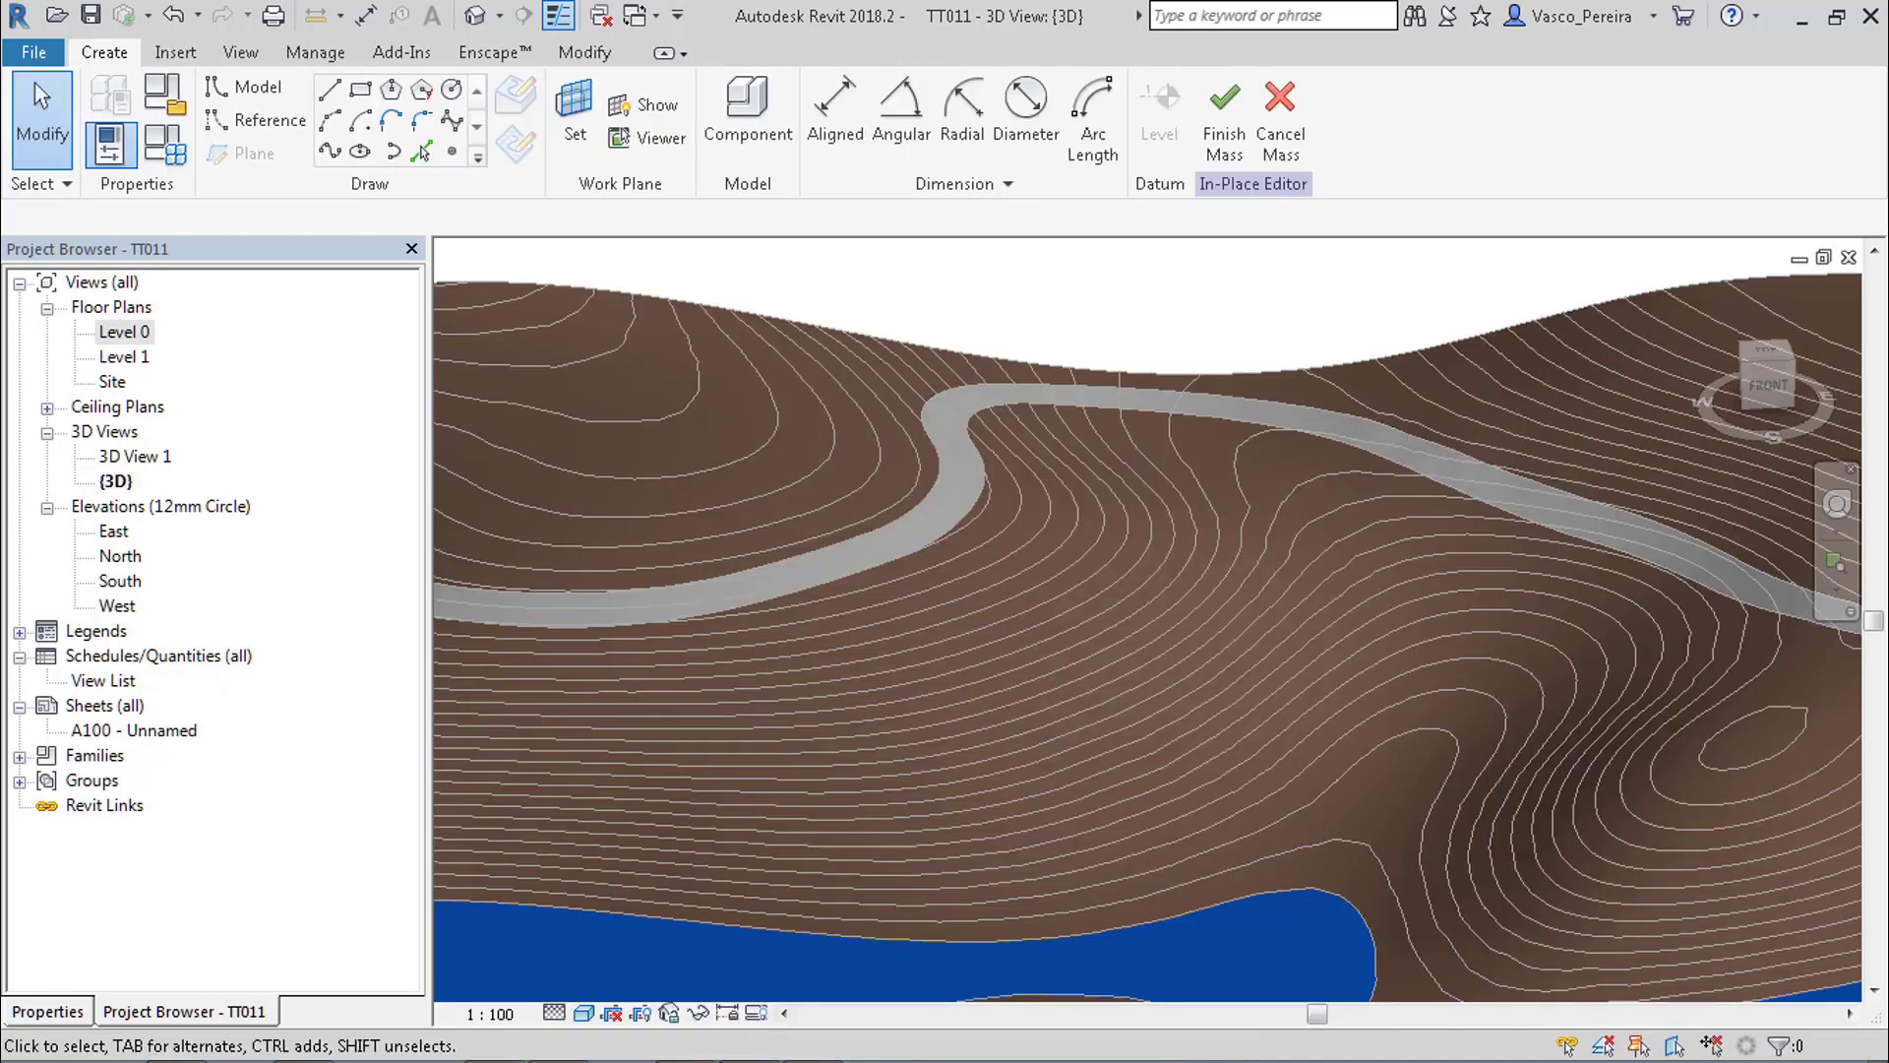
# Link ccc.dwg into the in-place mass with Auto - Origin to Origin positioning at Level 0.
pyautogui.click(177, 52)
pyautogui.click(219, 138)
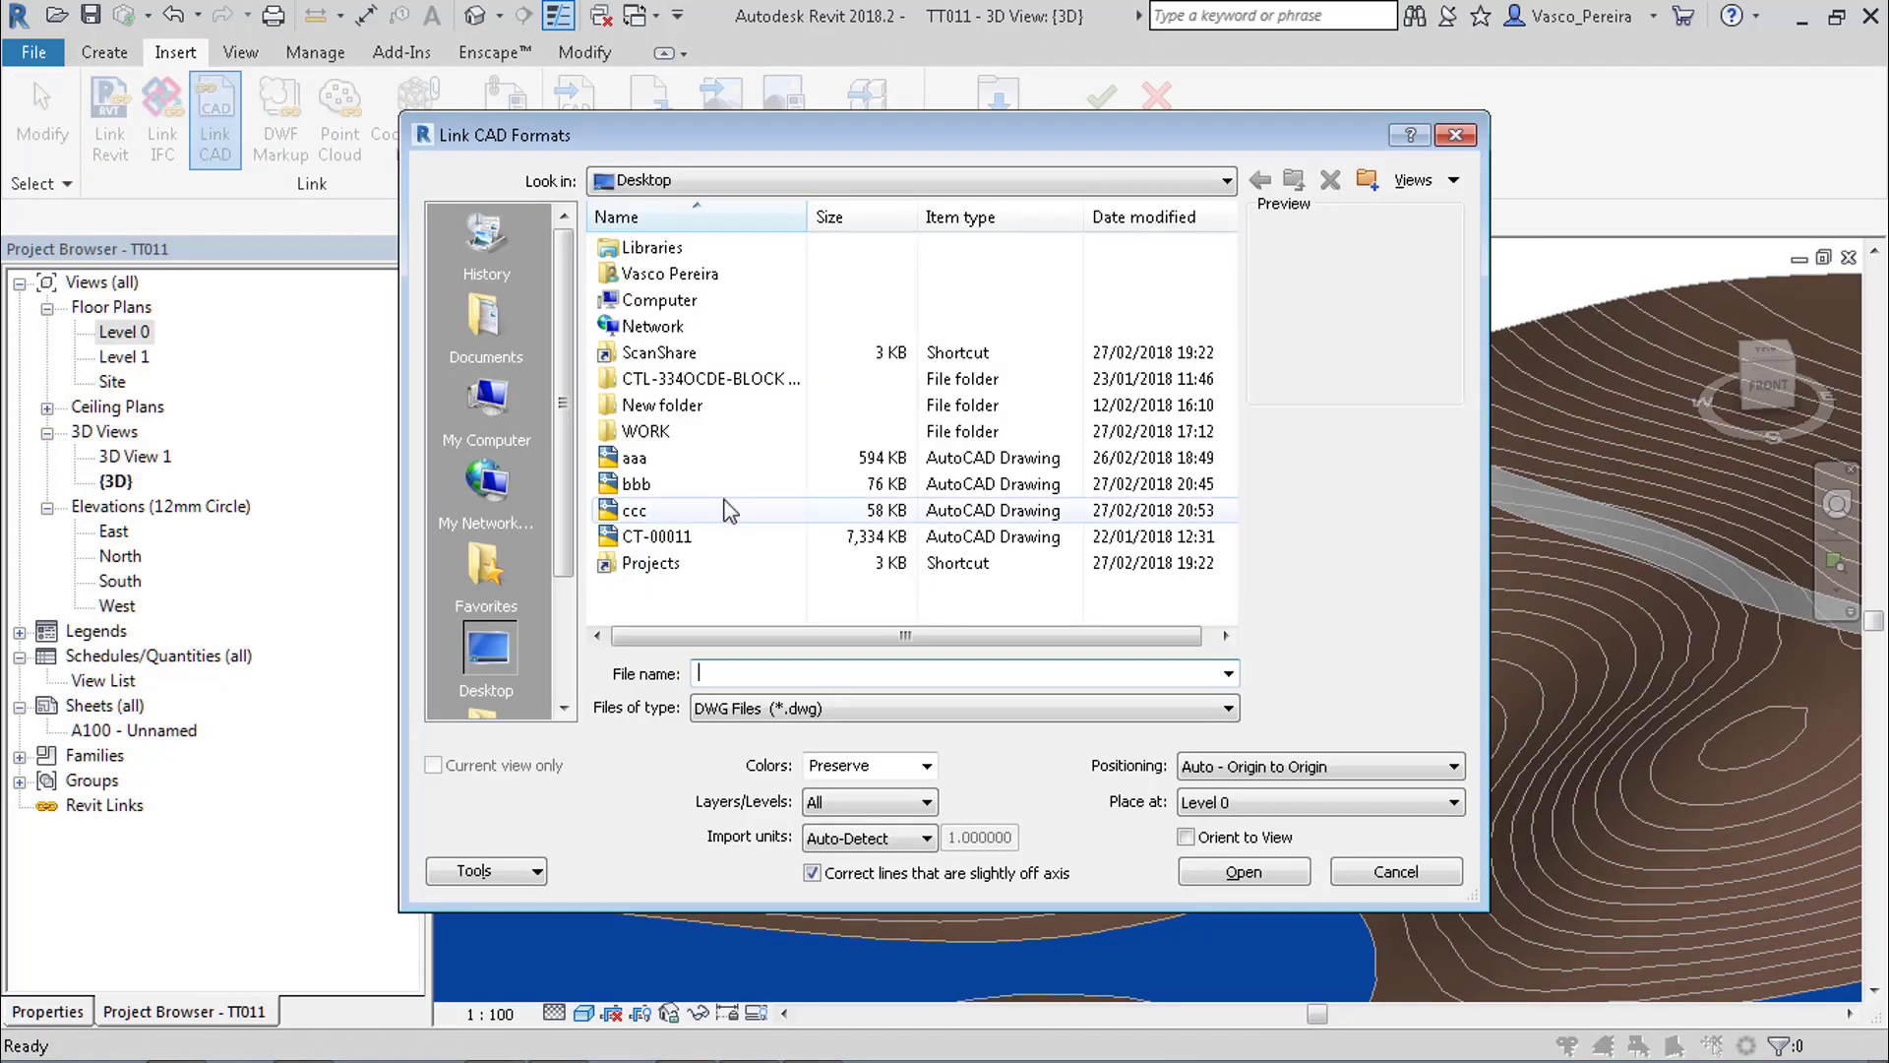
pyautogui.click(677, 509)
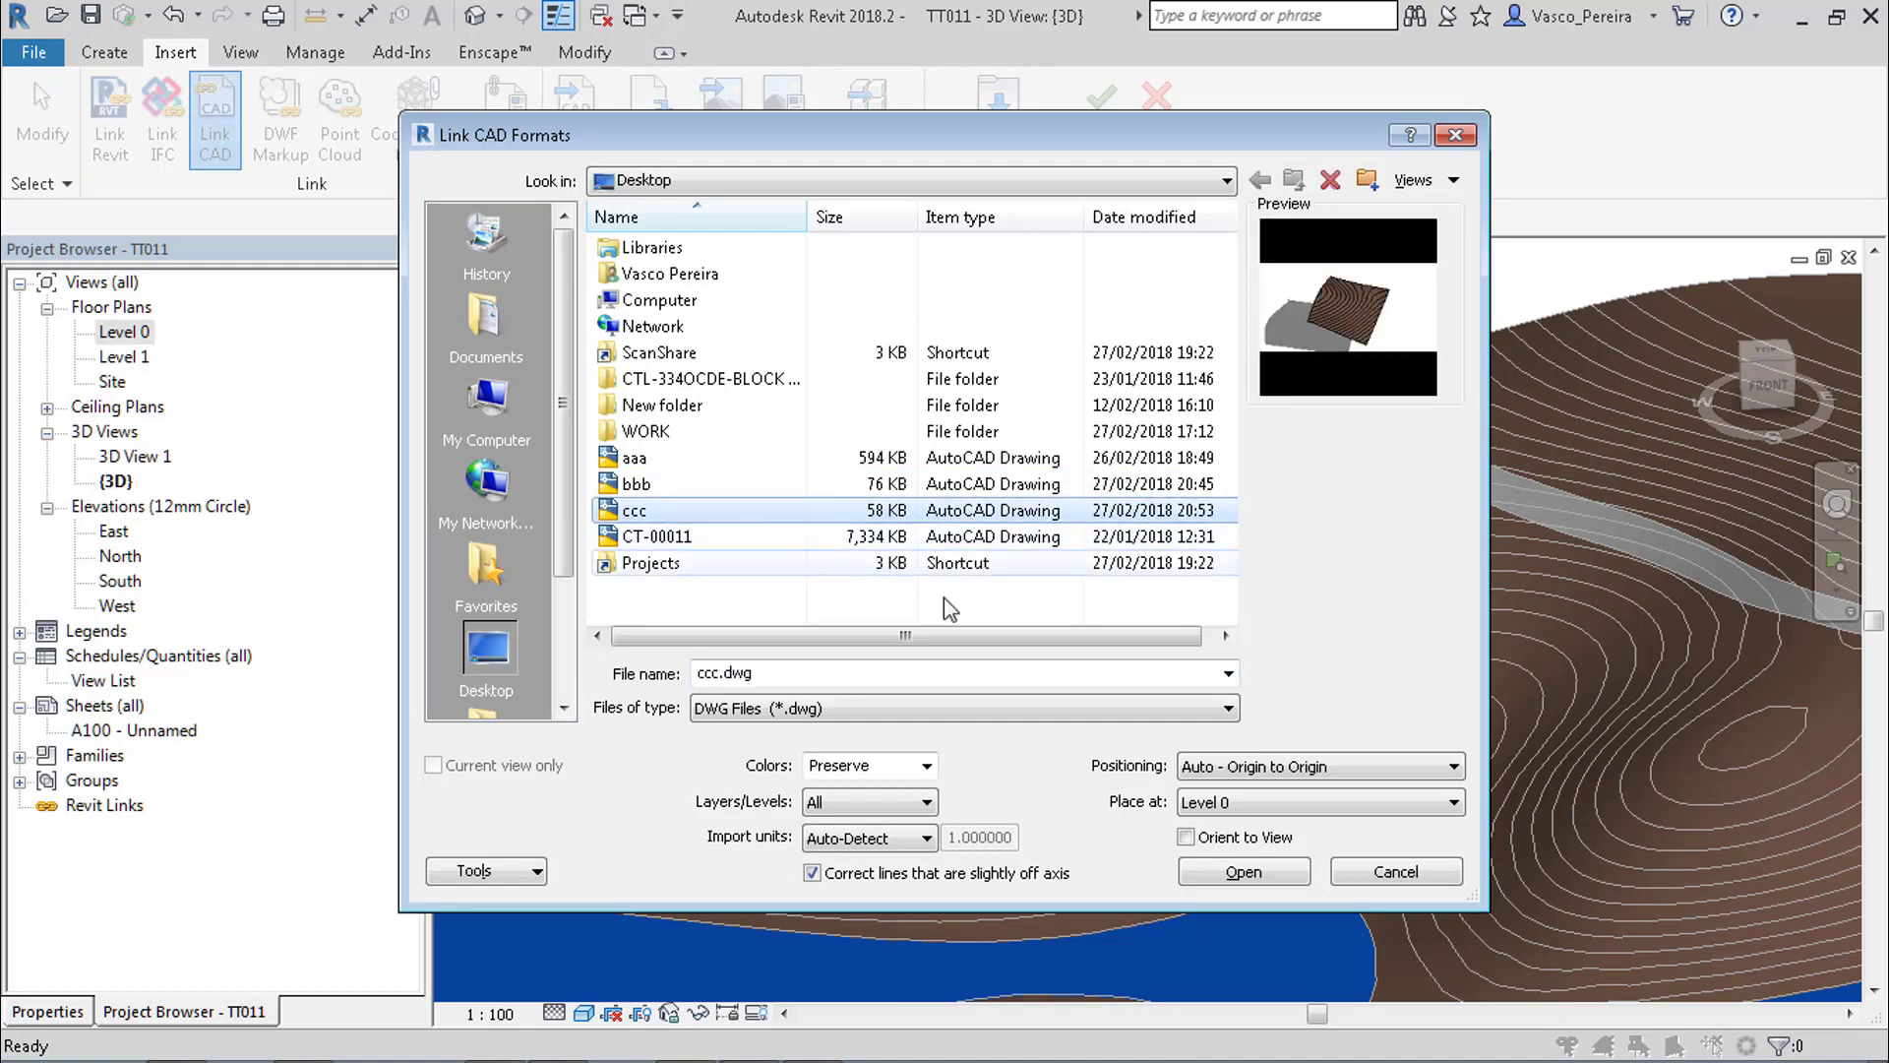
pyautogui.click(1250, 882)
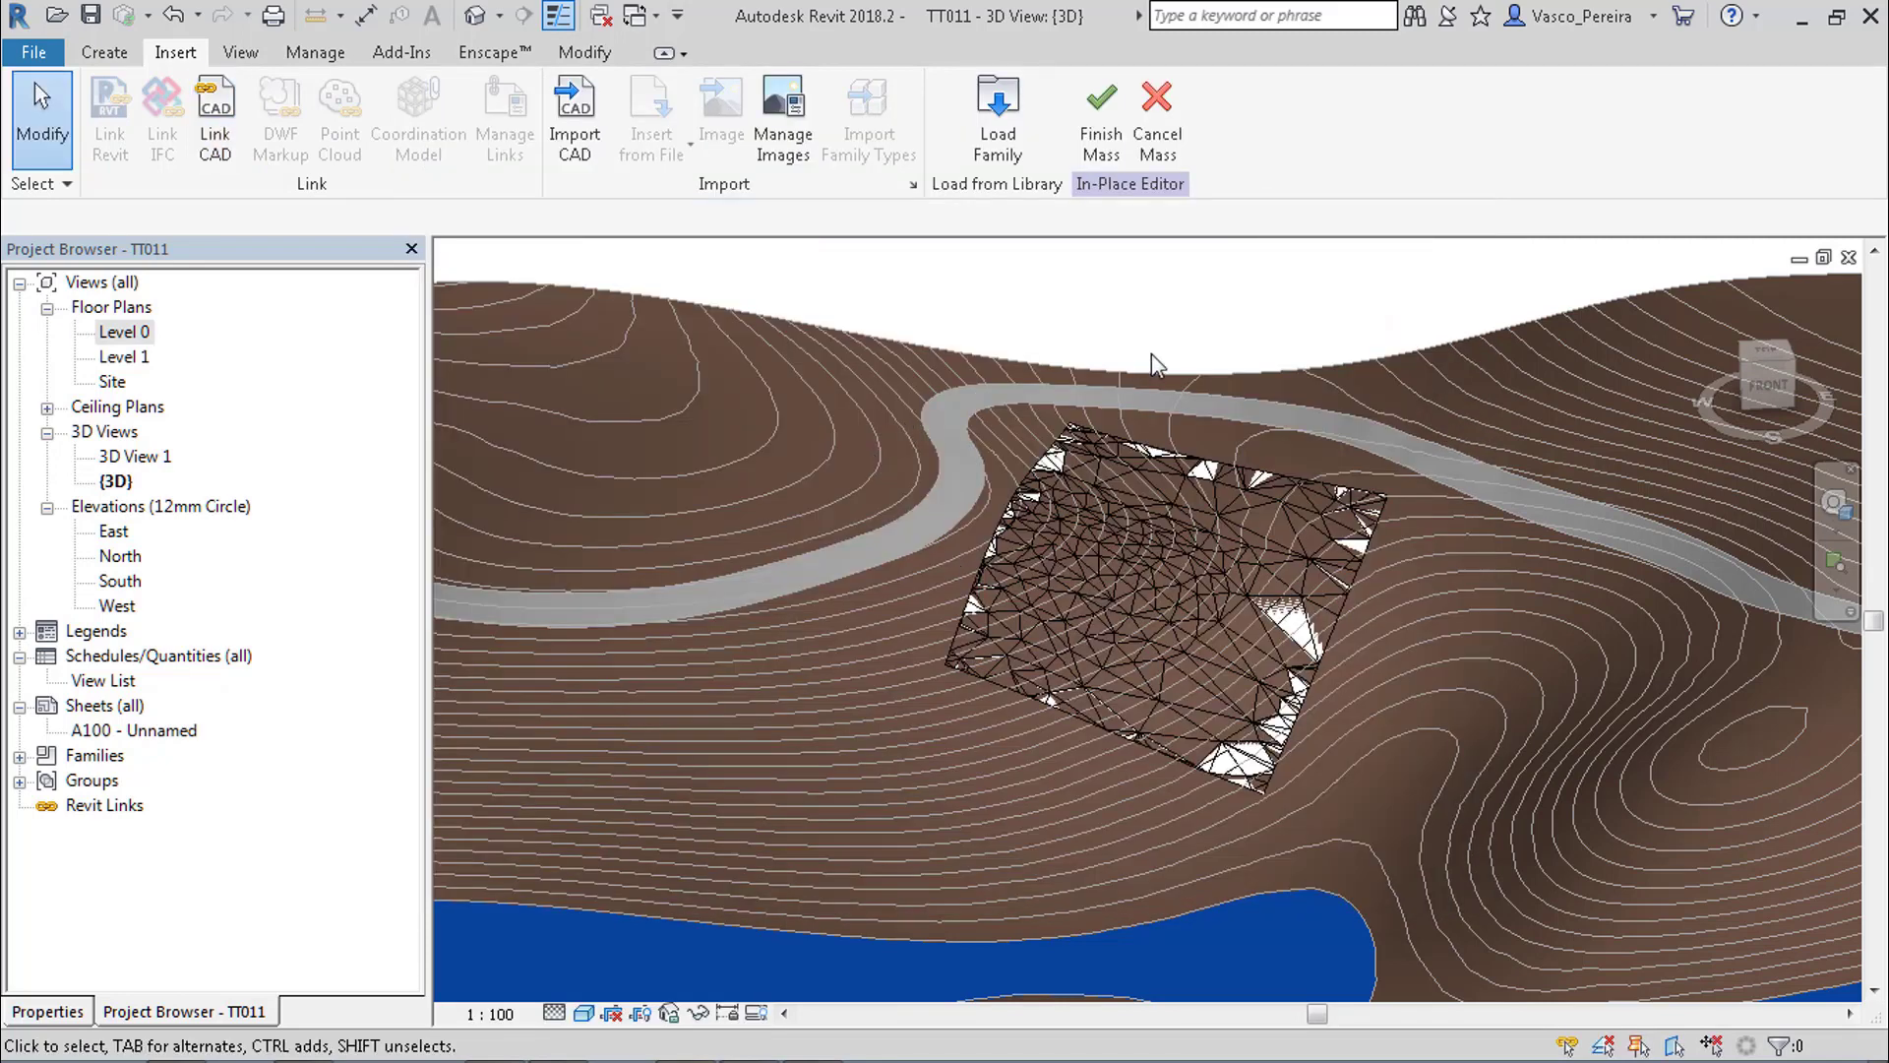
# Move the imported surface mesh straight up by 5000 in a front-facing view and finish the mass.
pyautogui.click(1222, 519)
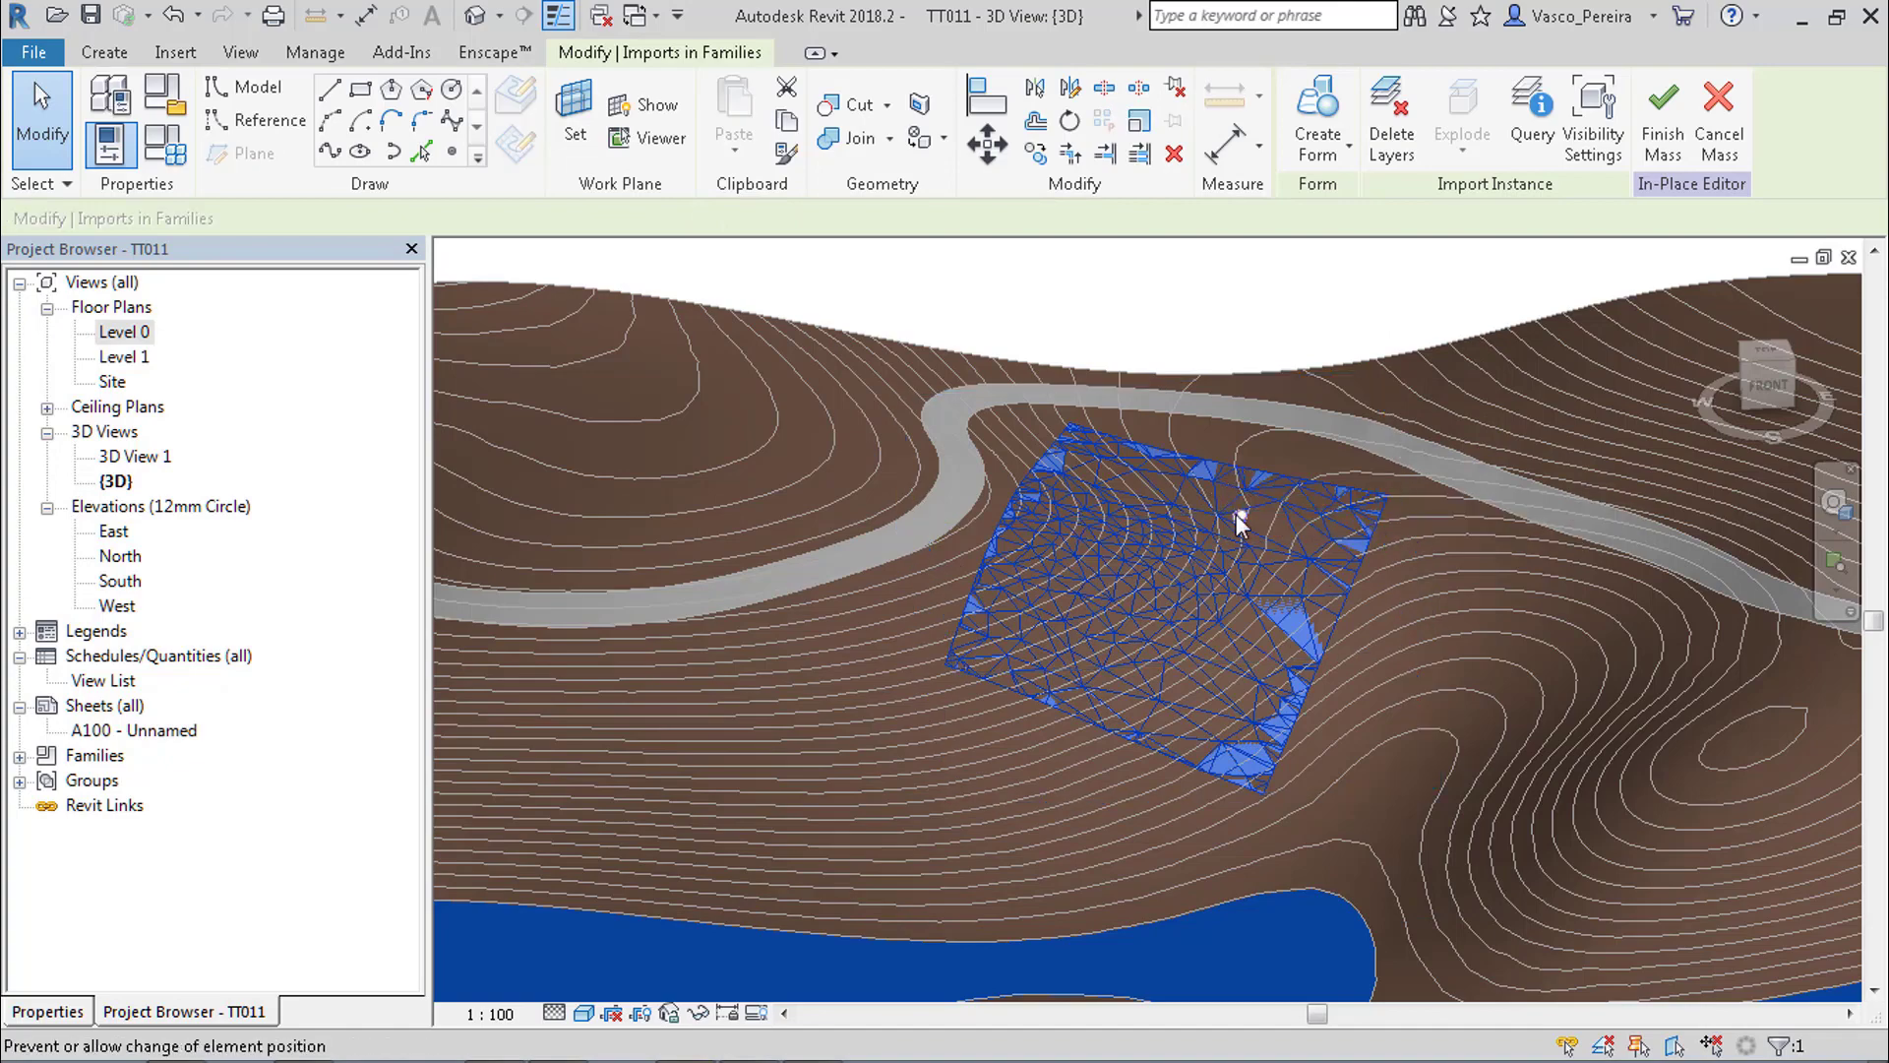
pyautogui.keyDown('shift'); pyautogui.moveTo(1240, 521); pyautogui.dragTo(1206, 472, button='middle'); pyautogui.keyUp('shift')
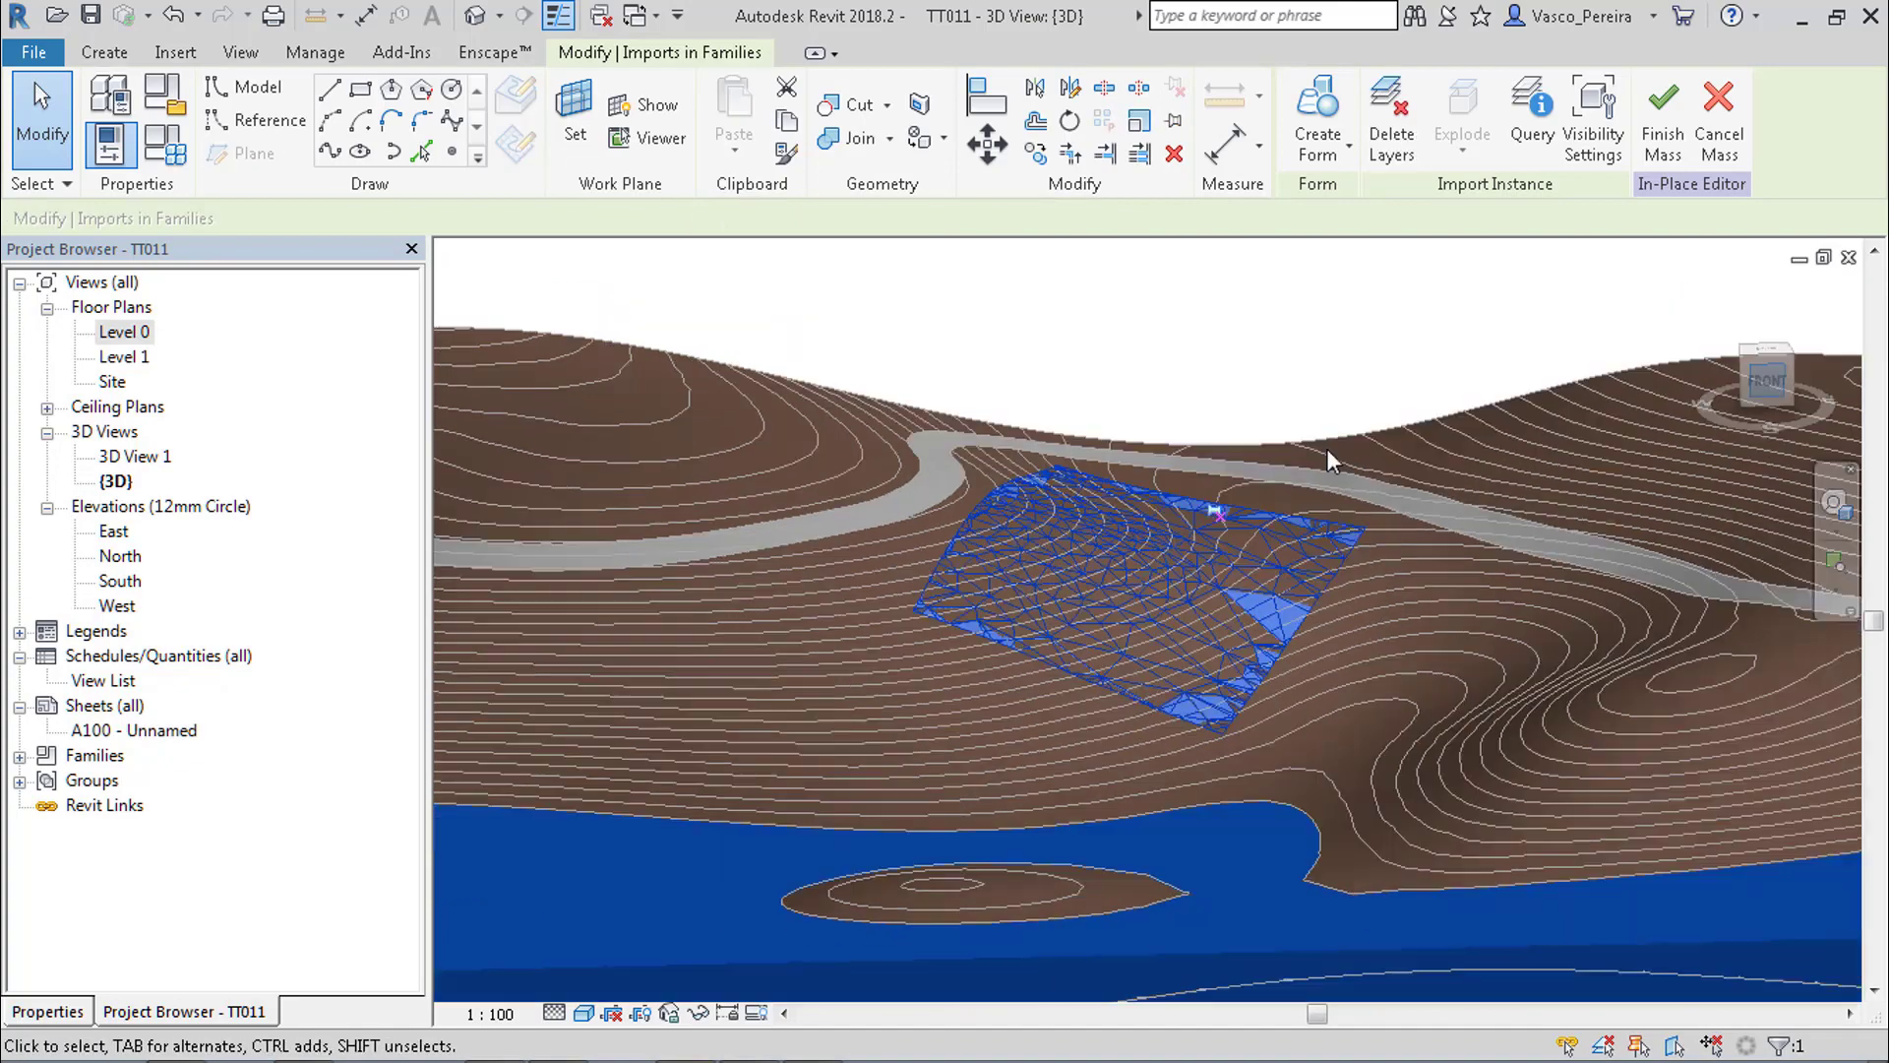
pyautogui.press('m')
pyautogui.press('v')
pyautogui.click(1170, 483)
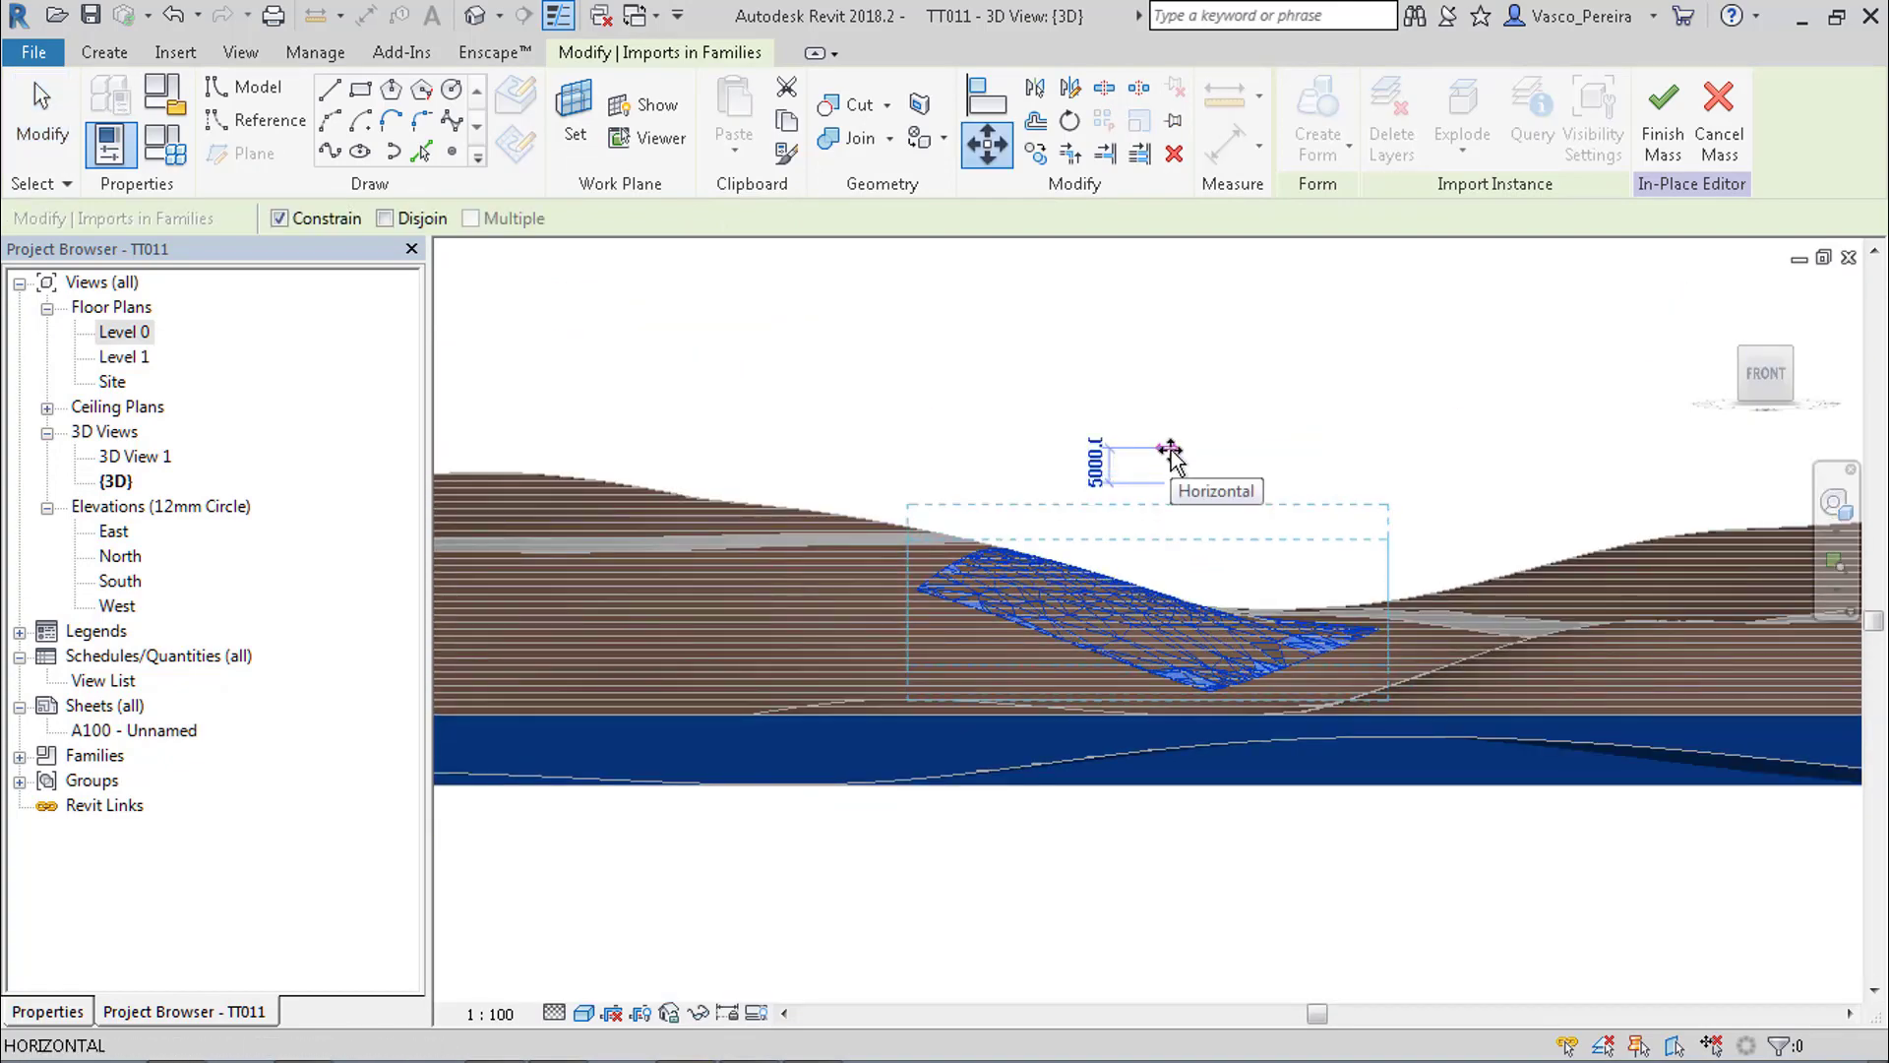
pyautogui.write('5')
pyautogui.press('Return')
pyautogui.press('Escape')
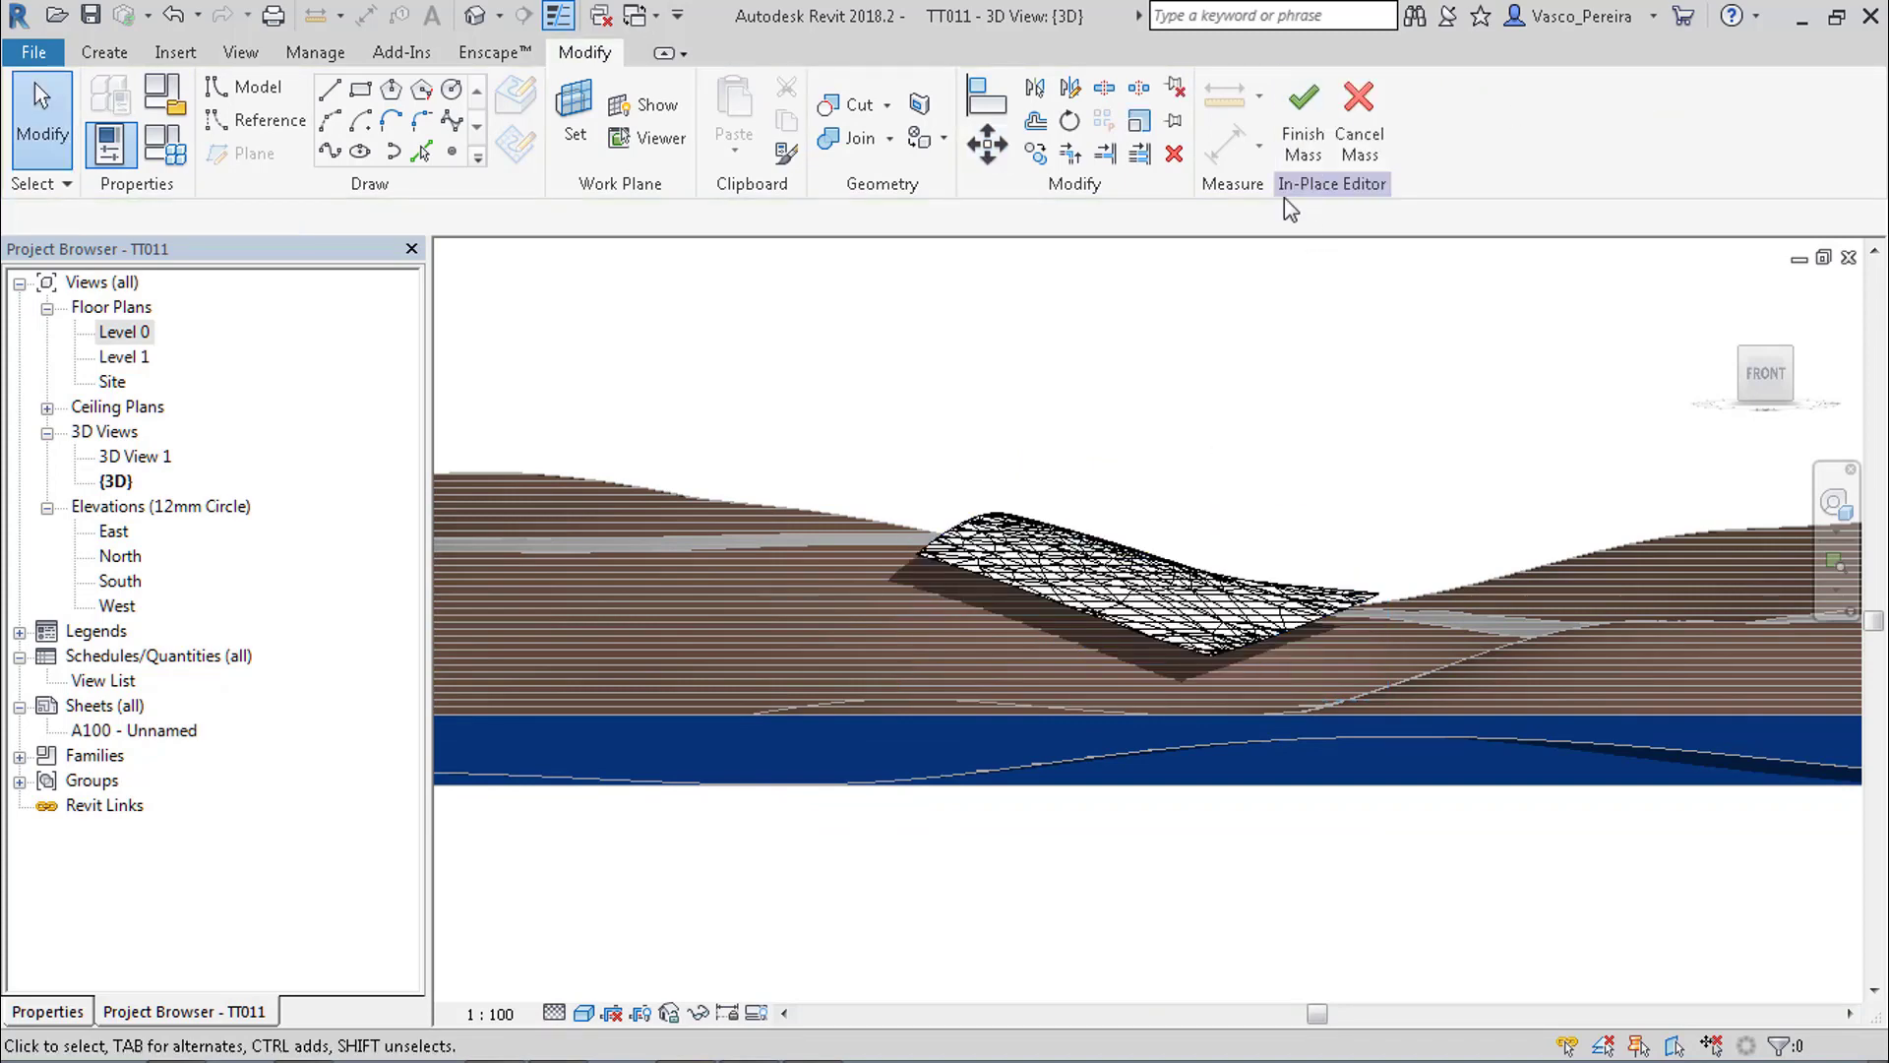
pyautogui.click(1303, 124)
# Create a roof by face over the whole triangulated surface of the Building from DWG mass.
pyautogui.click(1141, 492)
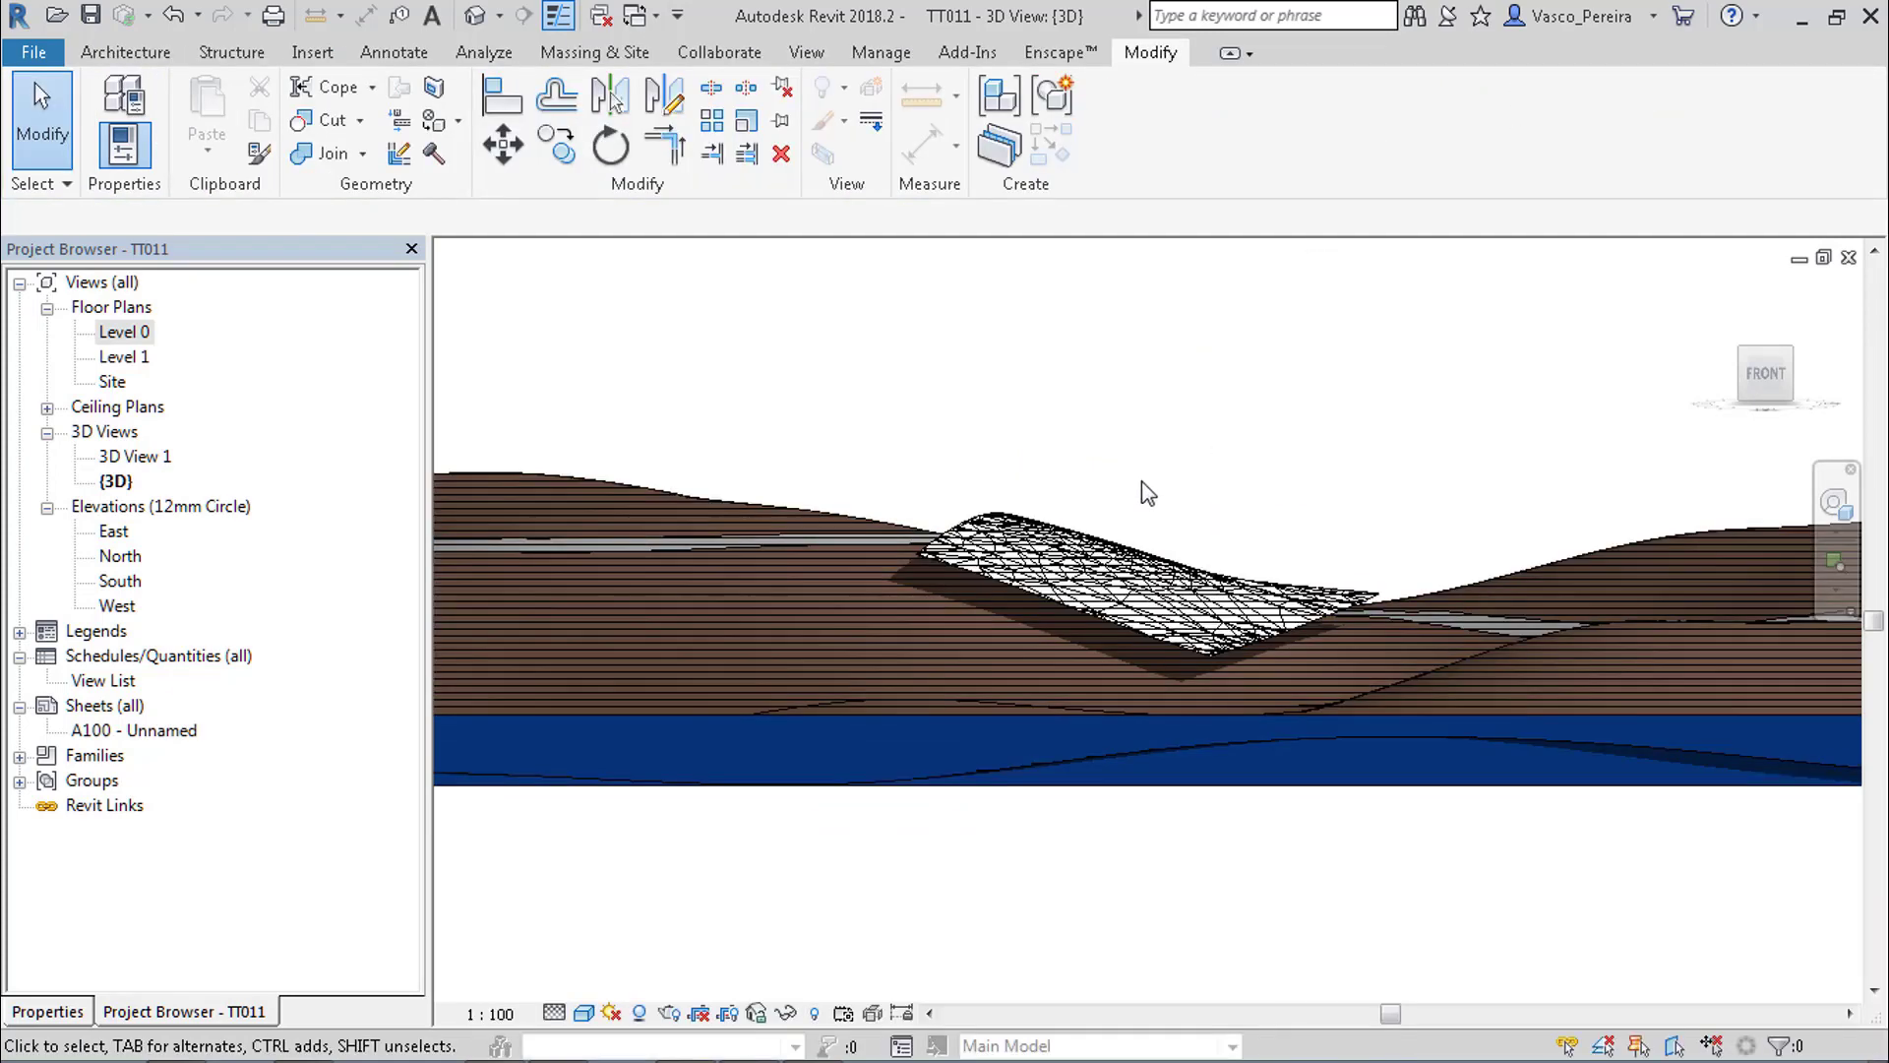
pyautogui.keyDown('shift'); pyautogui.moveTo(1141, 492); pyautogui.dragTo(1079, 579, button='middle'); pyautogui.keyUp('shift')
pyautogui.scroll(2, 1078, 579)
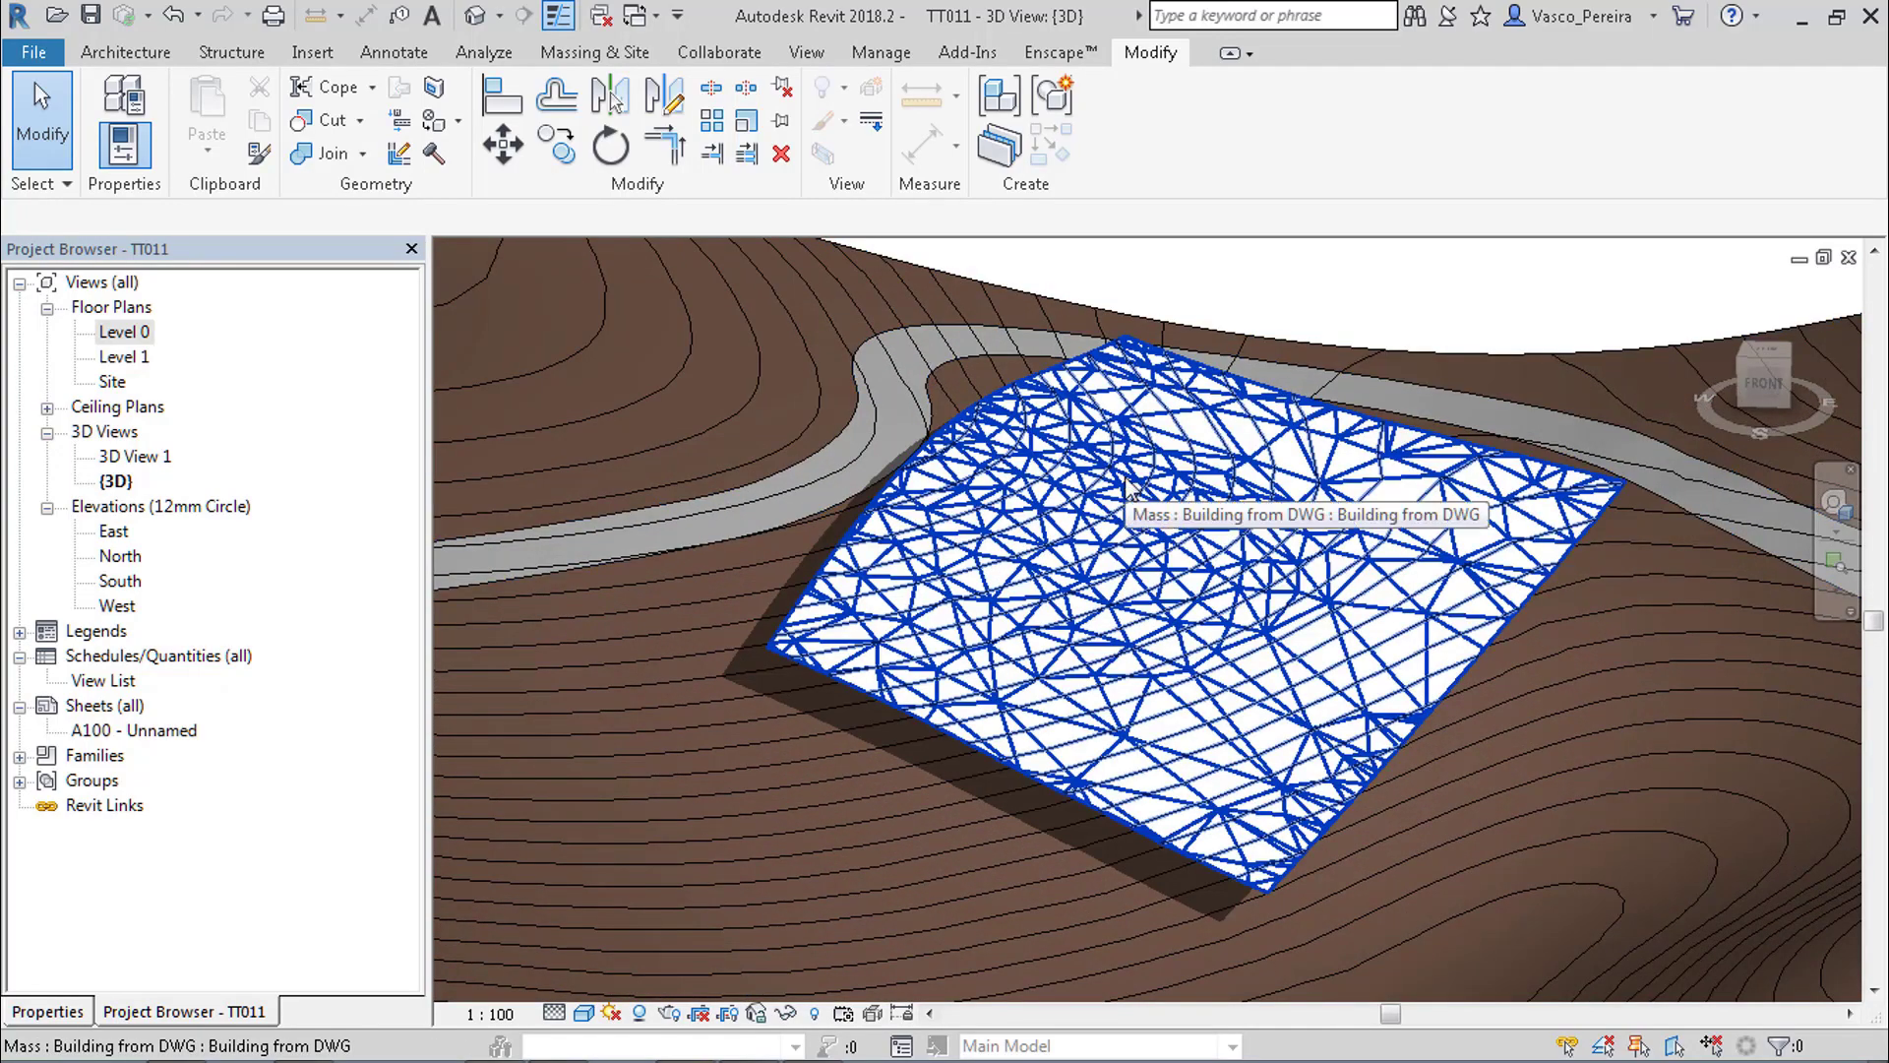
pyautogui.keyDown('shift'); pyautogui.moveTo(1212, 554); pyautogui.dragTo(1287, 354, button='middle'); pyautogui.keyUp('shift')
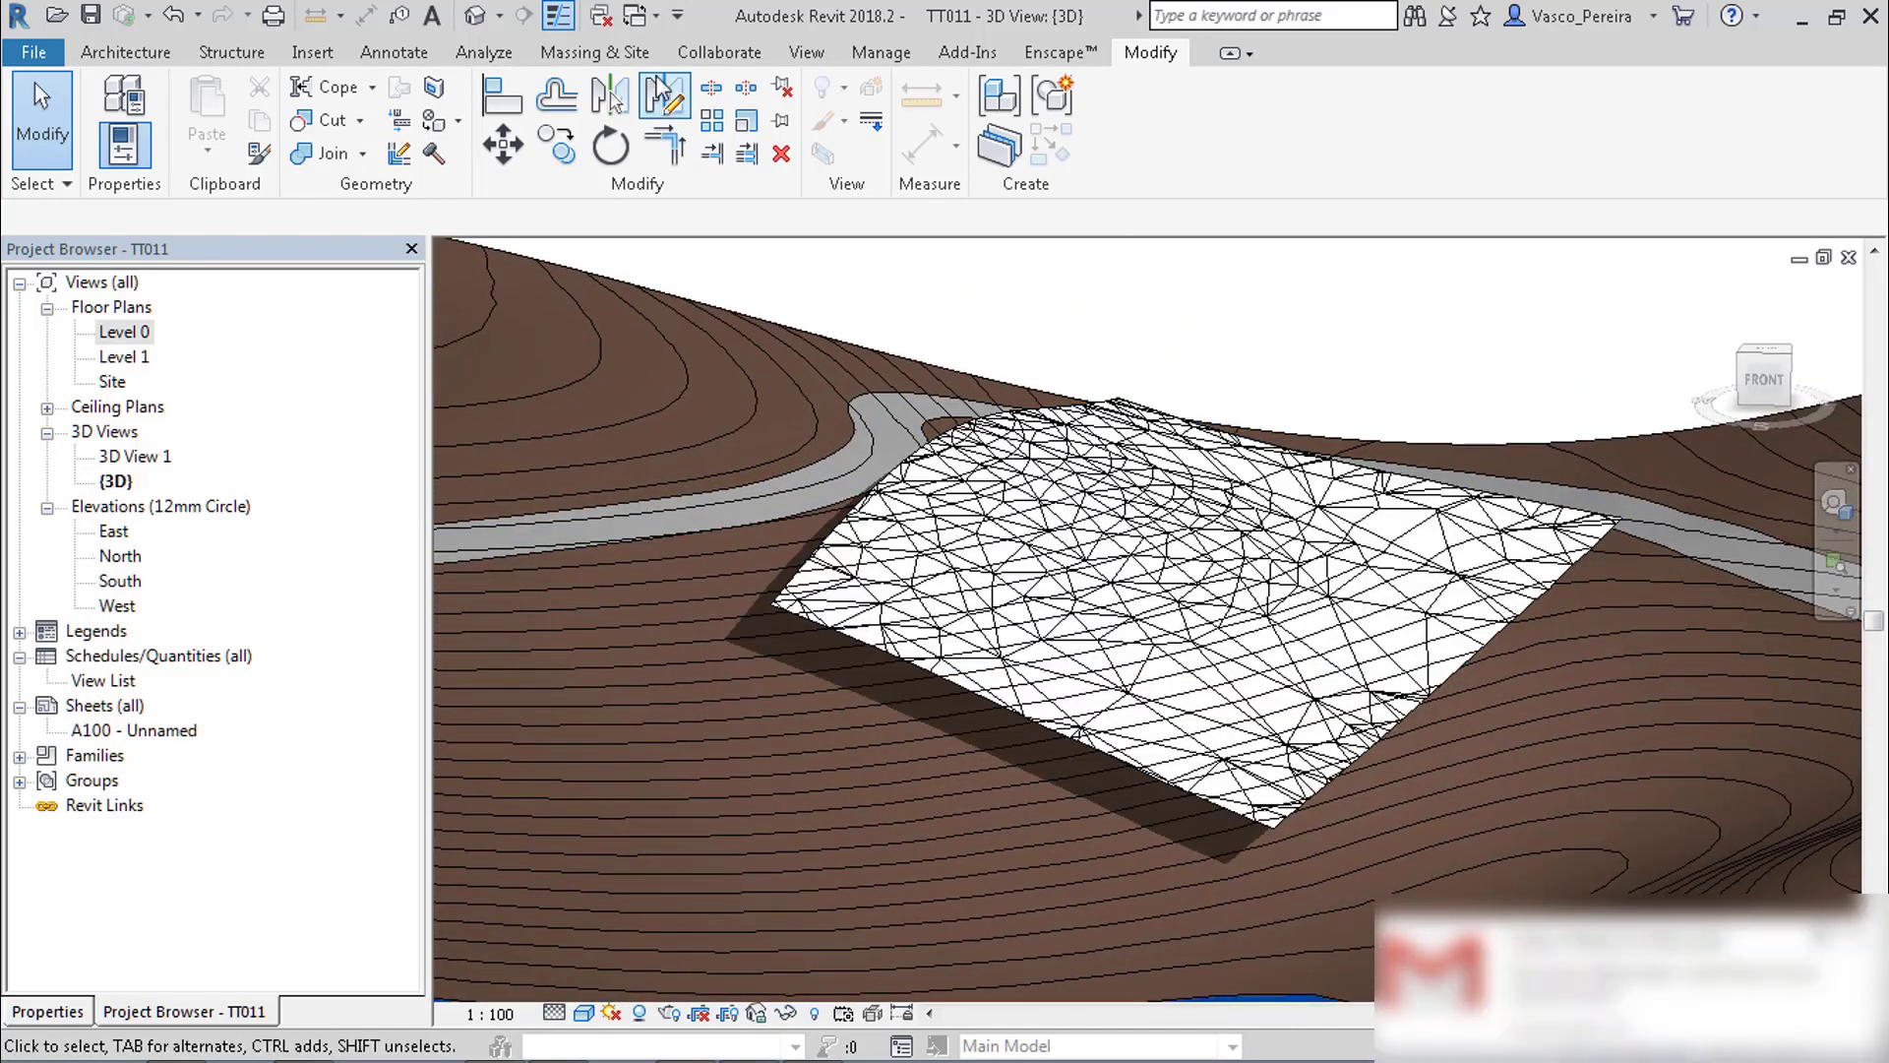
pyautogui.click(602, 53)
pyautogui.click(464, 110)
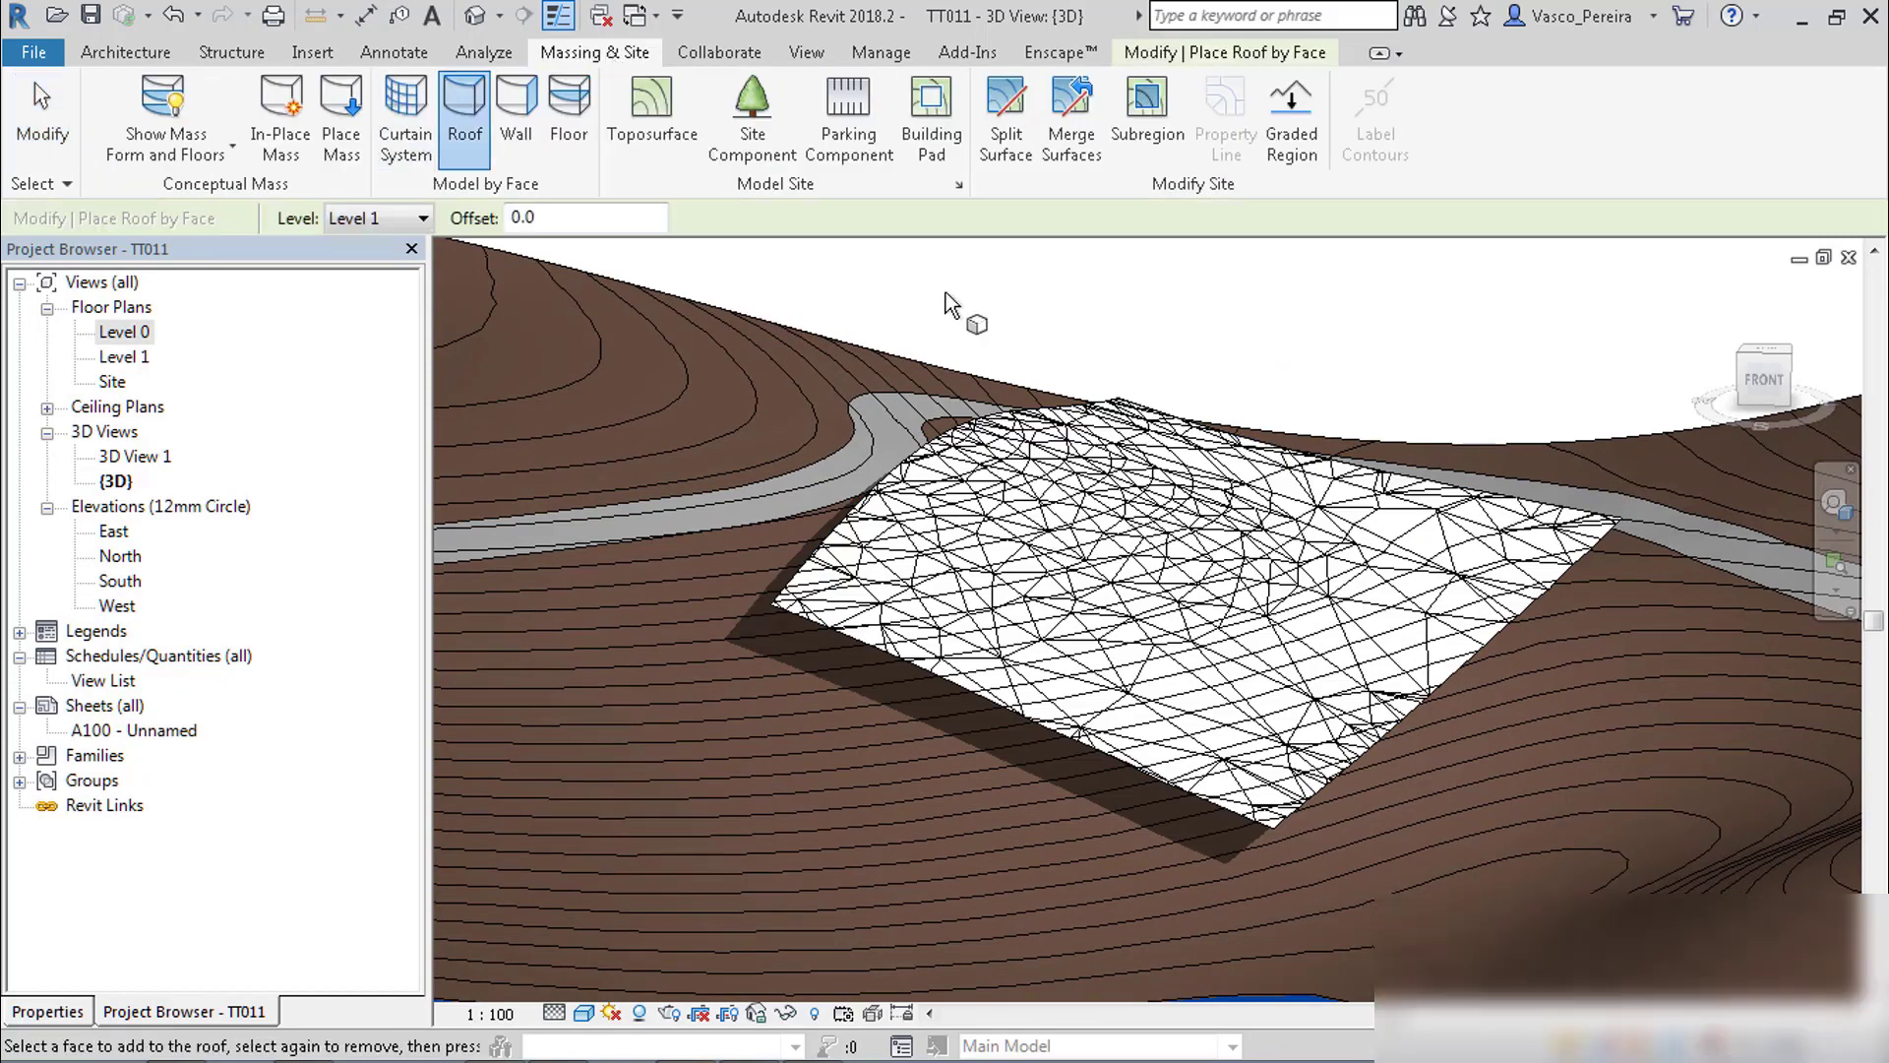
pyautogui.scroll(5, 1278, 692)
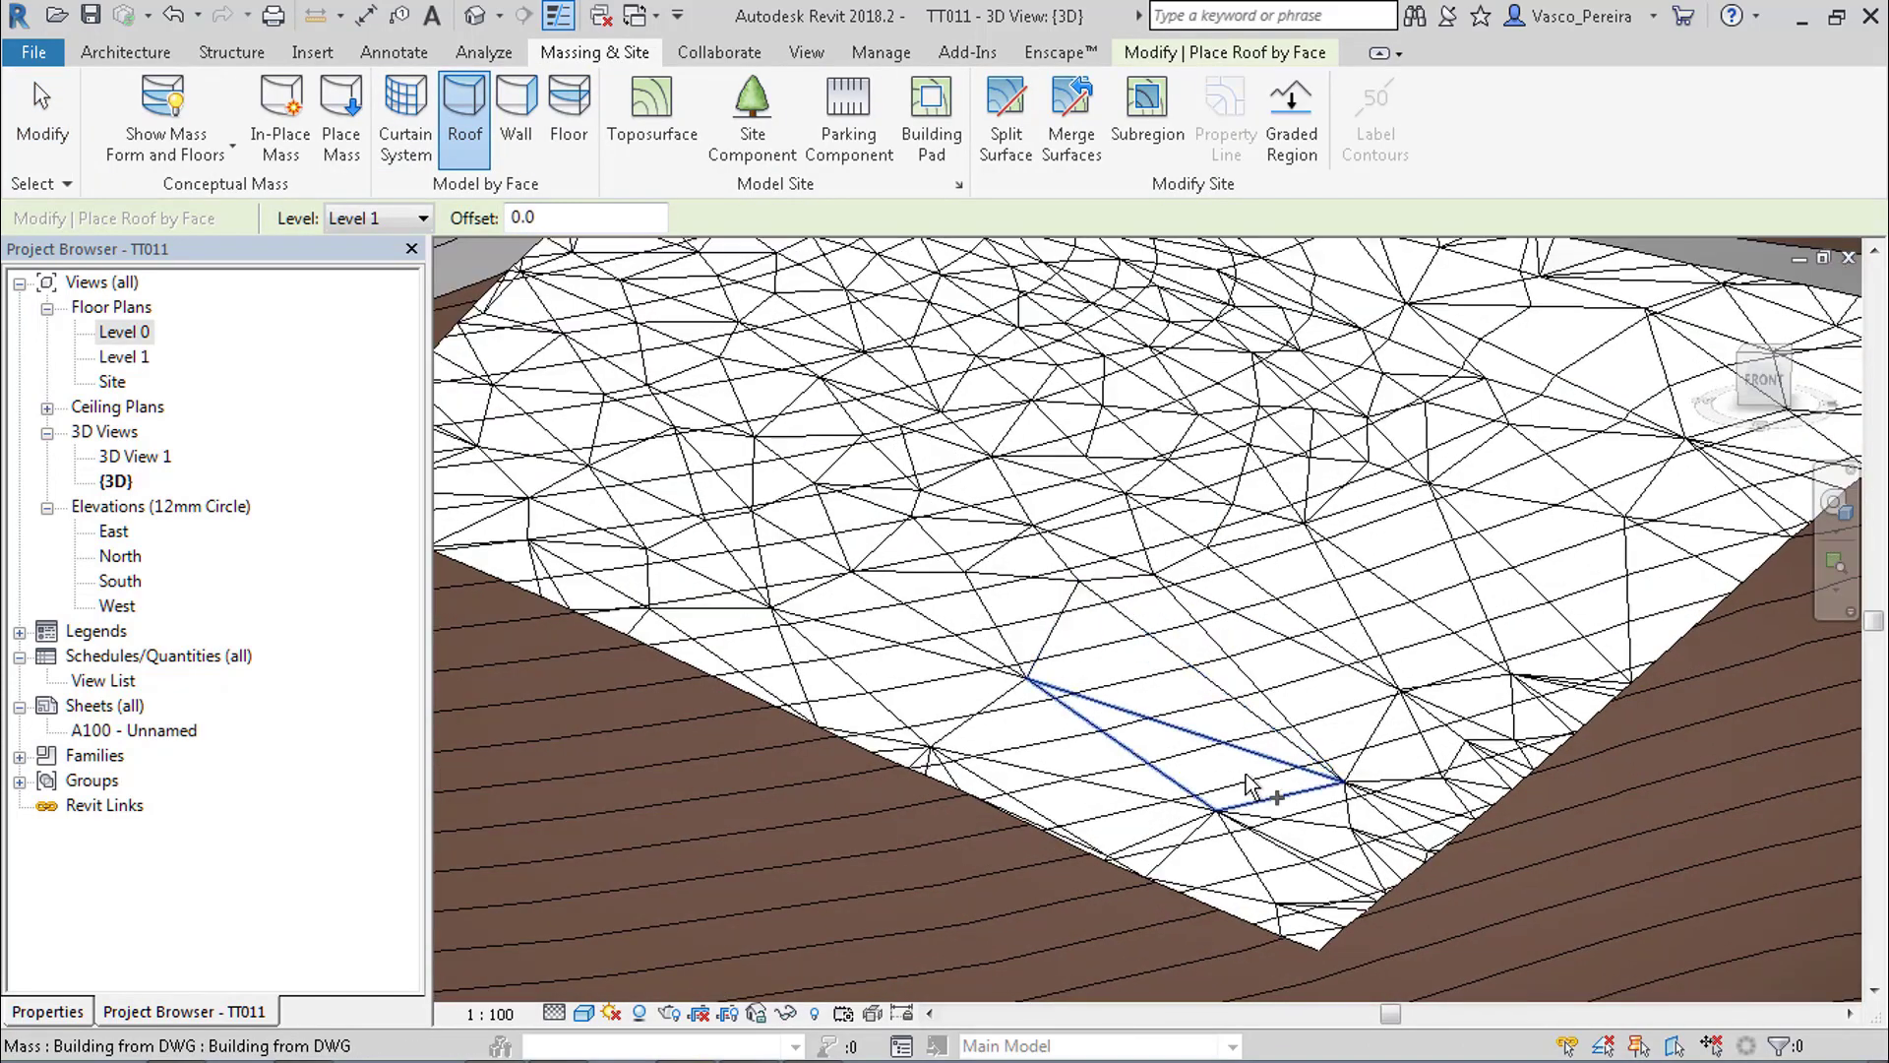
pyautogui.click(990, 668)
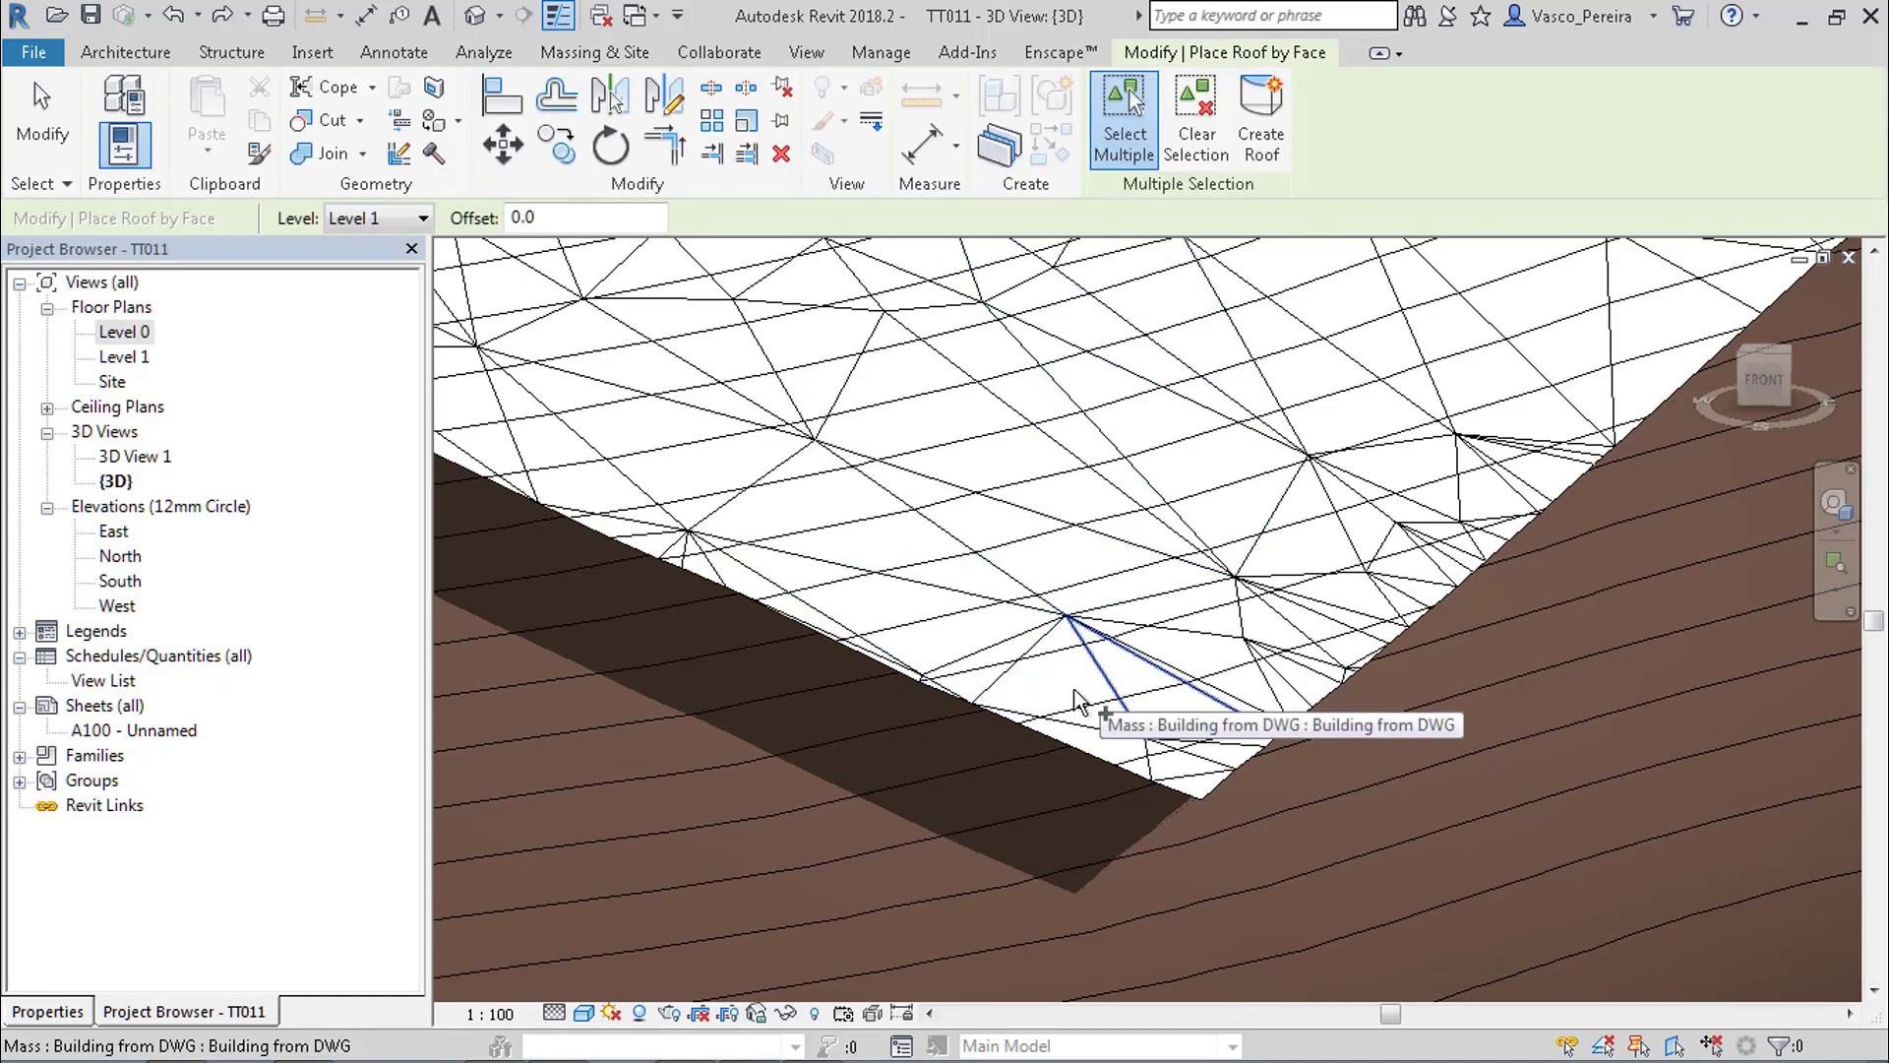
pyautogui.scroll(-8, 1159, 795)
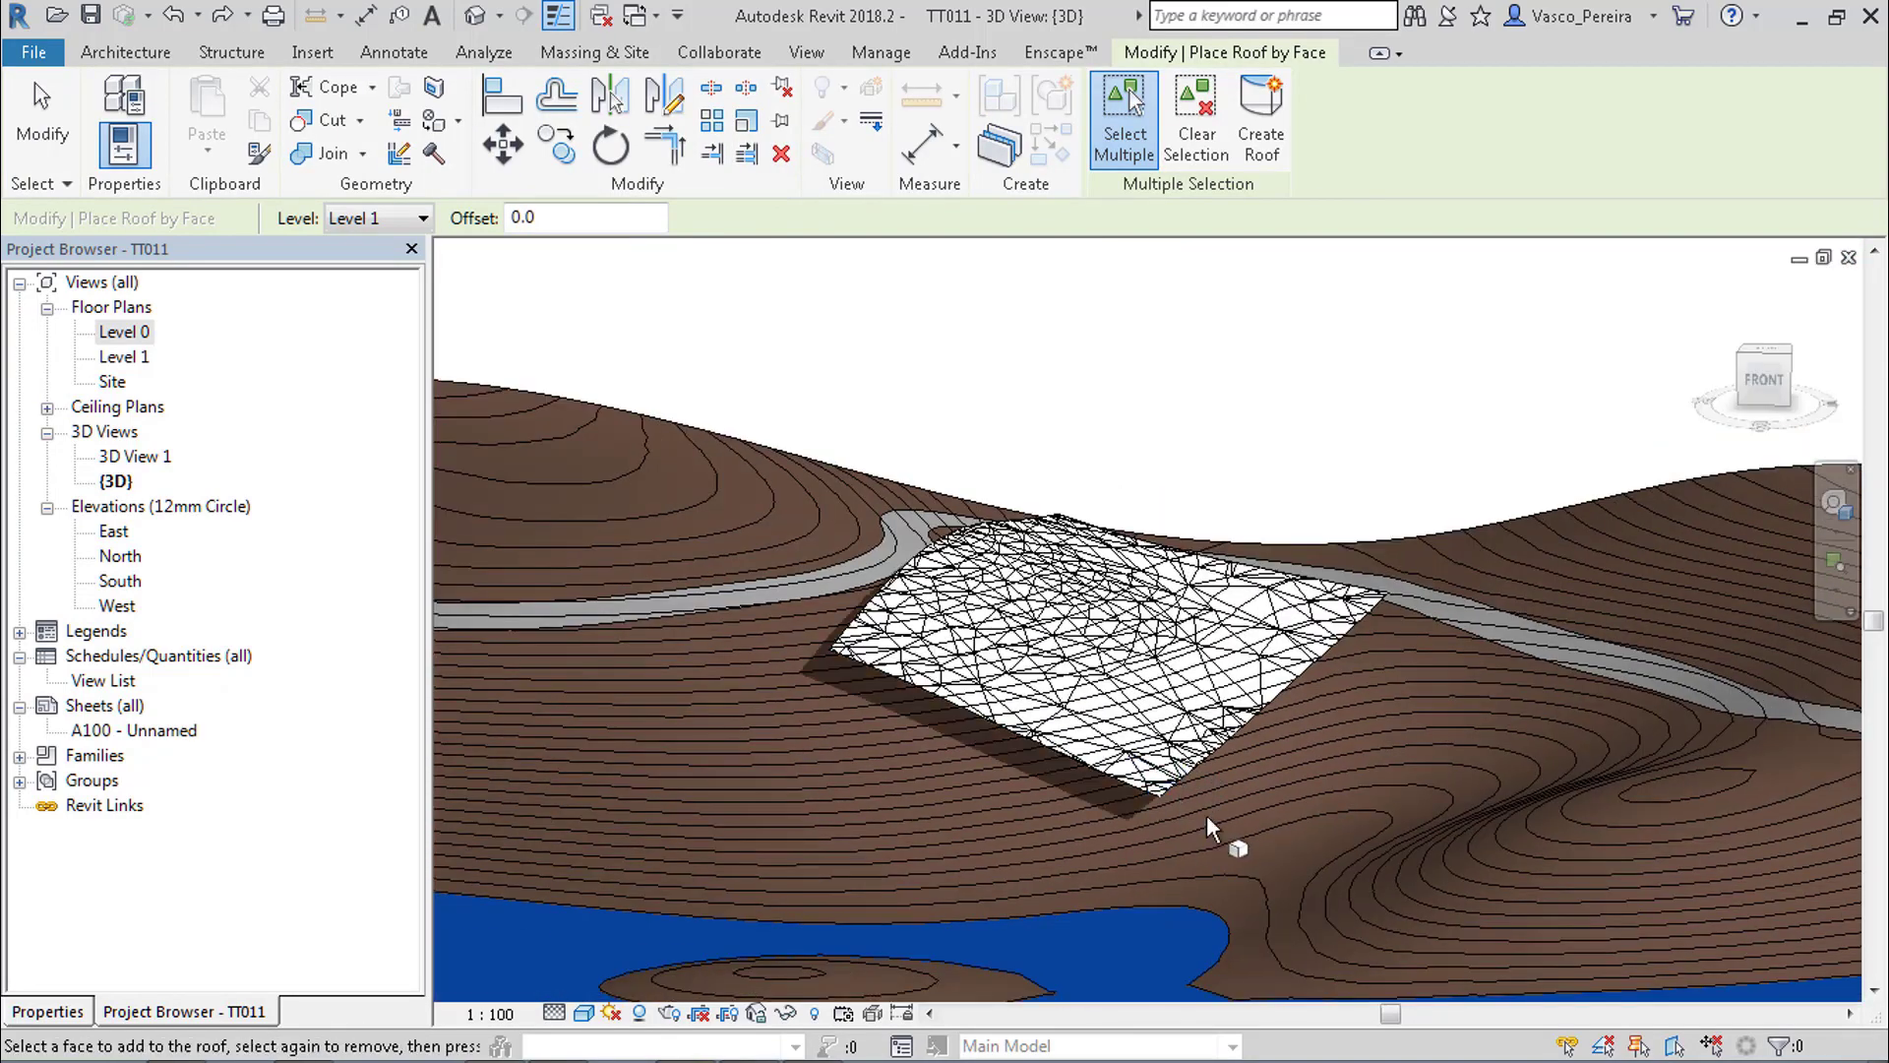
pyautogui.click(1082, 650)
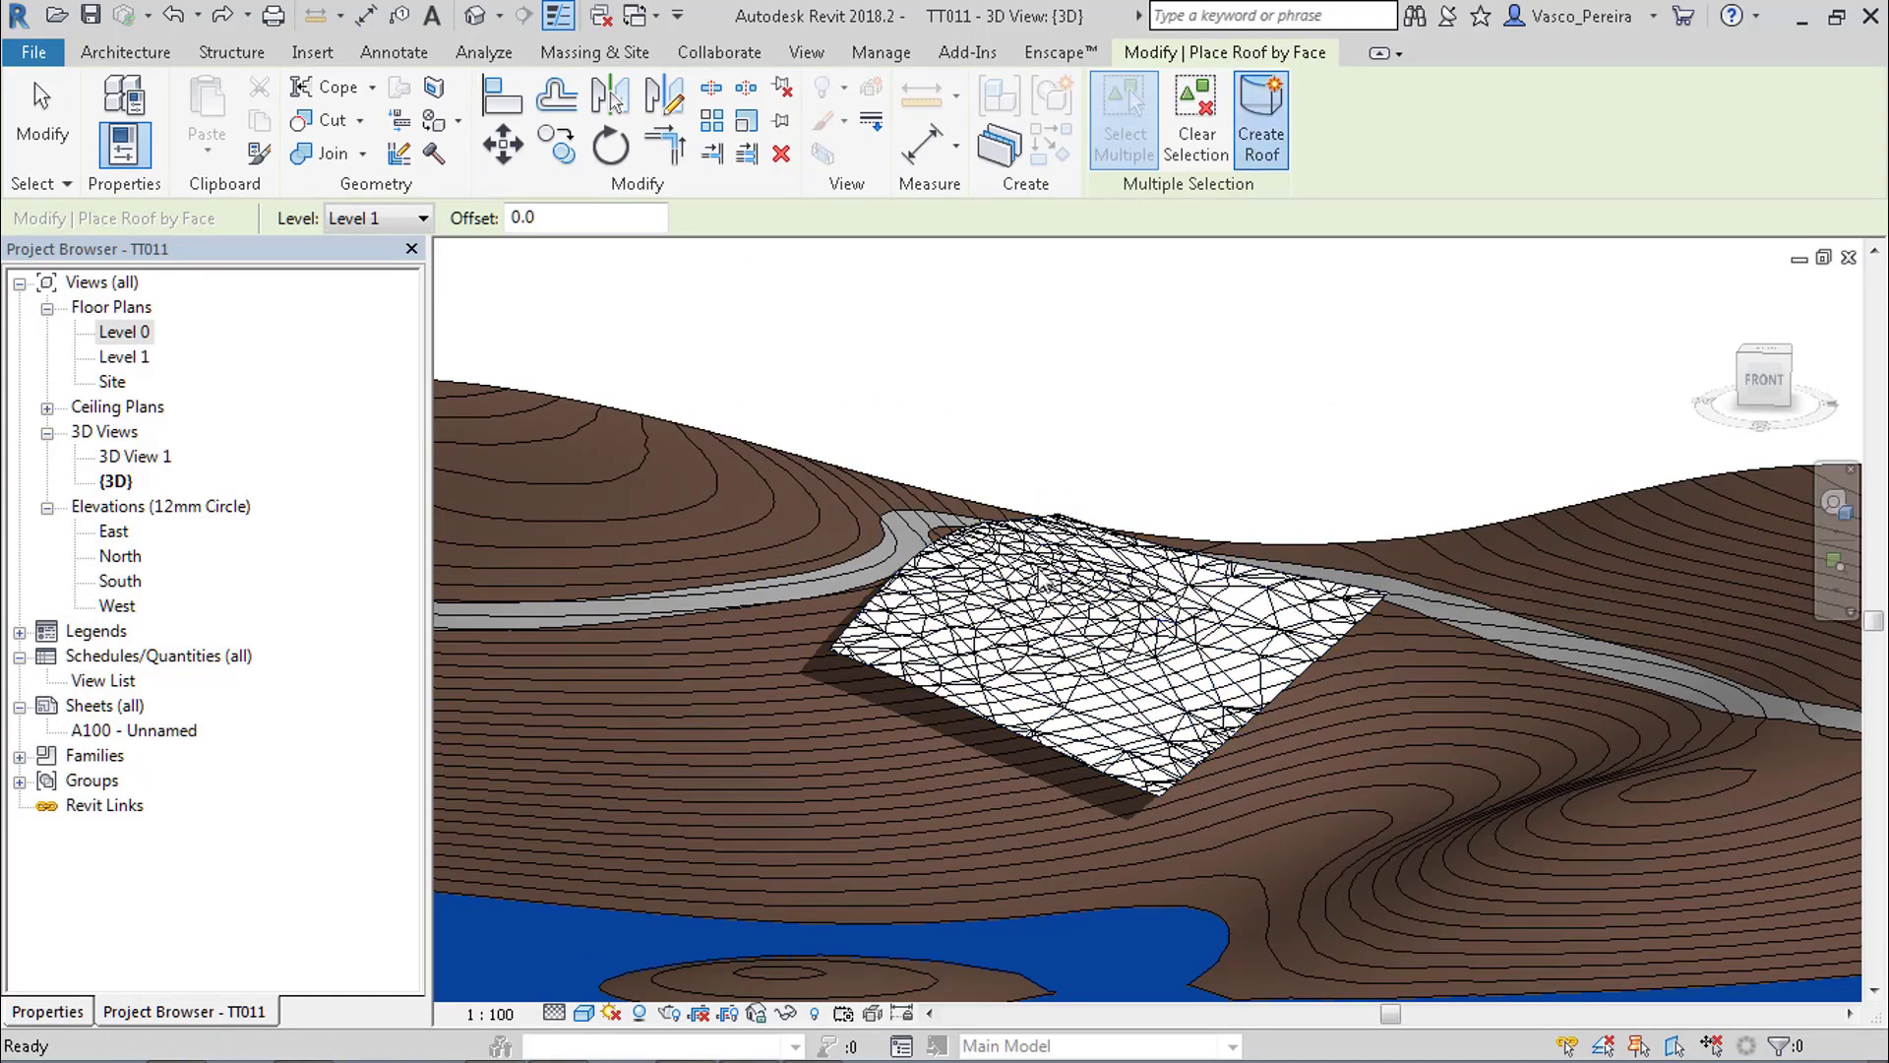
pyautogui.click(1261, 123)
pyautogui.keyDown('shift'); pyautogui.moveTo(1259, 817); pyautogui.dragTo(1035, 851, button='middle'); pyautogui.keyUp('shift')
pyautogui.keyDown('shift'); pyautogui.moveTo(880, 793); pyautogui.dragTo(1371, 345, button='middle'); pyautogui.keyUp('shift')
pyautogui.press('Escape')
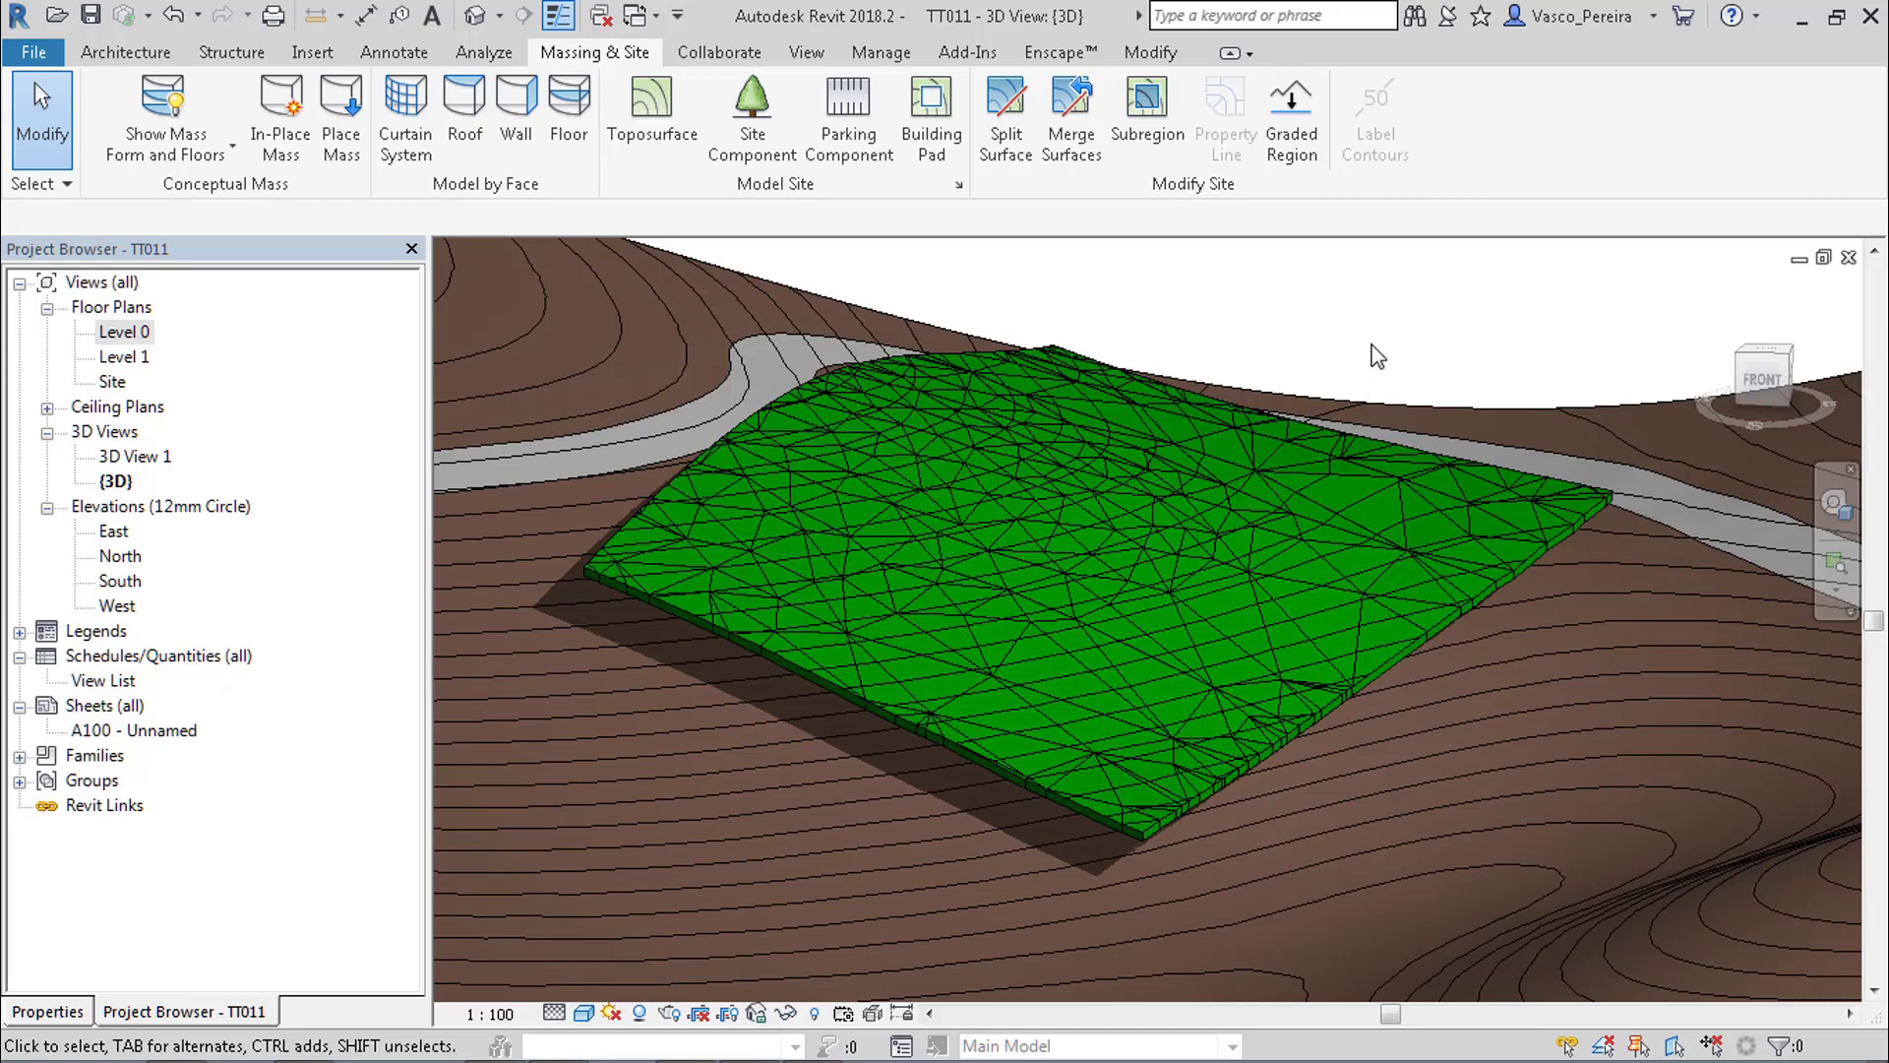
# Hide all imported categories in the 3D view's visibility and graphic overrides and apply the change.
pyautogui.press('v')
pyautogui.press('v')
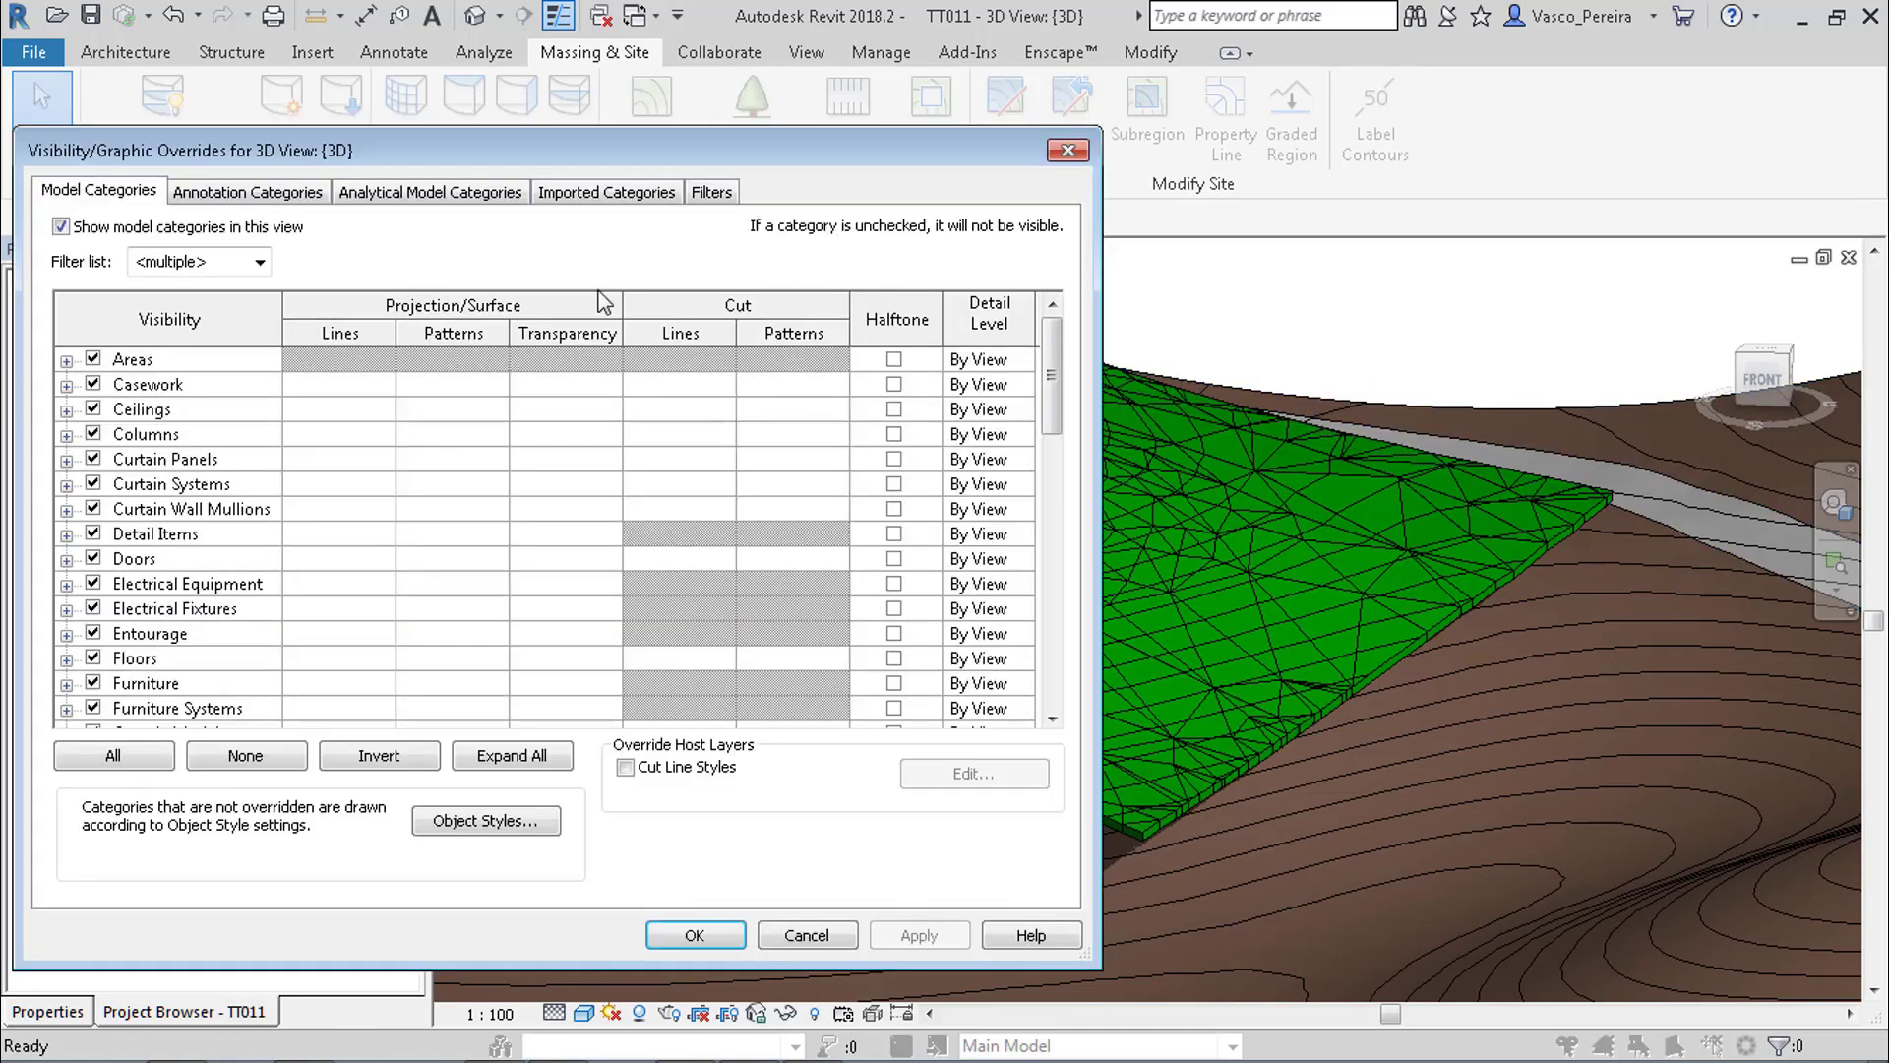
pyautogui.click(604, 192)
pyautogui.click(234, 228)
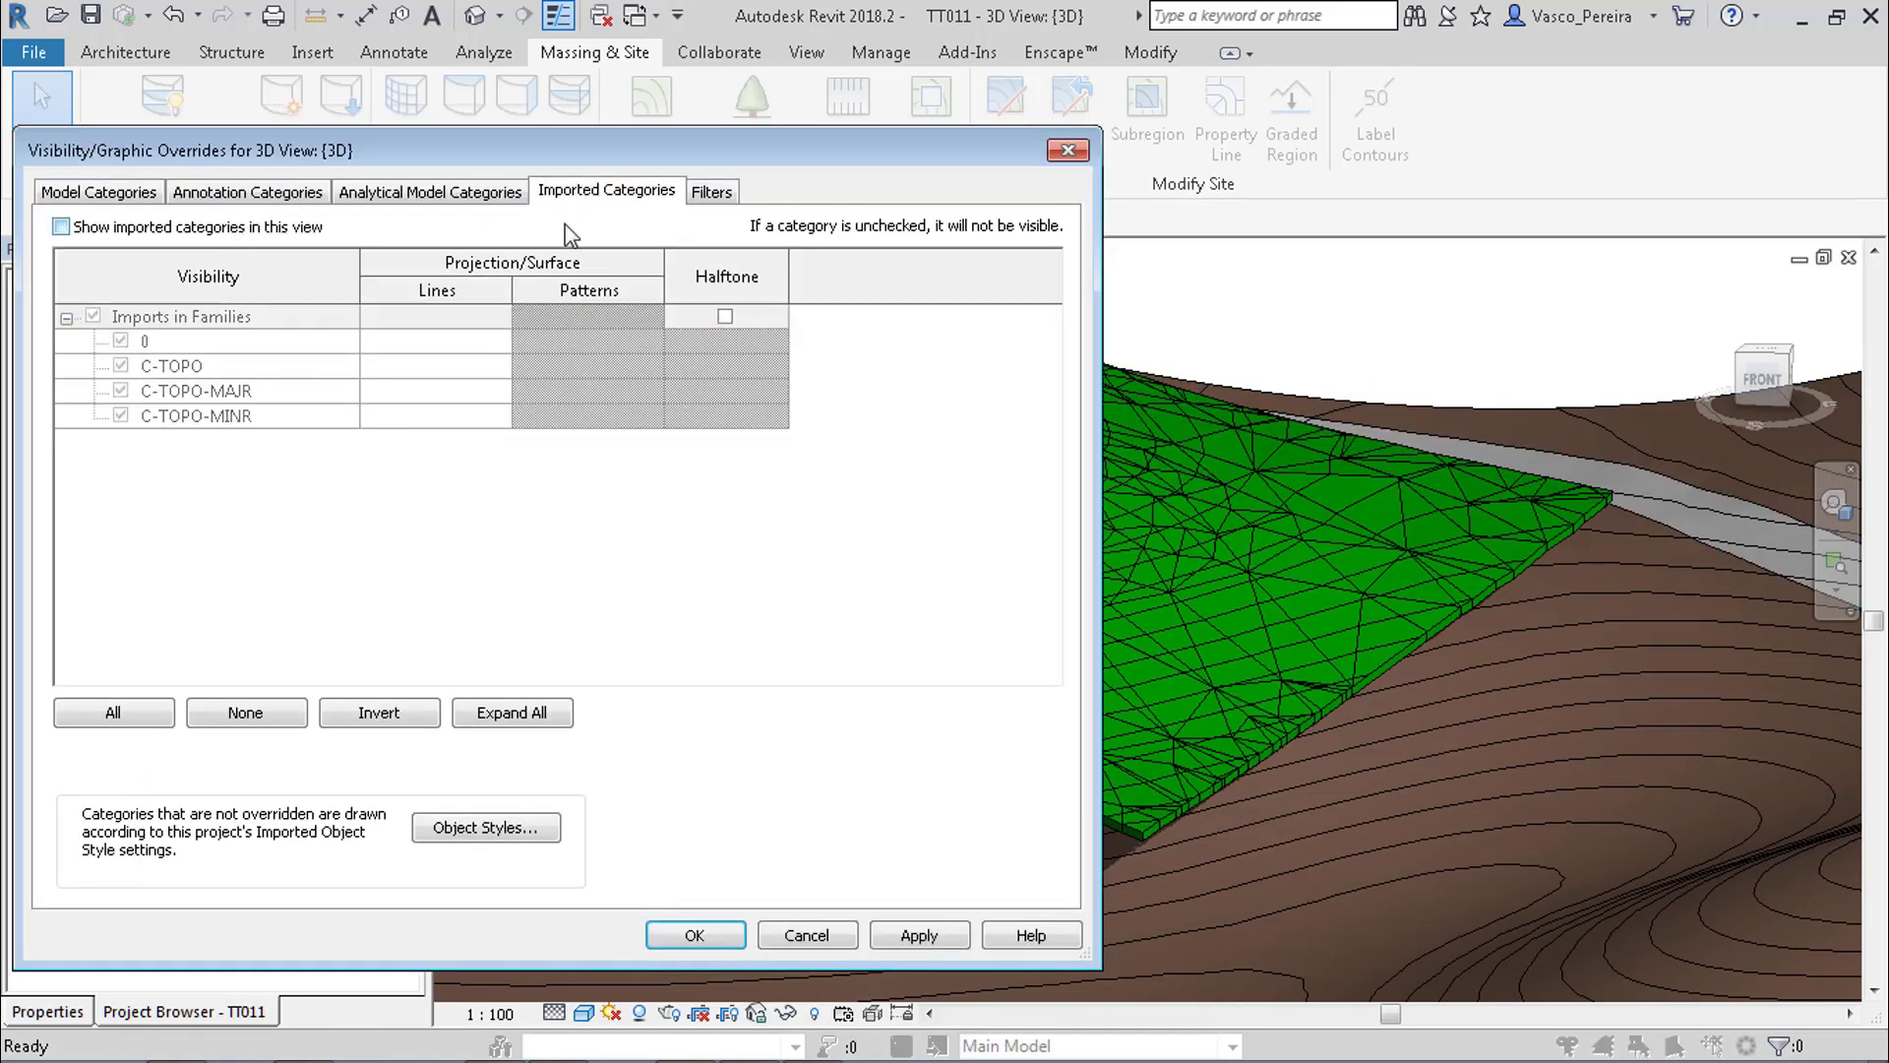
pyautogui.click(920, 933)
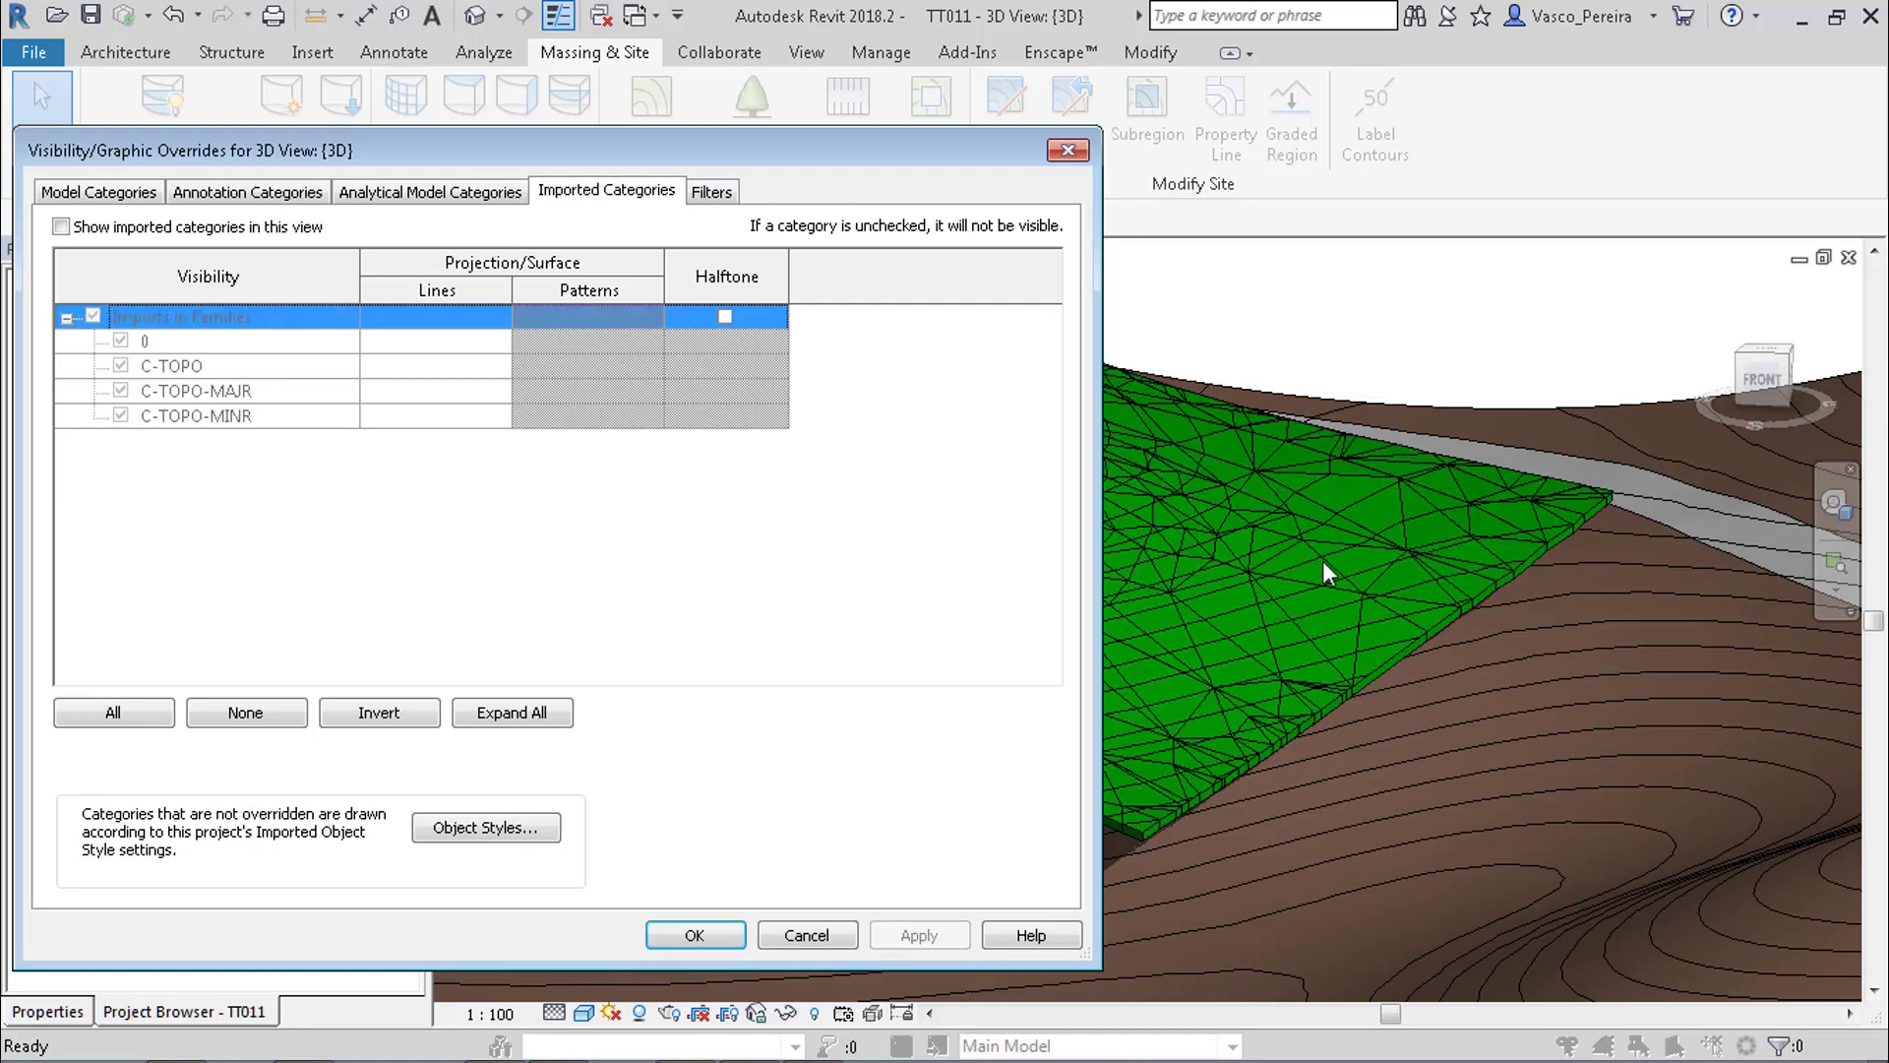
# Turn off the Interior Edges subcategory of Roofs in the 3D view's model category overrides and accept the settings.
pyautogui.click(108, 191)
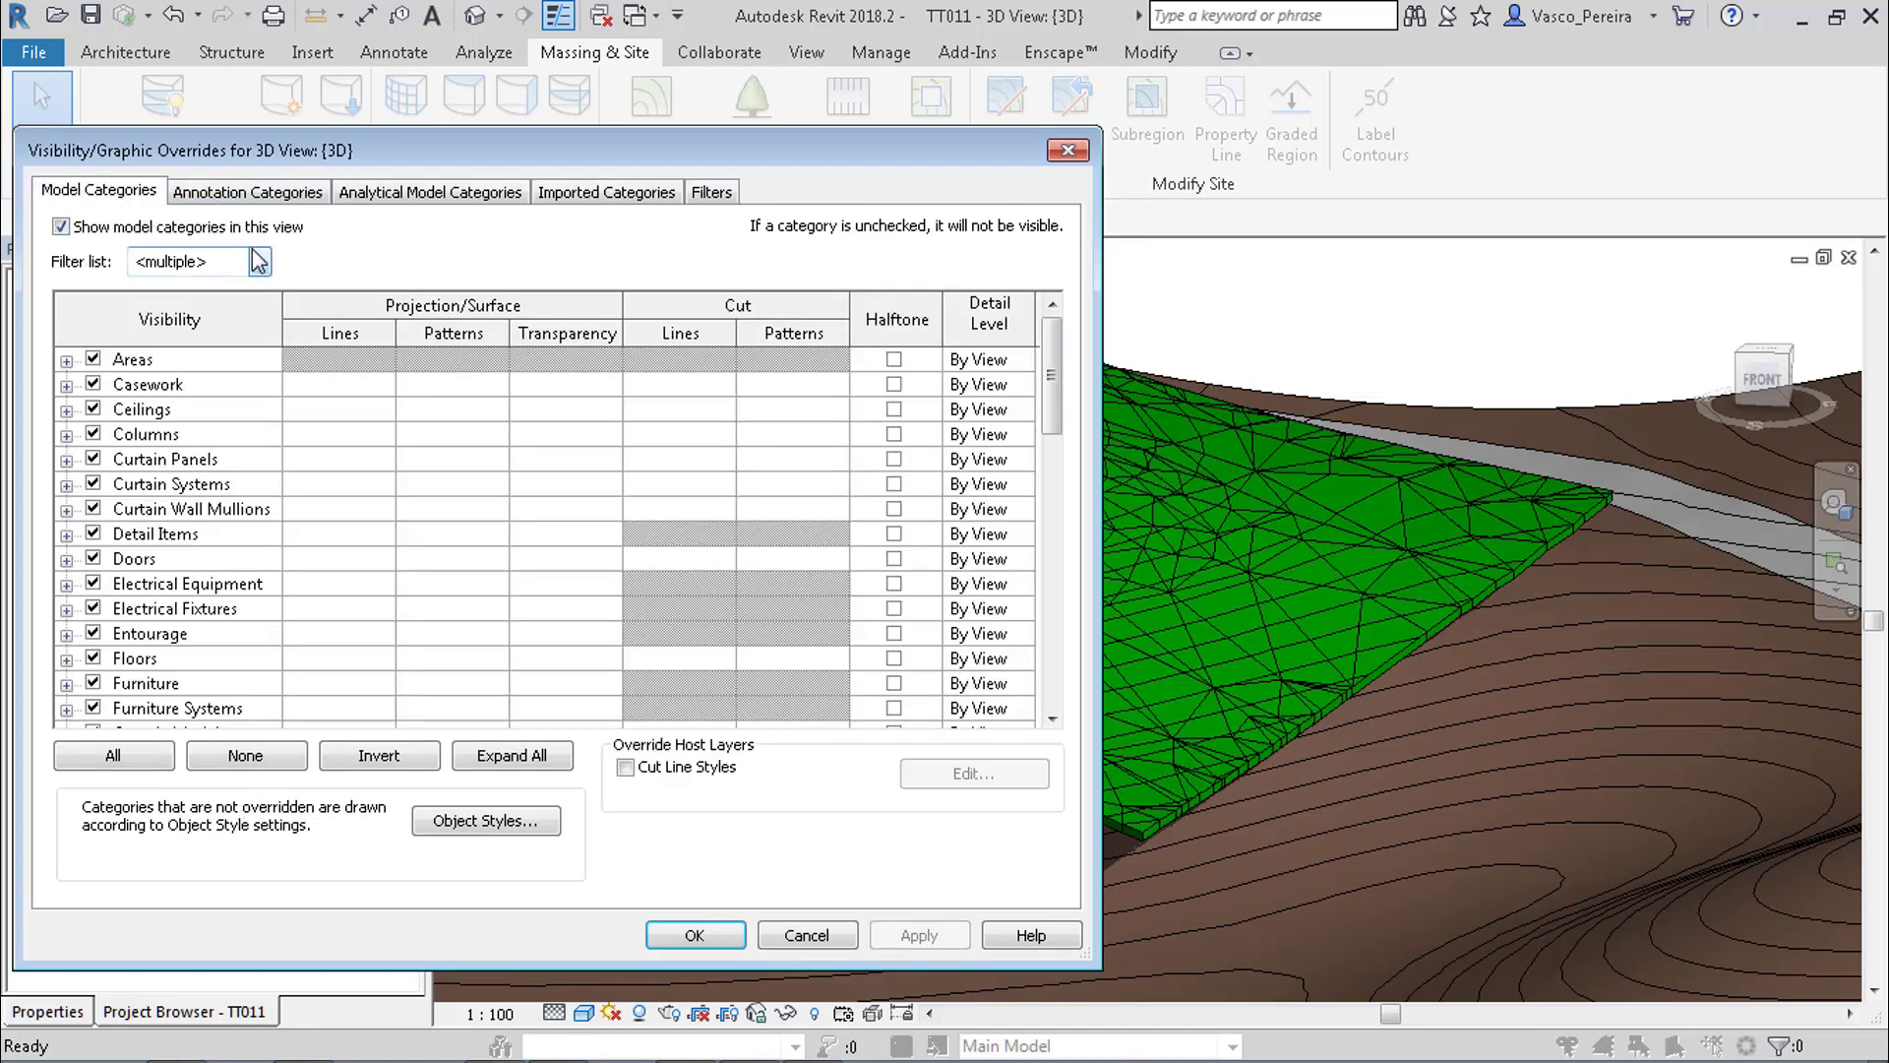
pyautogui.click(153, 461)
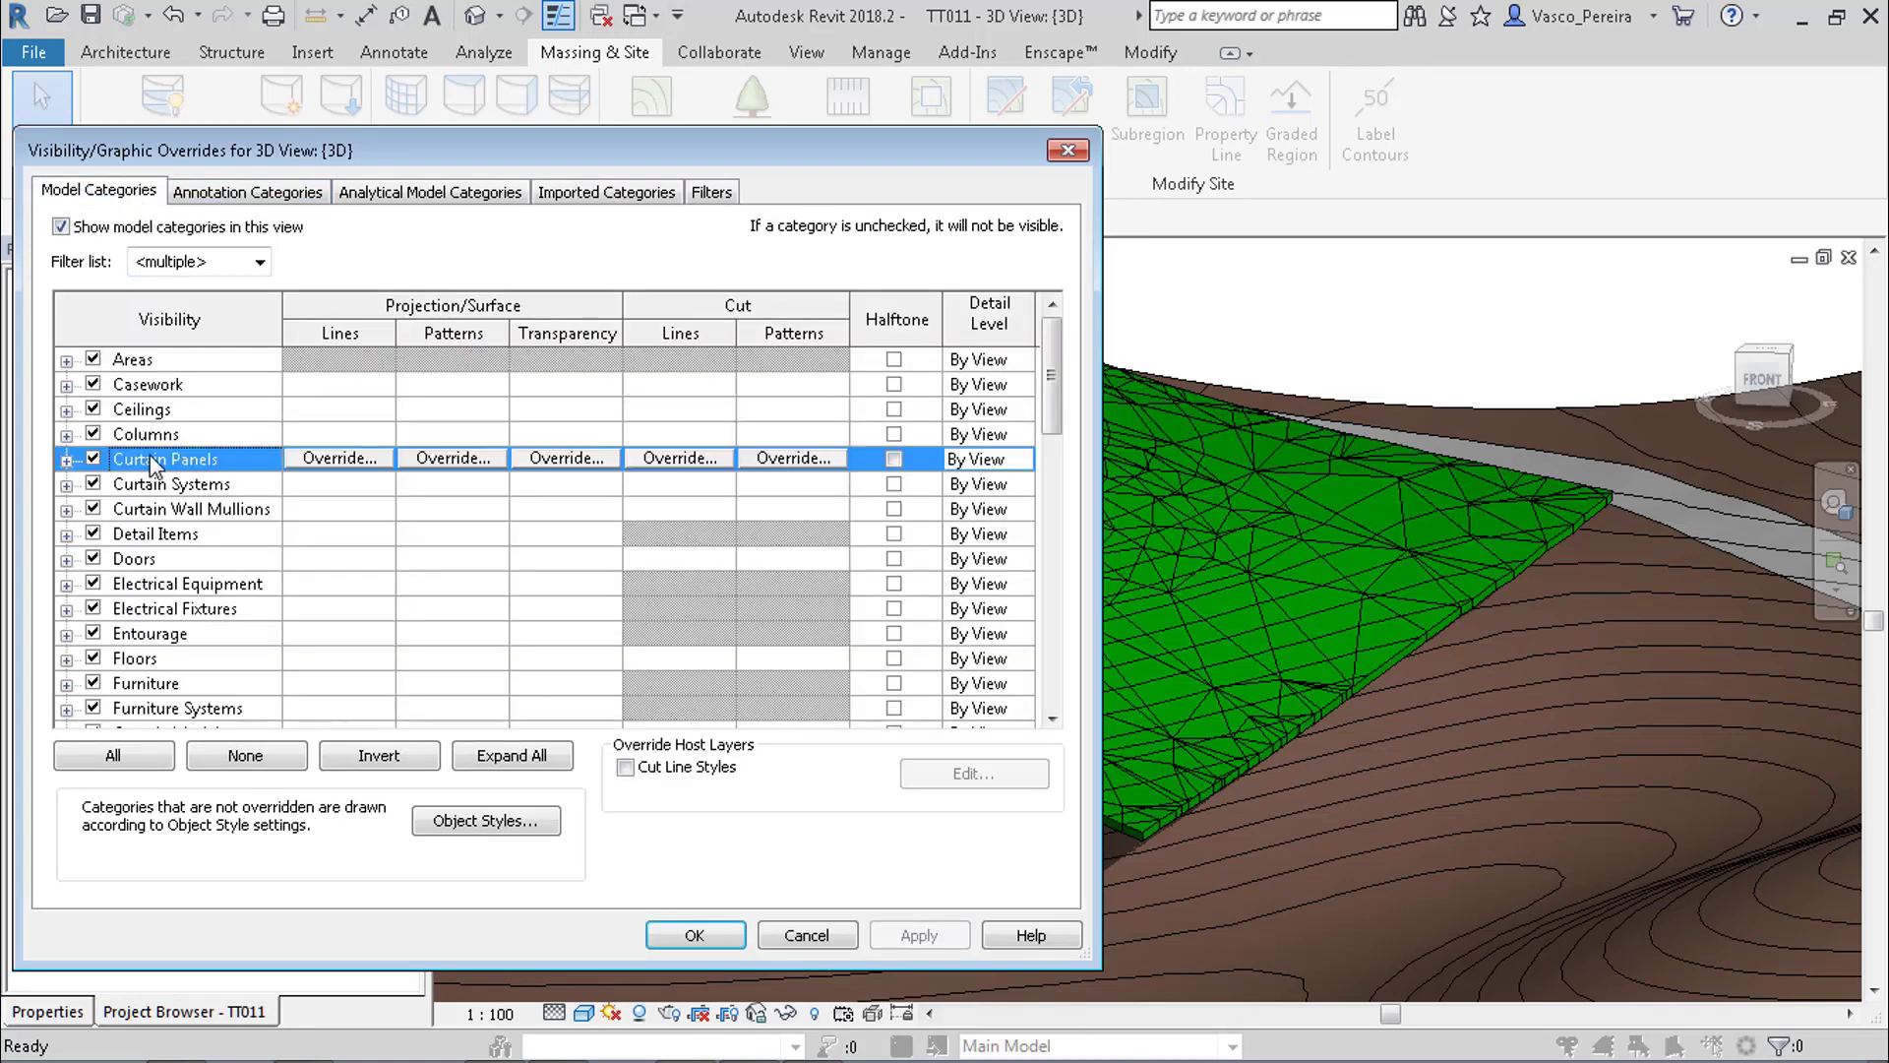
pyautogui.write('ro')
pyautogui.click(93, 533)
pyautogui.write('roo')
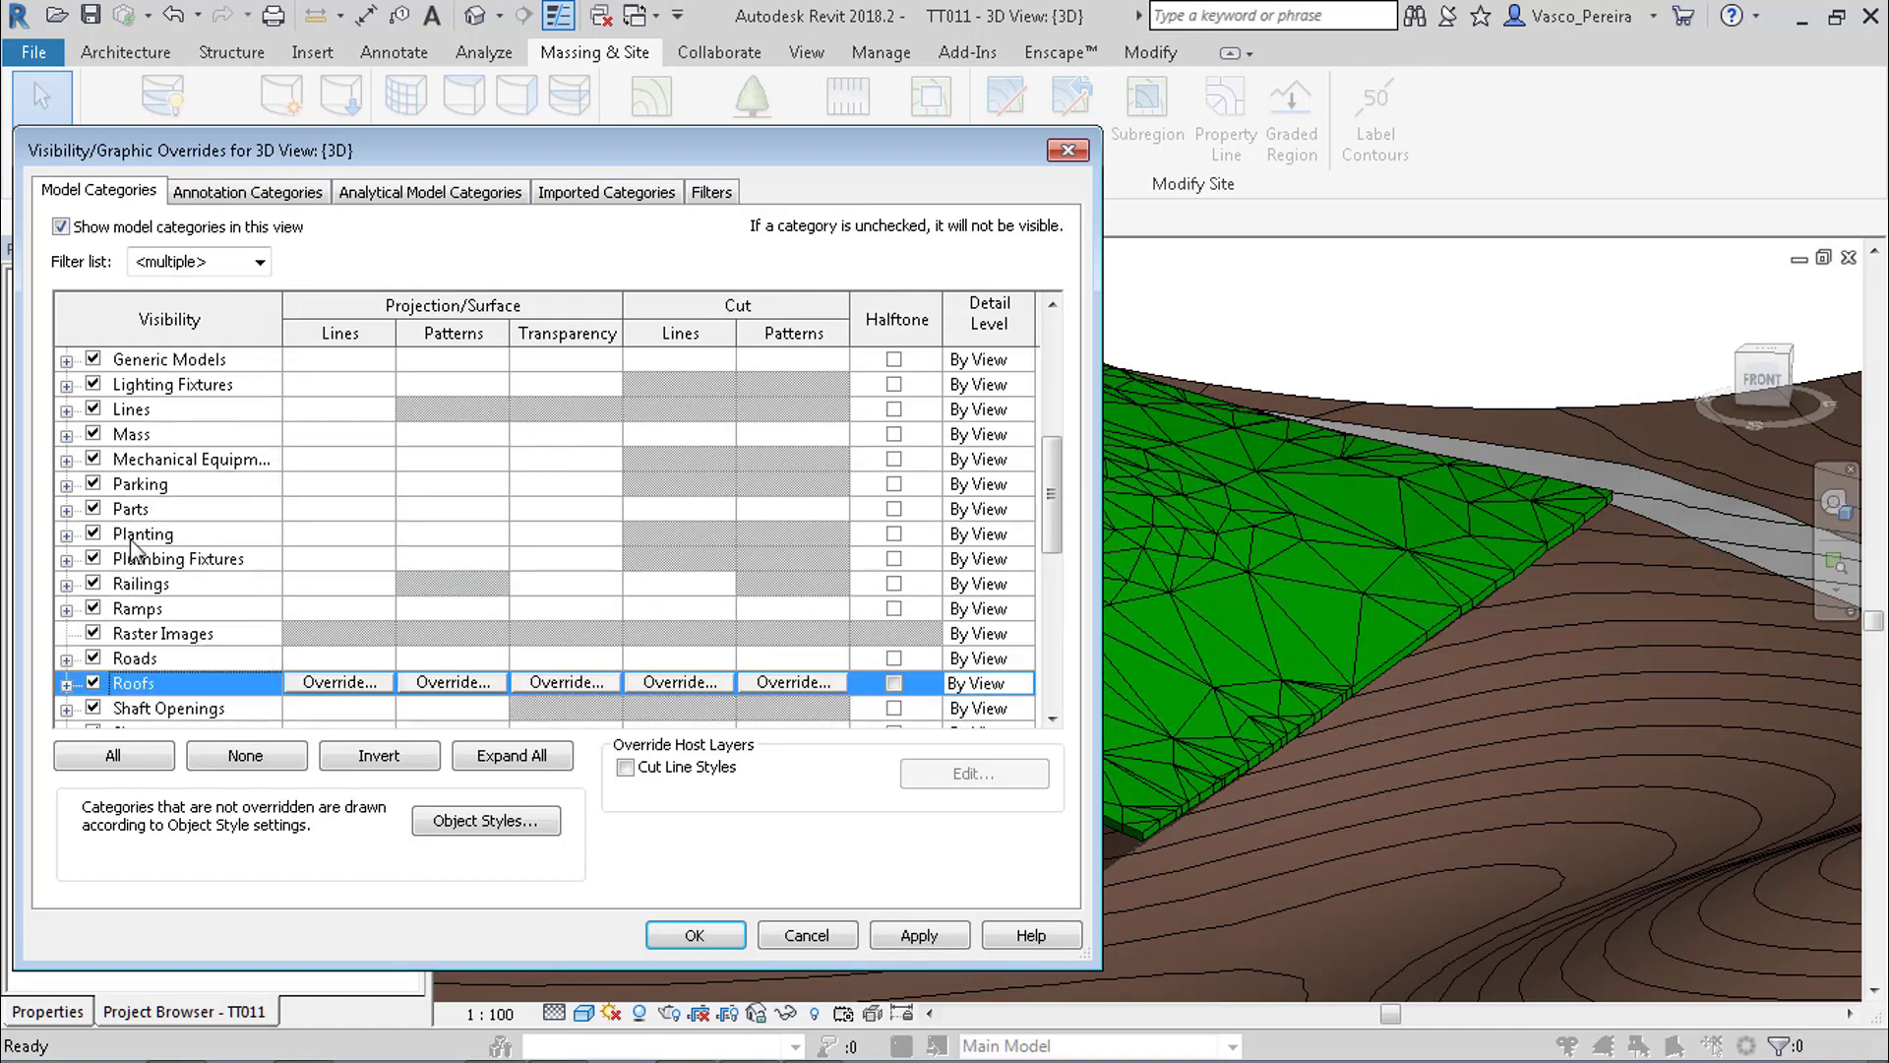
pyautogui.click(65, 684)
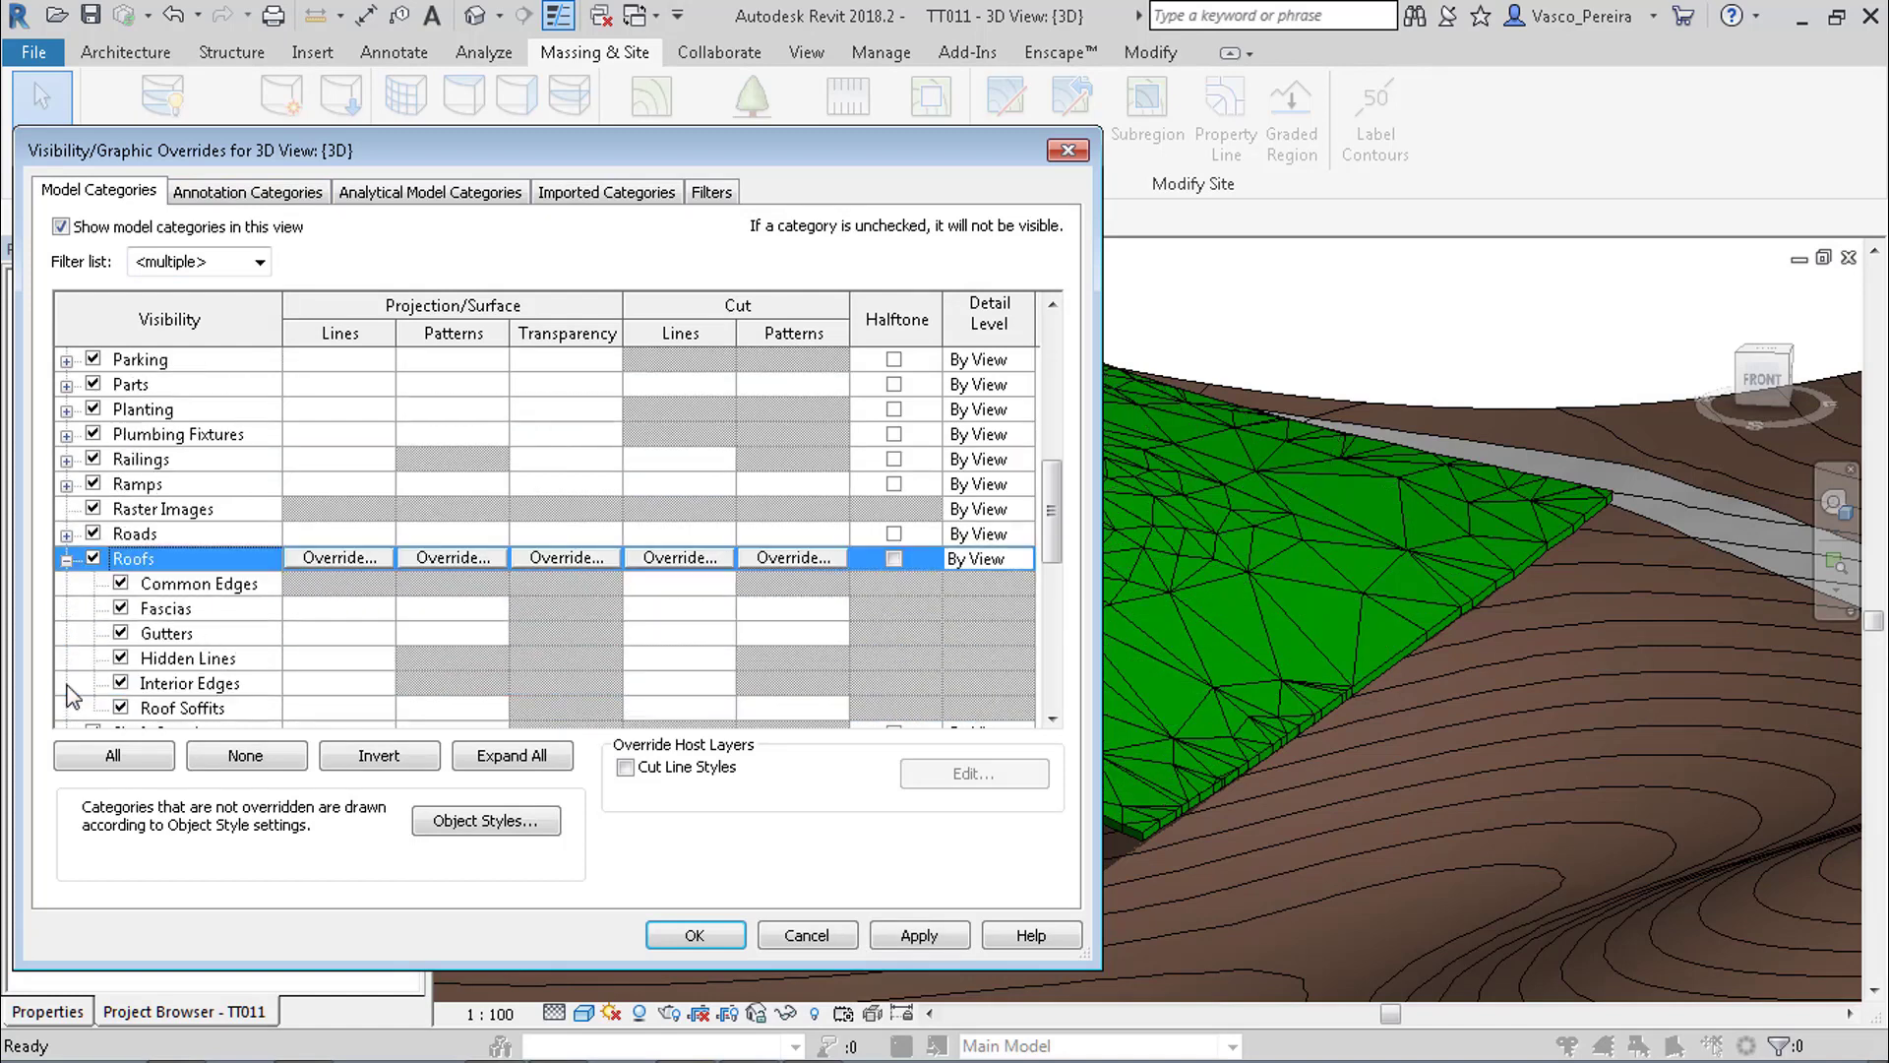
pyautogui.click(162, 659)
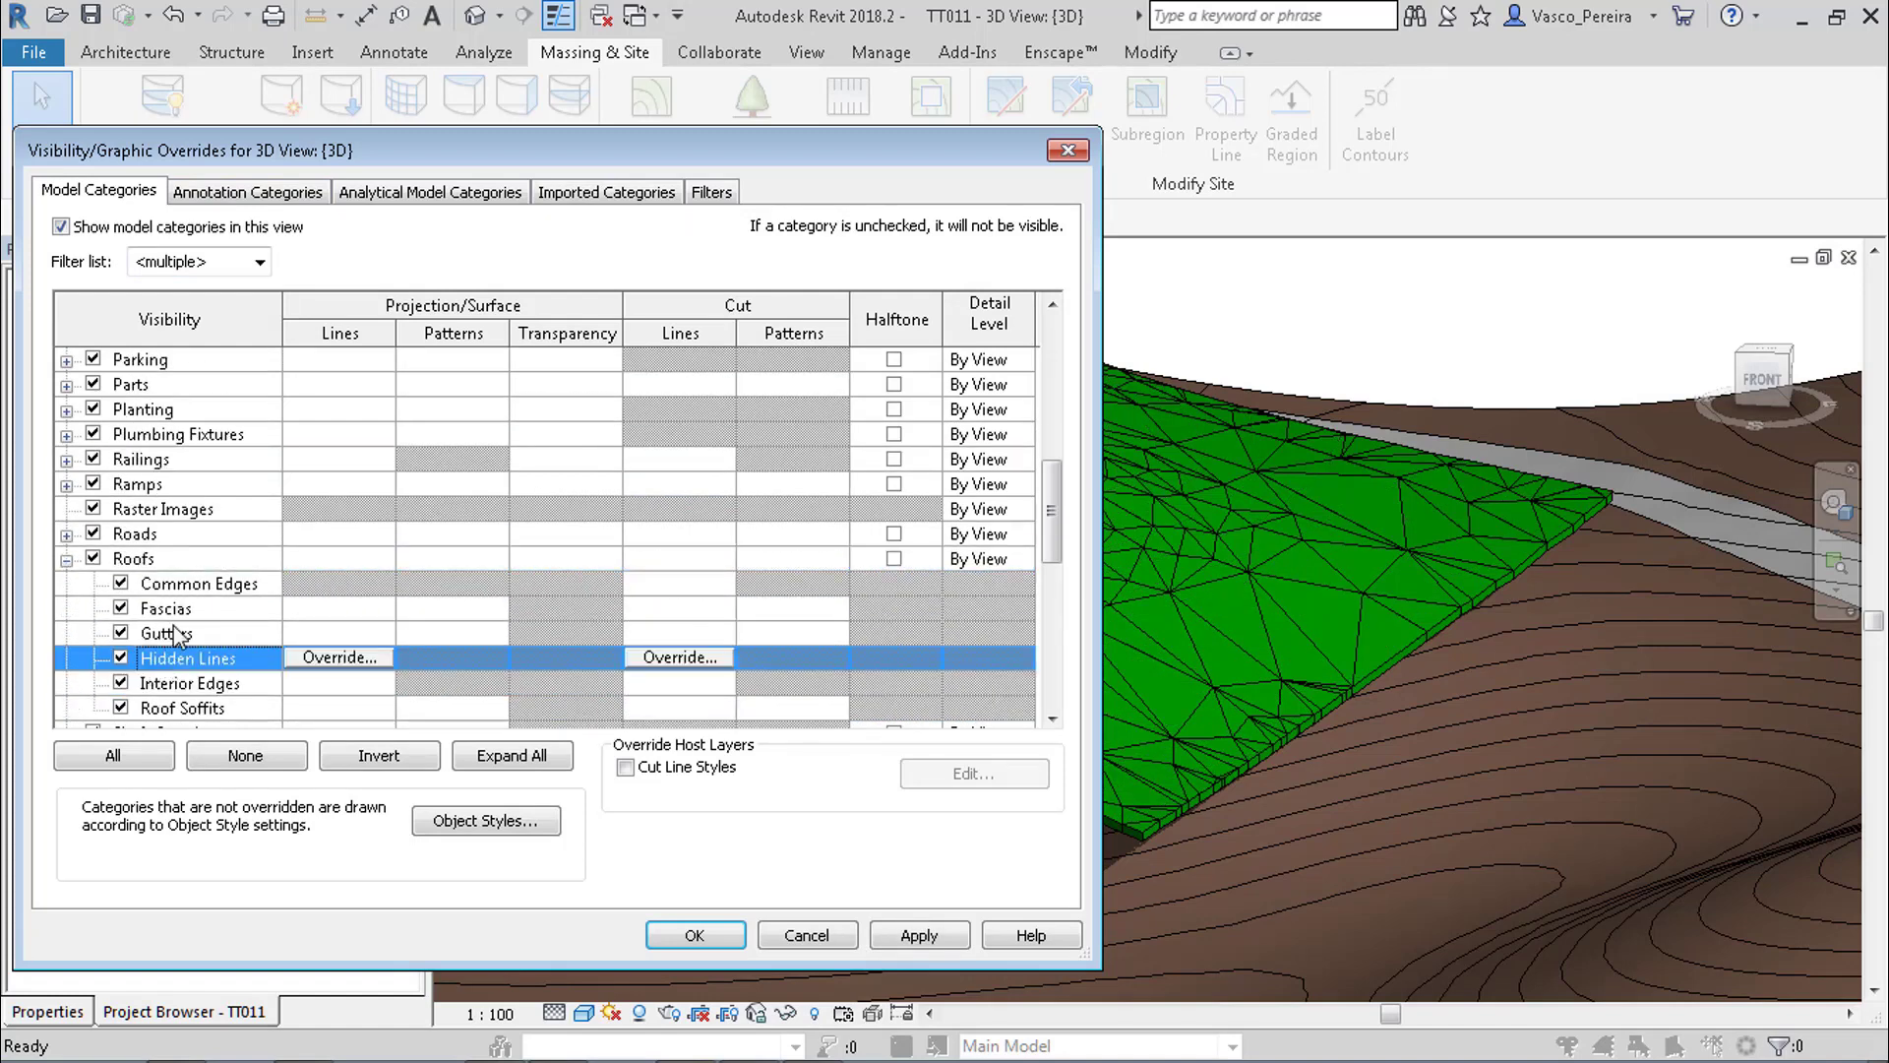
pyautogui.click(217, 689)
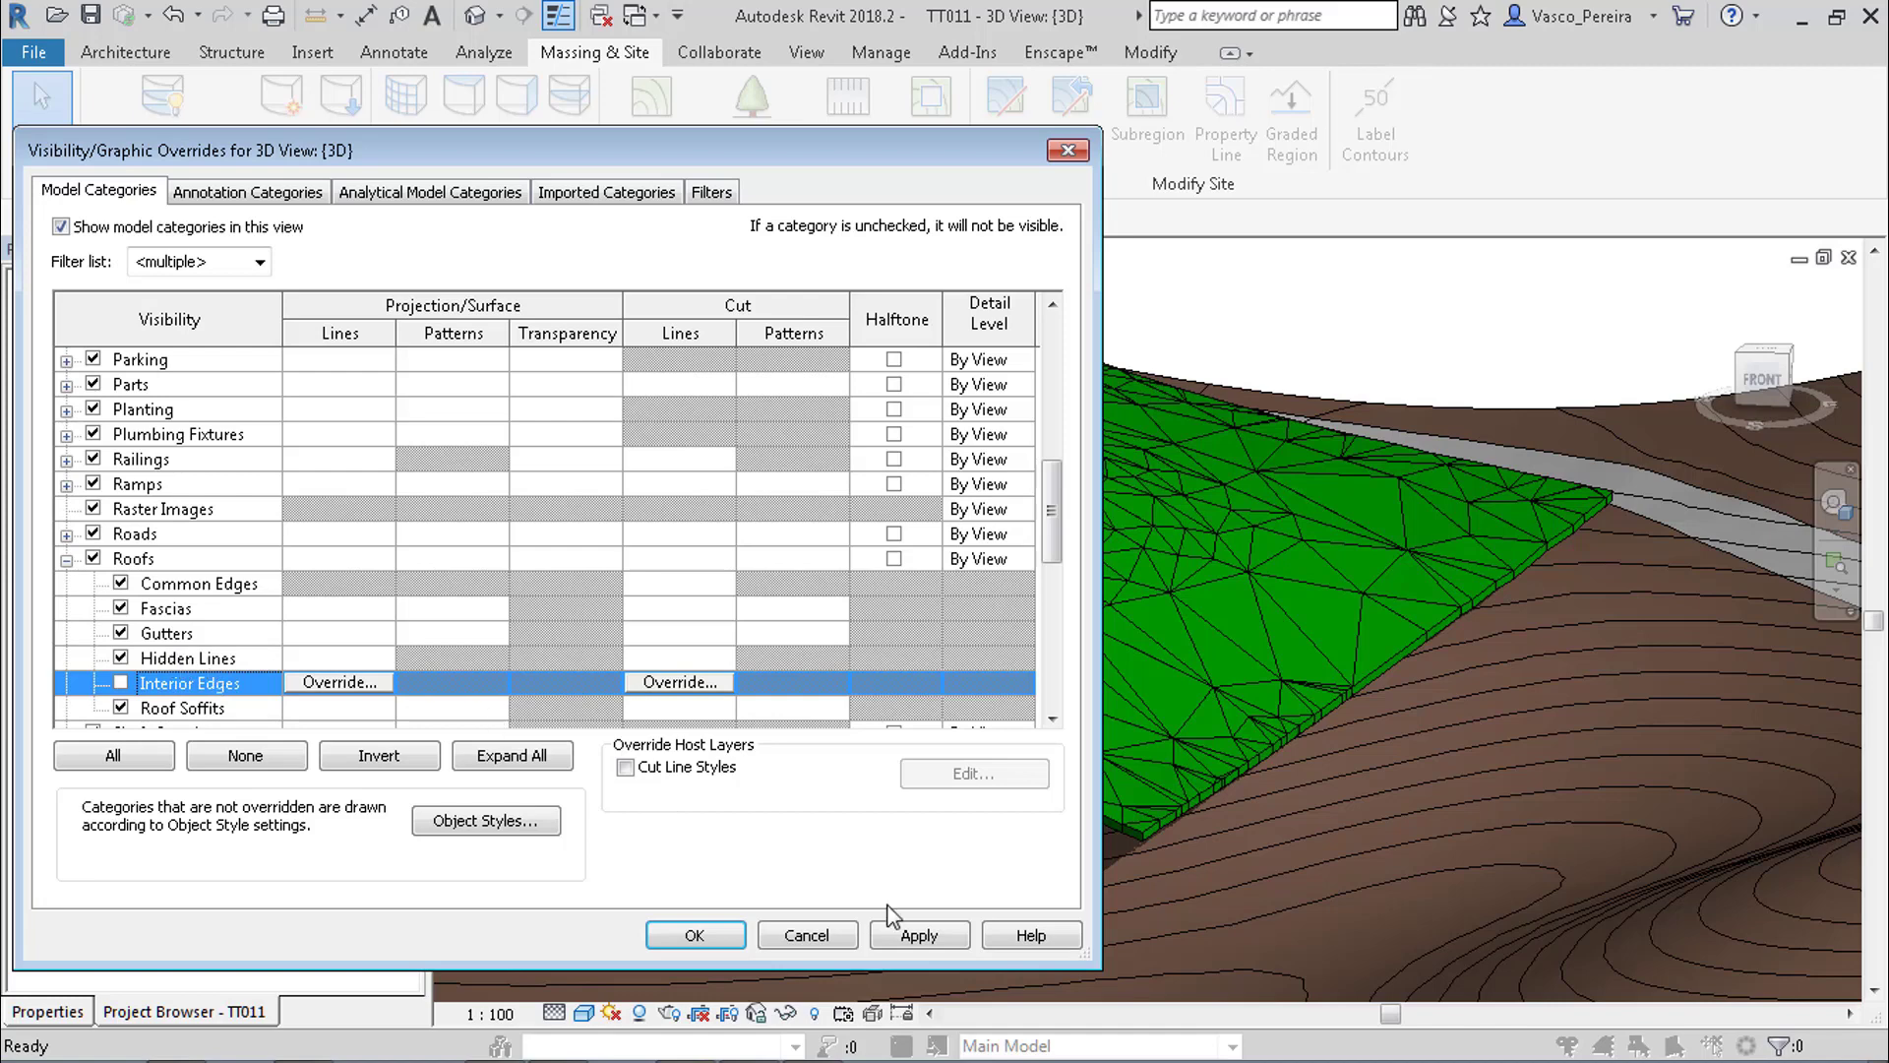
pyautogui.click(921, 935)
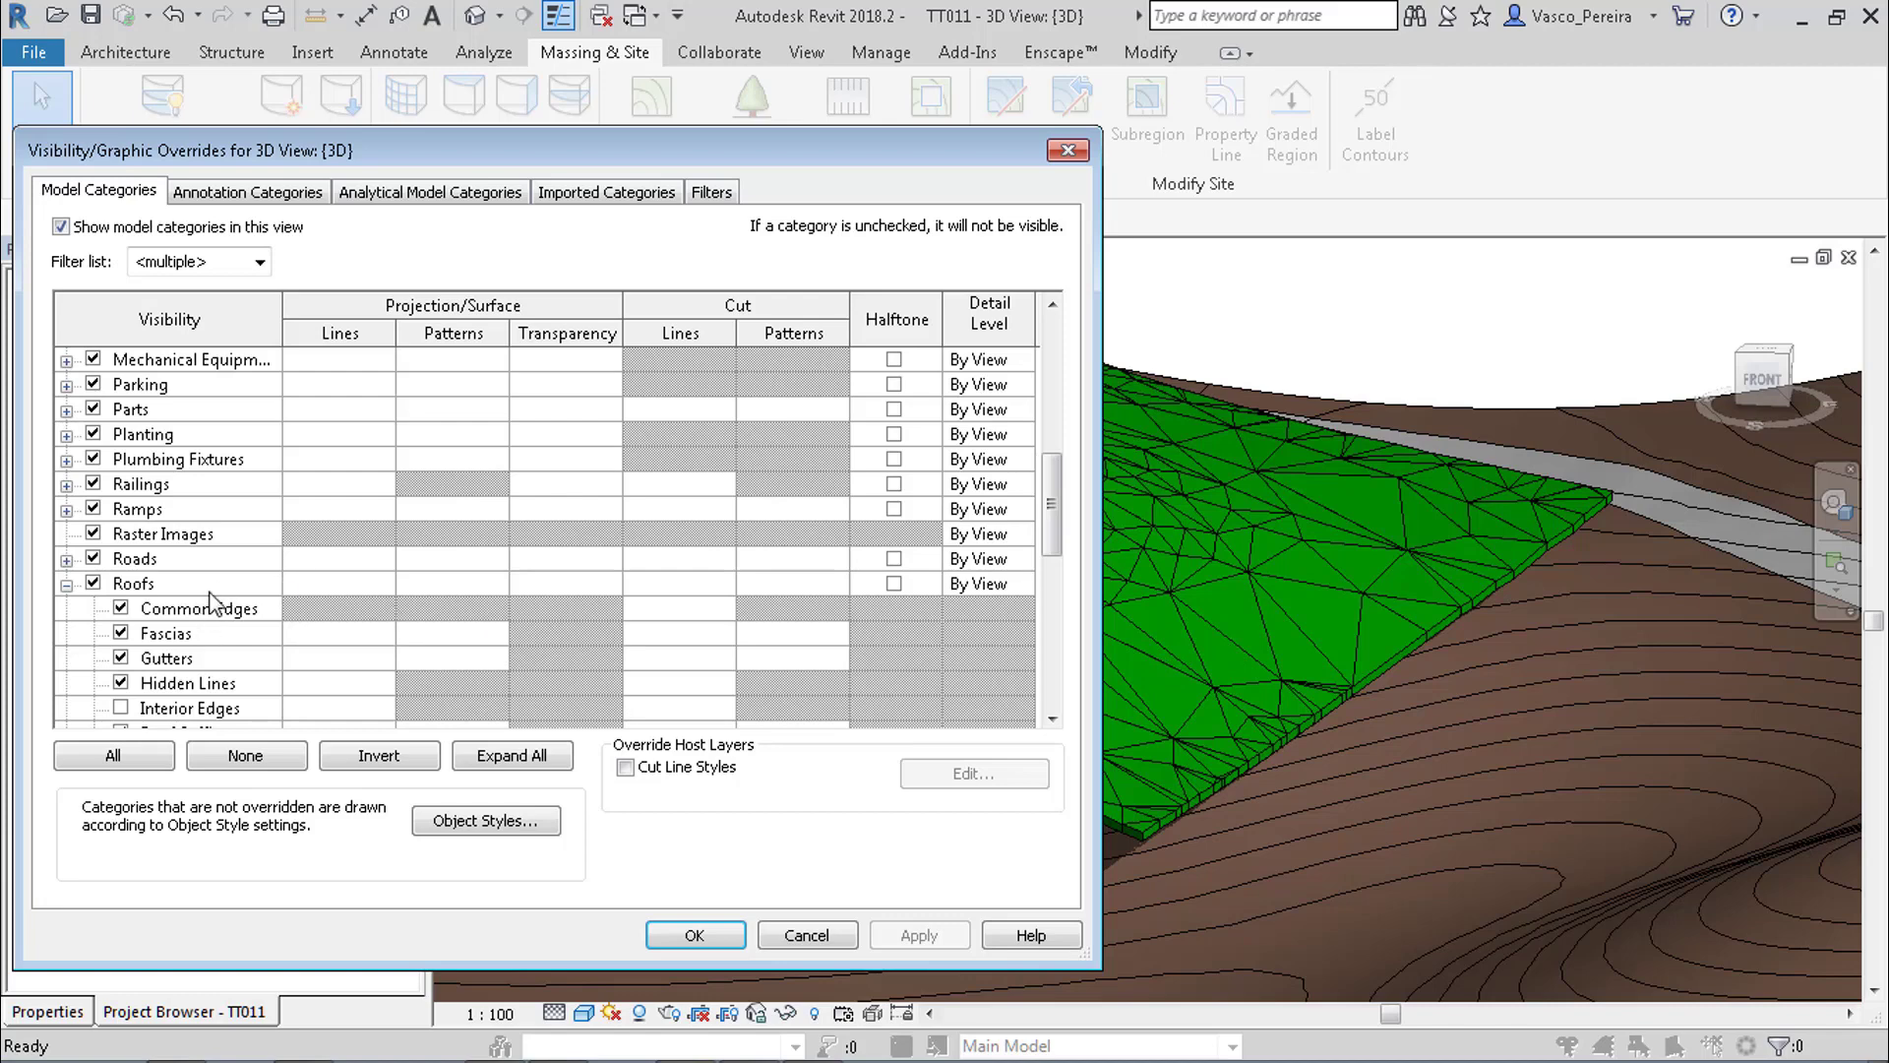
pyautogui.click(694, 934)
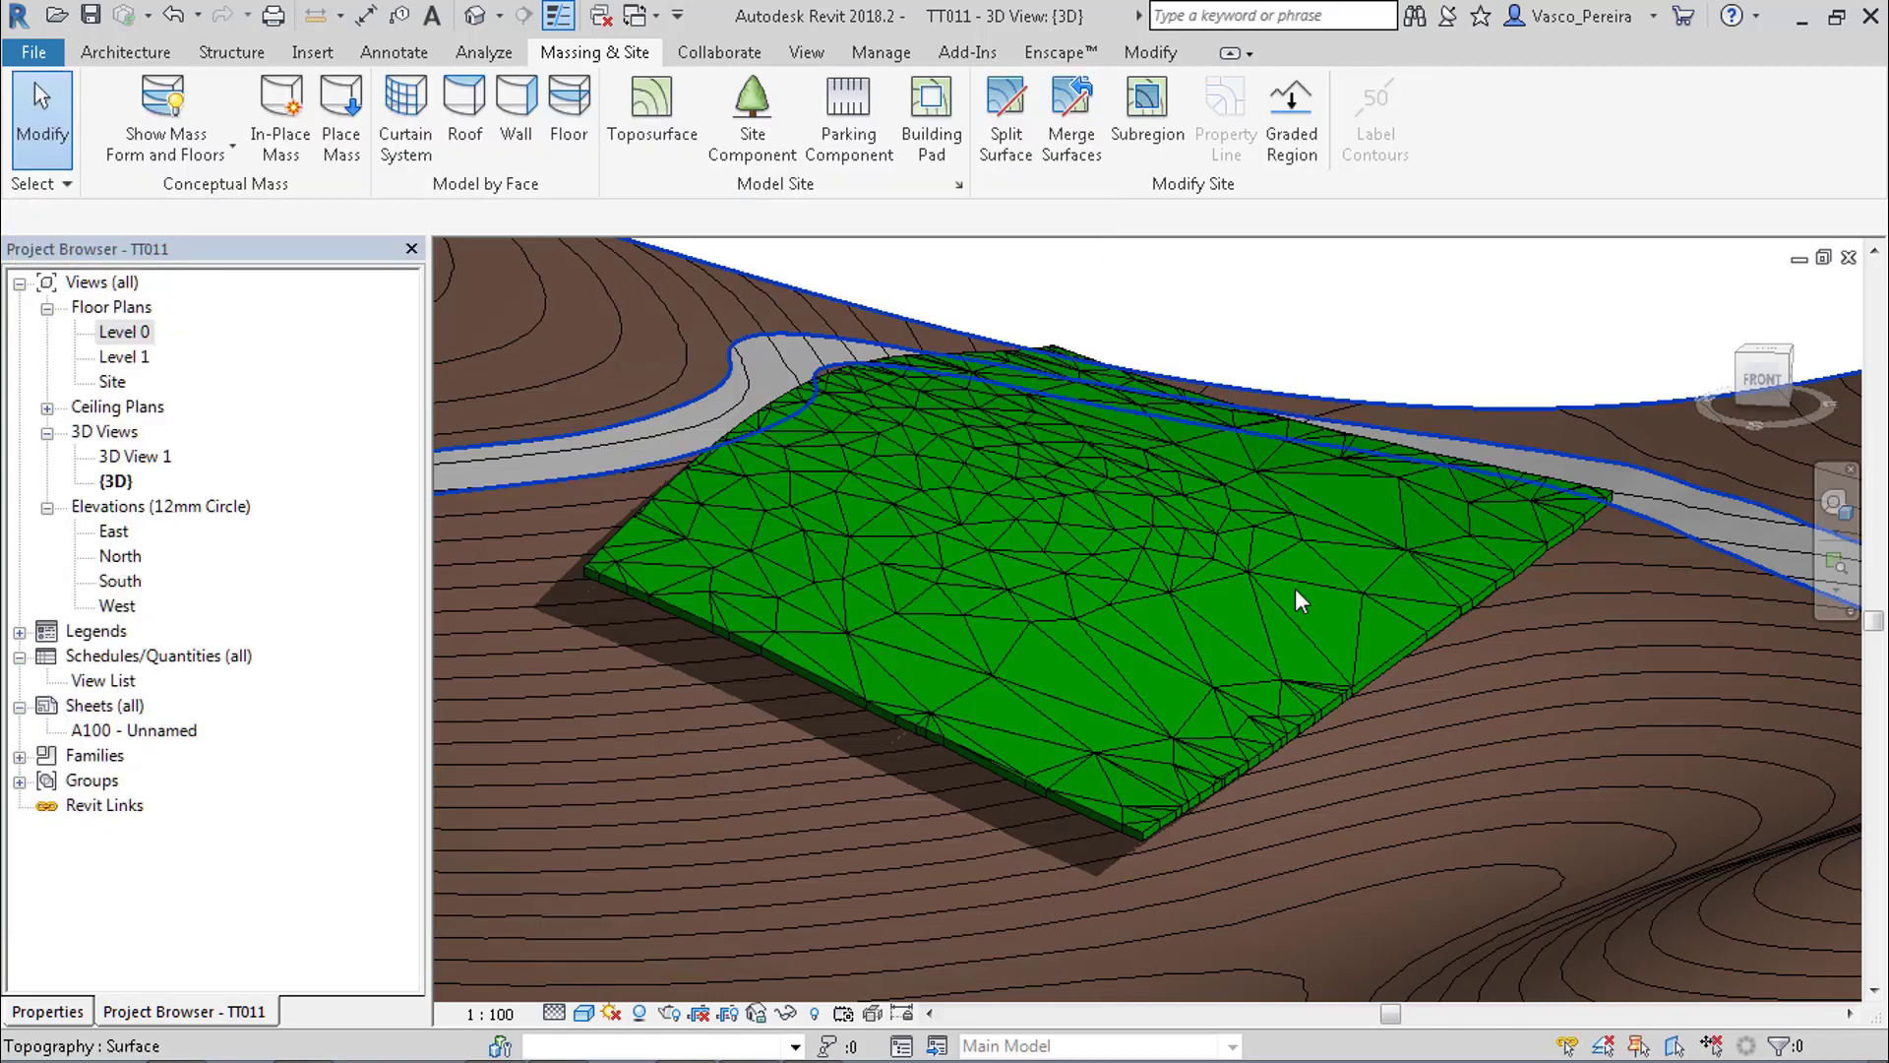
pyautogui.keyDown('shift'); pyautogui.moveTo(1257, 394); pyautogui.dragTo(1310, 602, button='middle'); pyautogui.keyUp('shift')
pyautogui.scroll(-4, 1396, 299)
pyautogui.keyDown('shift'); pyautogui.moveTo(1419, 321); pyautogui.dragTo(1350, 422, button='middle'); pyautogui.keyUp('shift')
pyautogui.scroll(-1, 1438, 375)
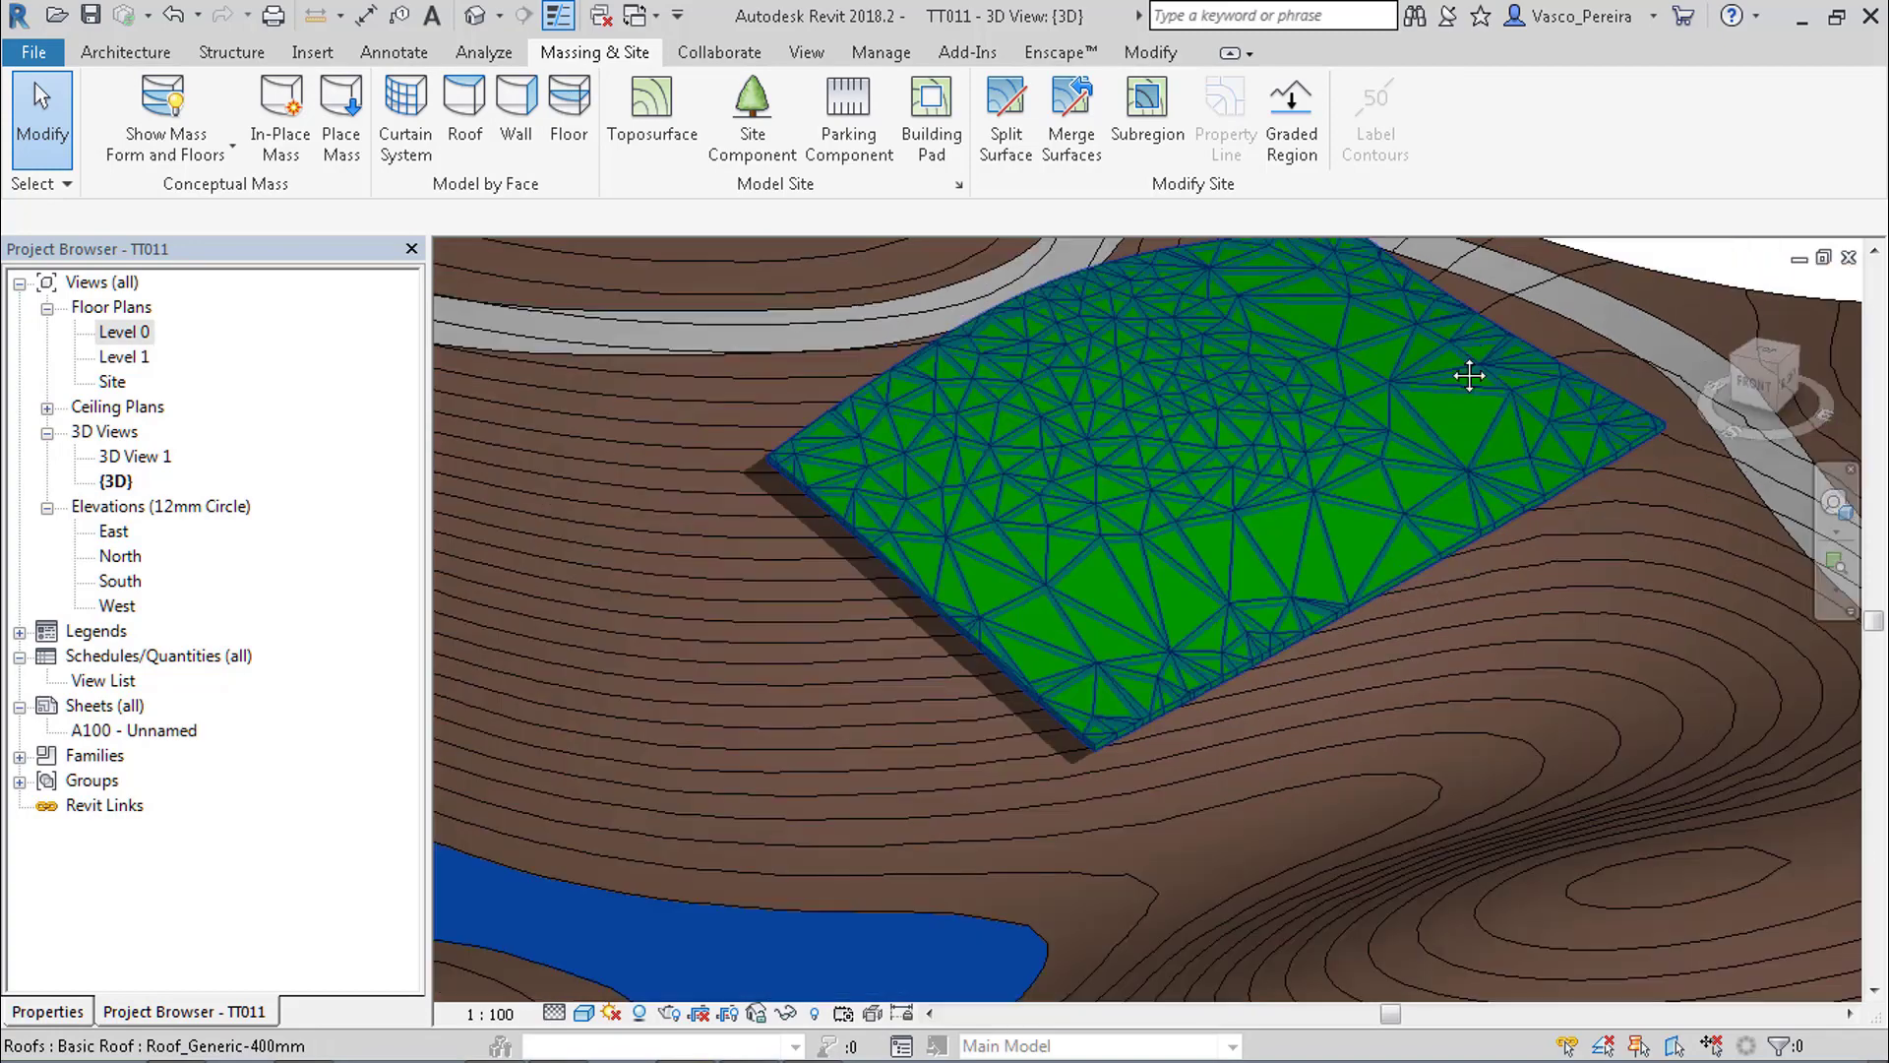
pyautogui.moveTo(1467, 371); pyautogui.dragTo(1390, 434, button='middle')
pyautogui.scroll(-1, 1543, 264)
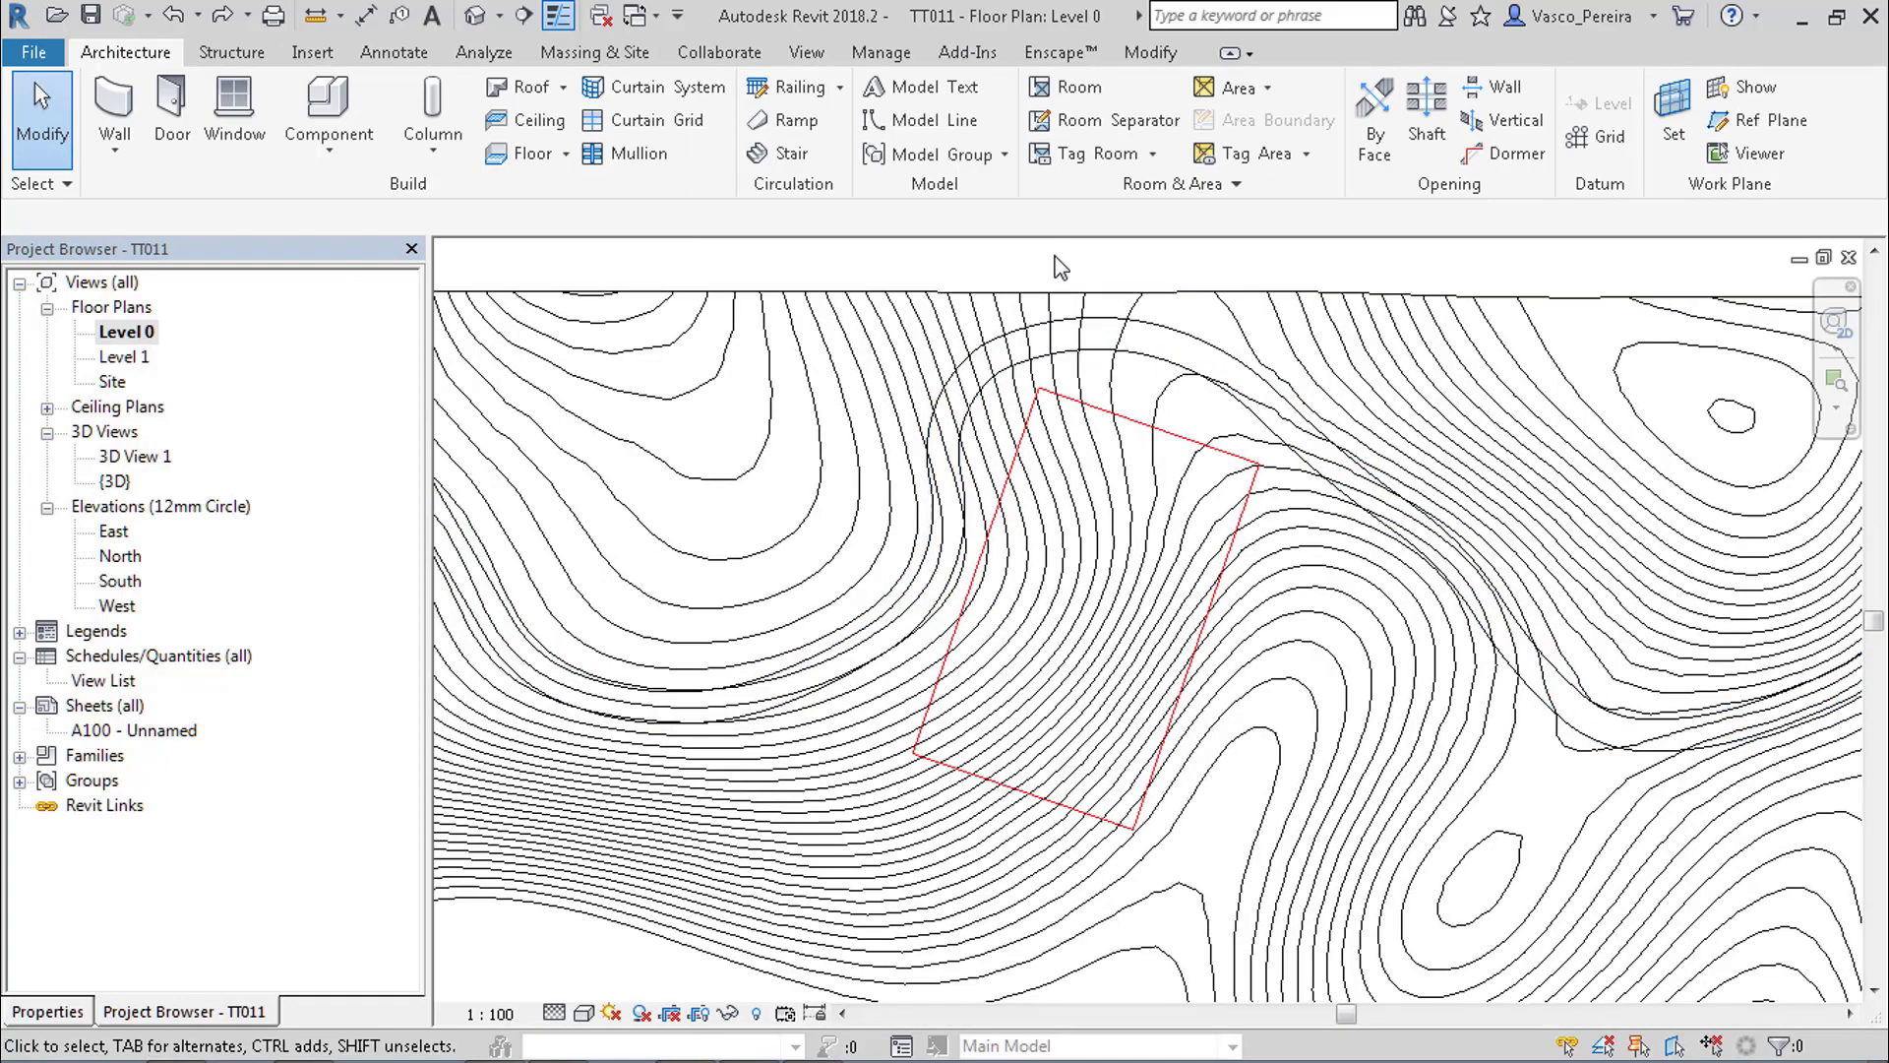
# Place a CROSS planting component at the upper-left corner of the red rectangle in the Level 0 plan.
pyautogui.scroll(2, 1060, 267)
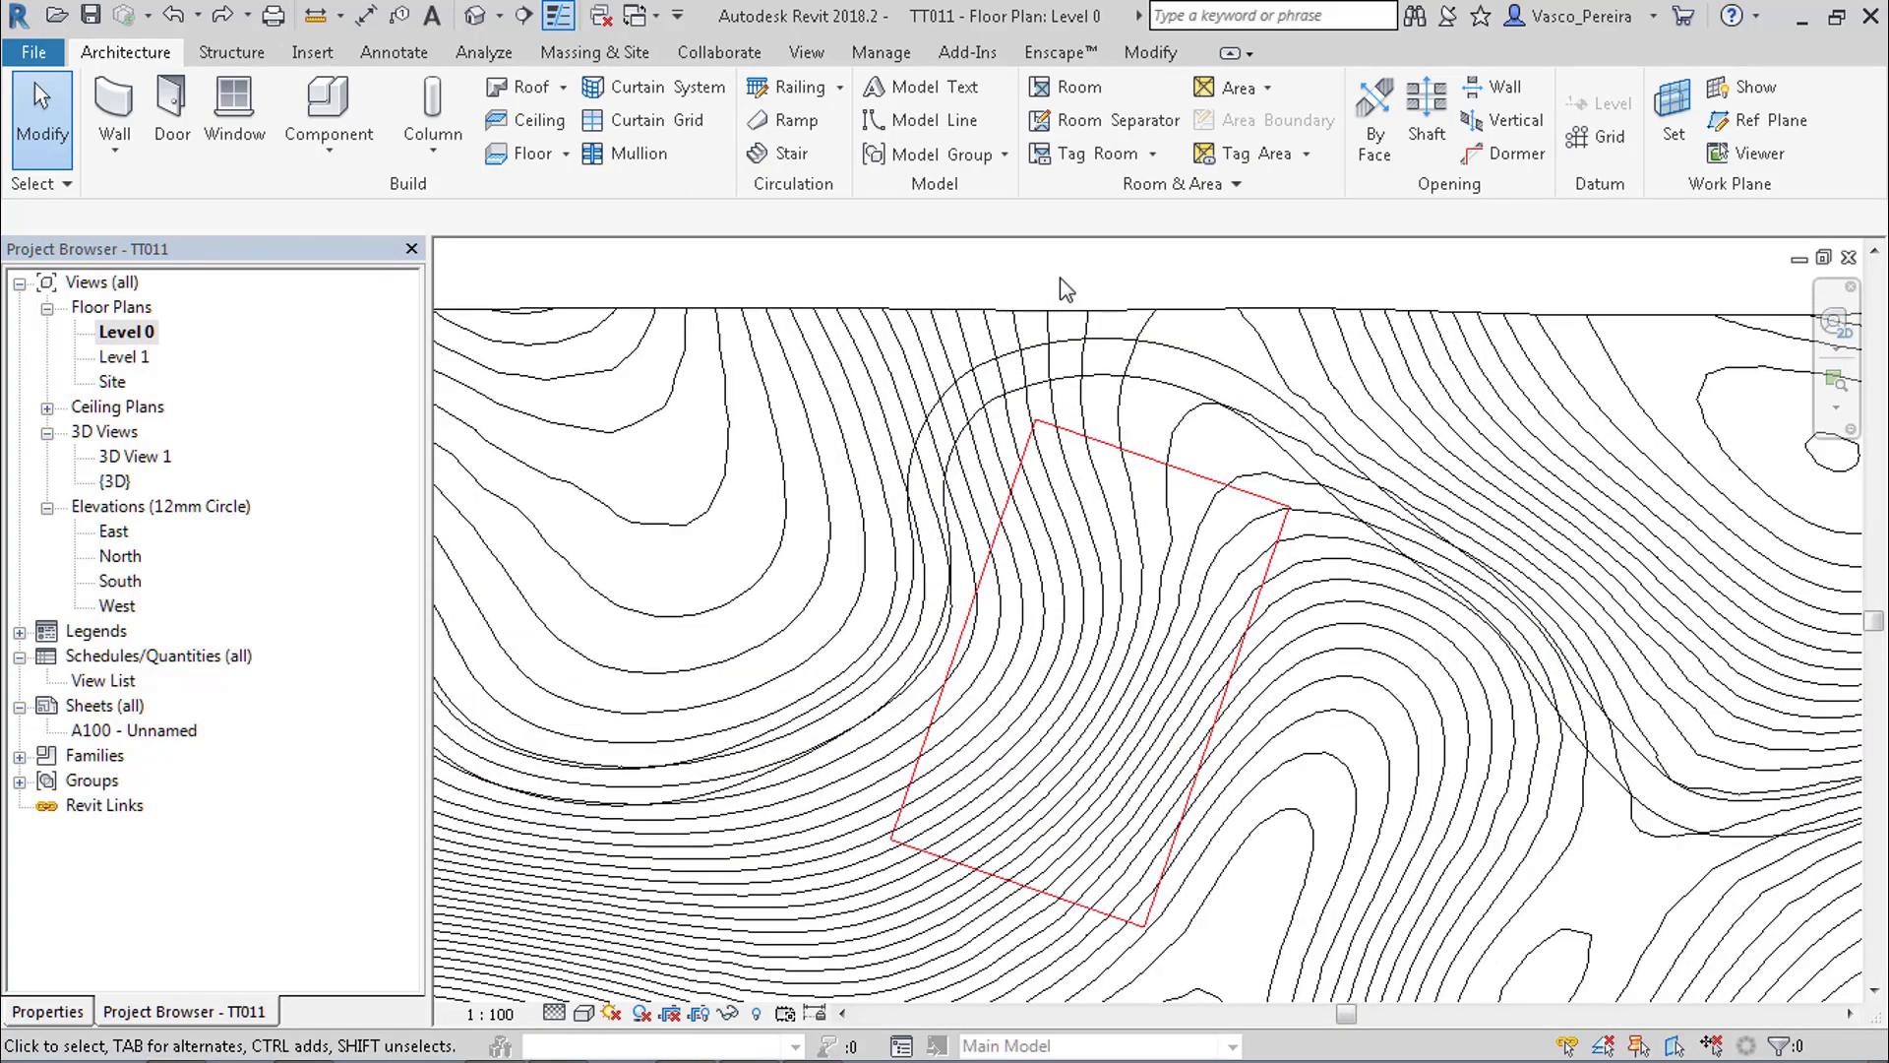
pyautogui.moveTo(1074, 311); pyautogui.dragTo(1073, 306, button='middle')
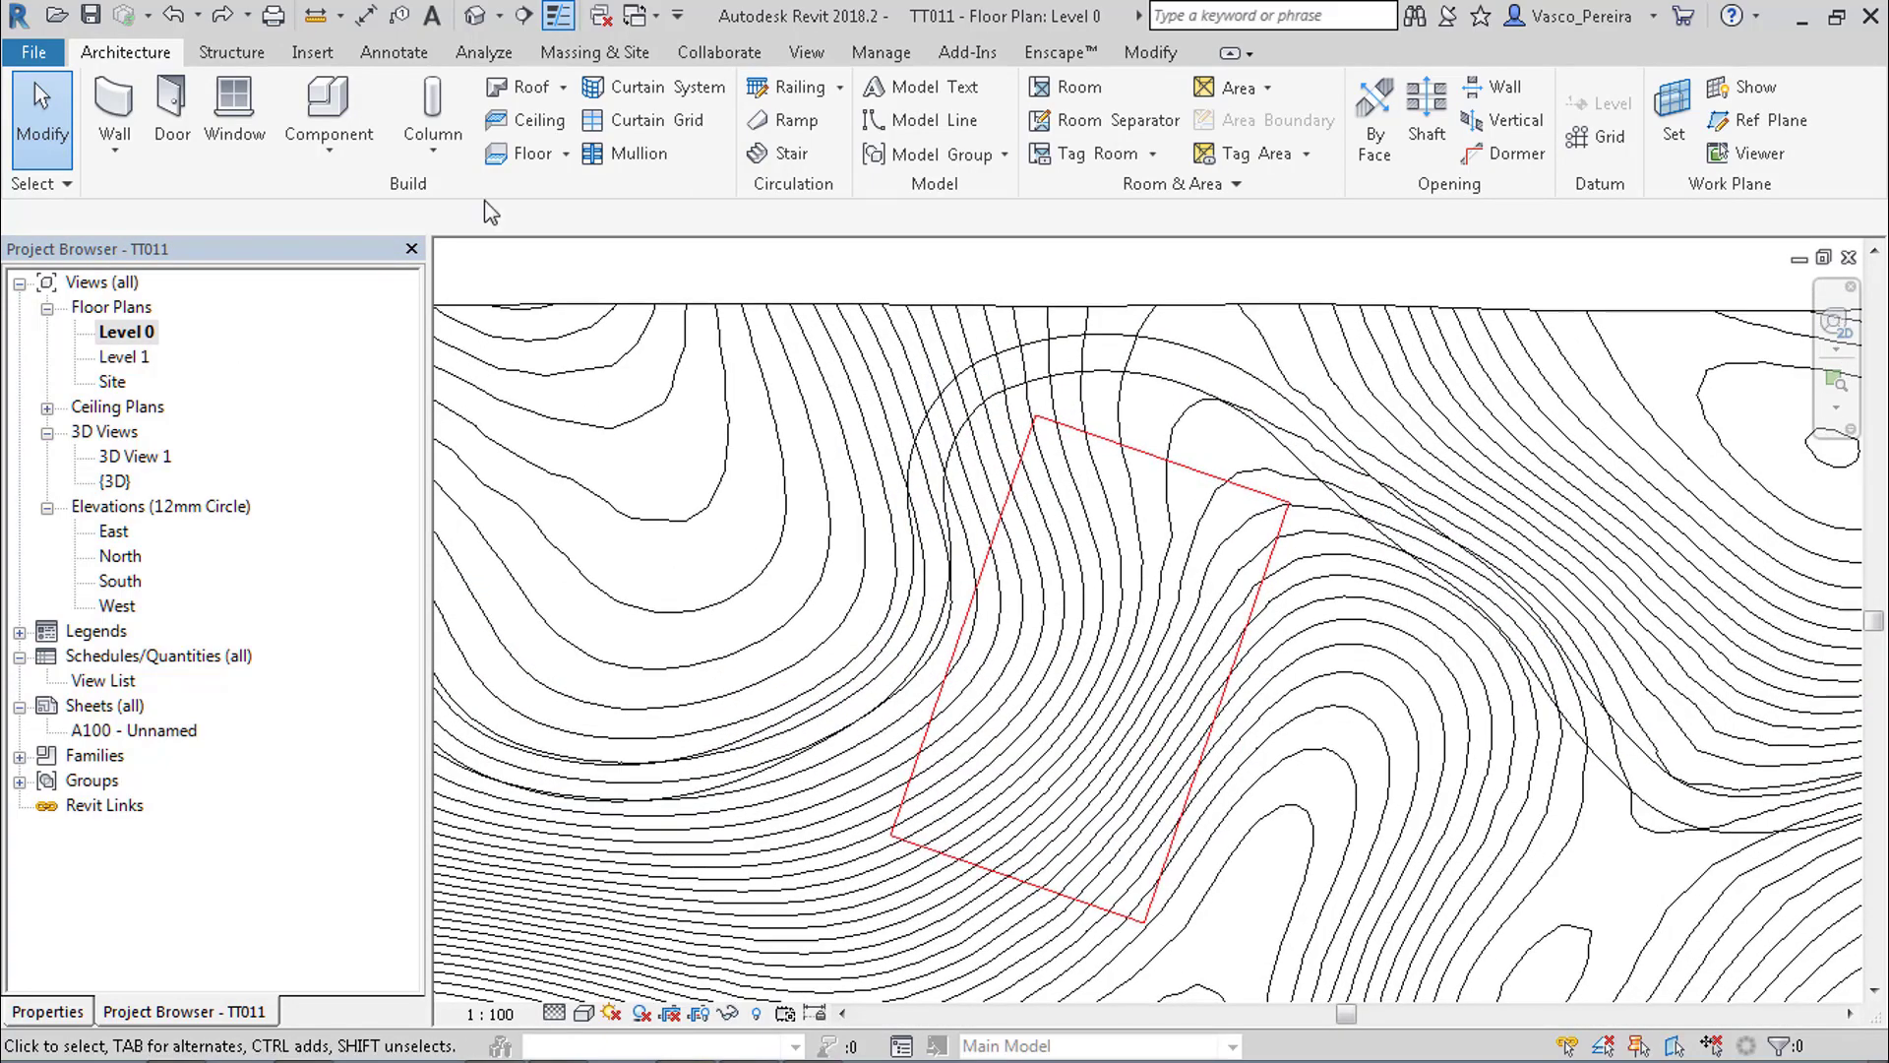
pyautogui.click(329, 107)
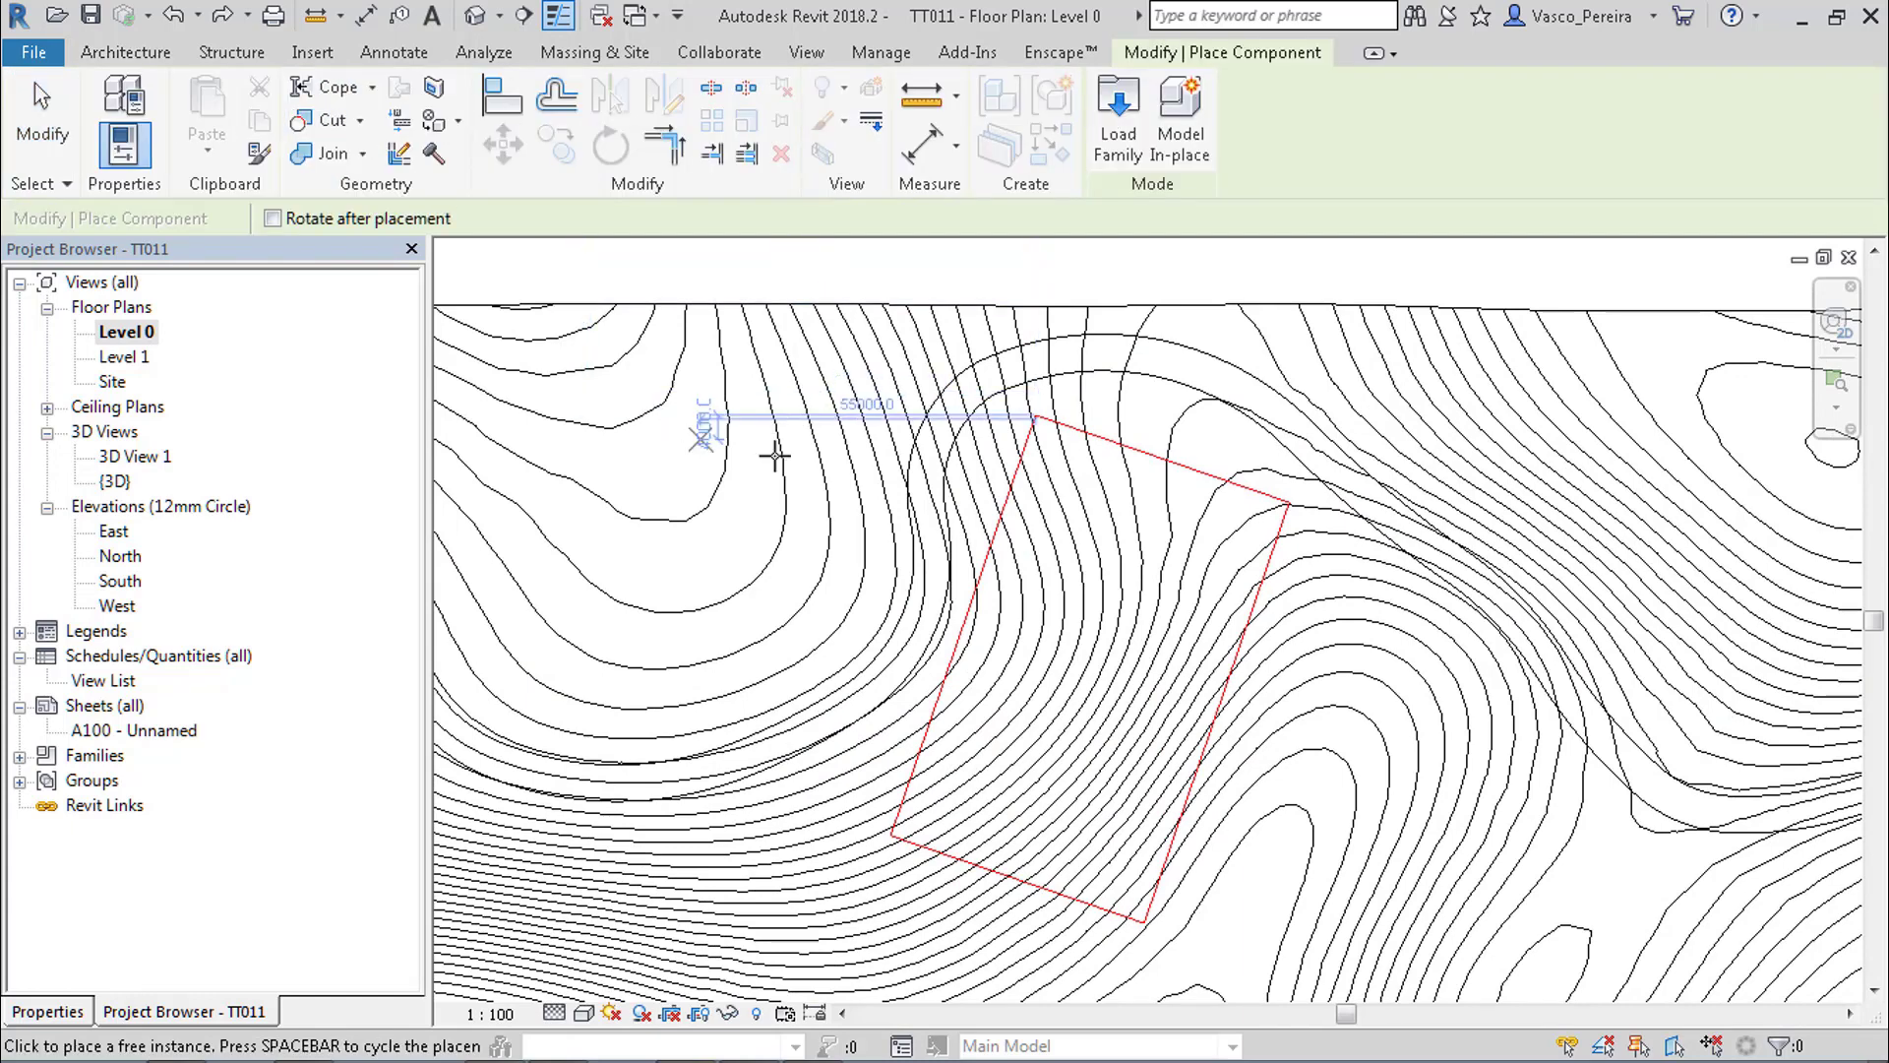
pyautogui.scroll(2, 1046, 453)
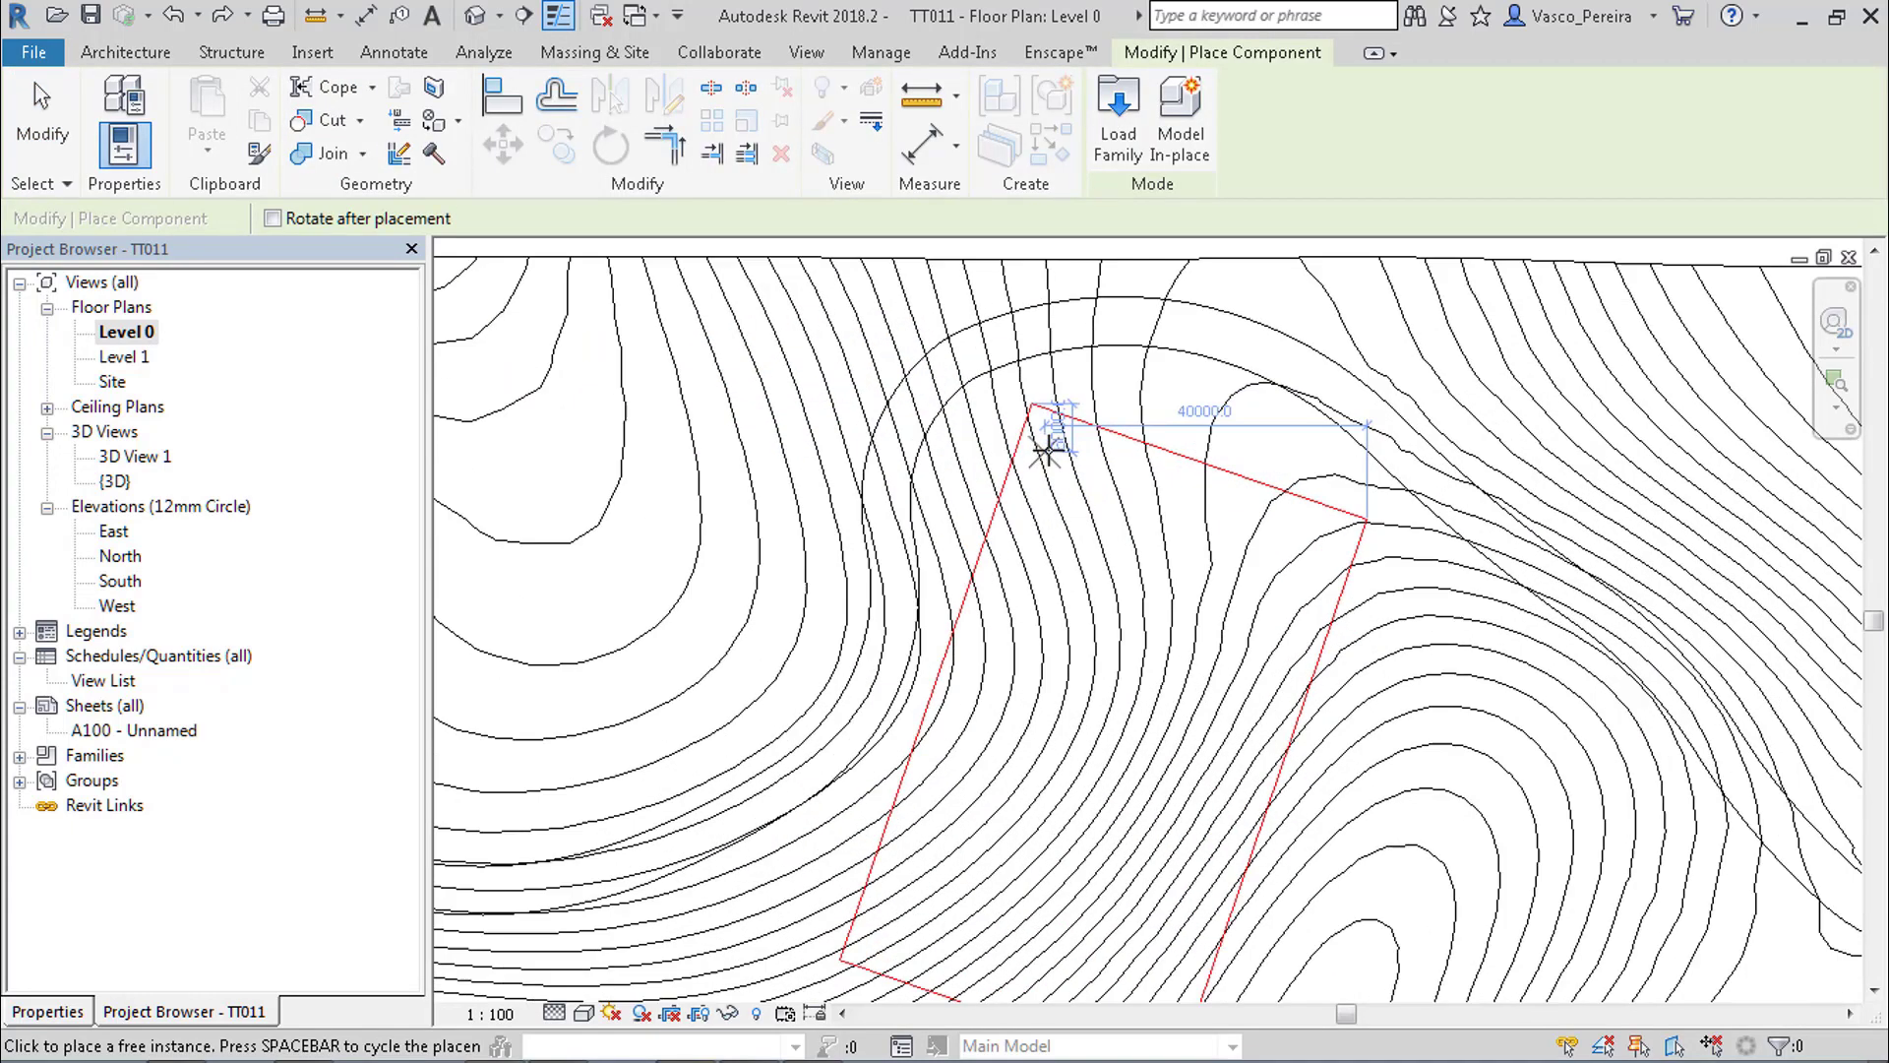
pyautogui.scroll(2, 1046, 453)
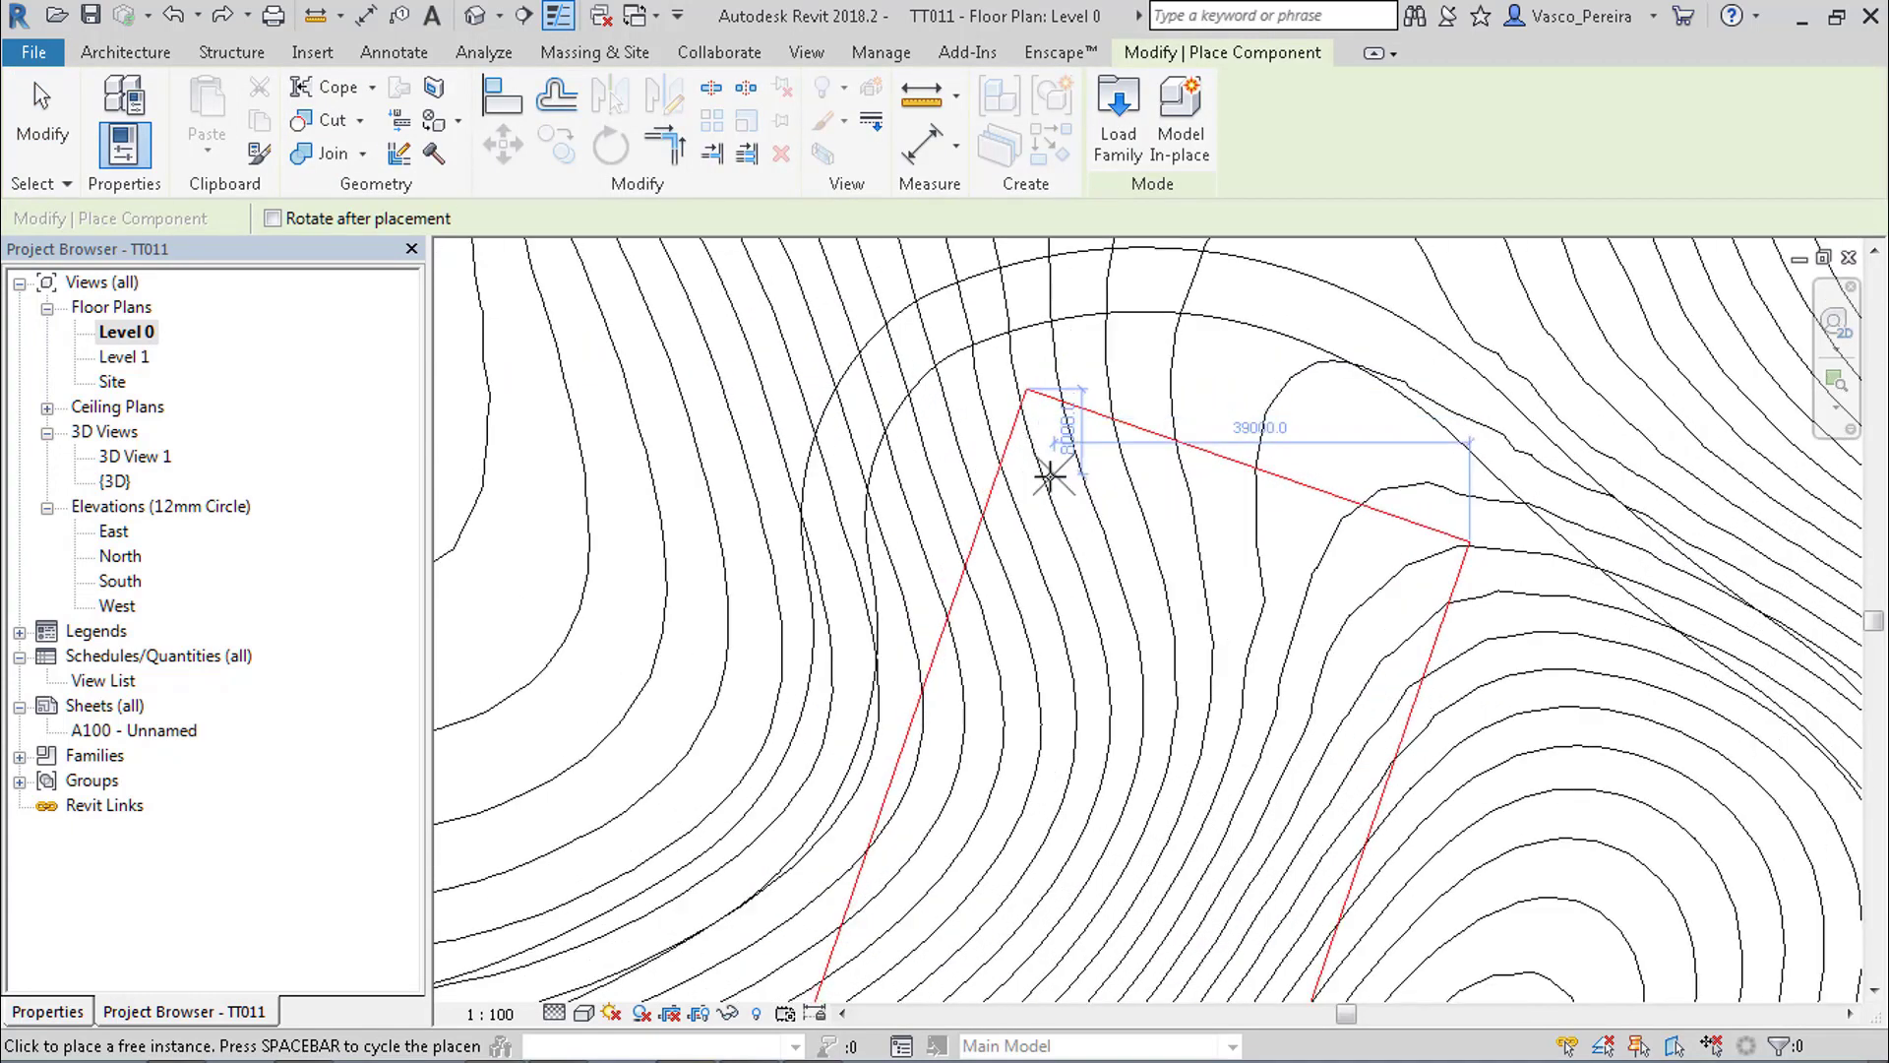
pyautogui.click(1026, 388)
pyautogui.press('Escape')
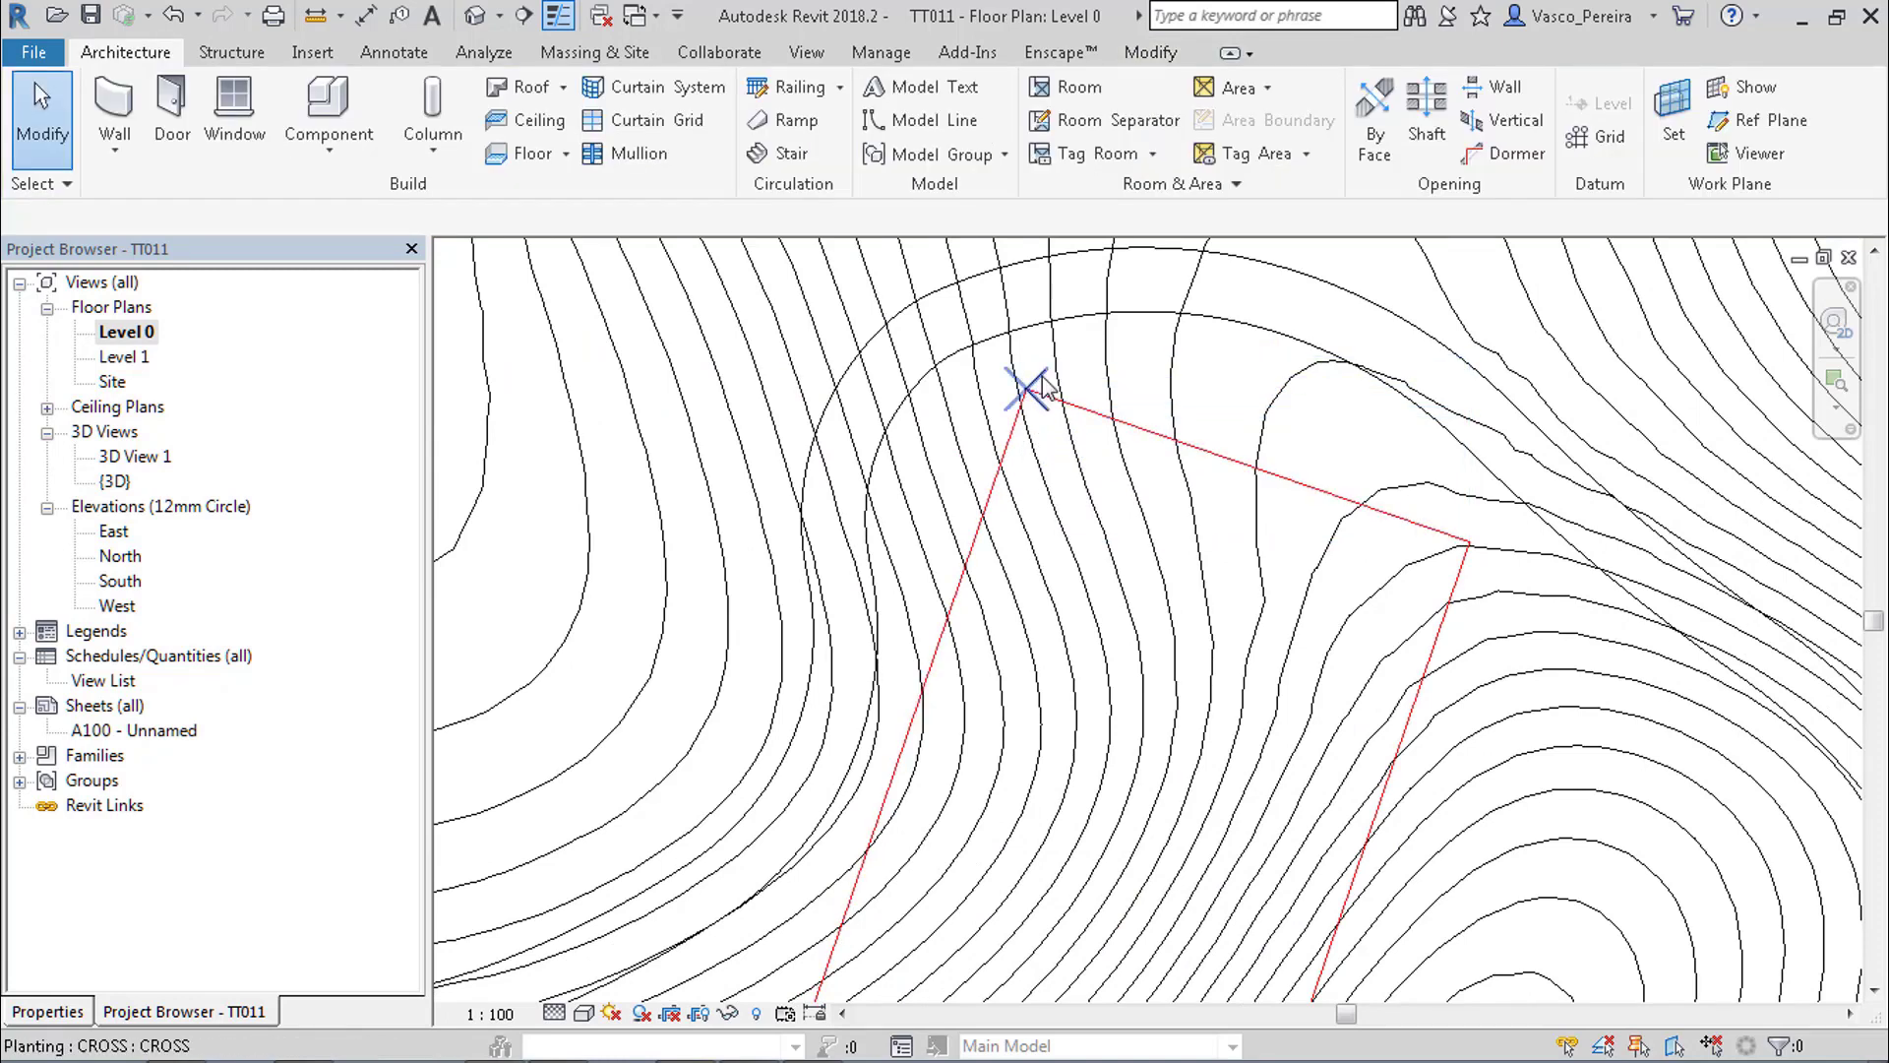
# Open the CROSS family for editing, check its family category and parameters, and close the family.
pyautogui.click(1026, 391)
pyautogui.click(1121, 108)
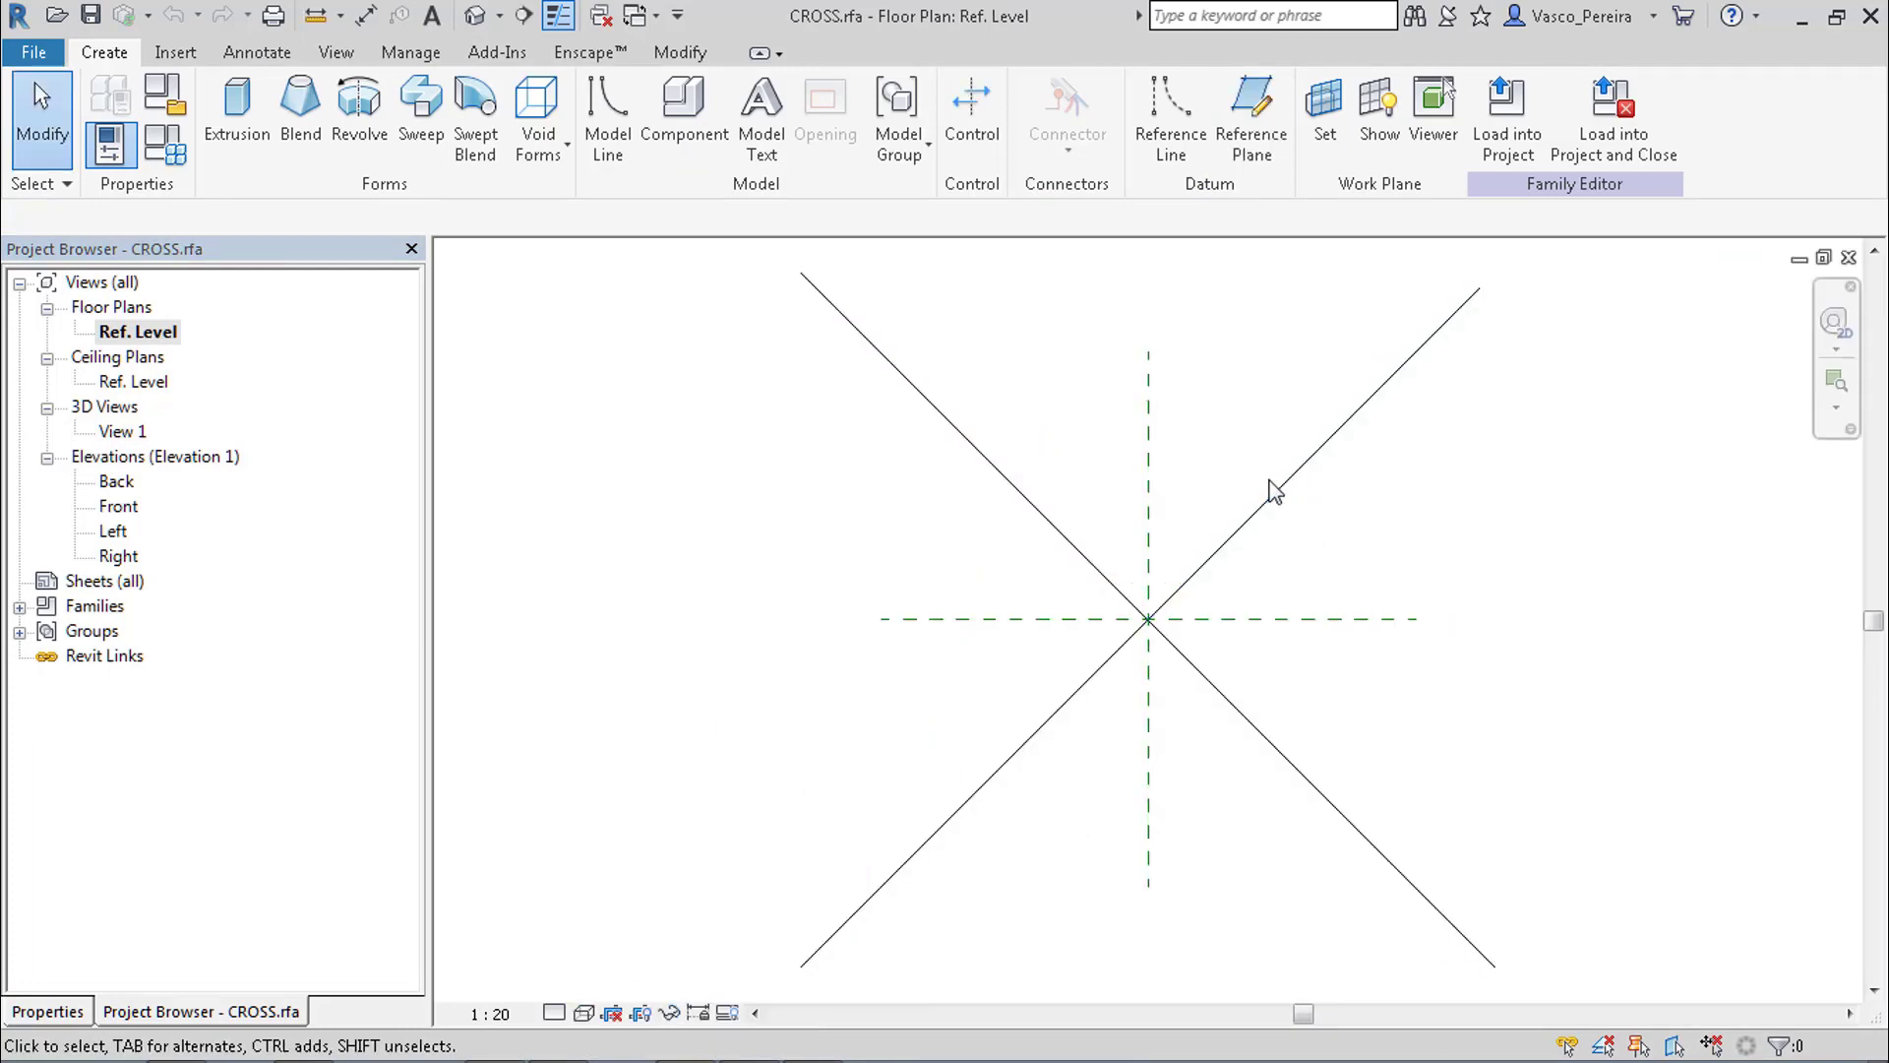
pyautogui.moveTo(736, 429); pyautogui.dragTo(739, 432, button='middle')
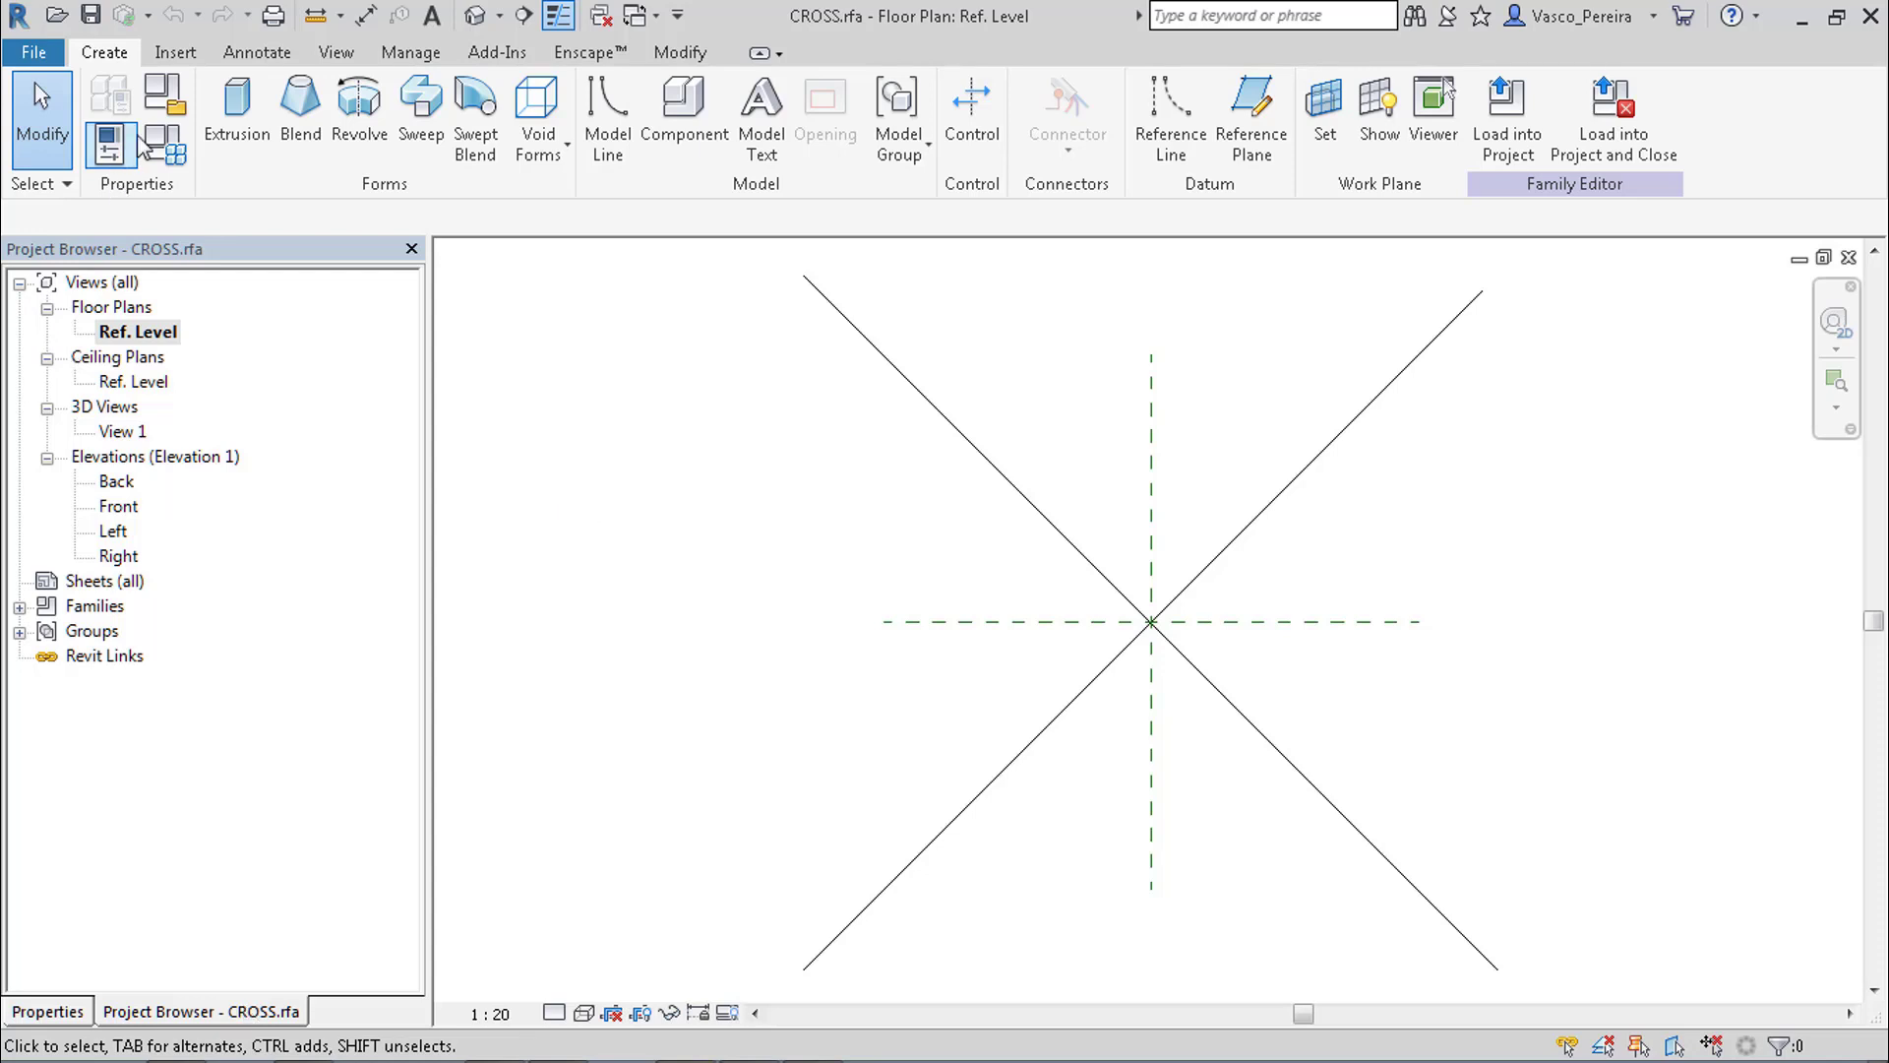
pyautogui.click(164, 98)
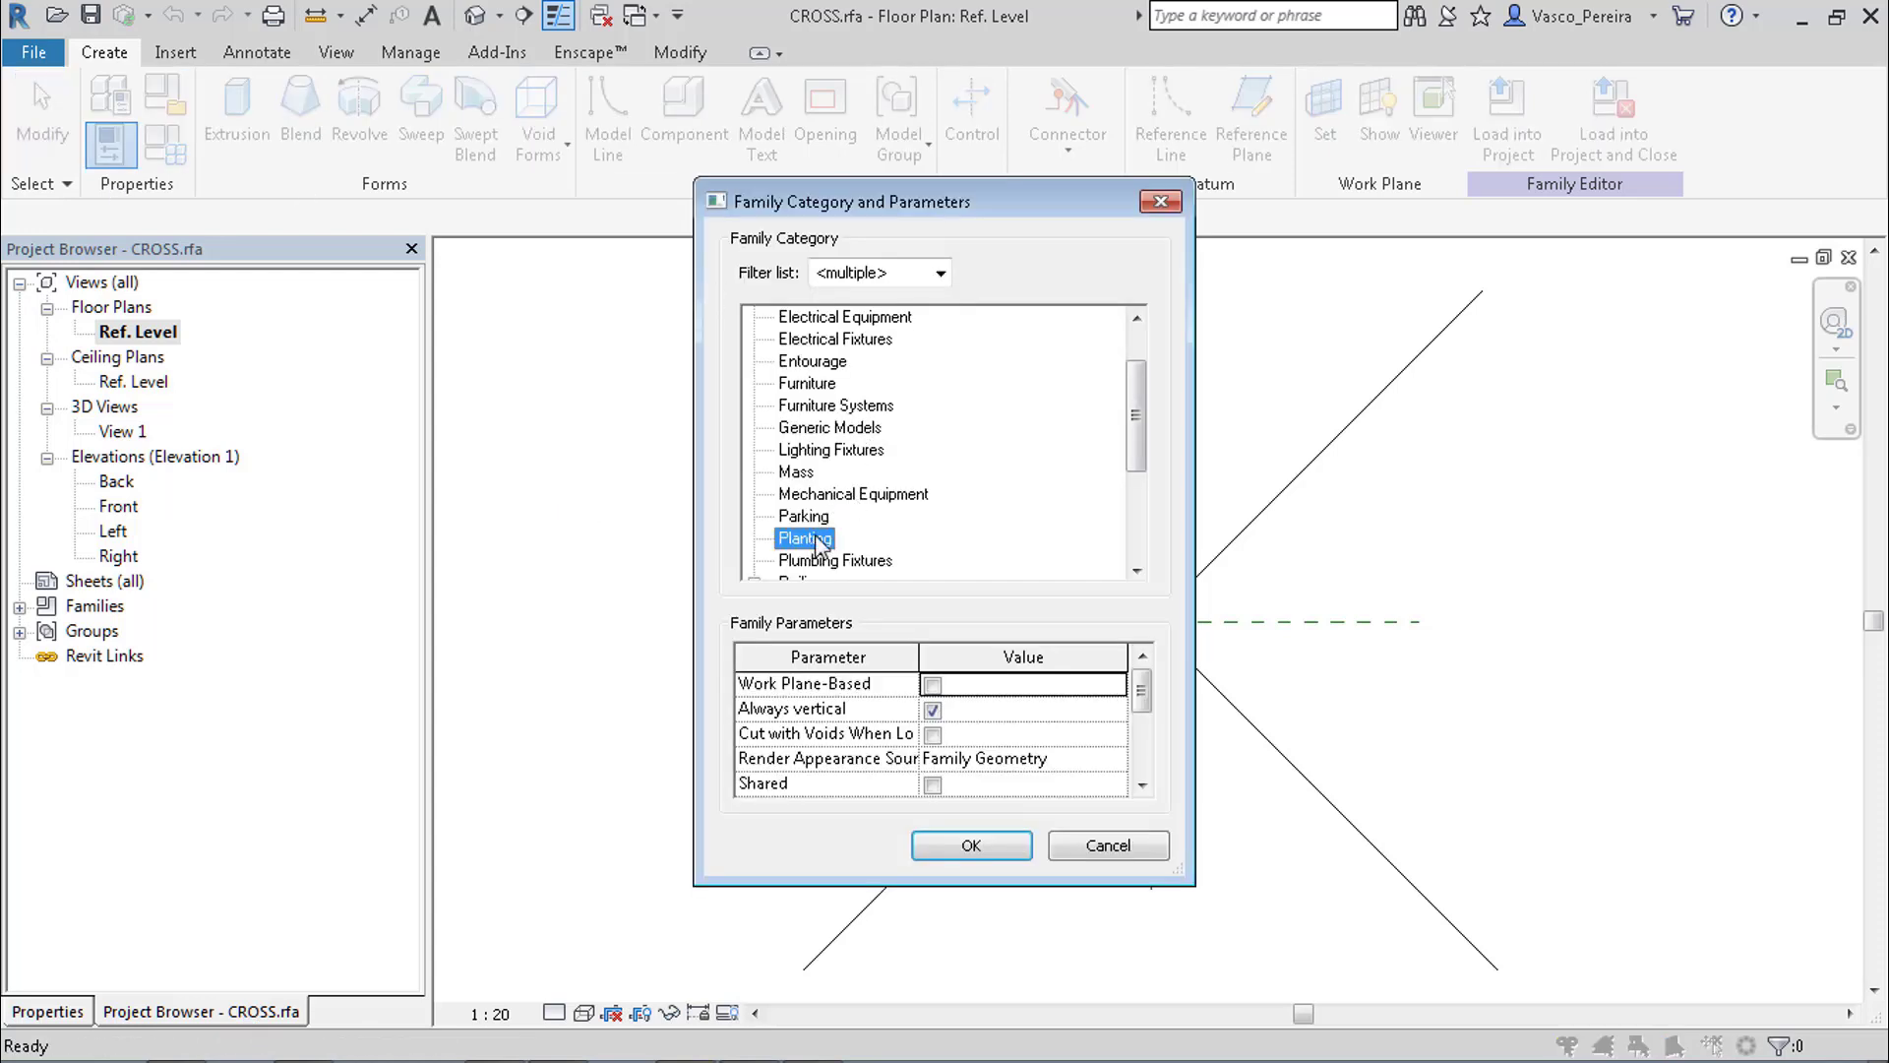
pyautogui.press('Return')
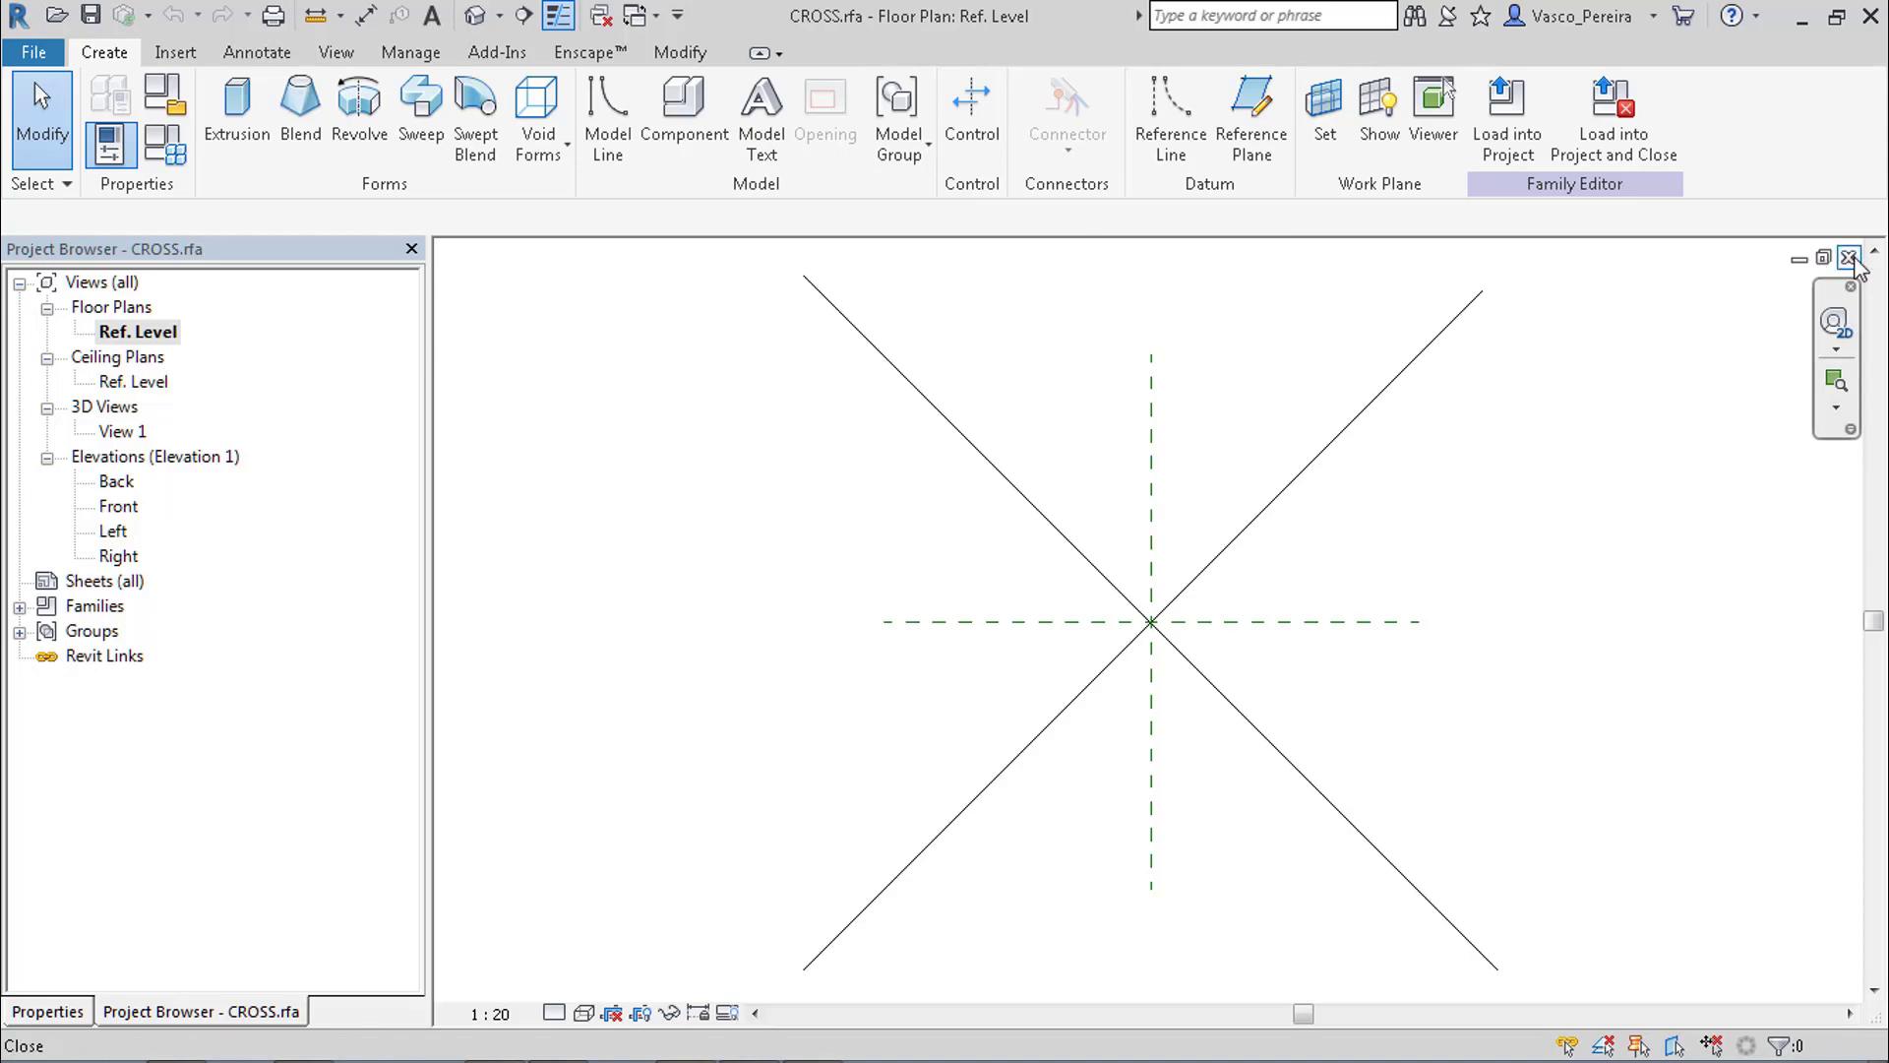
pyautogui.click(1850, 258)
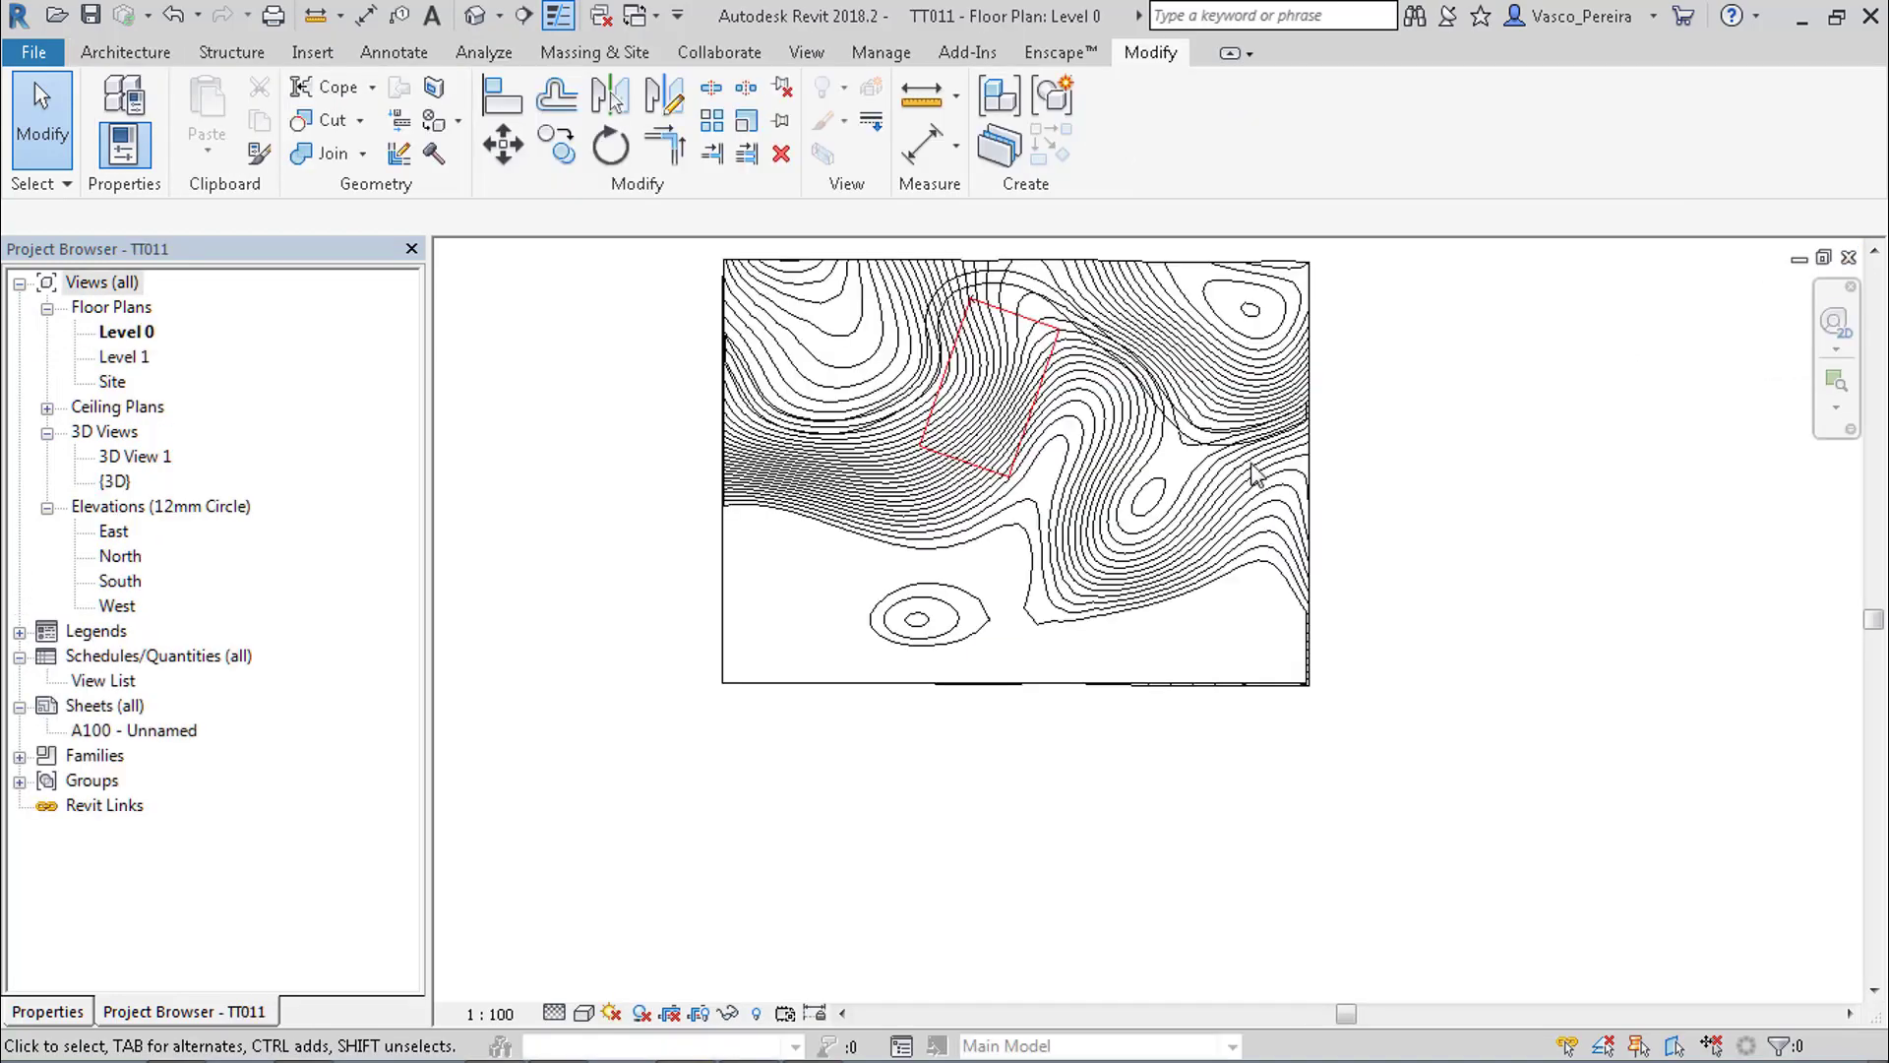
# Delete the CROSS component from the upper-left corner of the red rectangle.
pyautogui.scroll(4, 1013, 300)
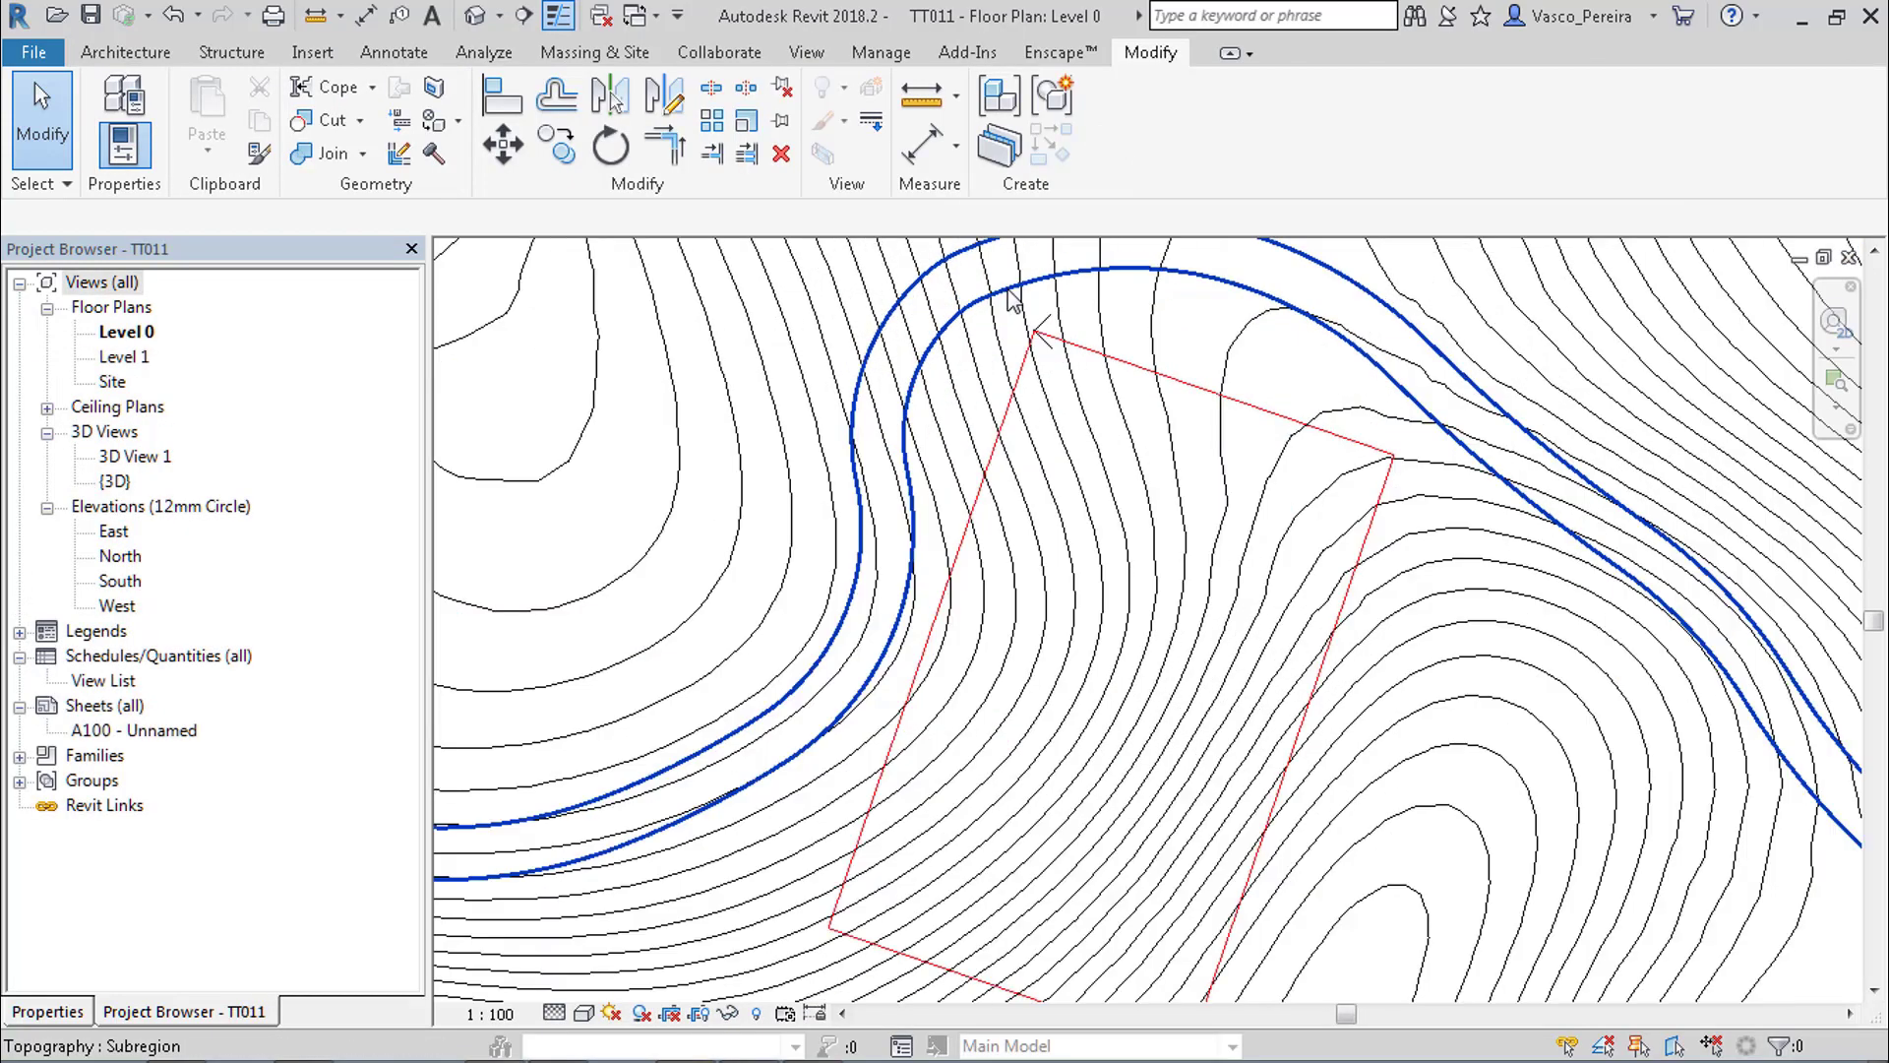
pyautogui.scroll(2, 1014, 300)
pyautogui.click(1043, 331)
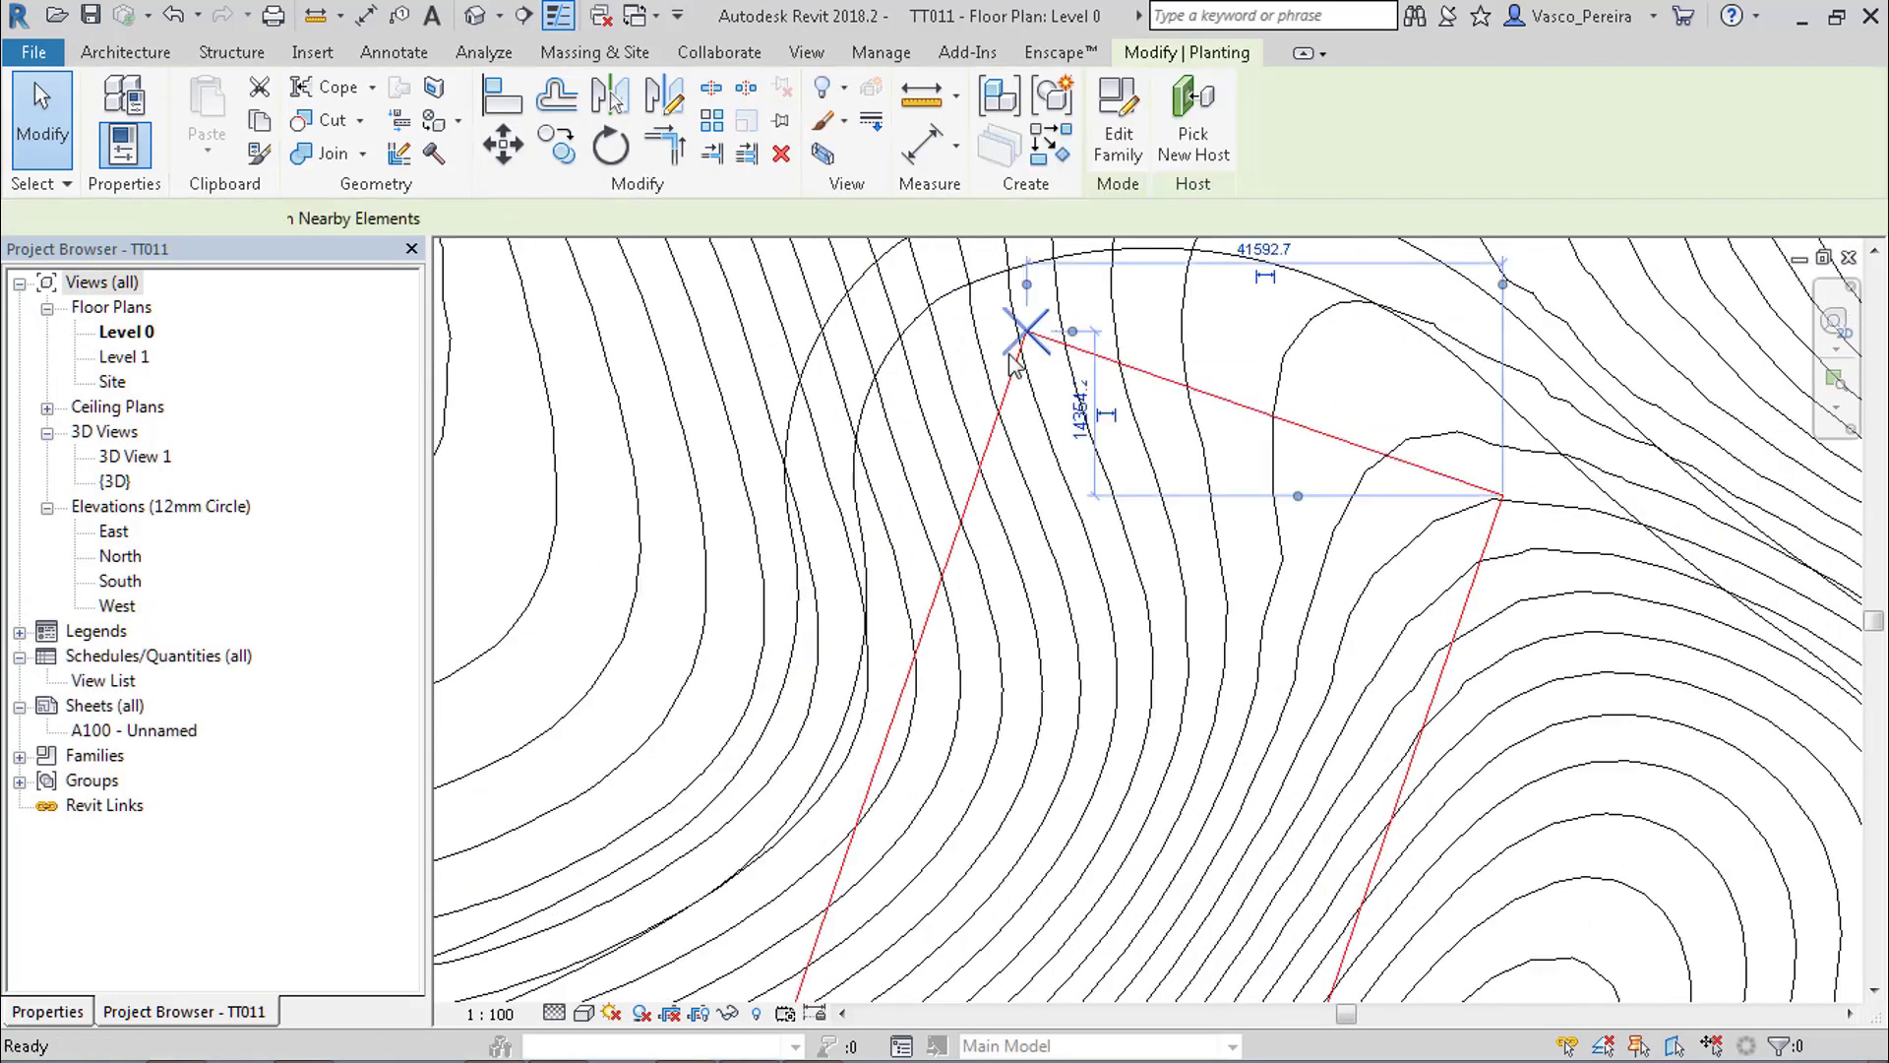
pyautogui.press('c')
pyautogui.press('s')
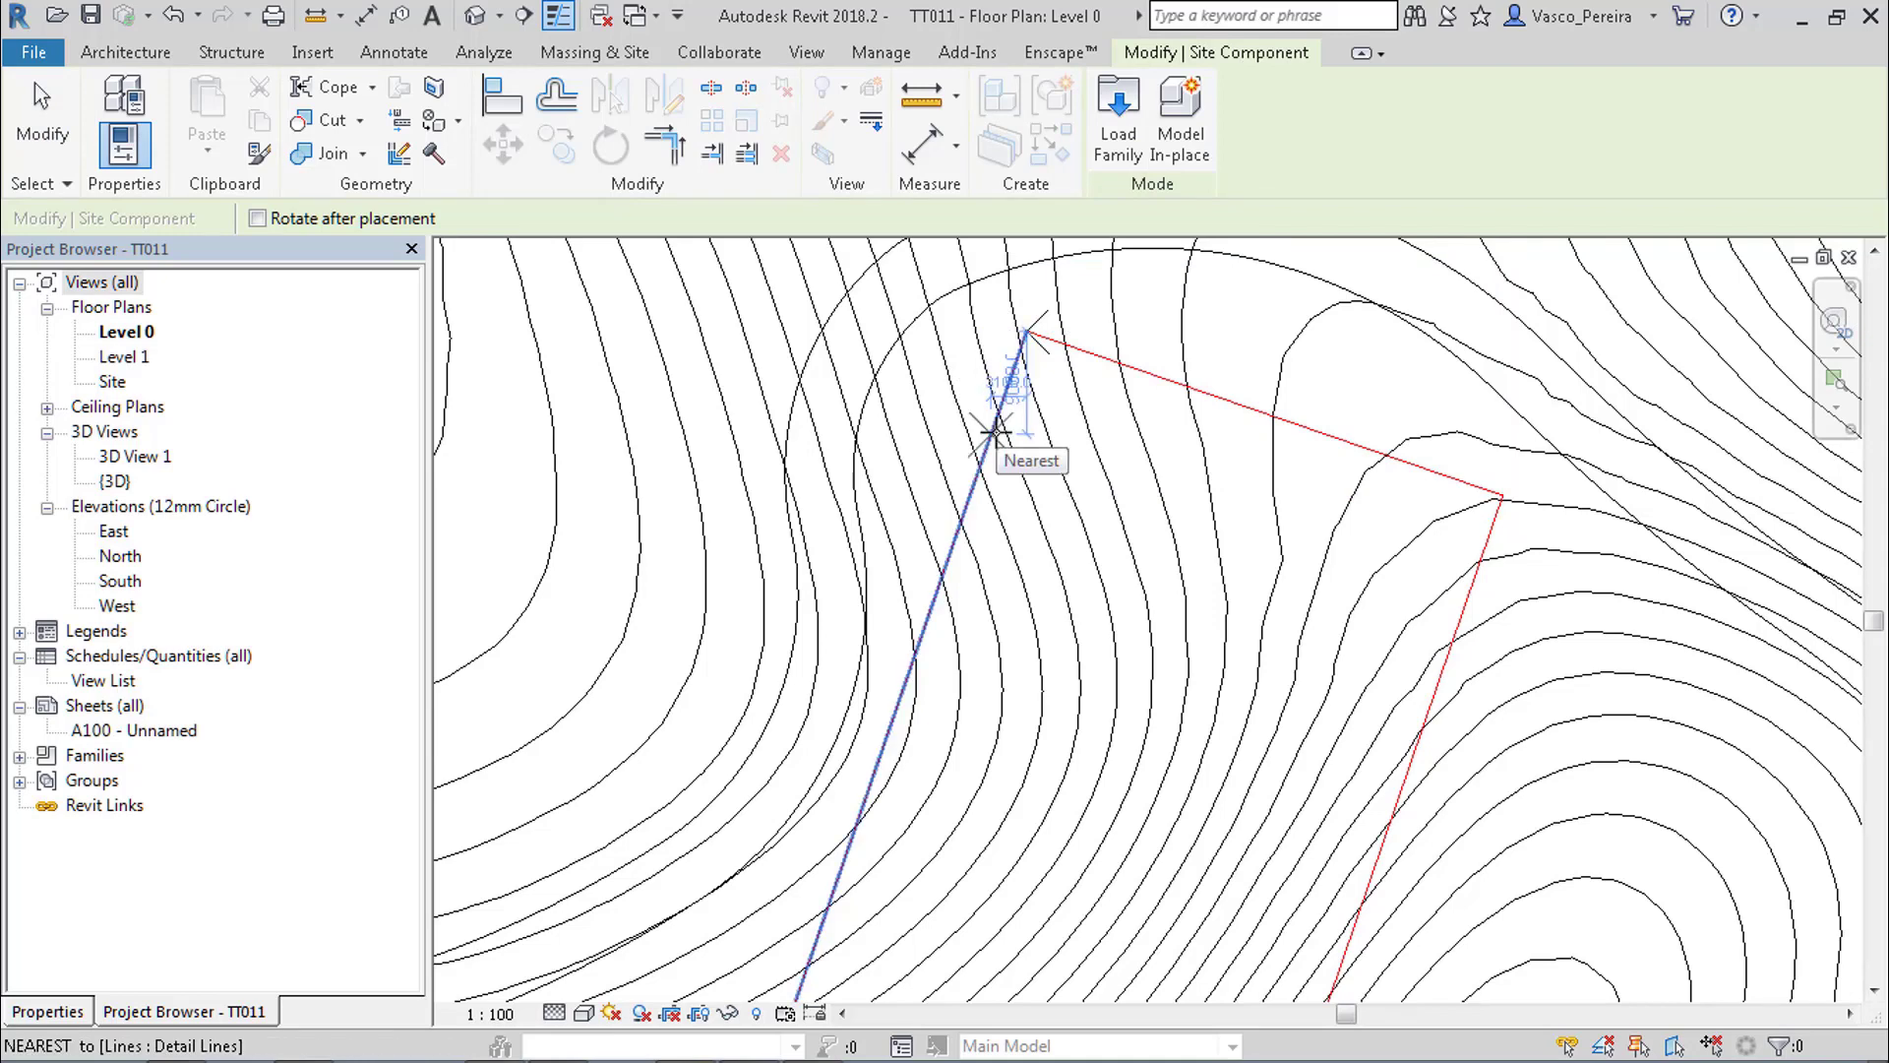
pyautogui.press('Escape')
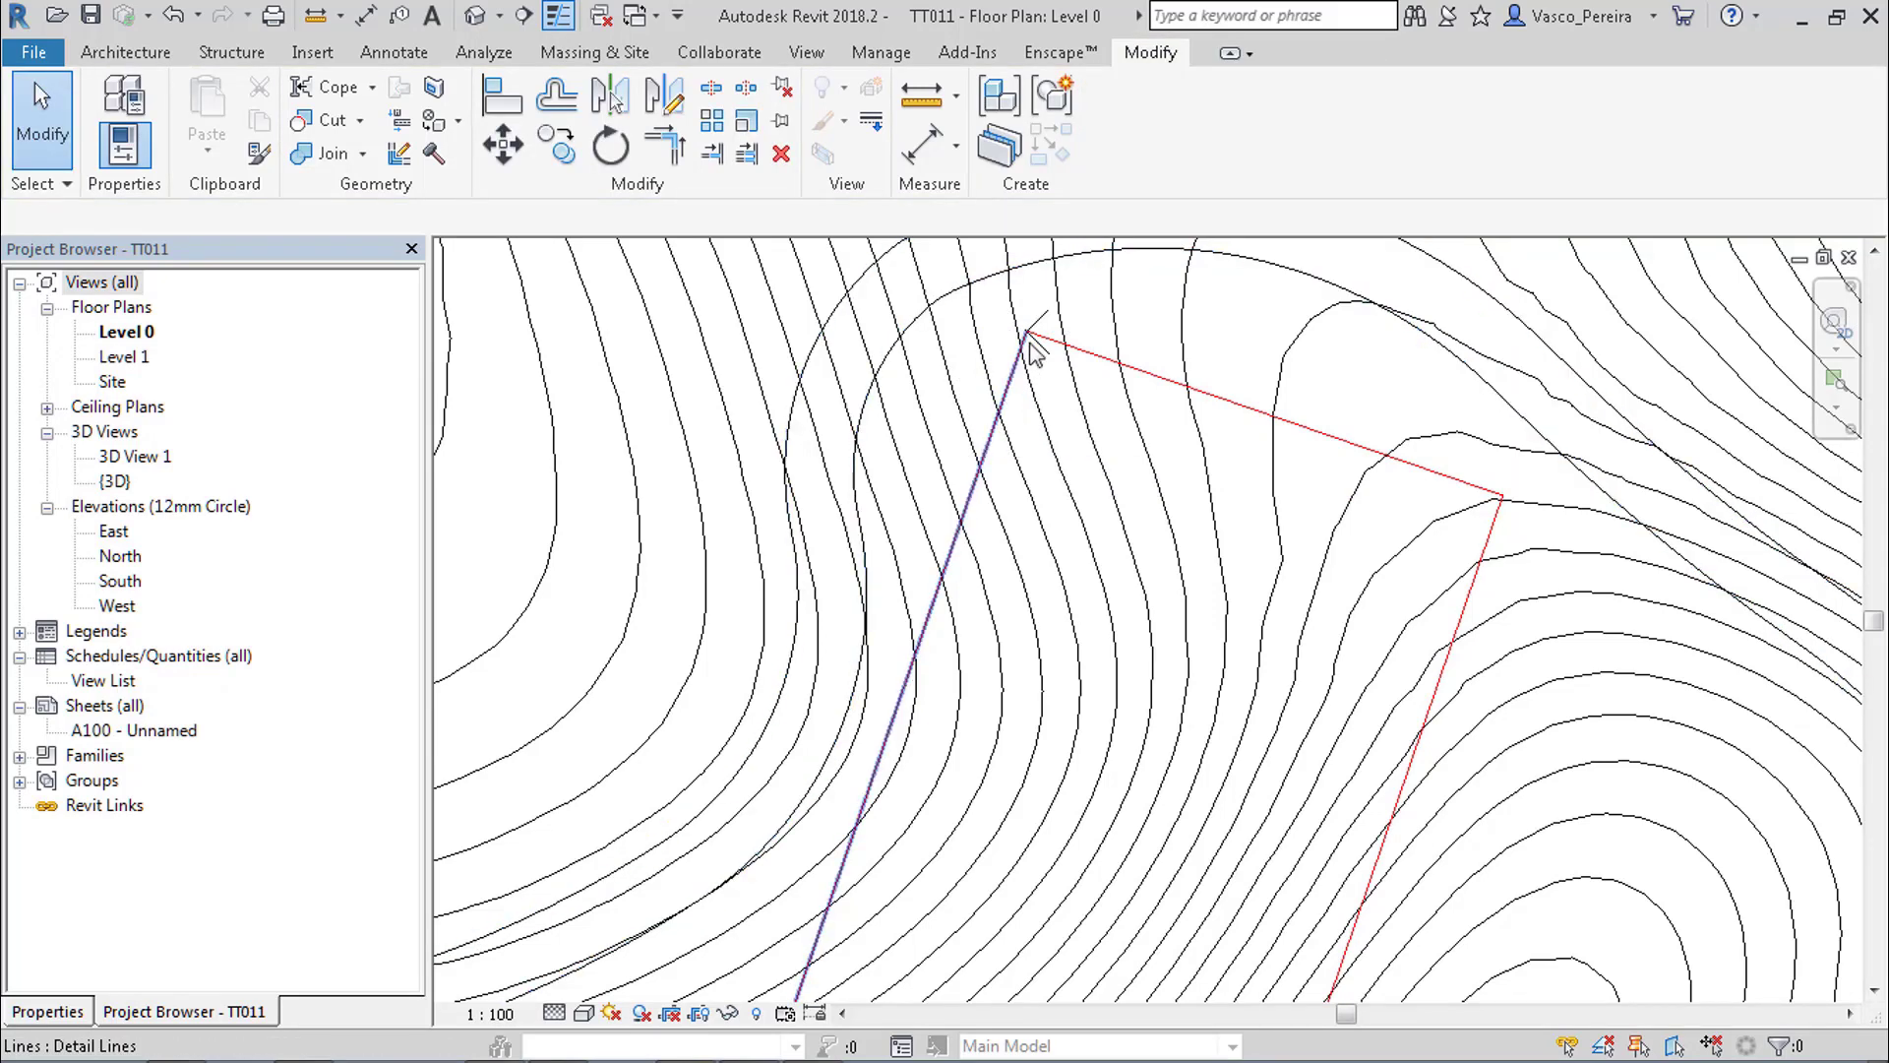
pyautogui.click(1049, 369)
pyautogui.press('Delete')
# Create a new in-place mass named "Mass Building".
pyautogui.press('i')
pyautogui.press('m')
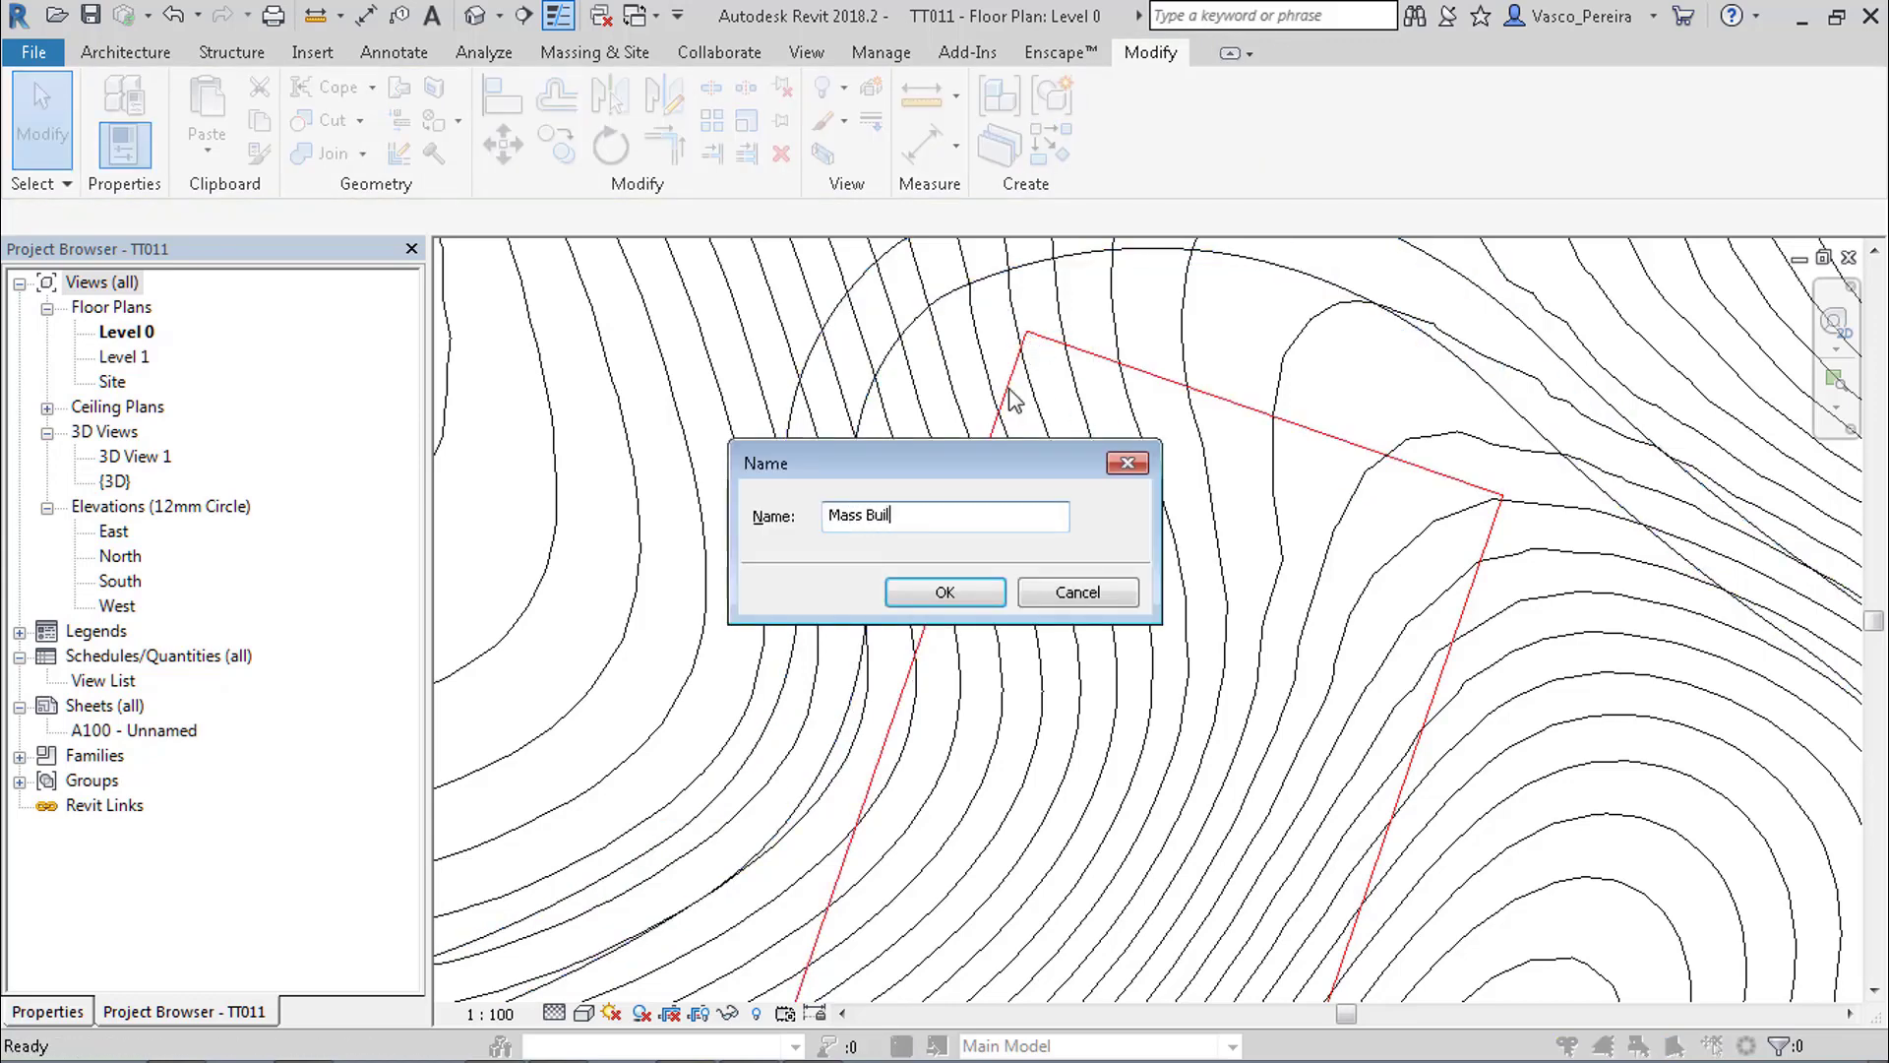
pyautogui.write('ing')
pyautogui.press('Return')
# Place CROSS components inside the mass along the rectangle's left edge, from its upper-left to its lower-left corner.
pyautogui.press('c')
pyautogui.press('m')
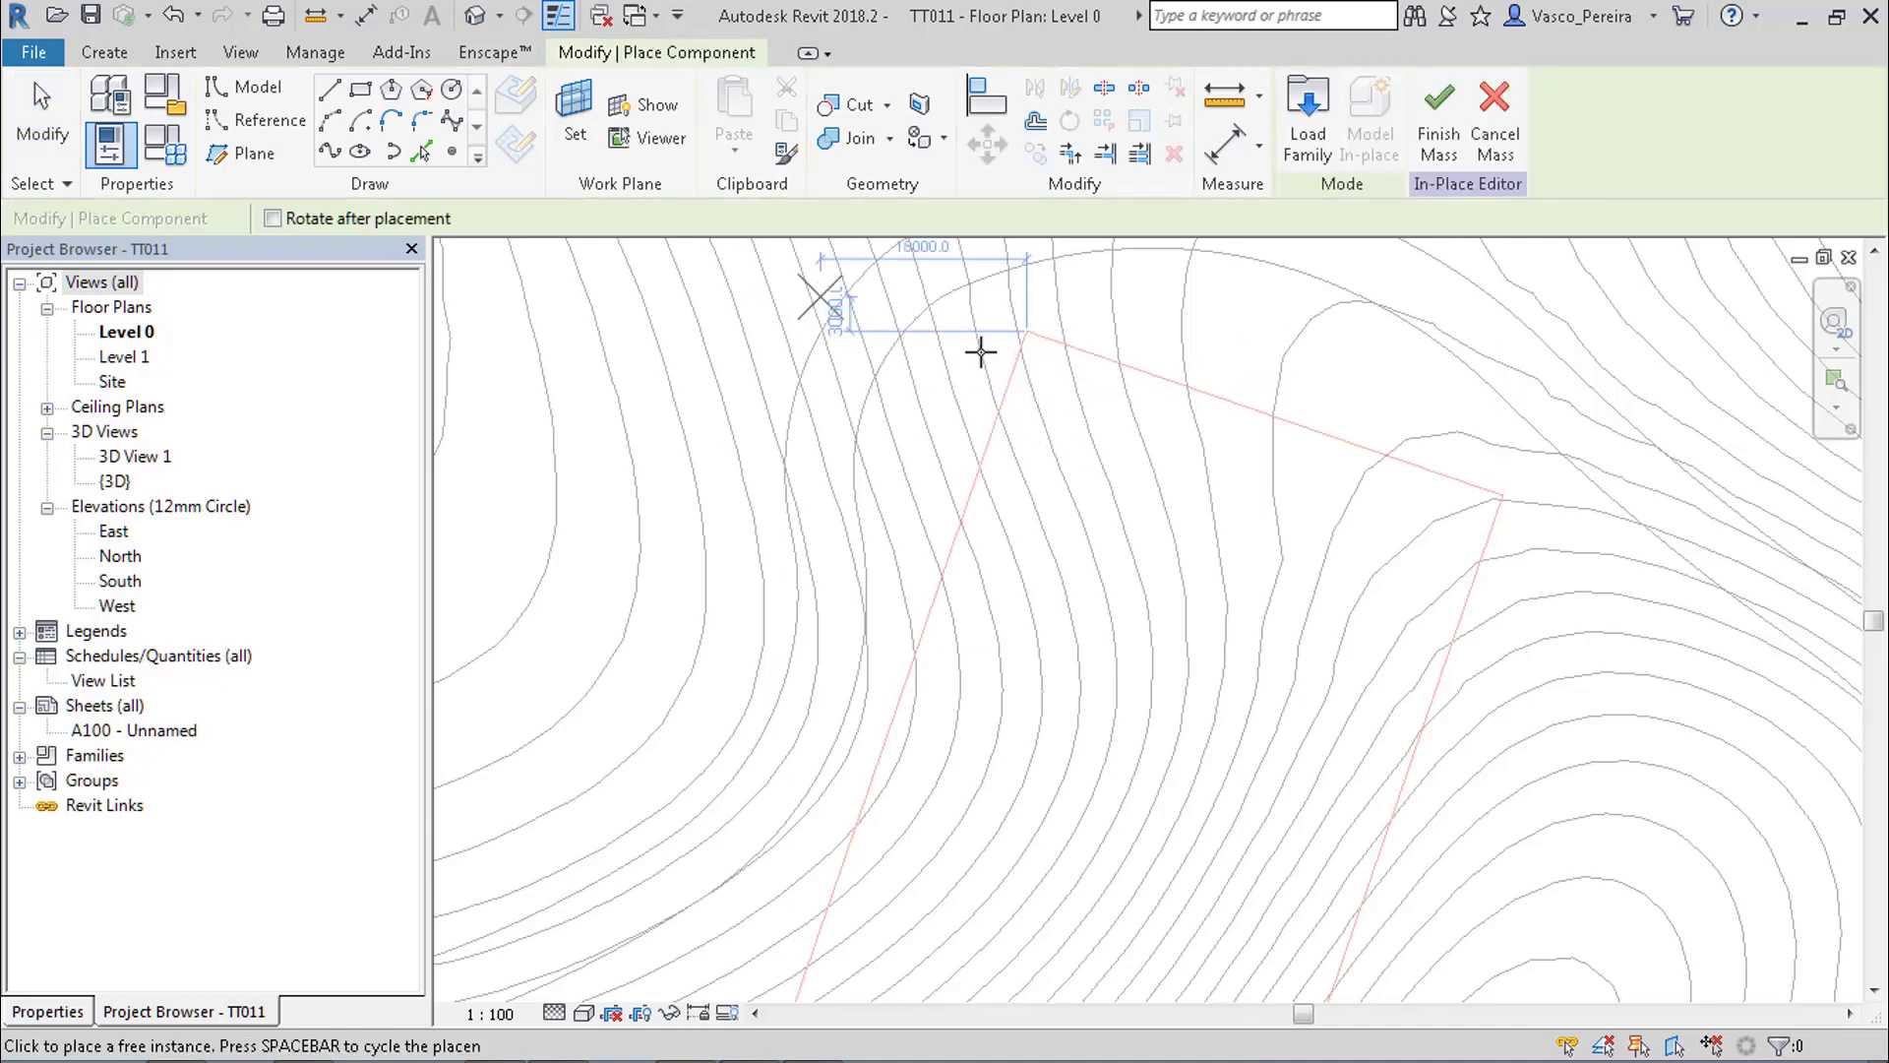
pyautogui.moveTo(987, 677); pyautogui.dragTo(1088, 392, button='middle')
pyautogui.click(983, 465)
pyautogui.click(952, 557)
pyautogui.click(920, 648)
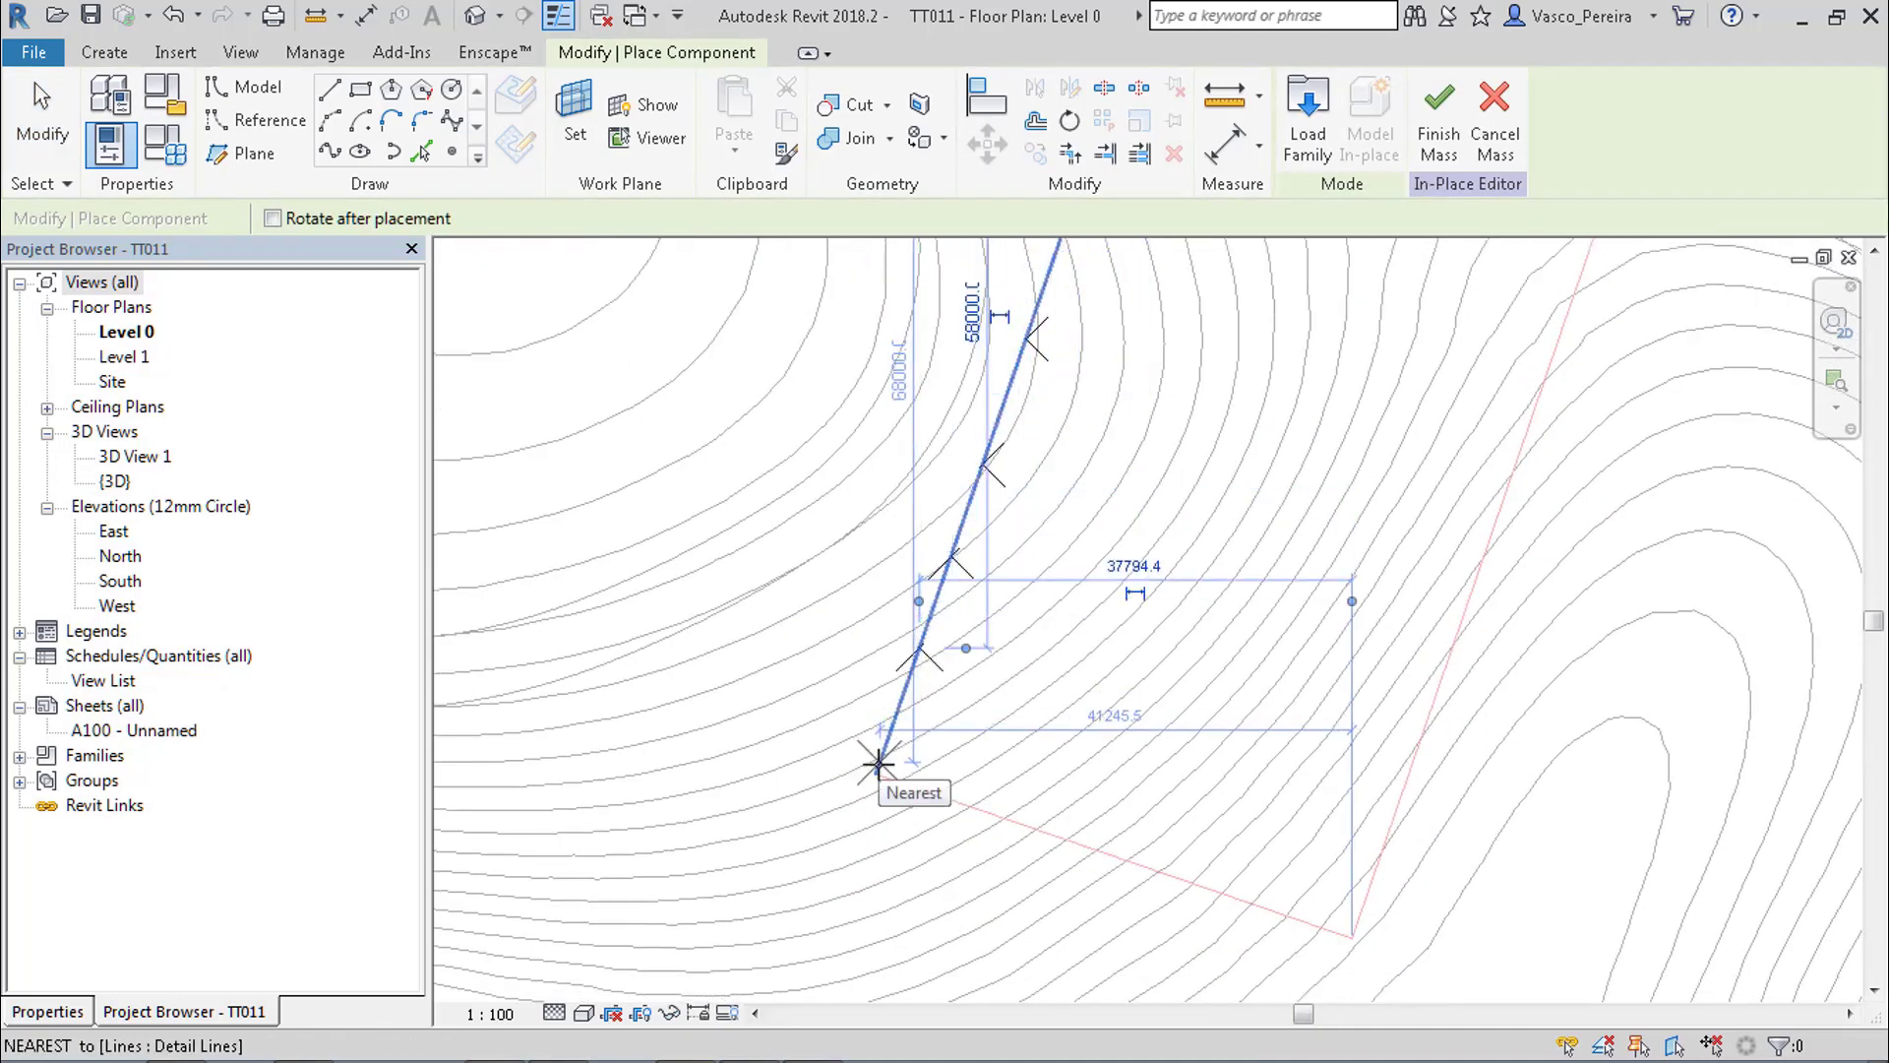
pyautogui.click(878, 770)
pyautogui.scroll(-2, 1082, 551)
pyautogui.press('Escape')
pyautogui.moveTo(1251, 390); pyautogui.dragTo(1251, 417, button='middle')
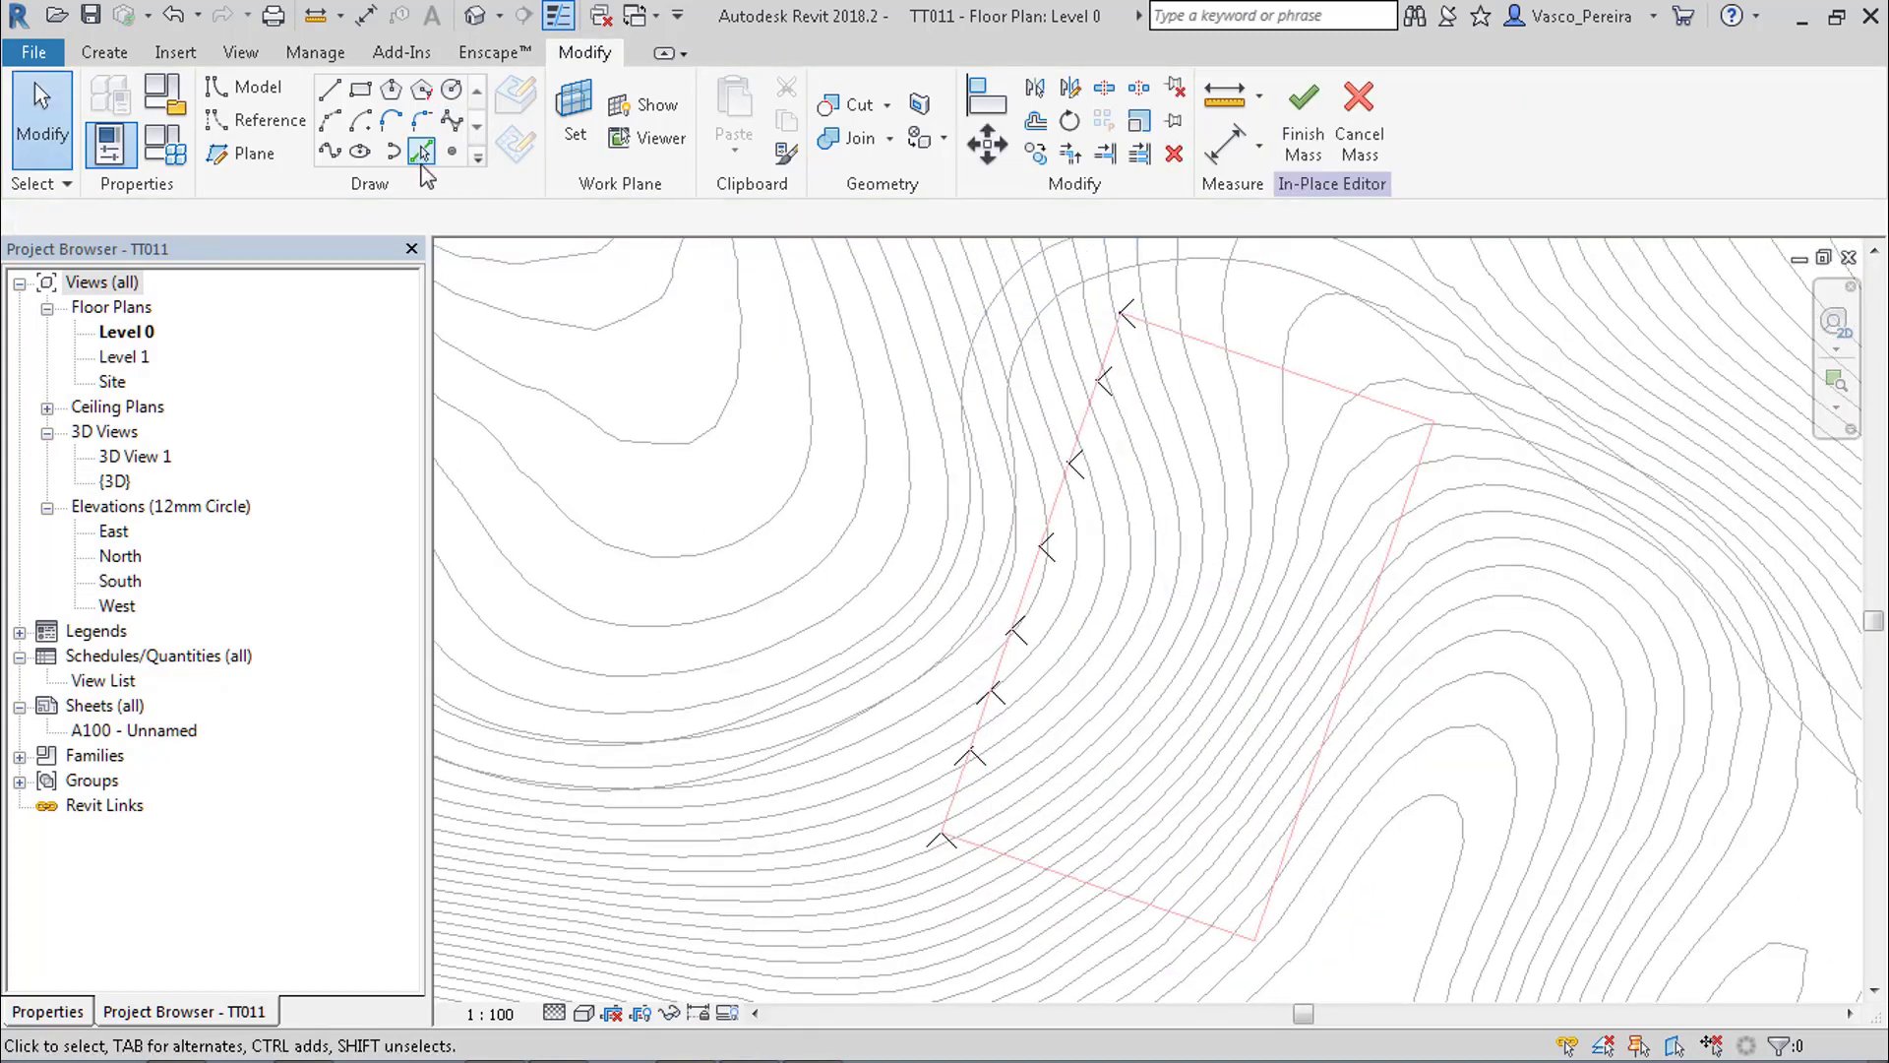
pyautogui.click(295, 123)
pyautogui.click(331, 152)
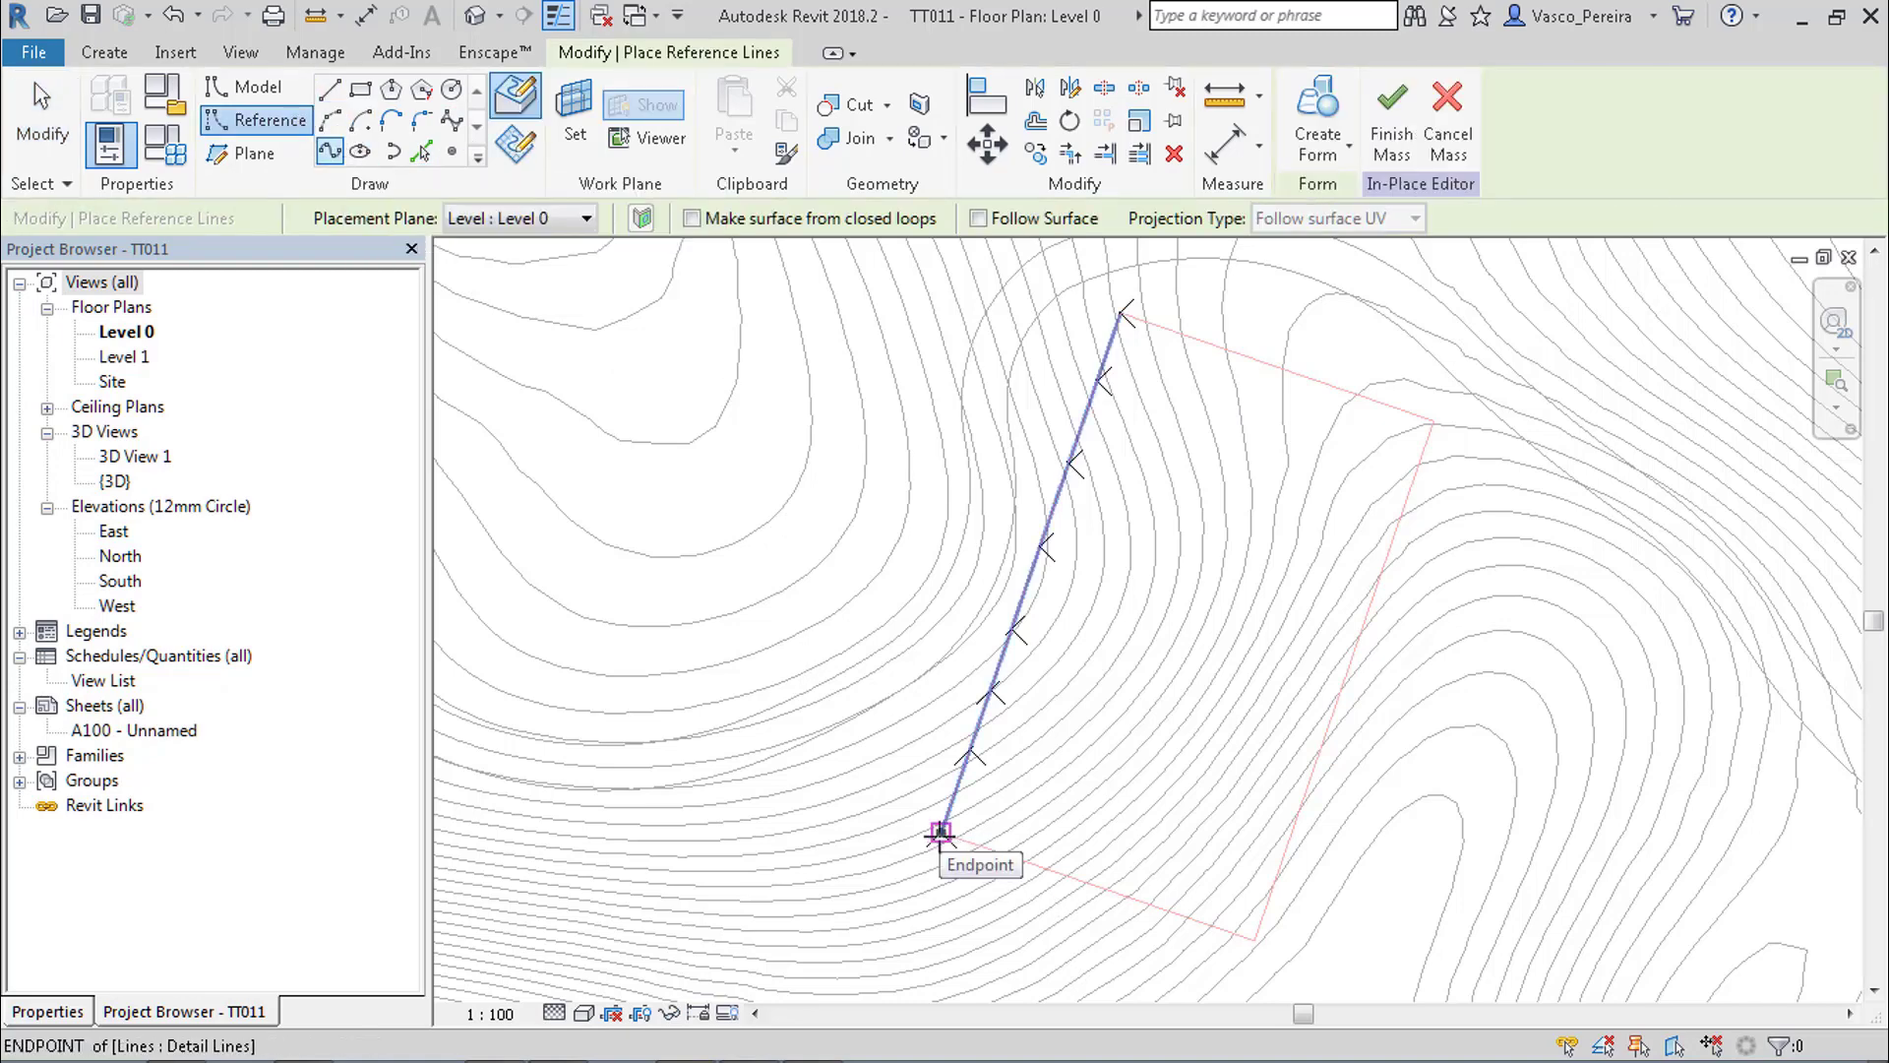
pyautogui.click(515, 96)
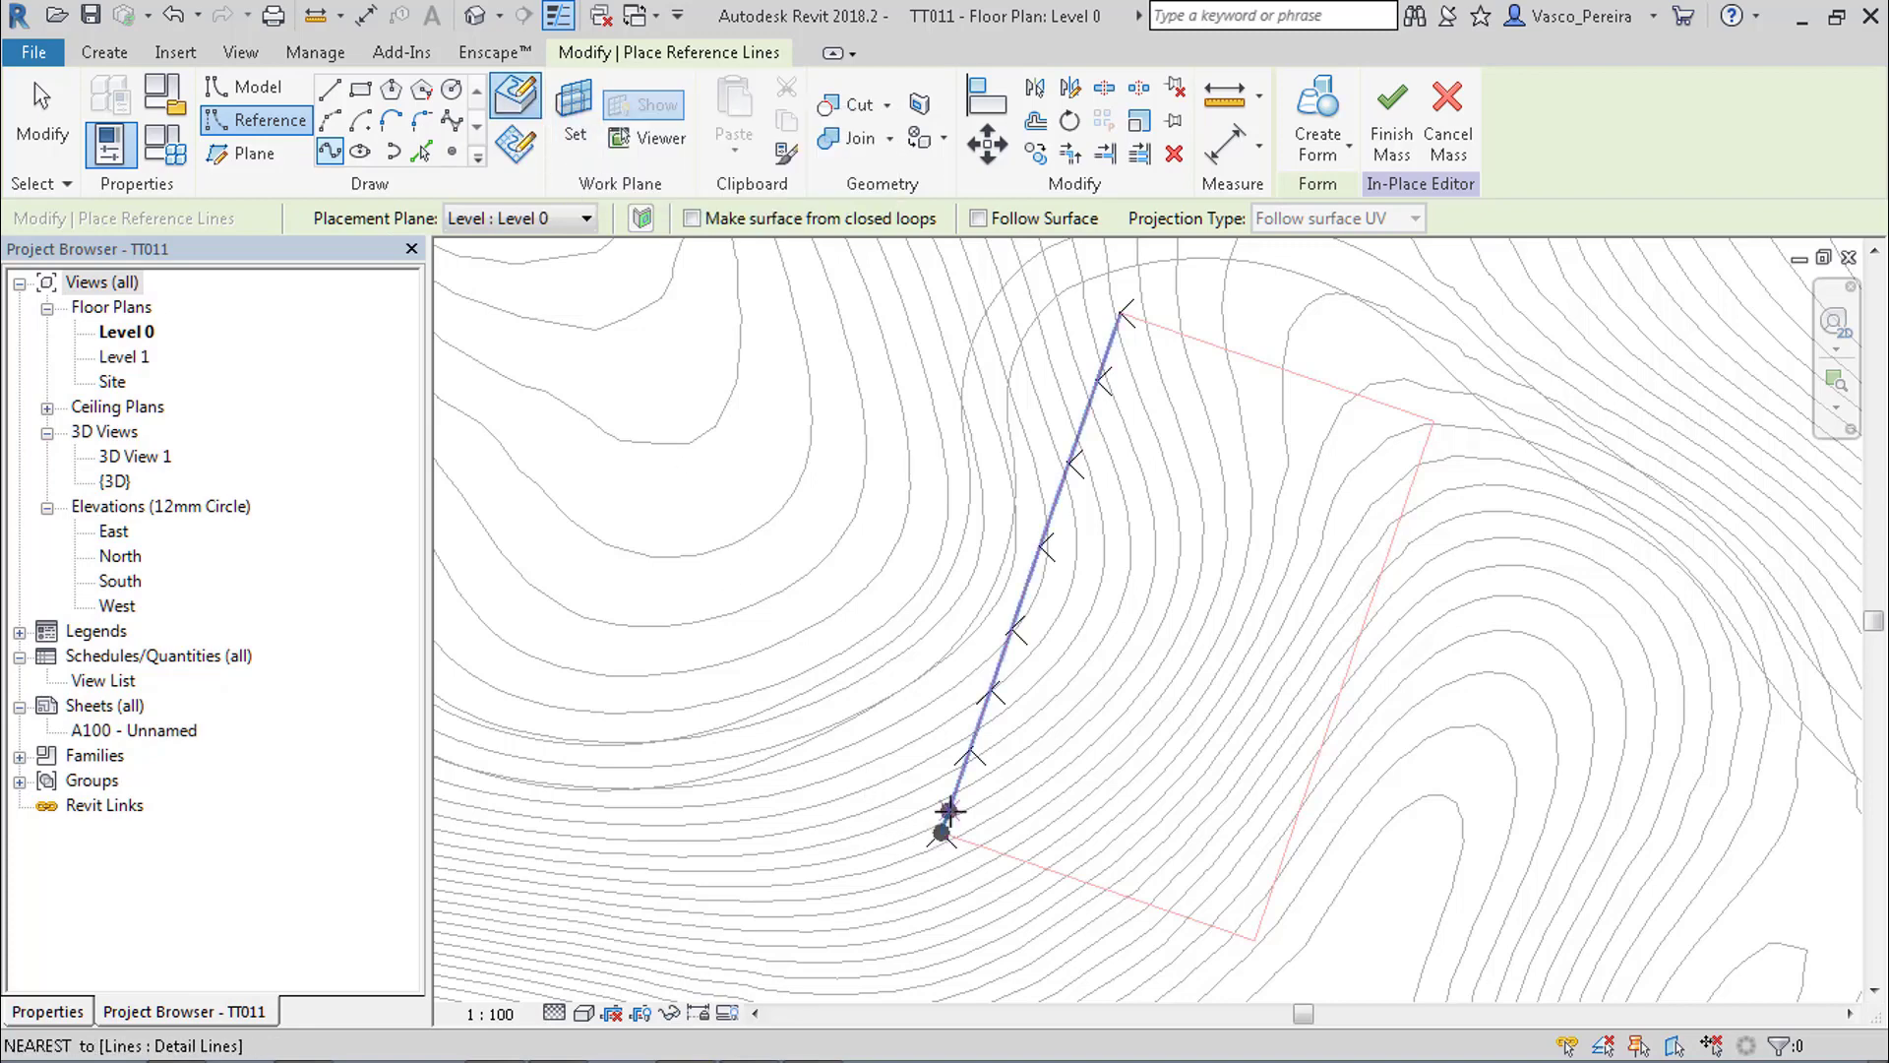
pyautogui.click(969, 750)
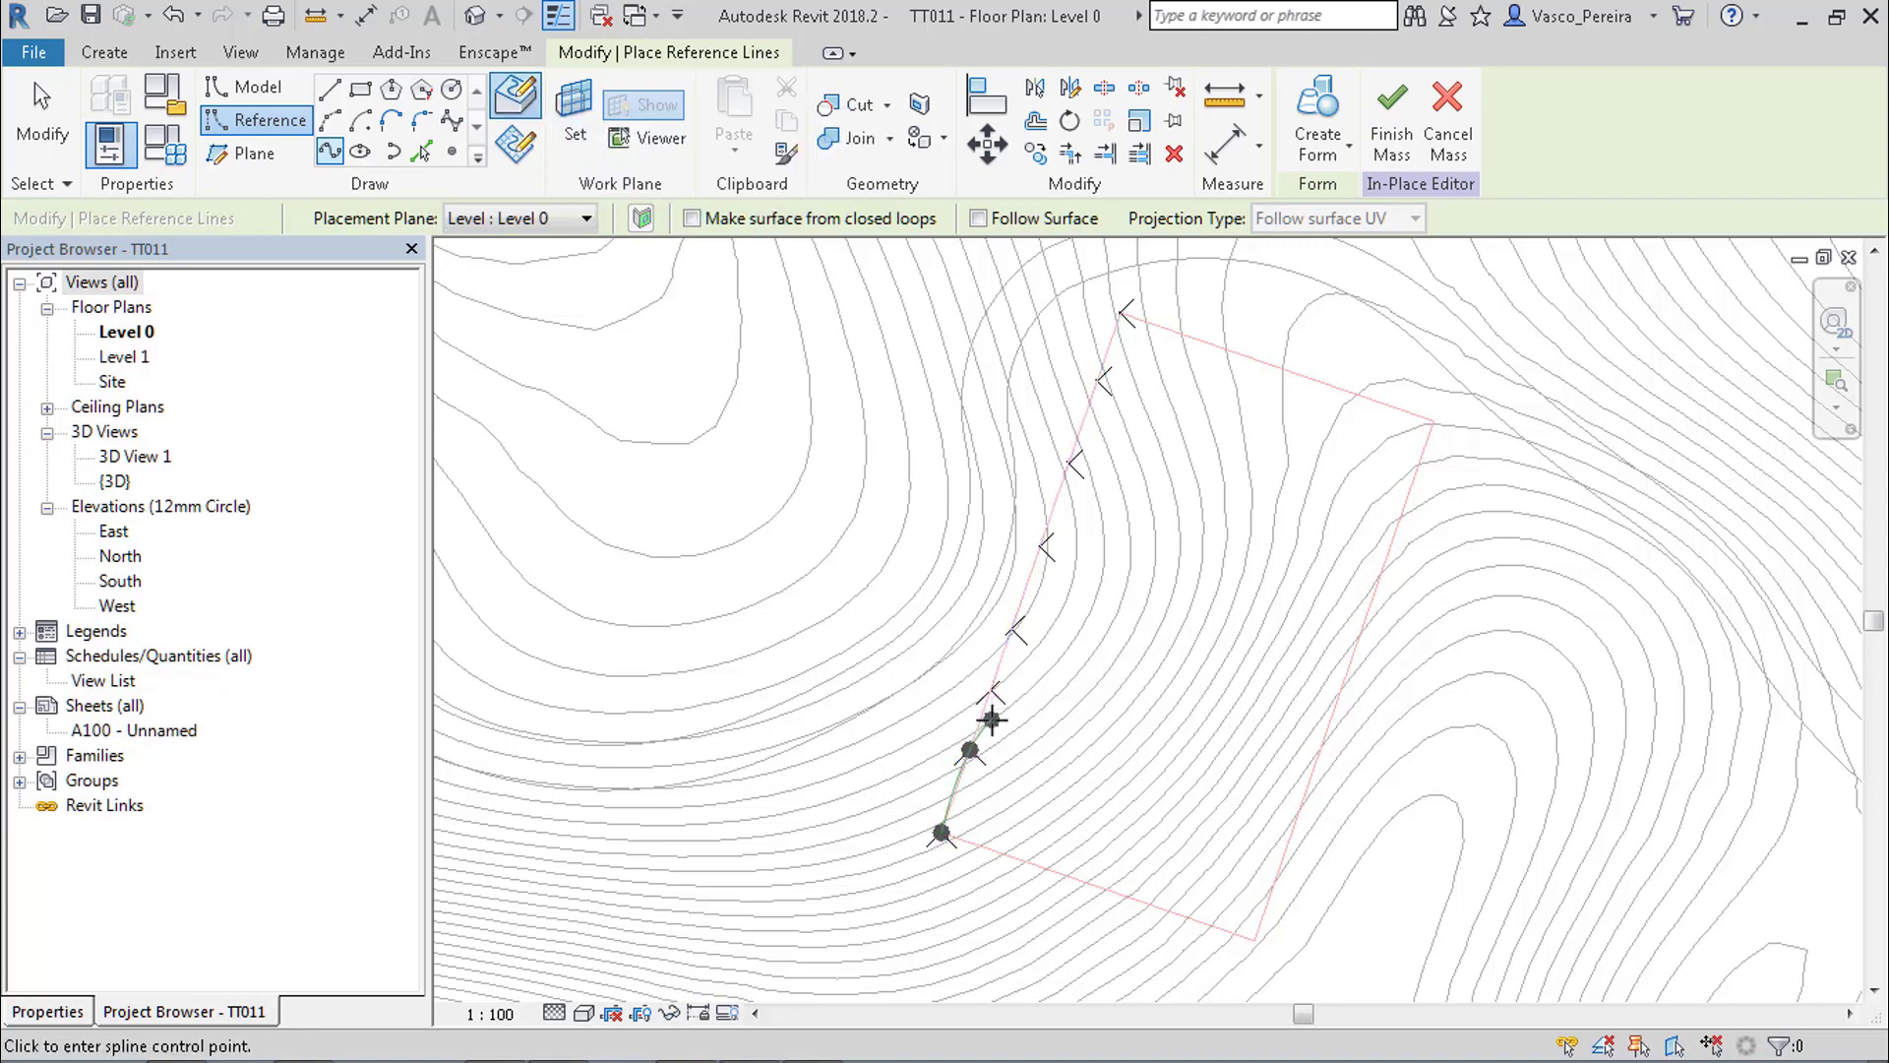
pyautogui.press('Escape')
pyautogui.press('Escape')
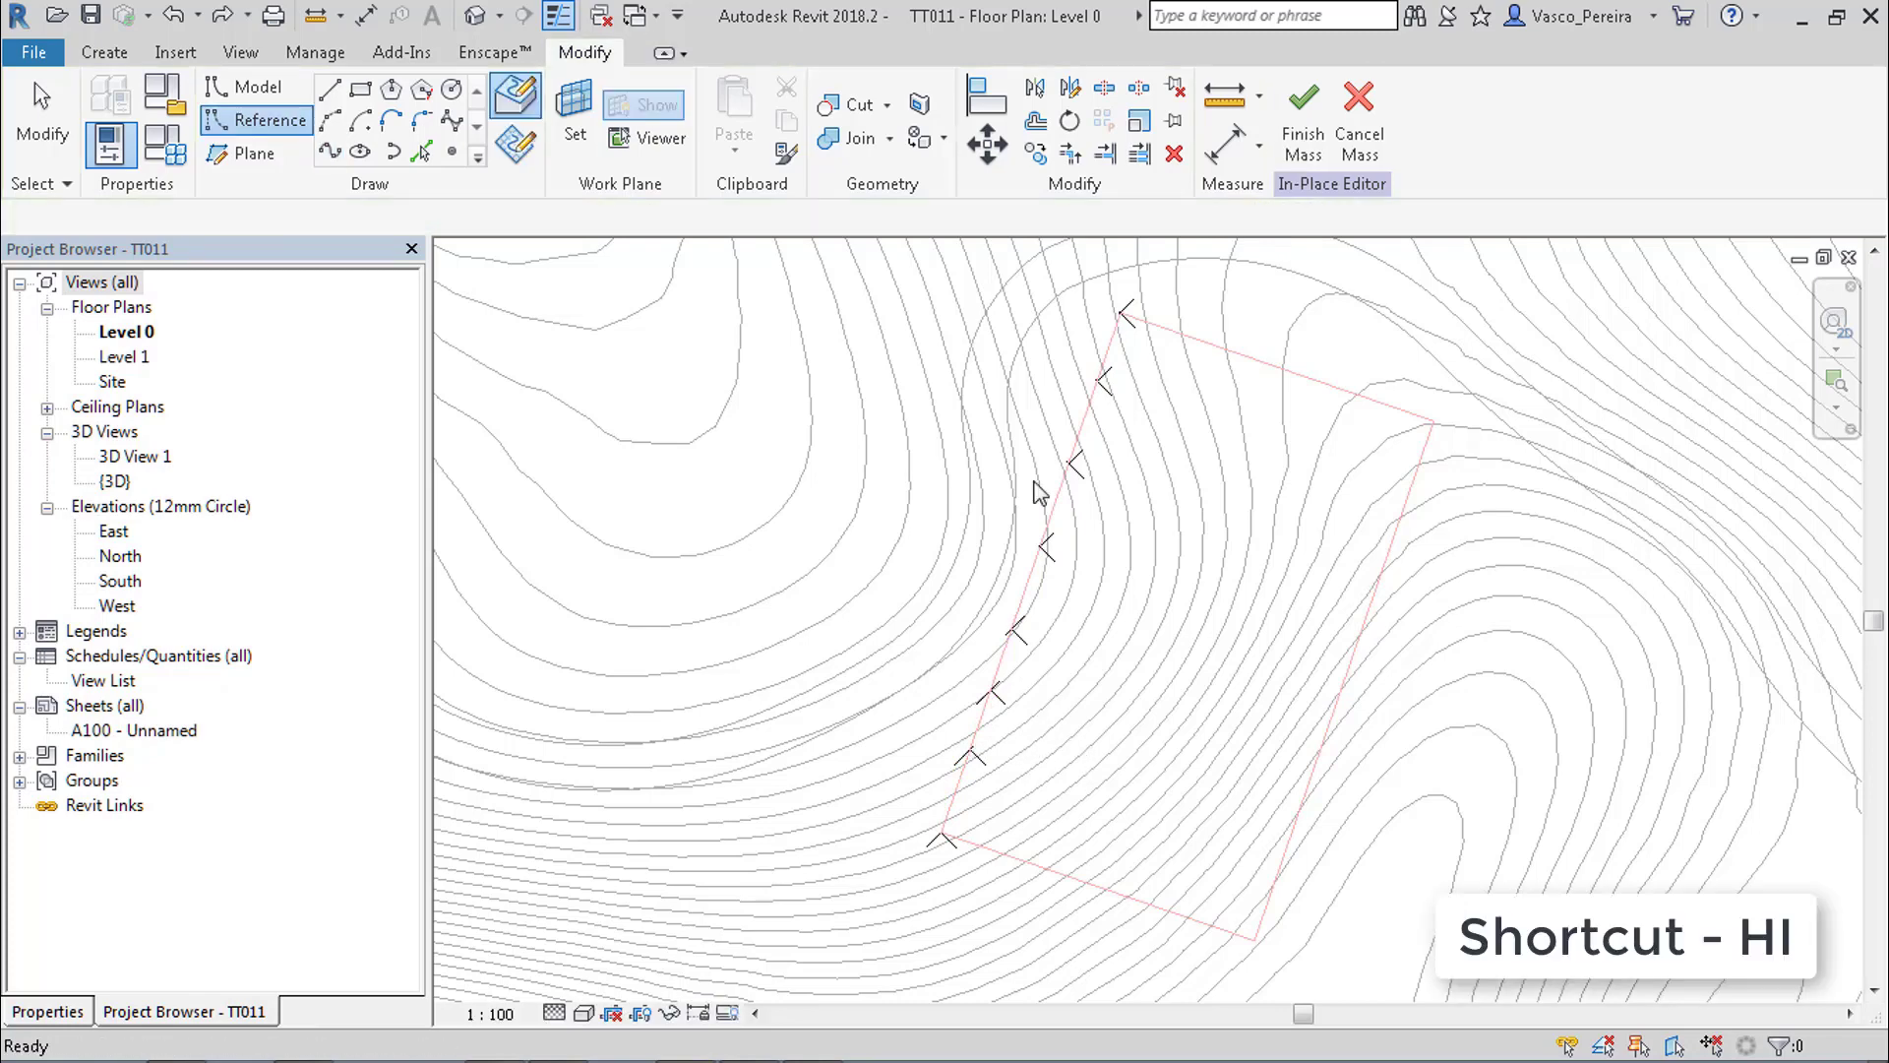
# Temporarily isolate the eight CROSS components of the placed row in the Level 0 floor plan.
pyautogui.scroll(-2, 1127, 315)
pyautogui.moveTo(866, 295); pyautogui.dragTo(1282, 776)
pyautogui.press('h')
pyautogui.press('i')
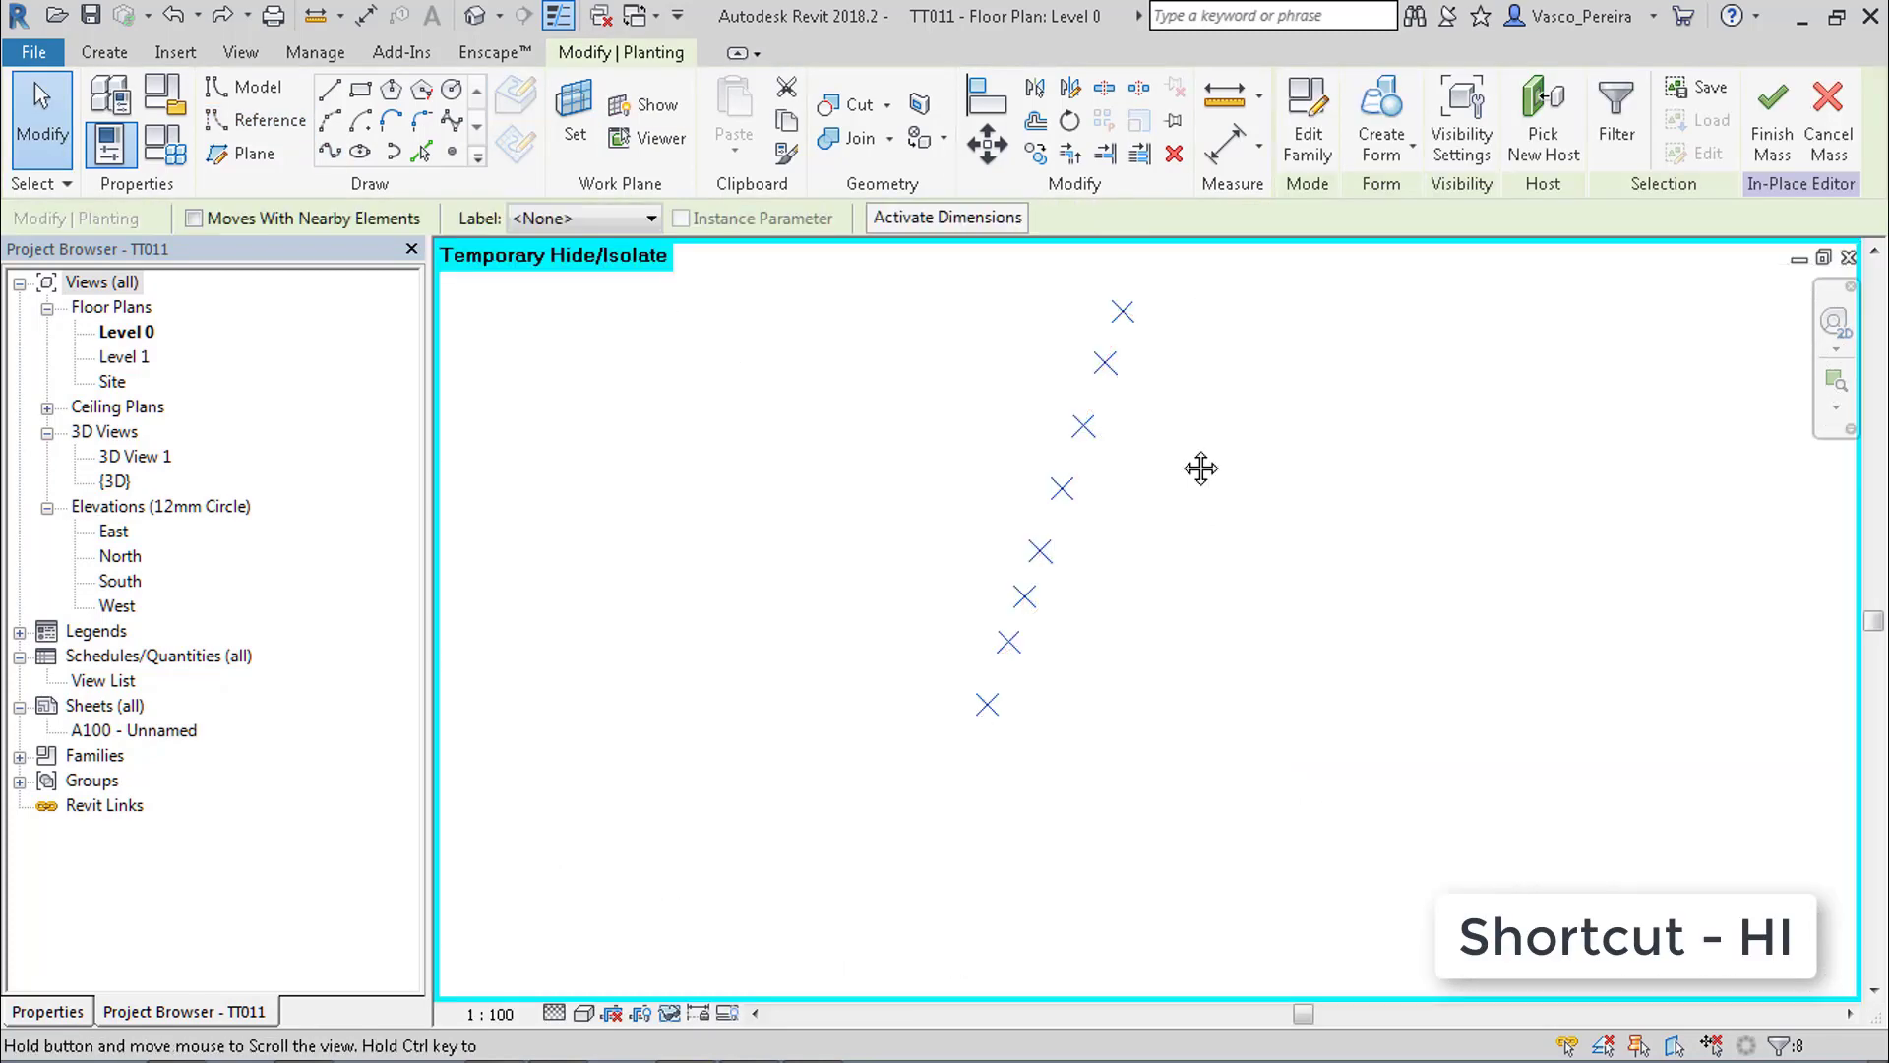
pyautogui.press('Escape')
pyautogui.scroll(2, 1172, 414)
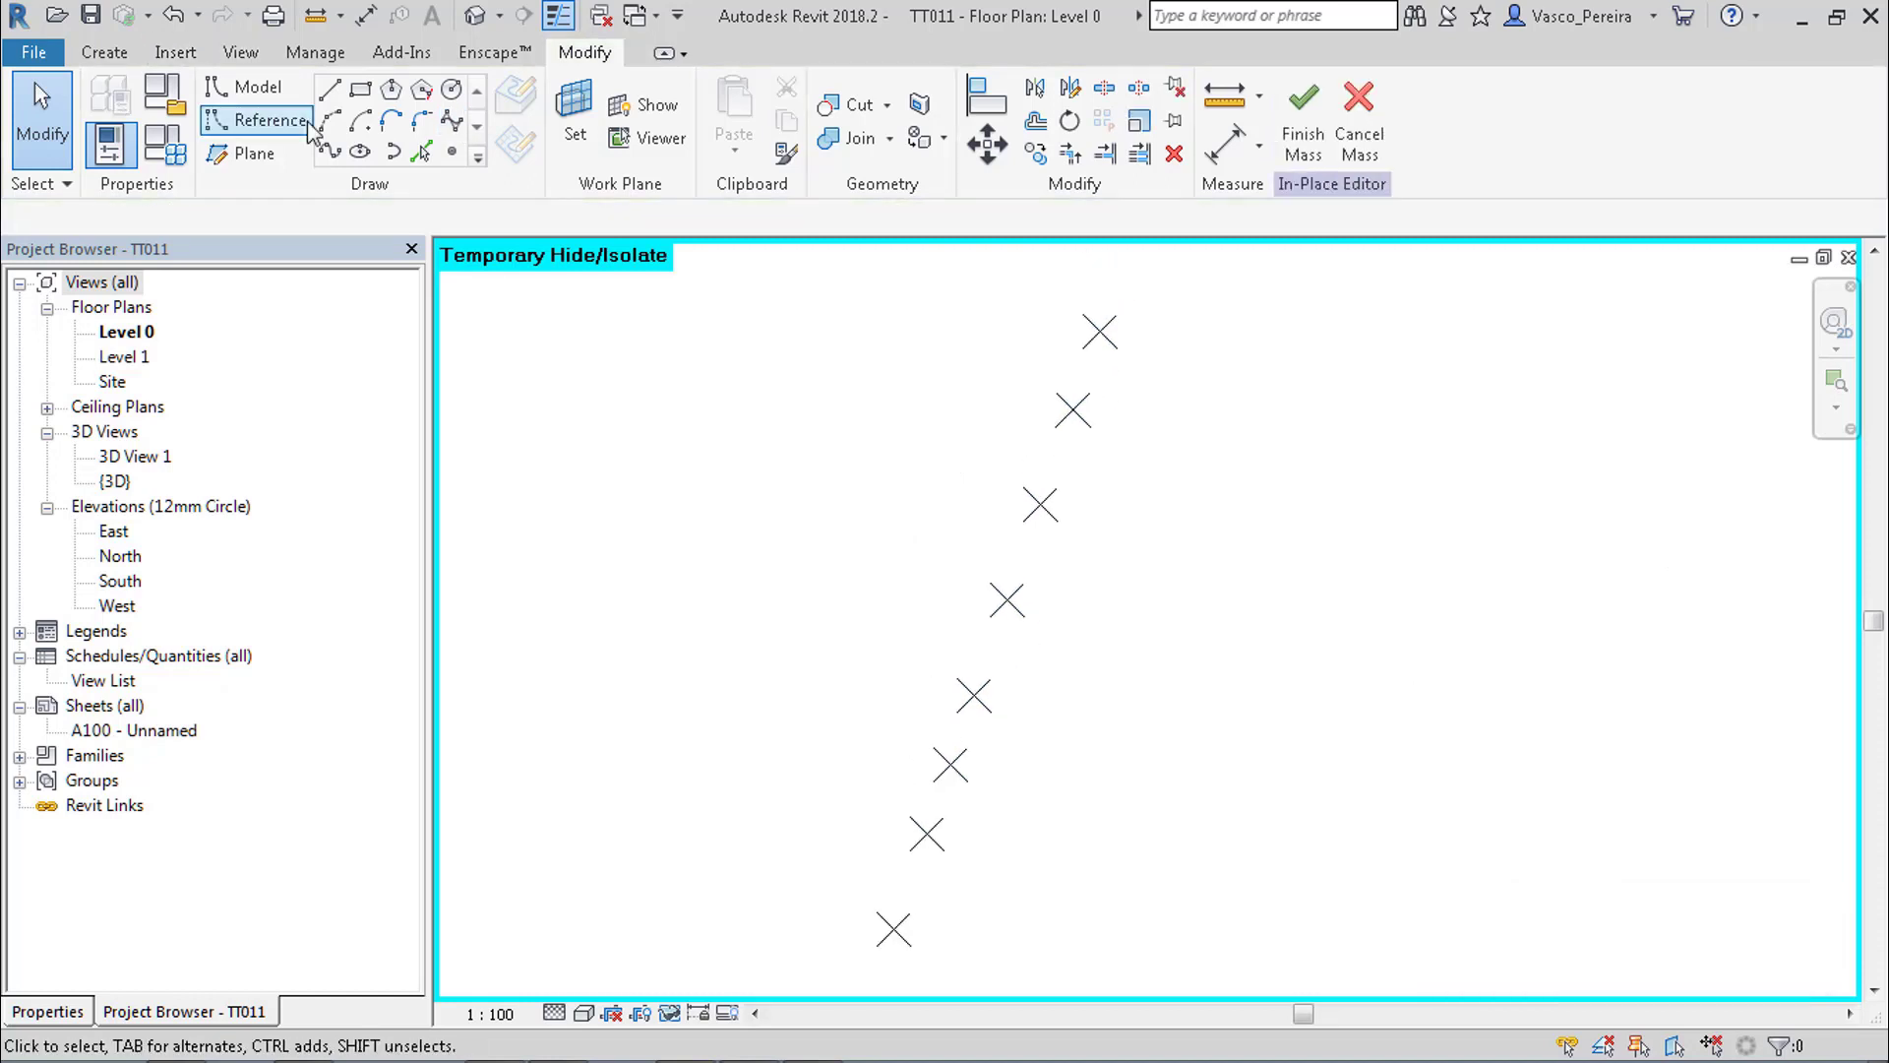
# Draw a spline model line through the endpoints of all eight CROSS components, from the lowest to the uppermost.
pyautogui.click(330, 152)
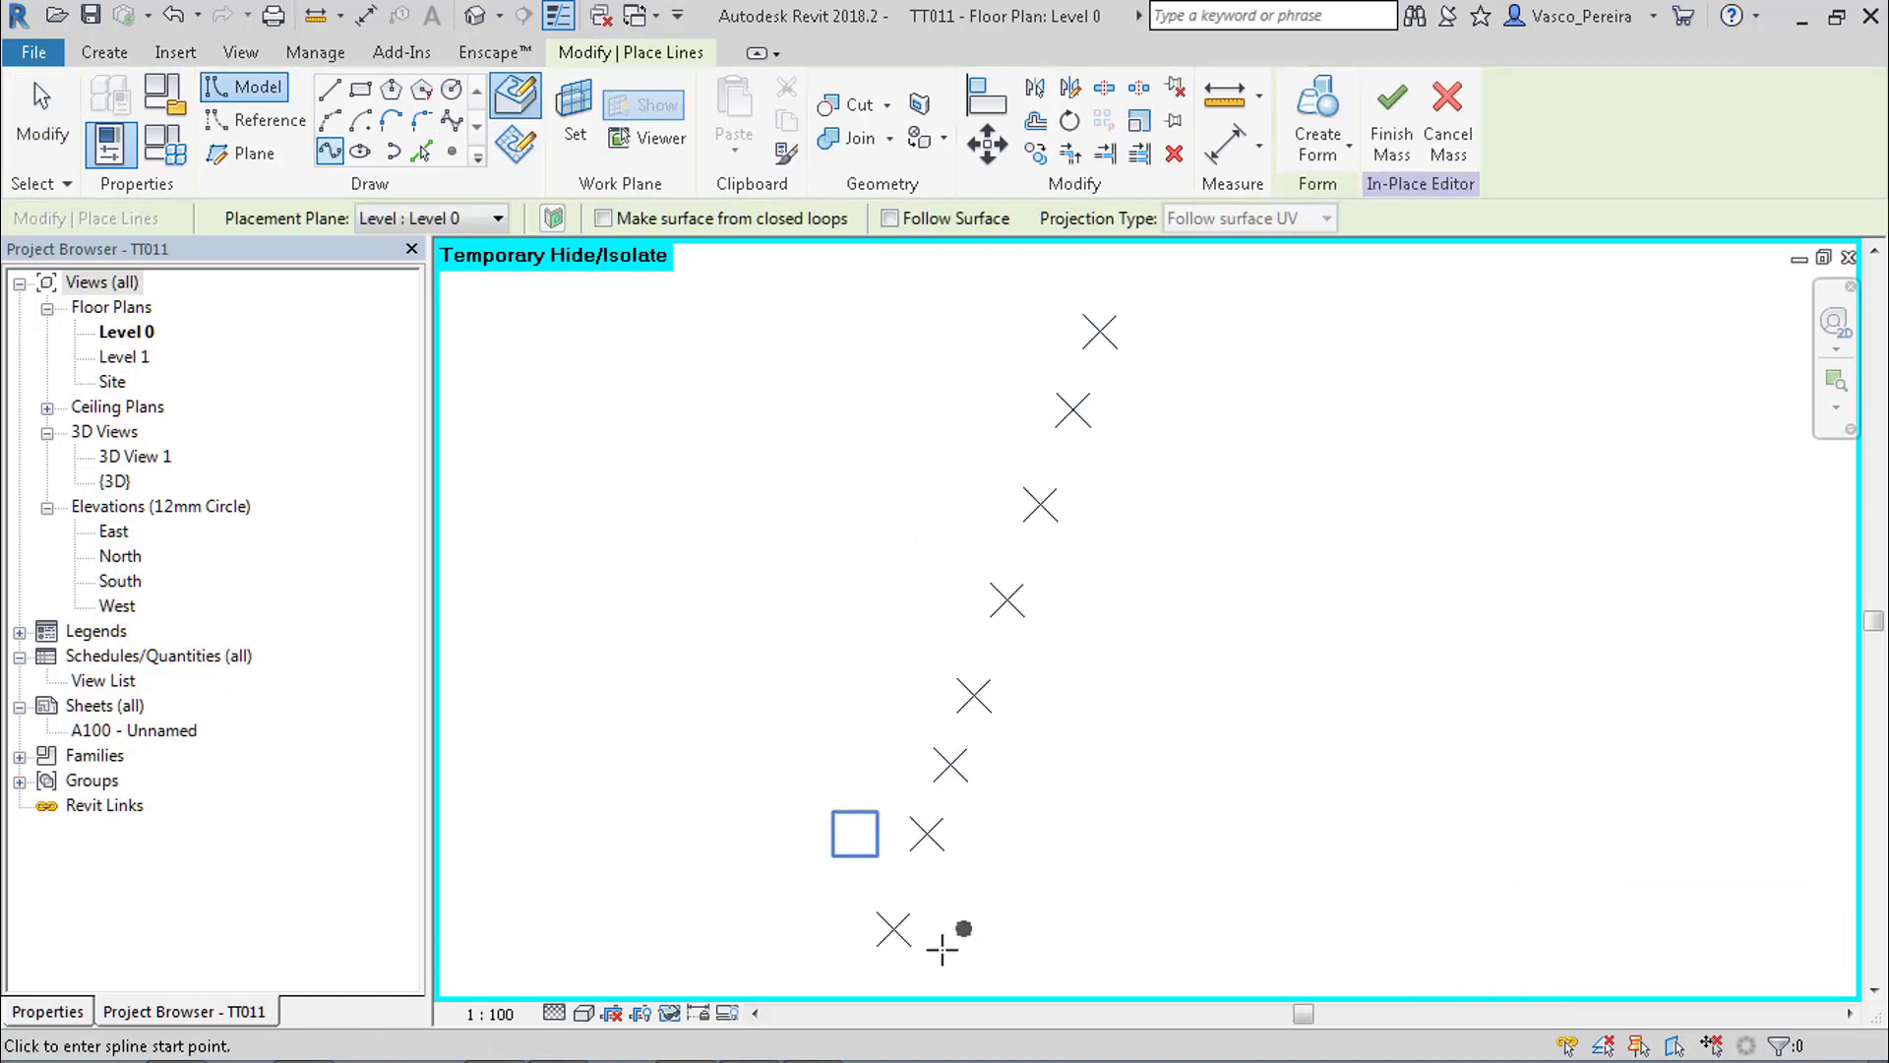
pyautogui.click(927, 834)
pyautogui.click(950, 764)
pyautogui.click(975, 695)
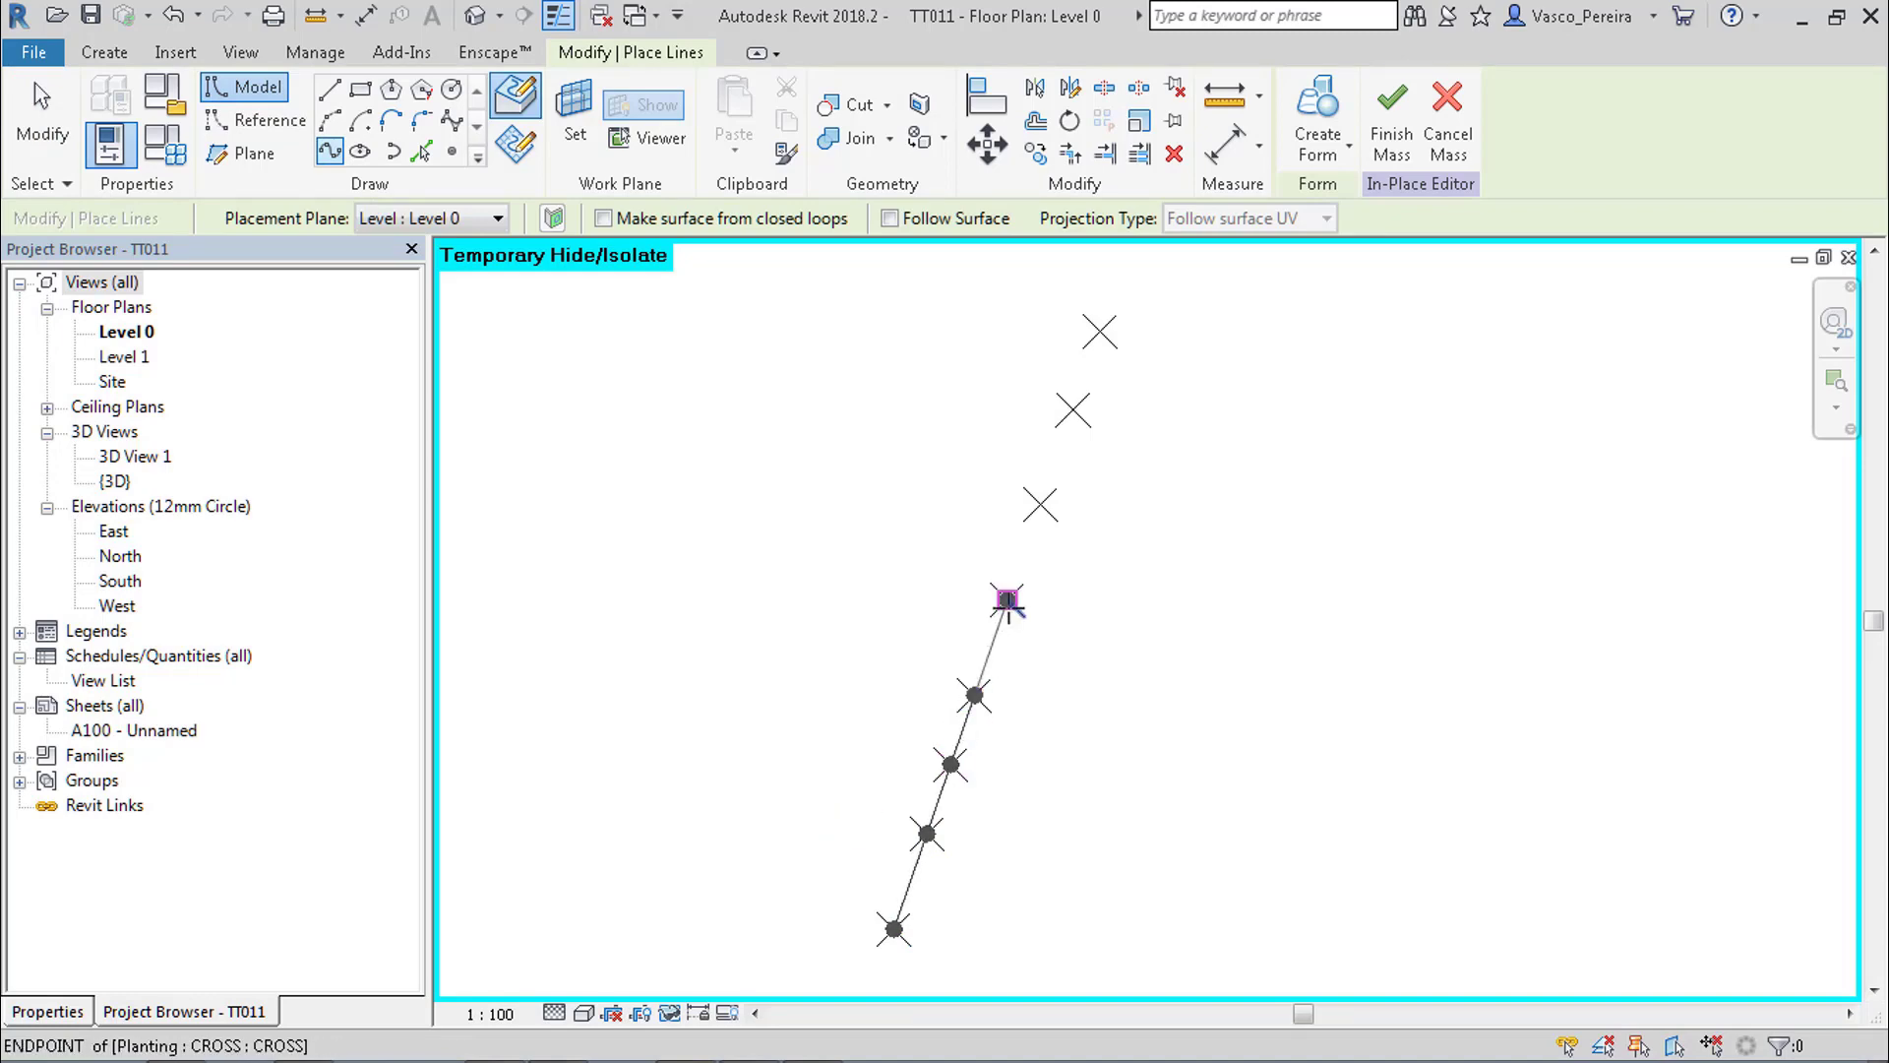
pyautogui.click(1040, 505)
pyautogui.click(1073, 410)
pyautogui.click(1100, 331)
pyautogui.press('Escape')
pyautogui.press('Escape')
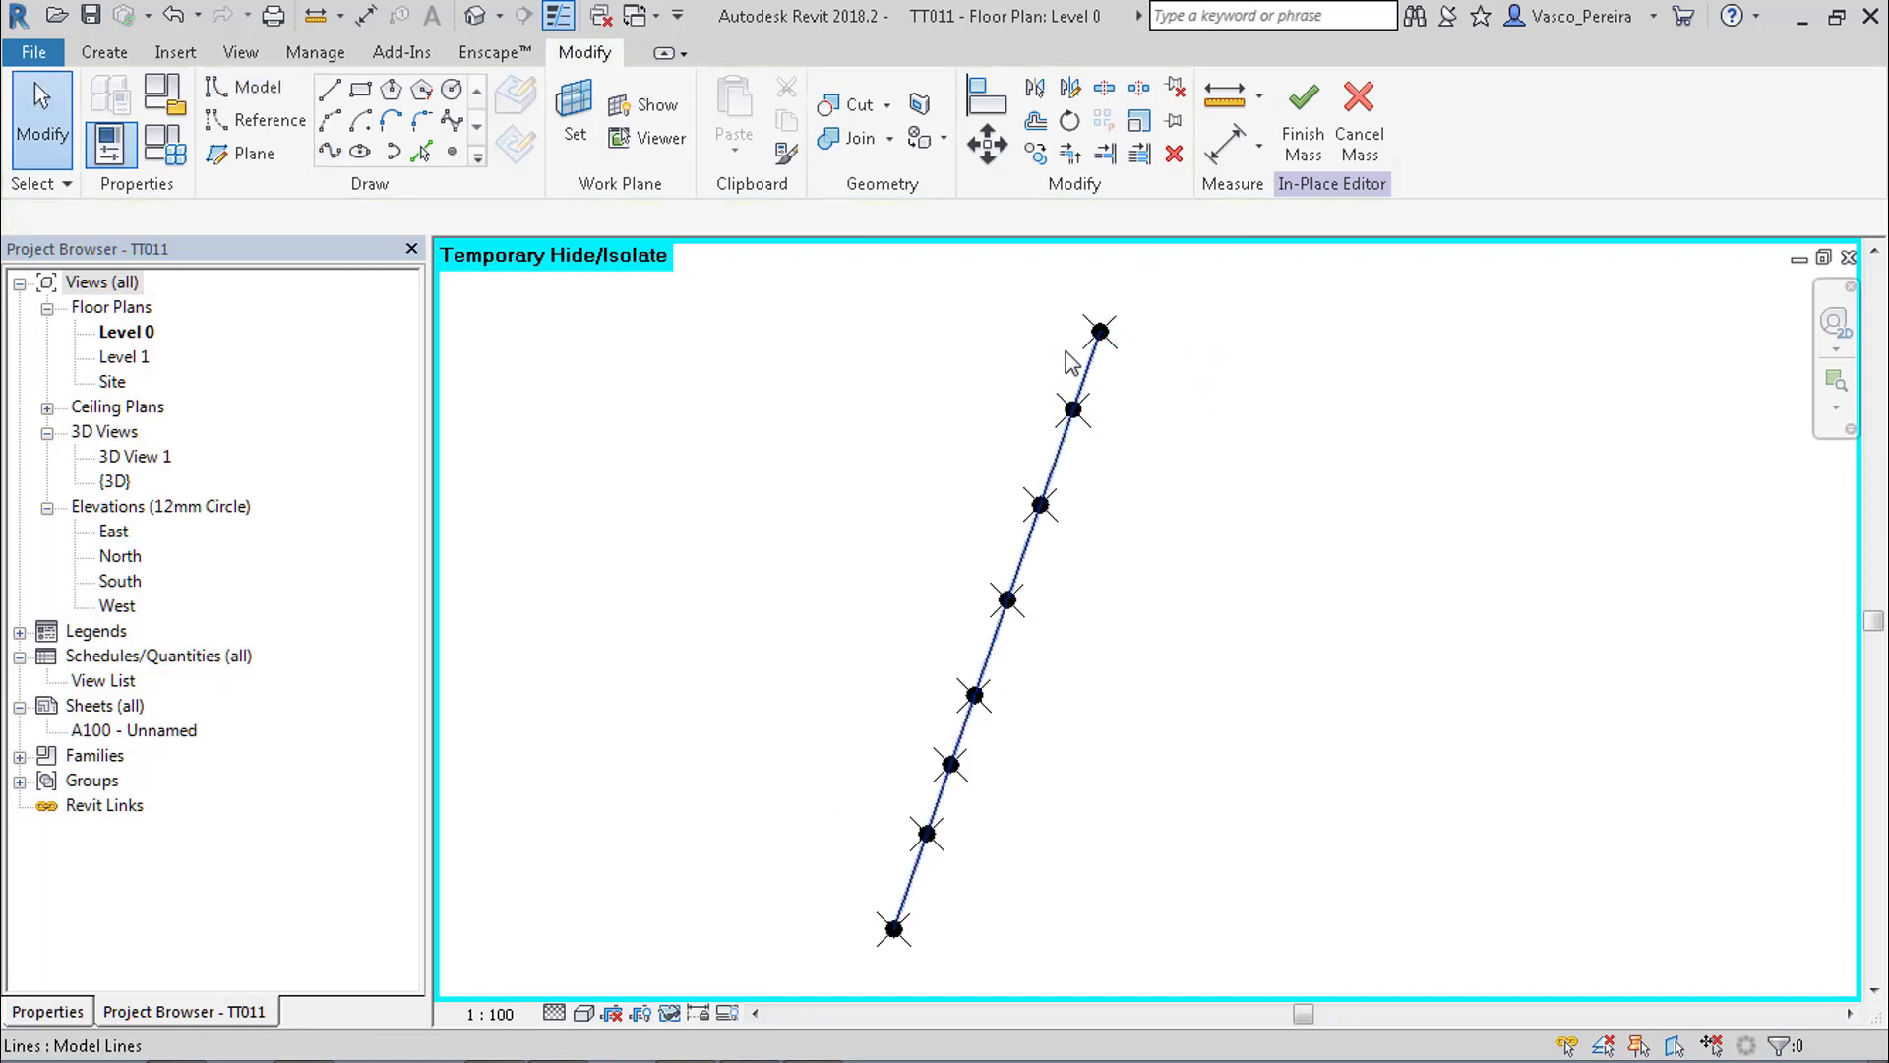
# Turn the spline into a reference line and inspect how it follows the terrain in the 3D view.
pyautogui.click(1074, 364)
pyautogui.click(87, 1012)
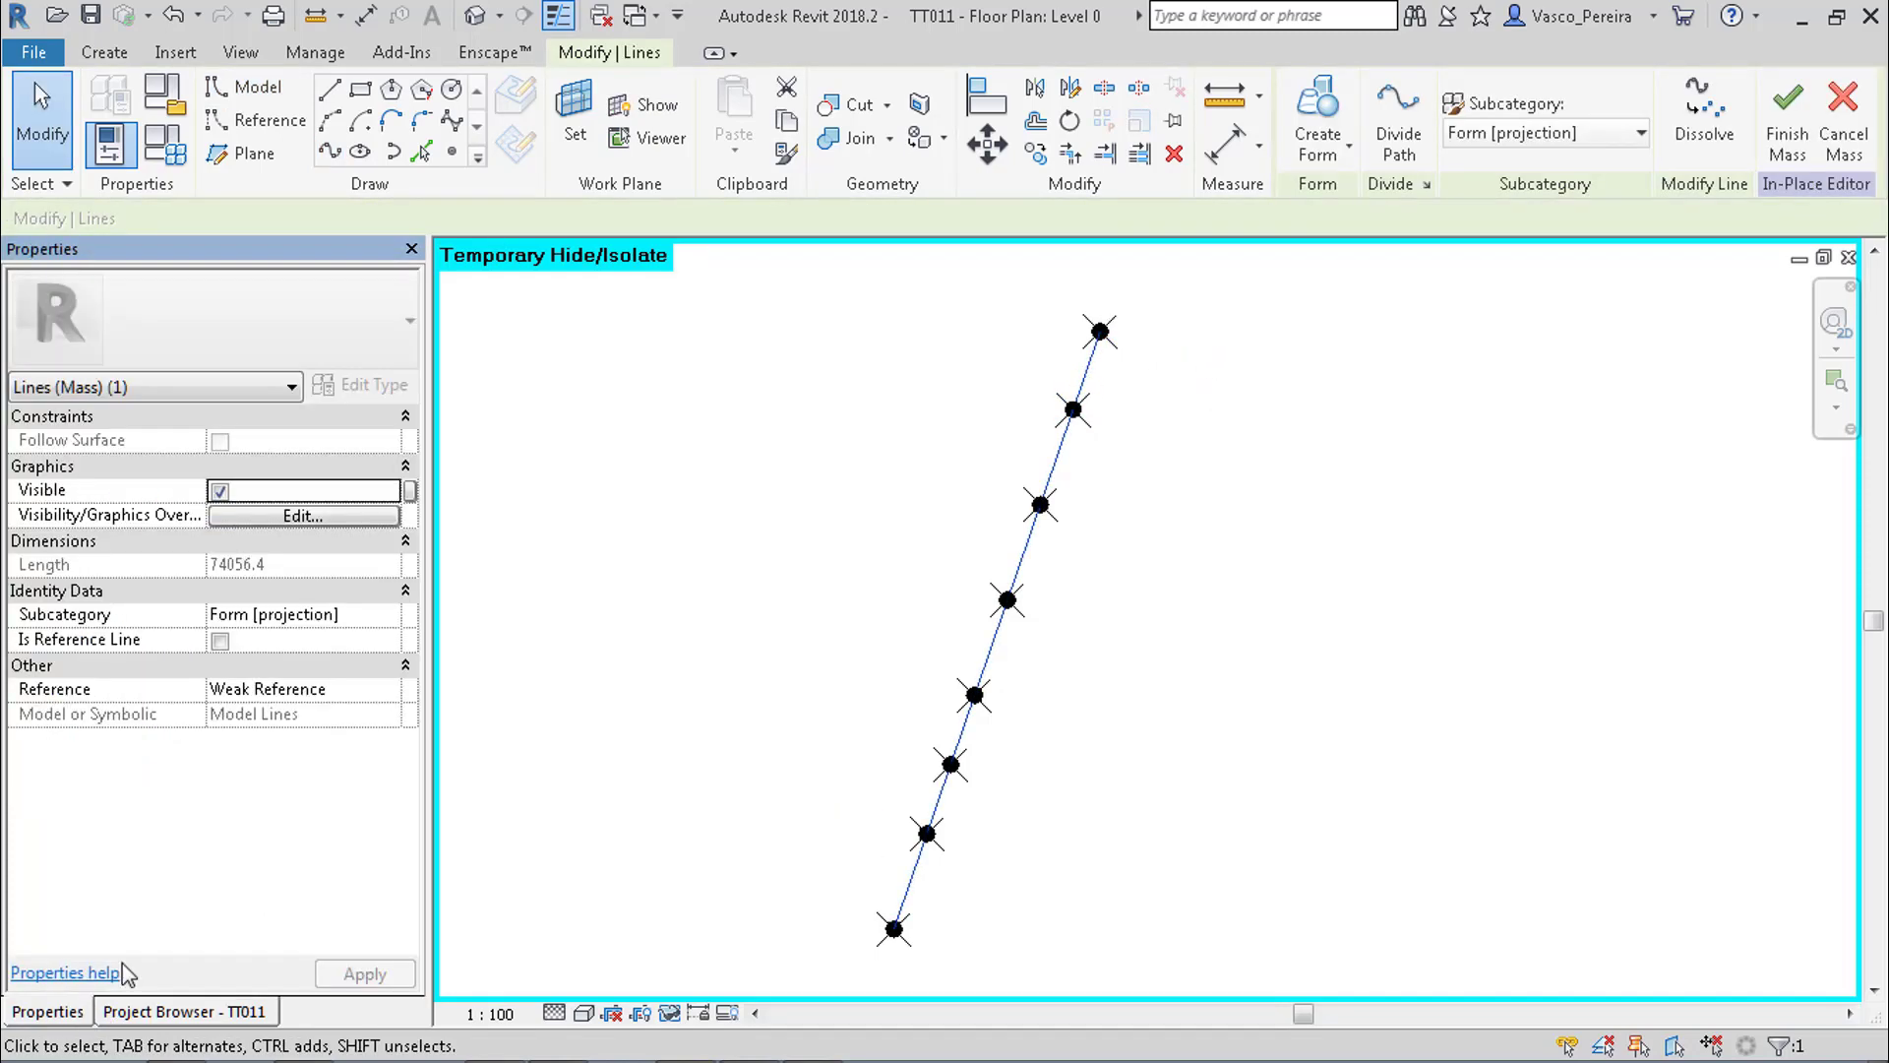
pyautogui.click(219, 641)
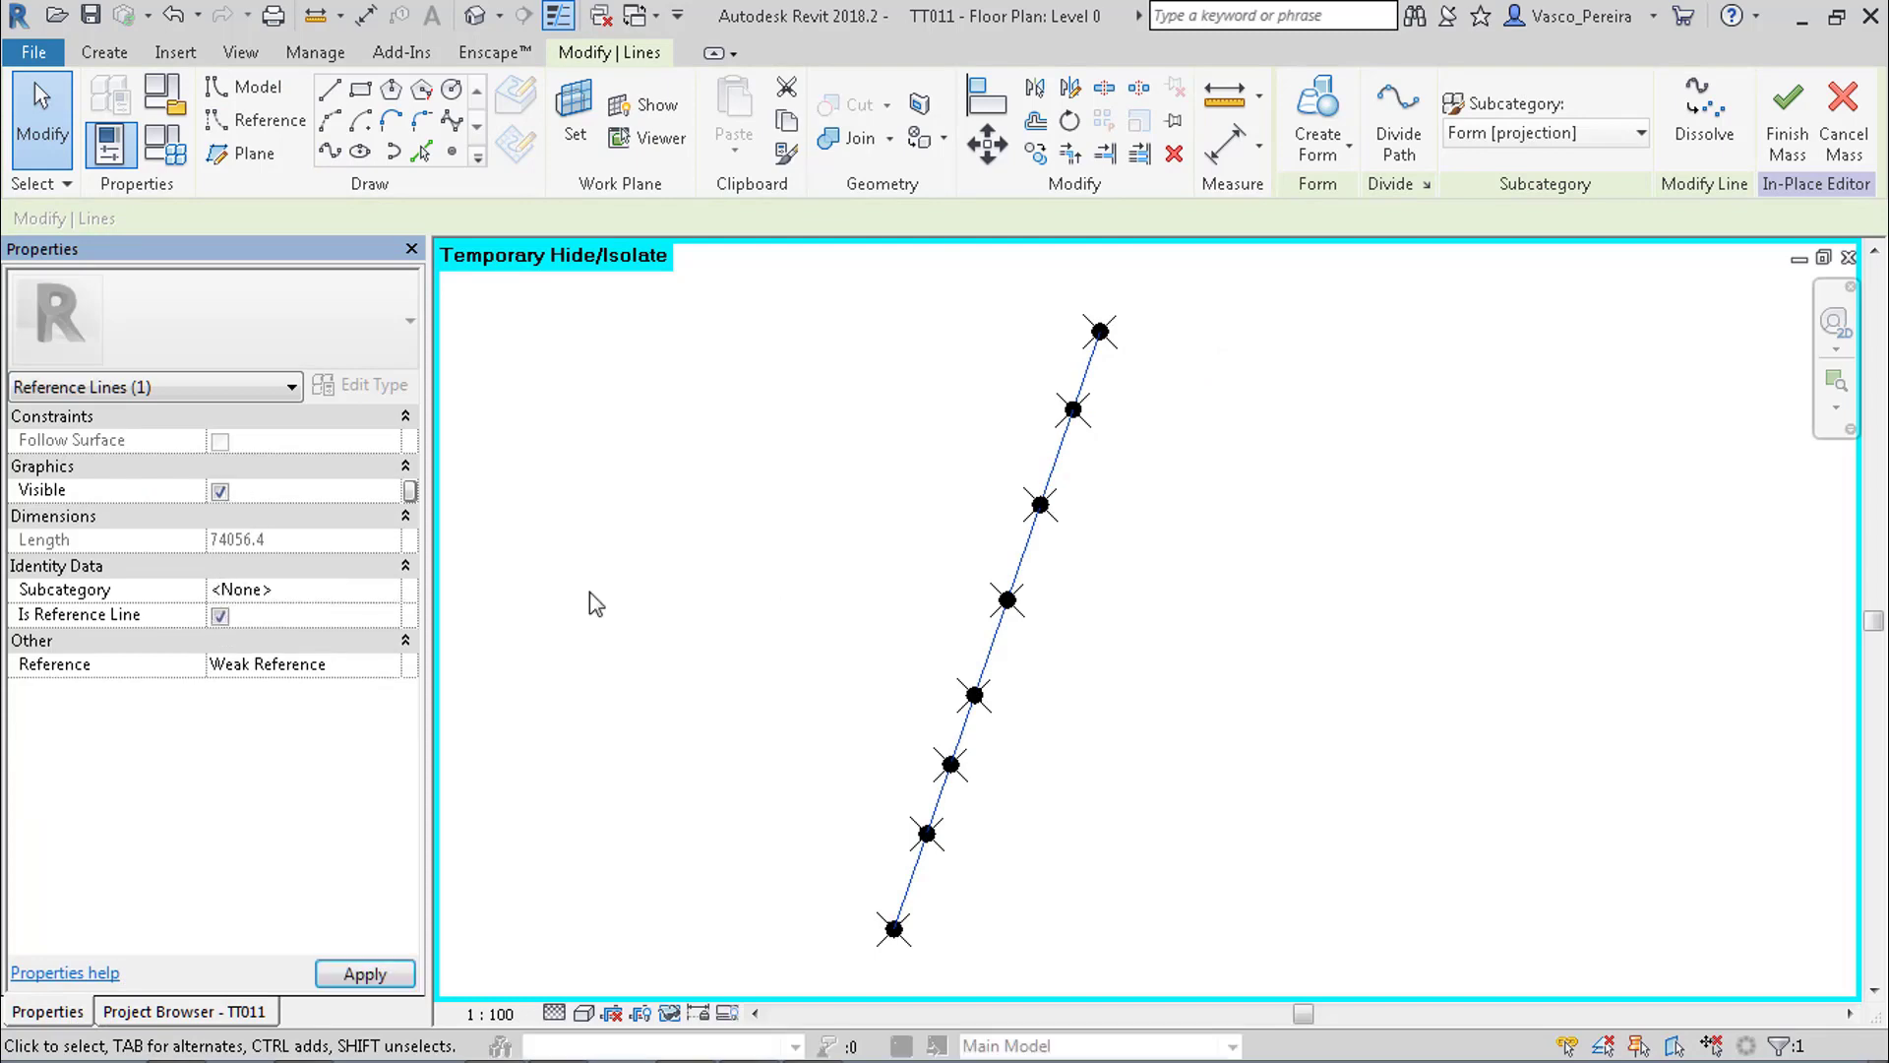
pyautogui.click(928, 291)
pyautogui.click(475, 15)
pyautogui.scroll(5, 1141, 512)
pyautogui.keyDown('shift'); pyautogui.moveTo(1167, 587); pyautogui.dragTo(1230, 549, button='middle'); pyautogui.keyUp('shift')
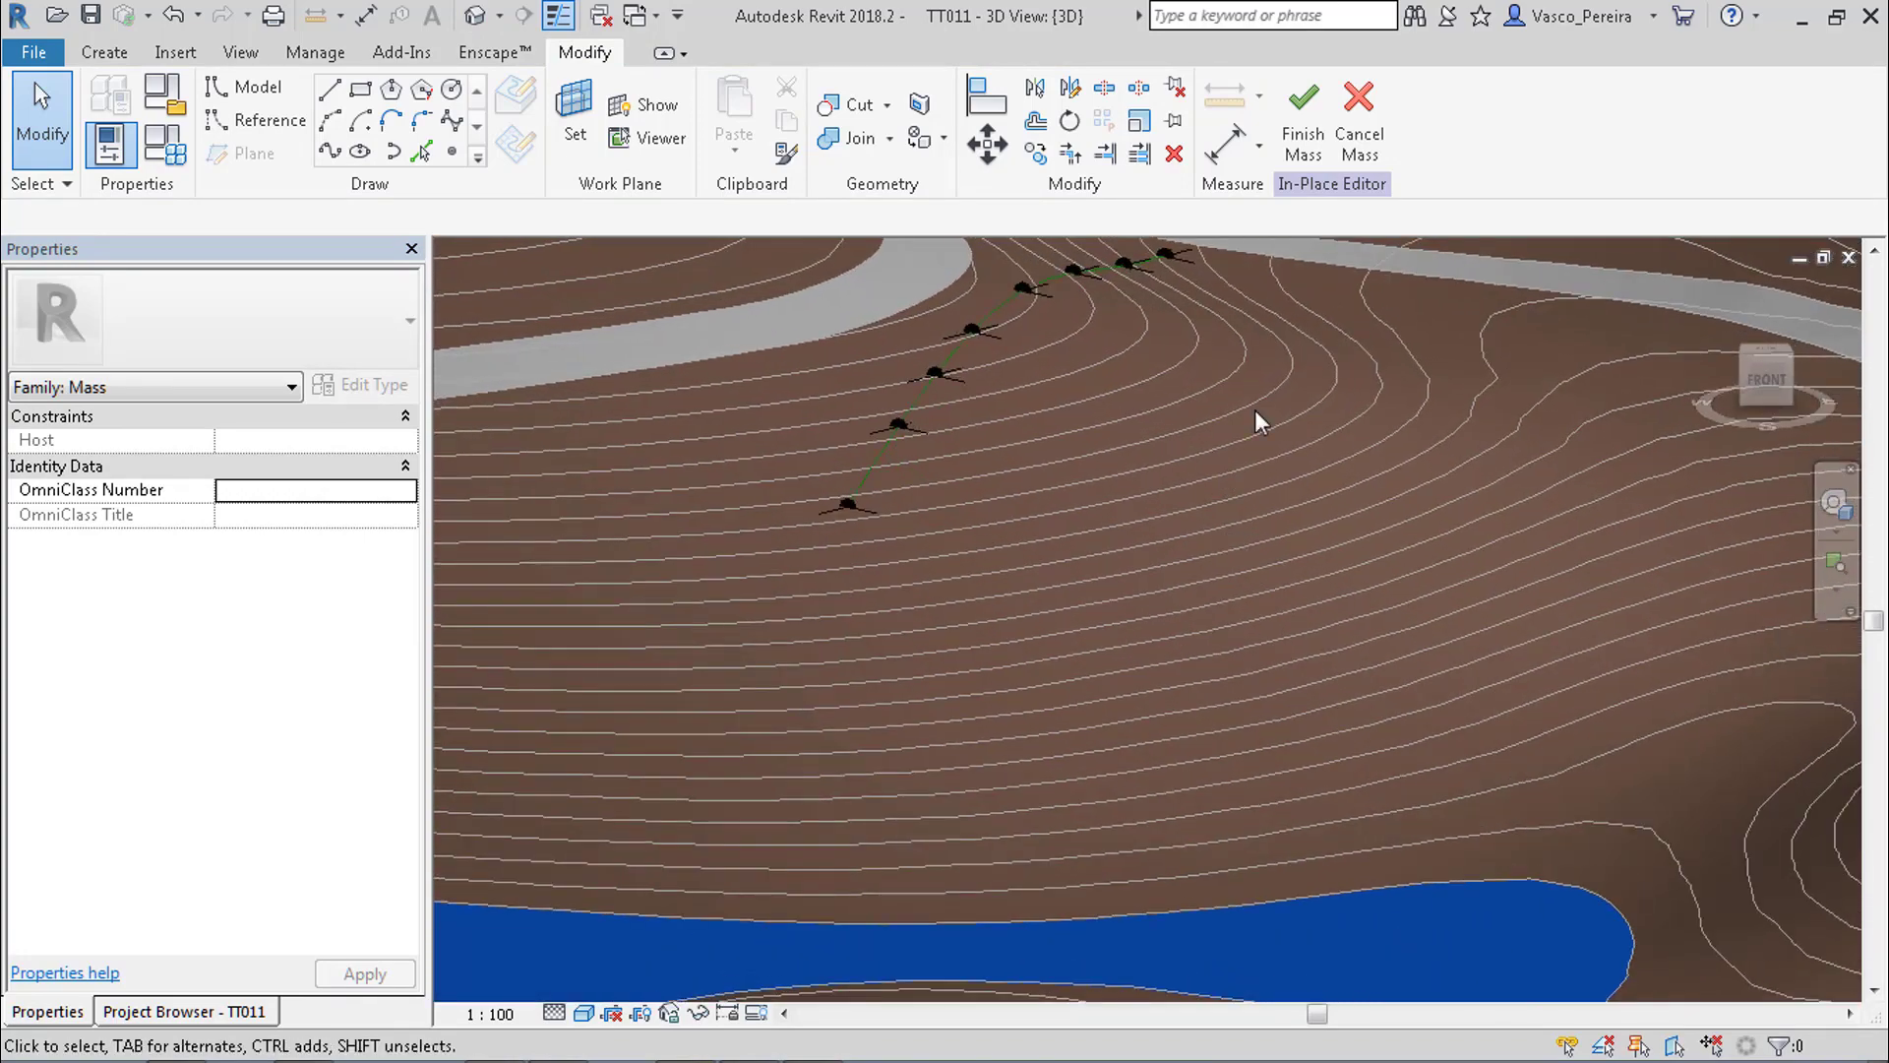
pyautogui.keyDown('shift'); pyautogui.moveTo(1255, 410); pyautogui.dragTo(1195, 492, button='middle'); pyautogui.keyUp('shift')
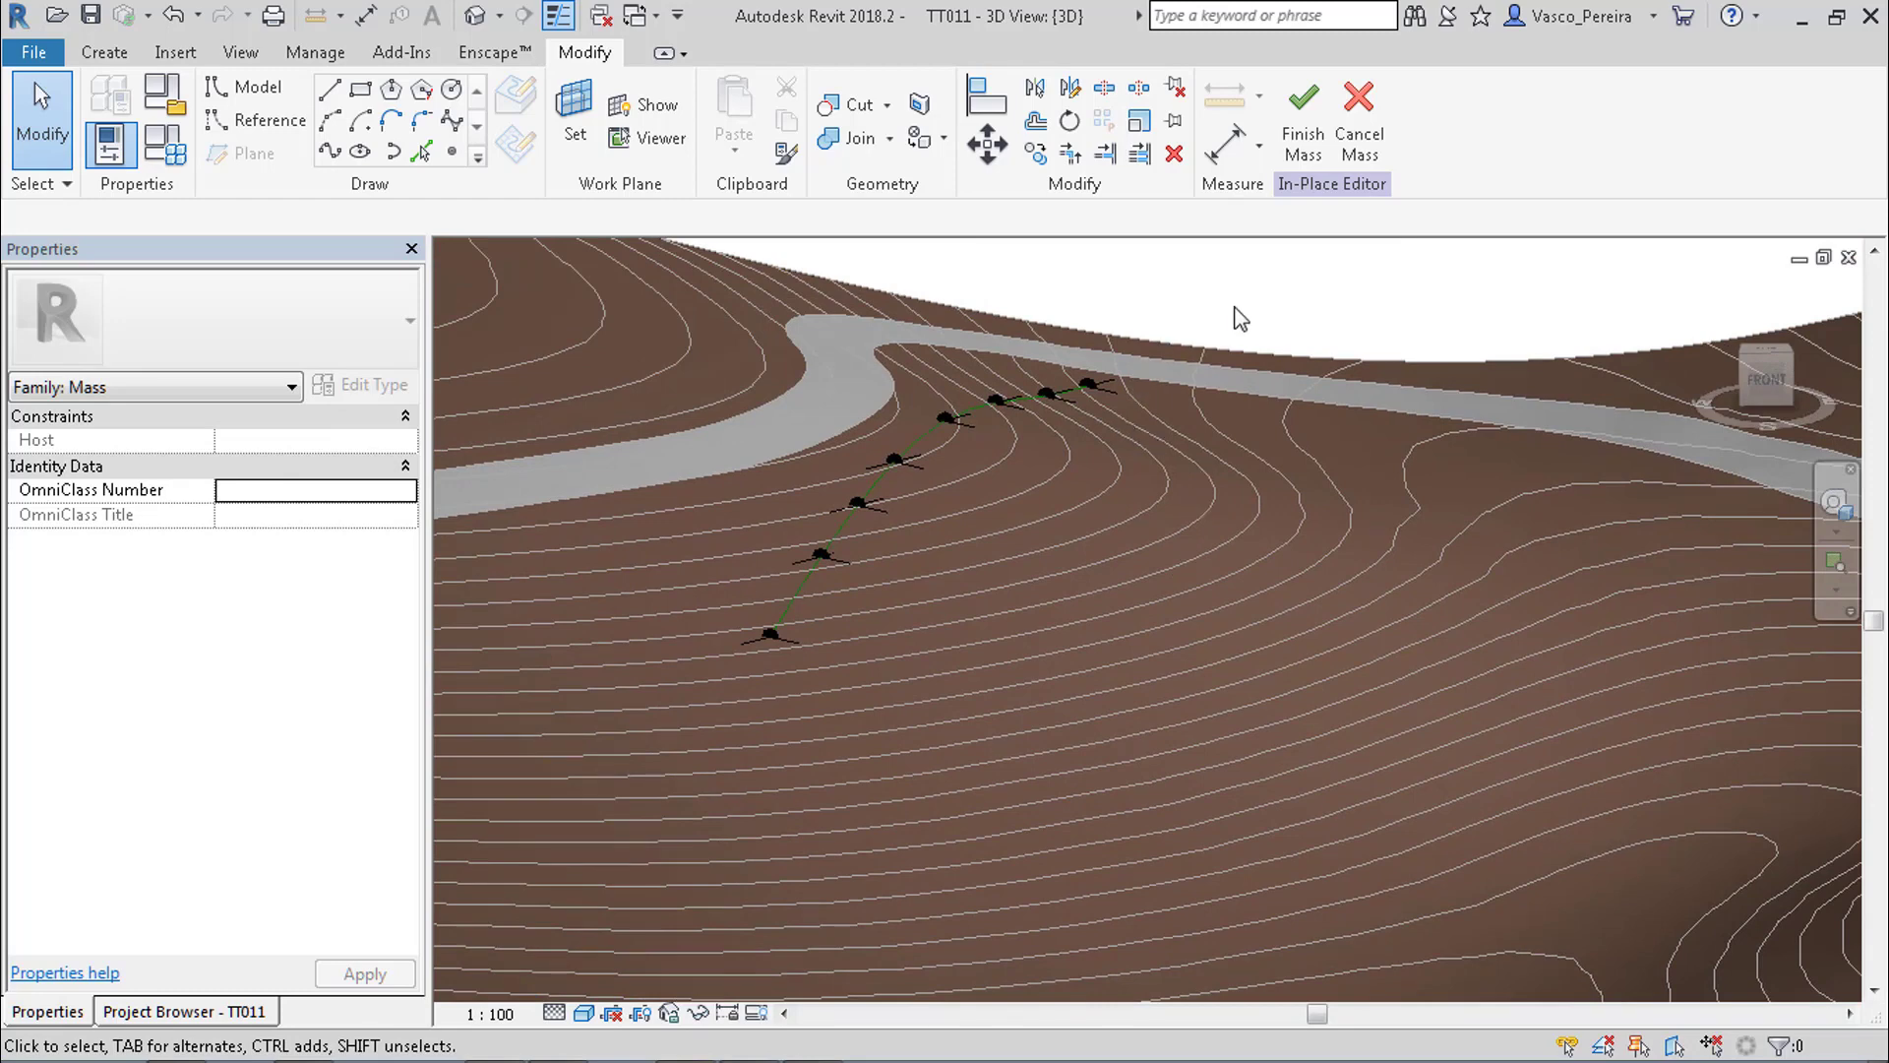
pyautogui.scroll(-2, 1201, 331)
# Return to the Level 0 floor plan and reset the temporary isolation.
pyautogui.hotkey('ctrl', 'Tab')
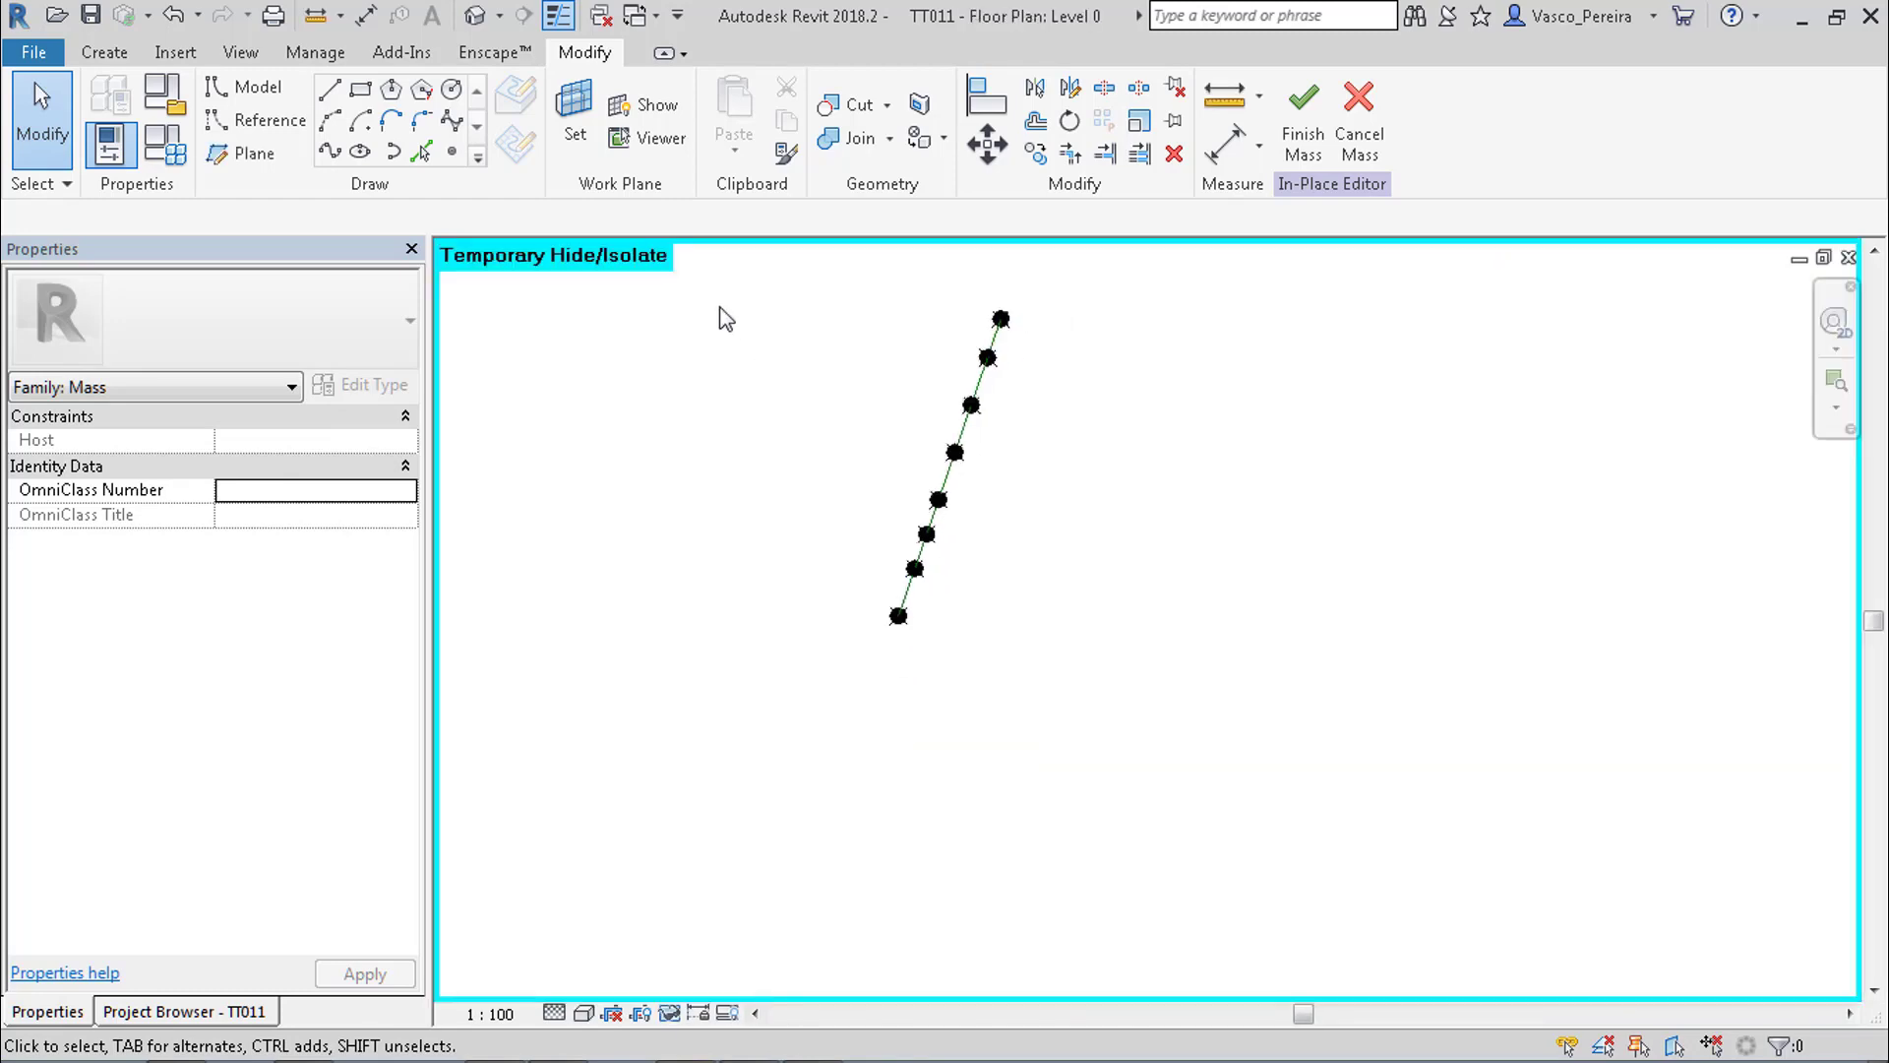
pyautogui.moveTo(738, 276); pyautogui.dragTo(1200, 689)
pyautogui.press('h')
pyautogui.press('r')
# Copy the CROSS row with its spline from the rectangle's upper-left corner partway along the upper edge, with Constrain off and Multiple on.
pyautogui.moveTo(847, 295); pyautogui.dragTo(856, 312, button='middle')
pyautogui.moveTo(775, 283); pyautogui.dragTo(1077, 748)
pyautogui.press('c')
pyautogui.press('o')
pyautogui.scroll(6, 1014, 345)
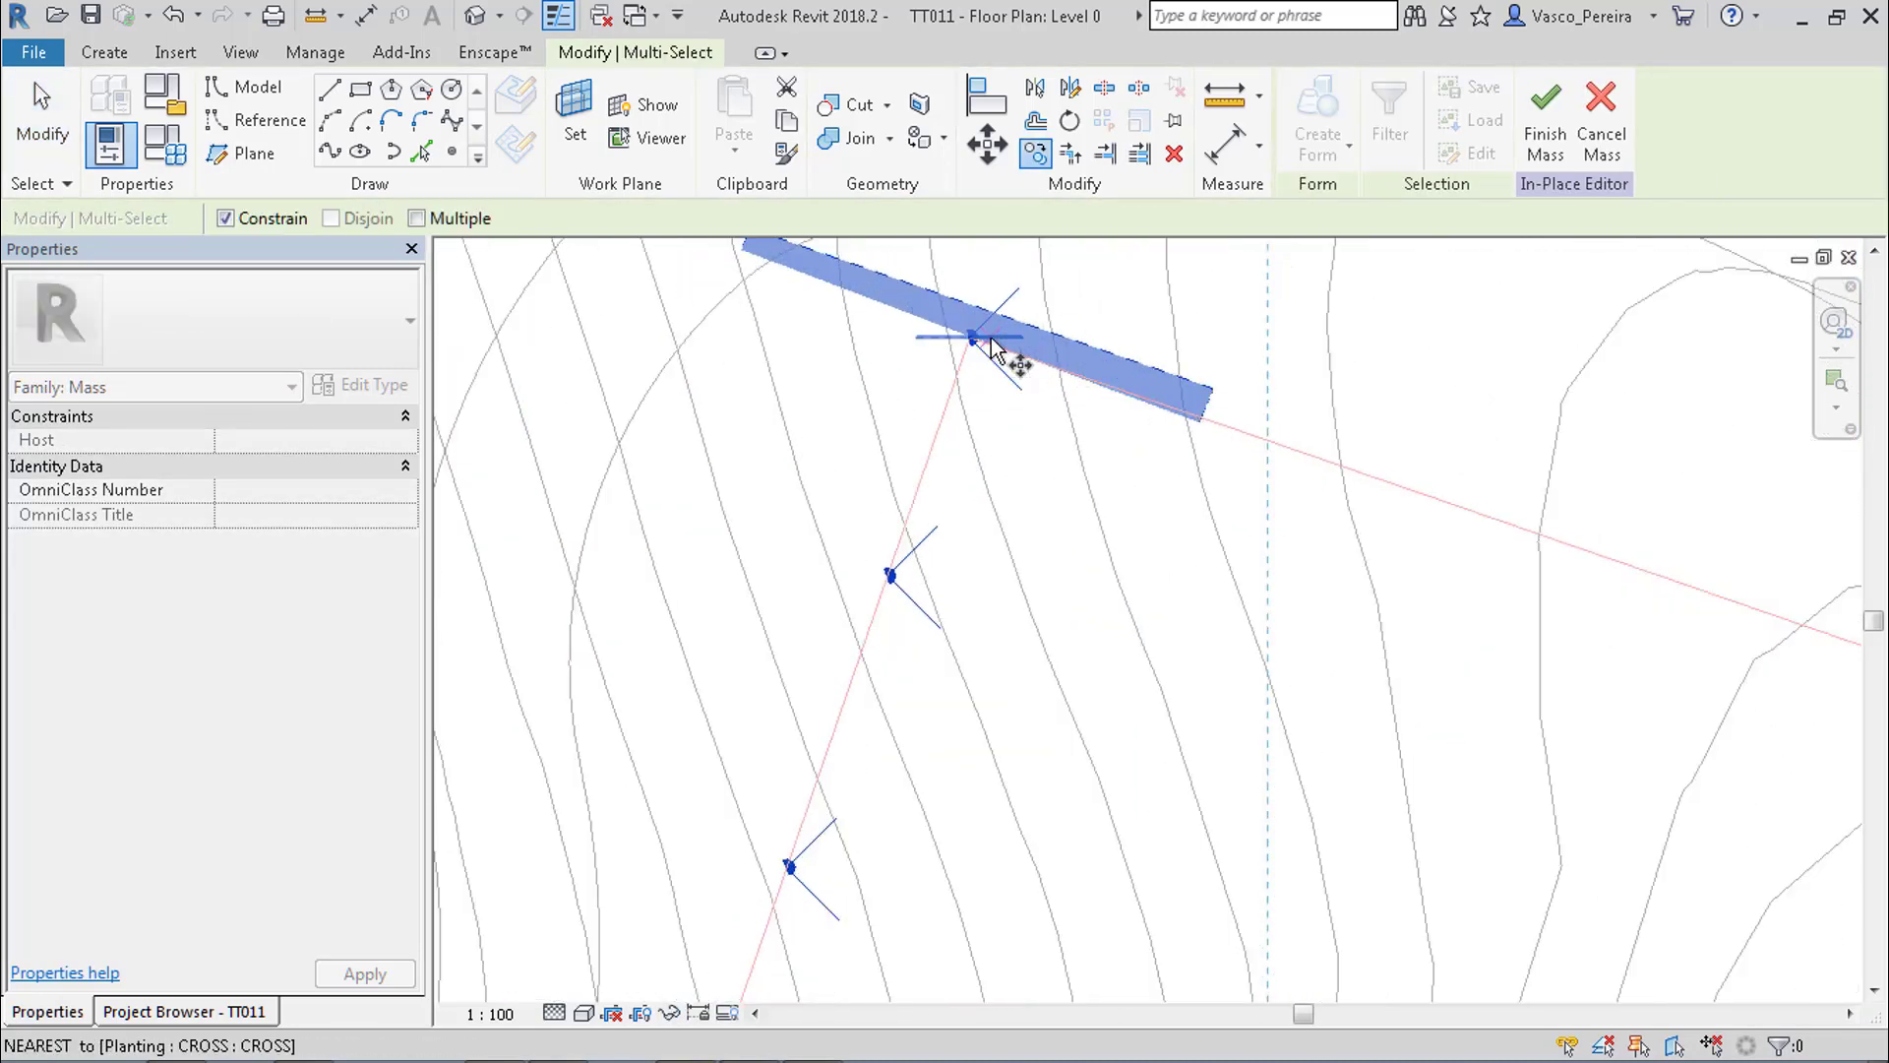
pyautogui.click(972, 337)
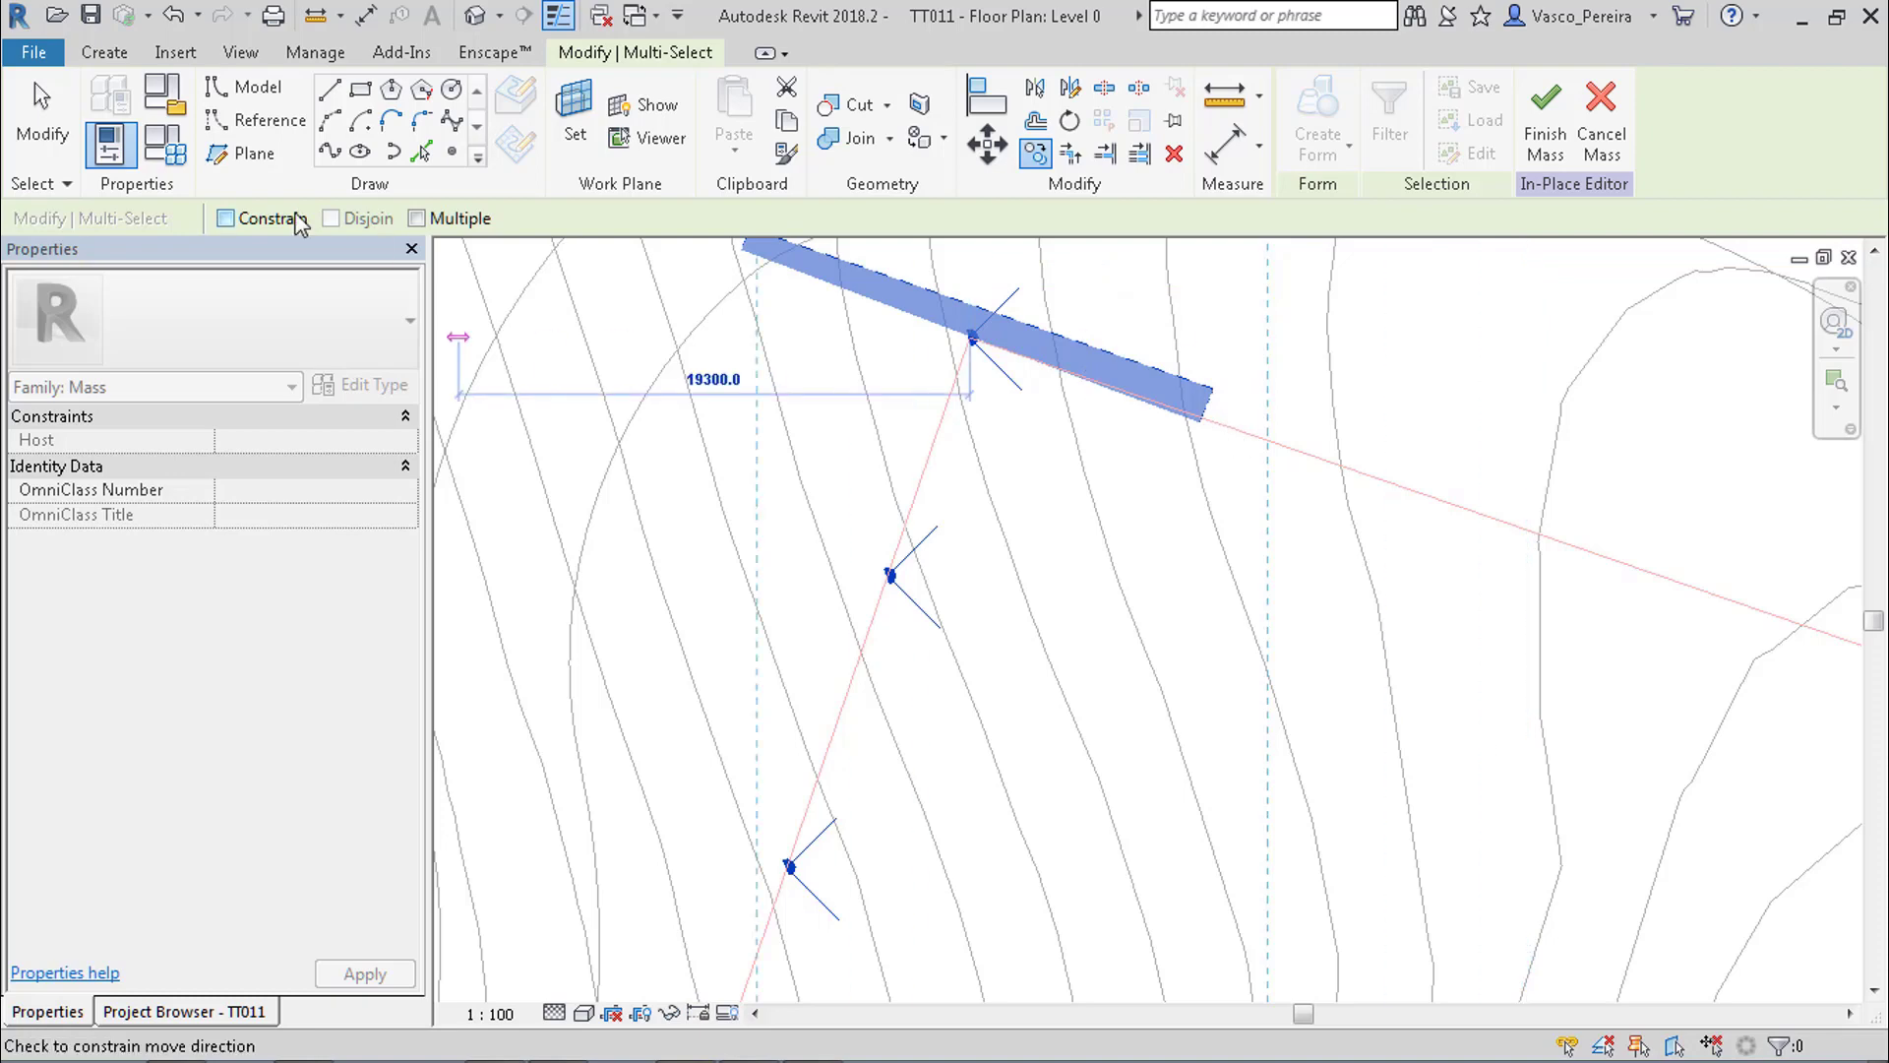
pyautogui.click(225, 218)
pyautogui.click(416, 218)
pyautogui.click(1320, 456)
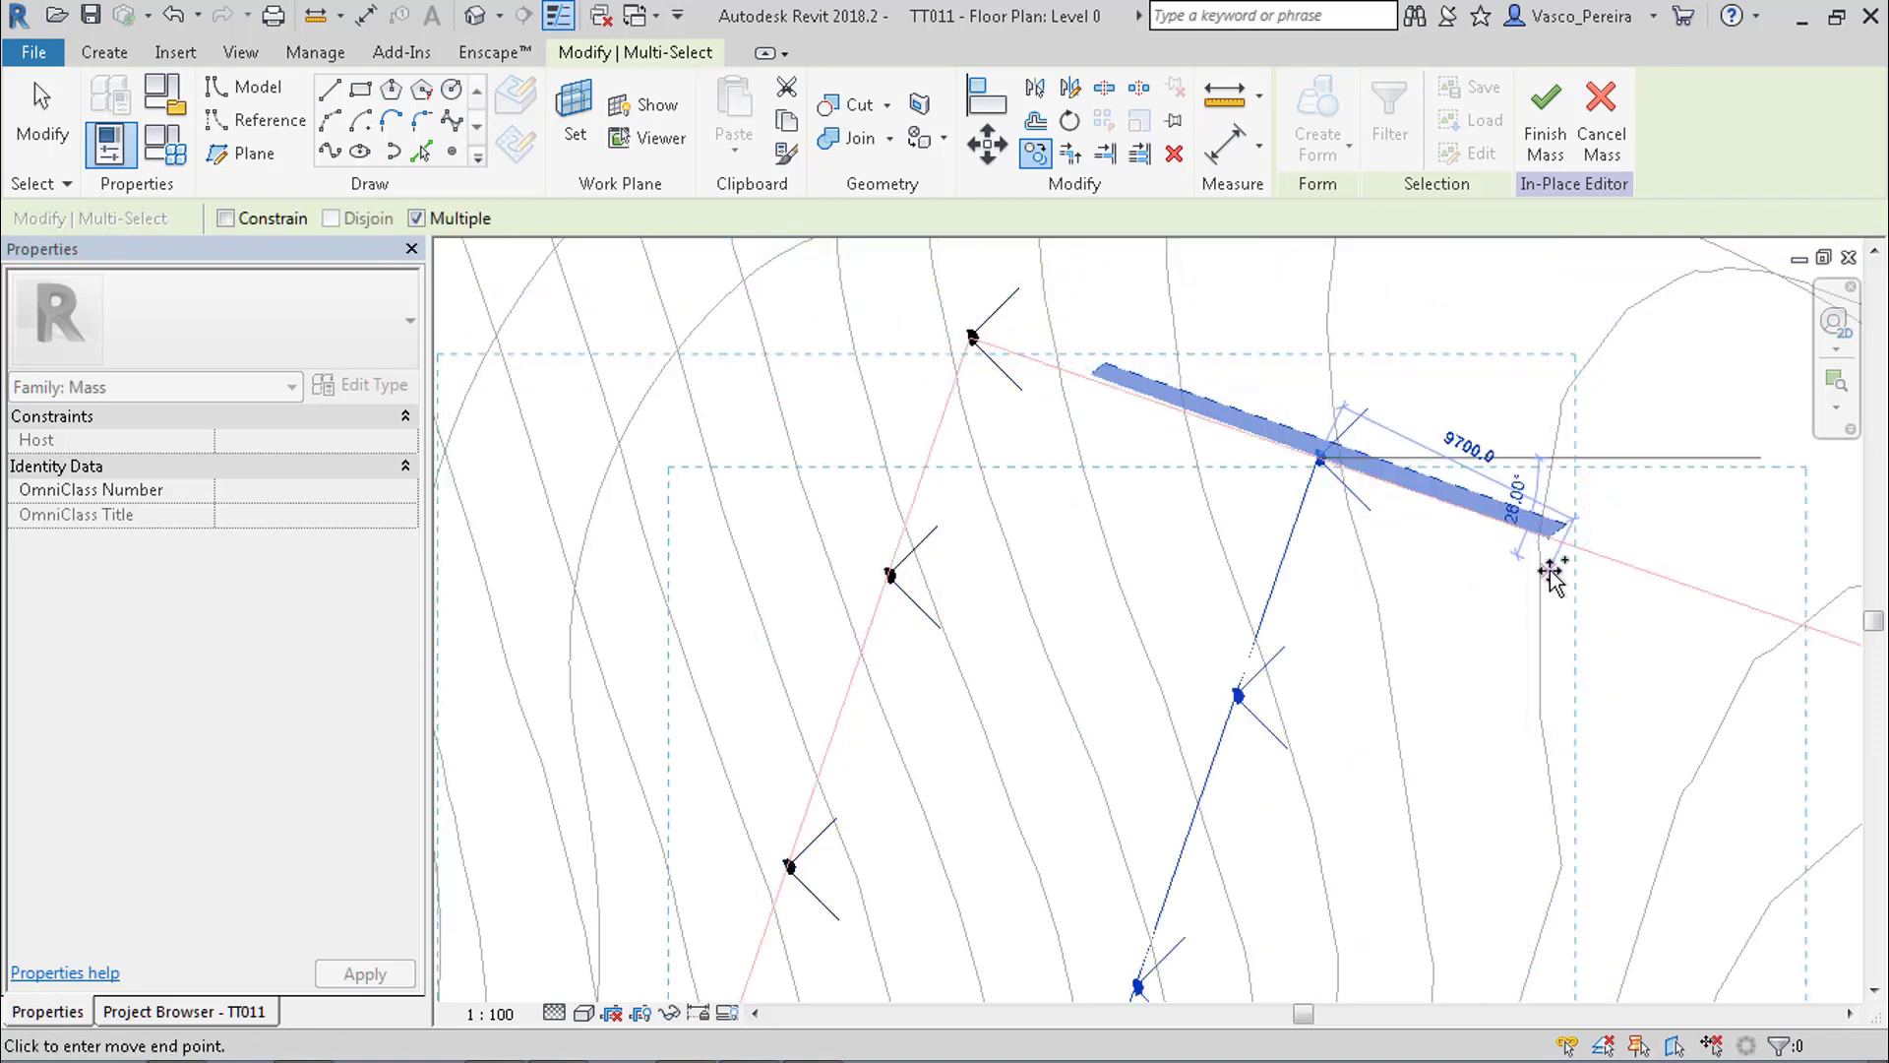
# Place three more copies of the row along the rectangle's upper edge, the last one at its upper-right corner.
pyautogui.click(1659, 571)
pyautogui.scroll(1, 1713, 633)
pyautogui.moveTo(1712, 633); pyautogui.dragTo(1204, 344, button='middle')
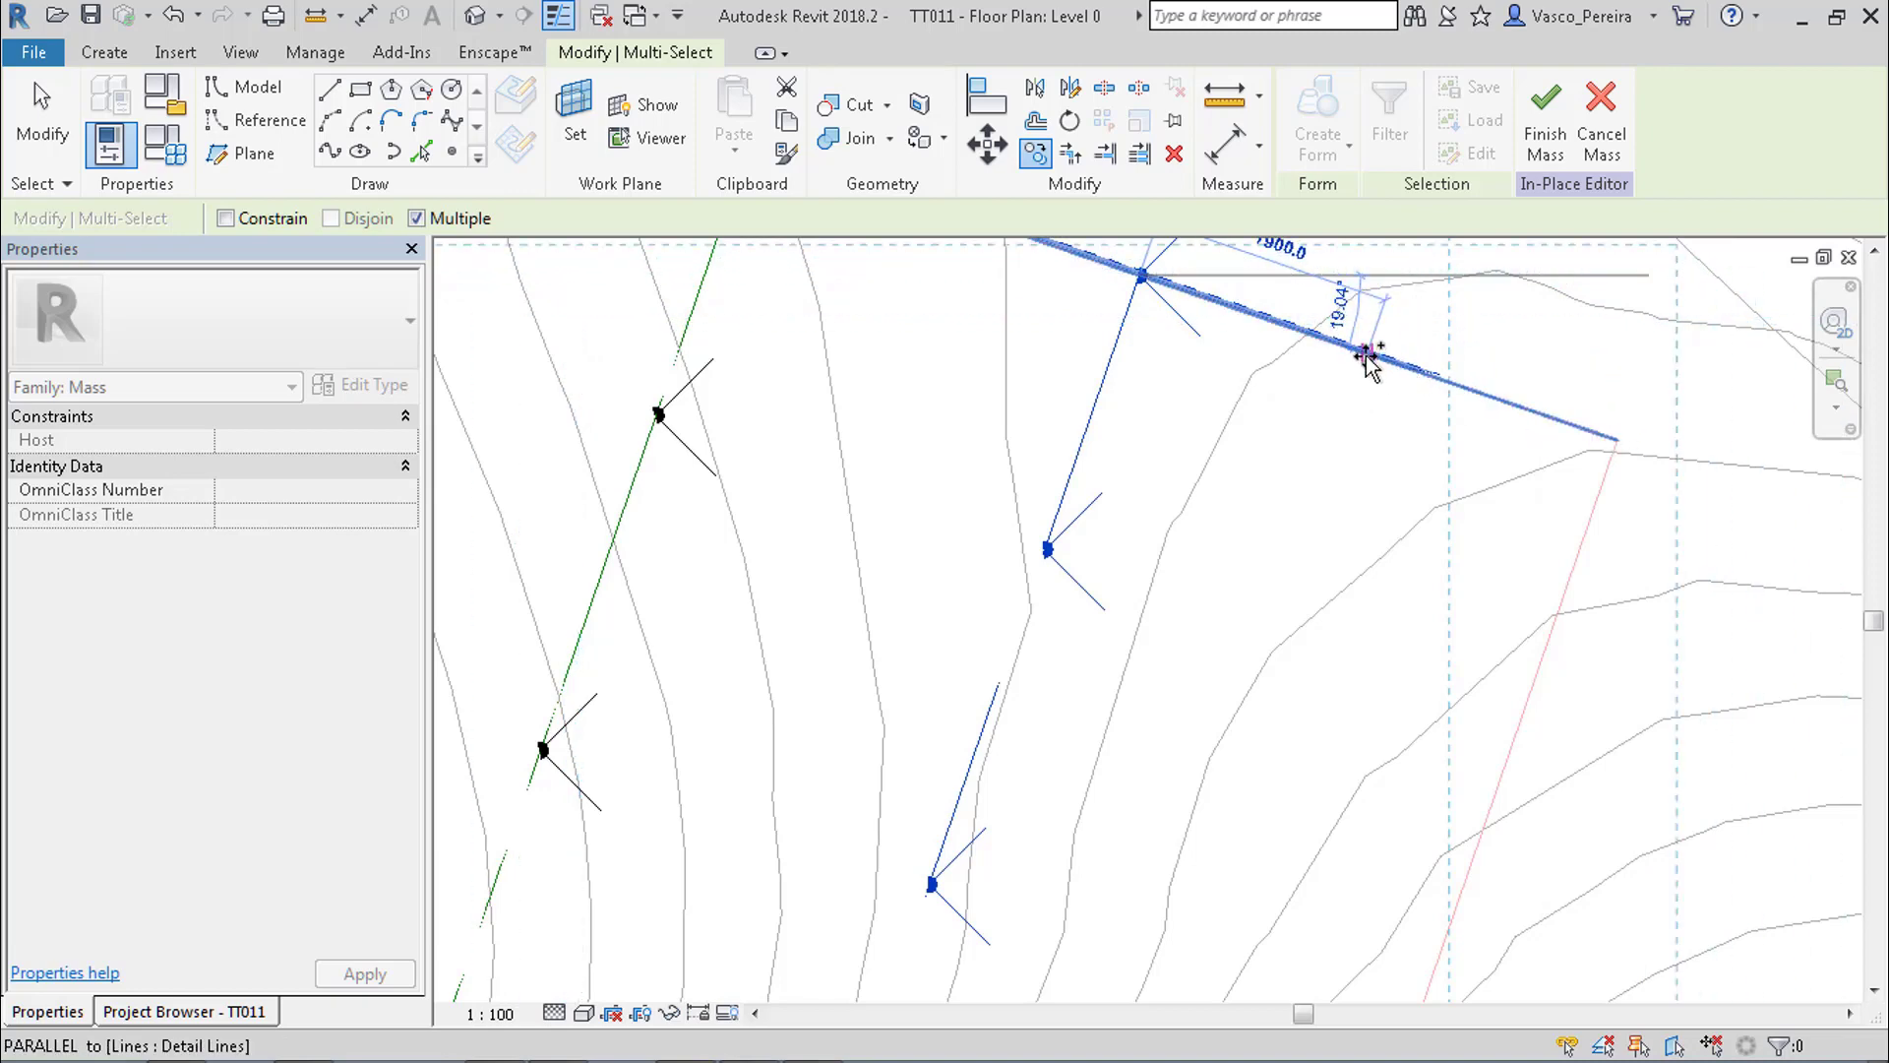
pyautogui.click(1364, 355)
pyautogui.click(1618, 441)
pyautogui.scroll(-4, 1620, 443)
pyautogui.press('Escape')
pyautogui.press('Escape')
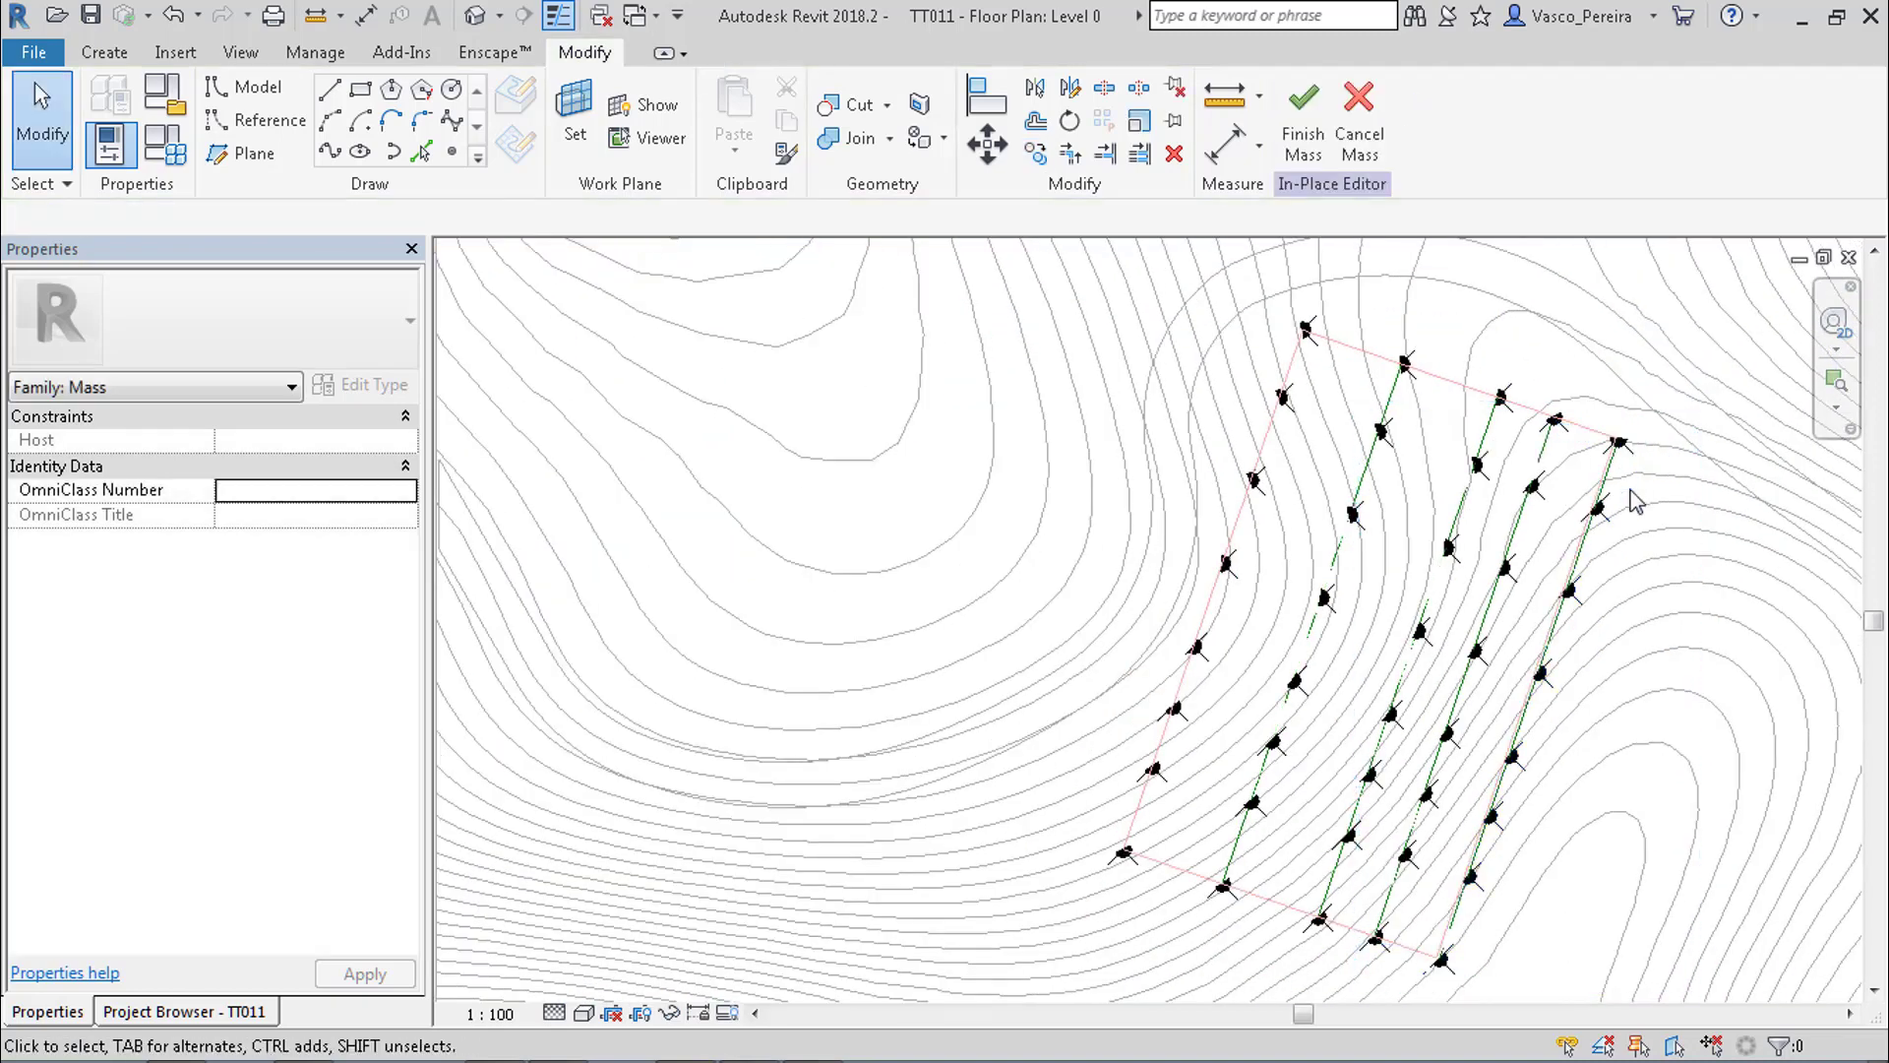
# Create a form in the 3D view from the five reference-line splines running across the terrain.
pyautogui.scroll(-2, 1636, 502)
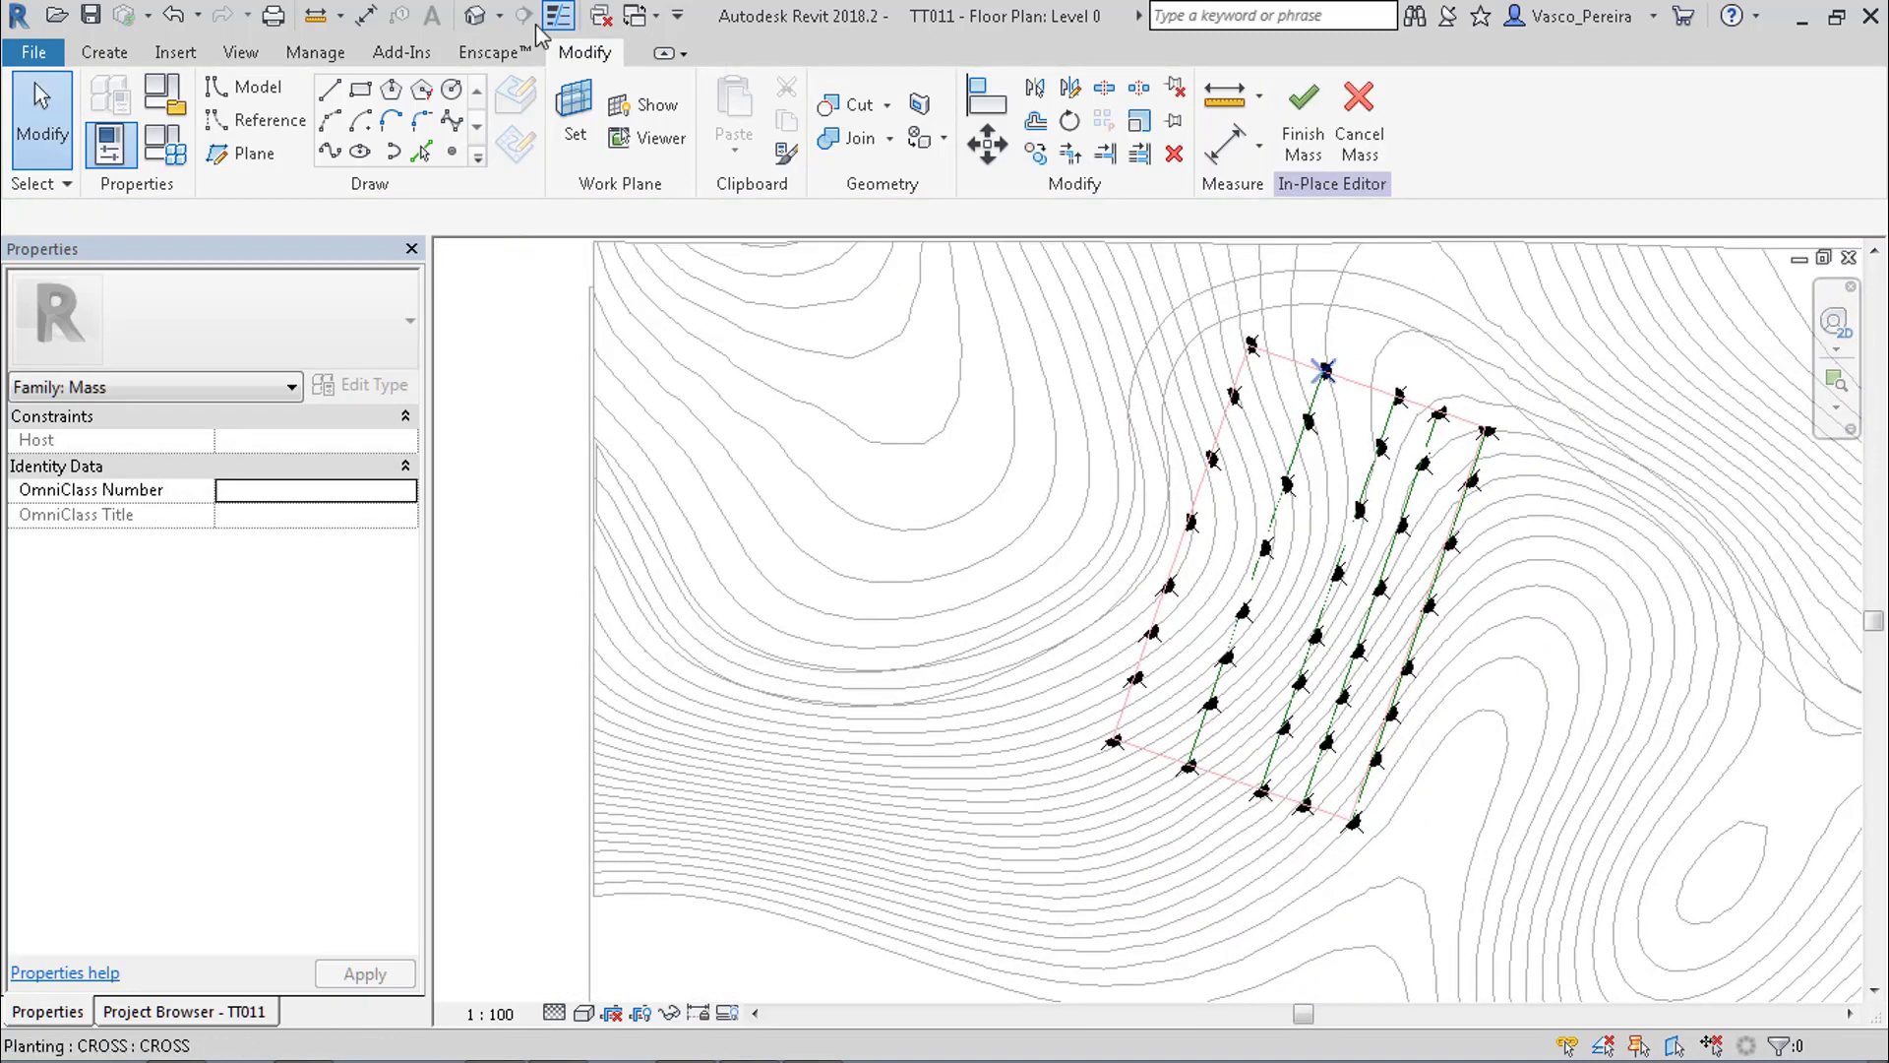
pyautogui.click(506, 21)
pyautogui.keyDown('shift'); pyautogui.moveTo(1574, 423); pyautogui.dragTo(966, 308, button='middle'); pyautogui.keyUp('shift')
pyautogui.click(1314, 507)
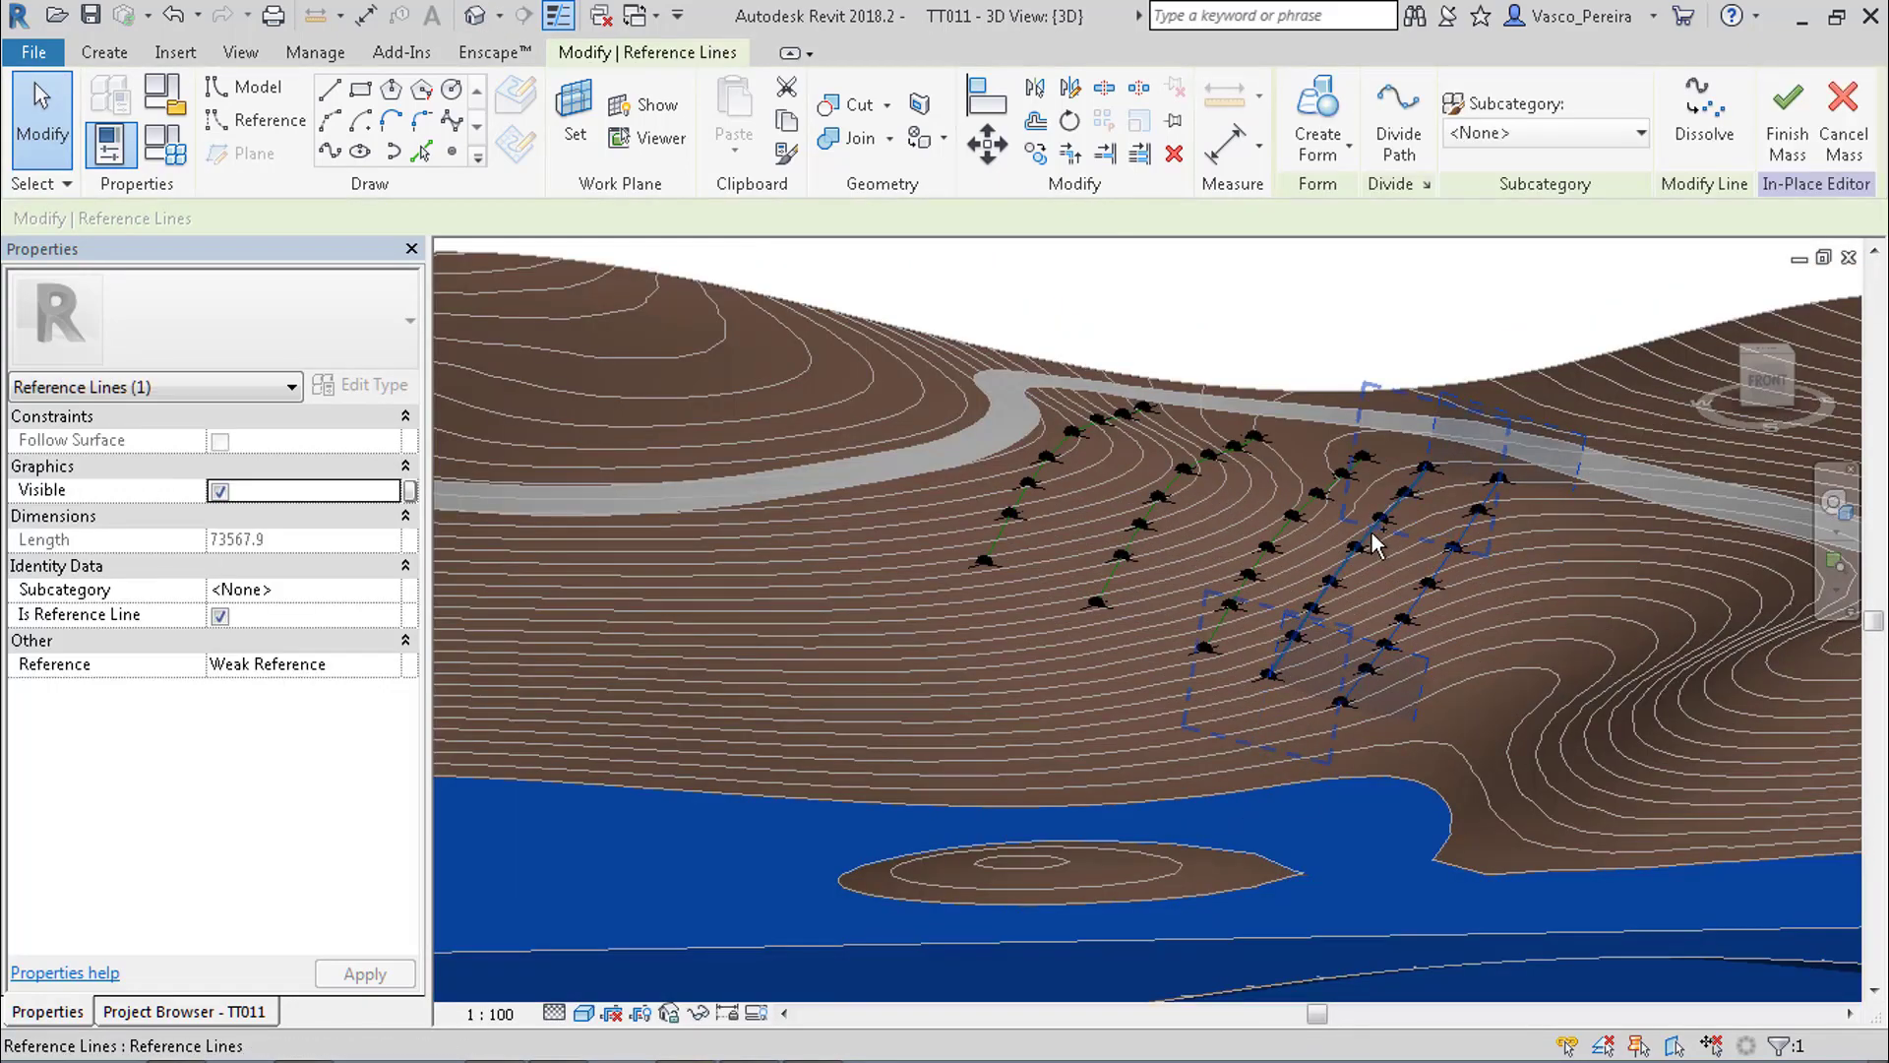
pyautogui.keyDown('ctrl'); pyautogui.click(1308, 499); pyautogui.keyUp('ctrl')
pyautogui.keyDown('ctrl'); pyautogui.click(1234, 453); pyautogui.keyUp('ctrl')
pyautogui.keyDown('shift'); pyautogui.click(1243, 455); pyautogui.keyUp('shift')
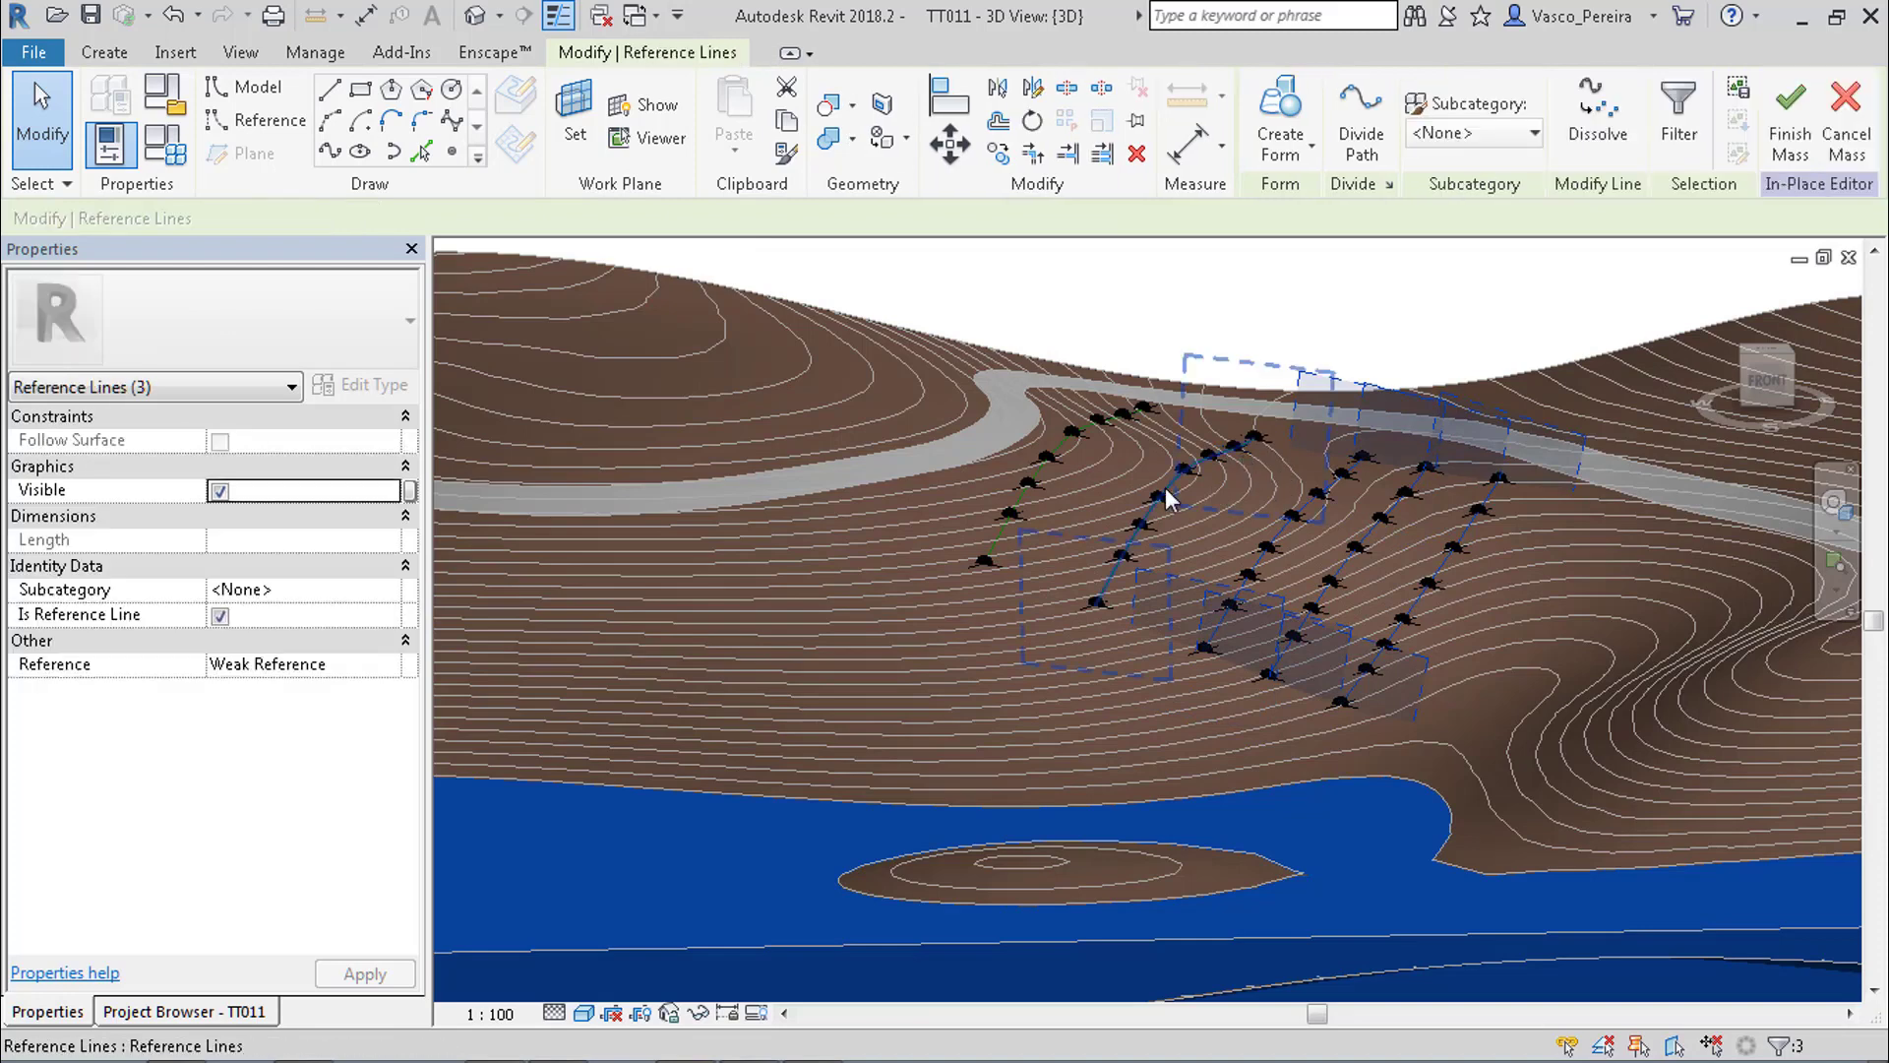
pyautogui.keyDown('ctrl'); pyautogui.click(1164, 487); pyautogui.keyUp('ctrl')
pyautogui.keyDown('ctrl'); pyautogui.click(1061, 442); pyautogui.keyUp('ctrl')
pyautogui.press('c')
pyautogui.press('f')
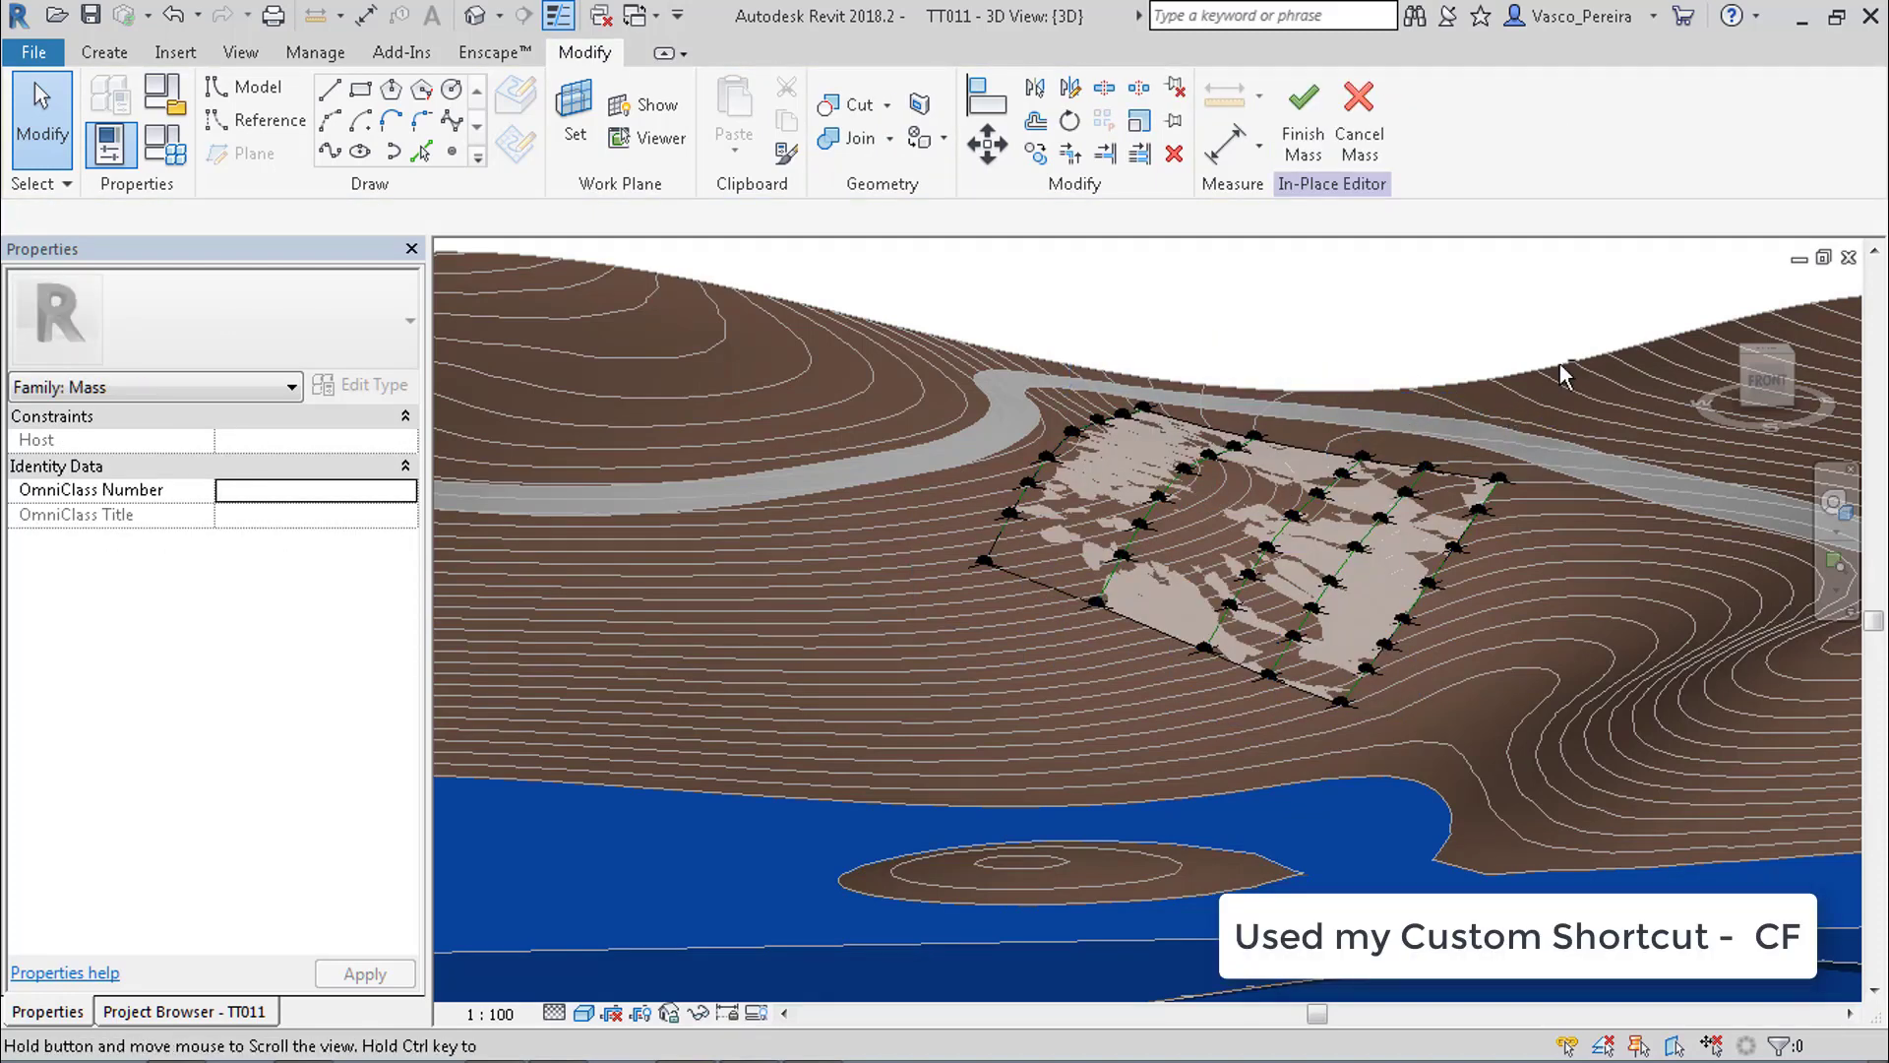
# From the front view, select the mass elements and filter the selection to the Reference Points category only.
pyautogui.keyDown('shift'); pyautogui.moveTo(1543, 384); pyautogui.dragTo(1496, 348, button='middle'); pyautogui.keyUp('shift')
pyautogui.click(1775, 376)
pyautogui.scroll(5, 1224, 479)
pyautogui.moveTo(1202, 557); pyautogui.dragTo(1244, 489, button='middle')
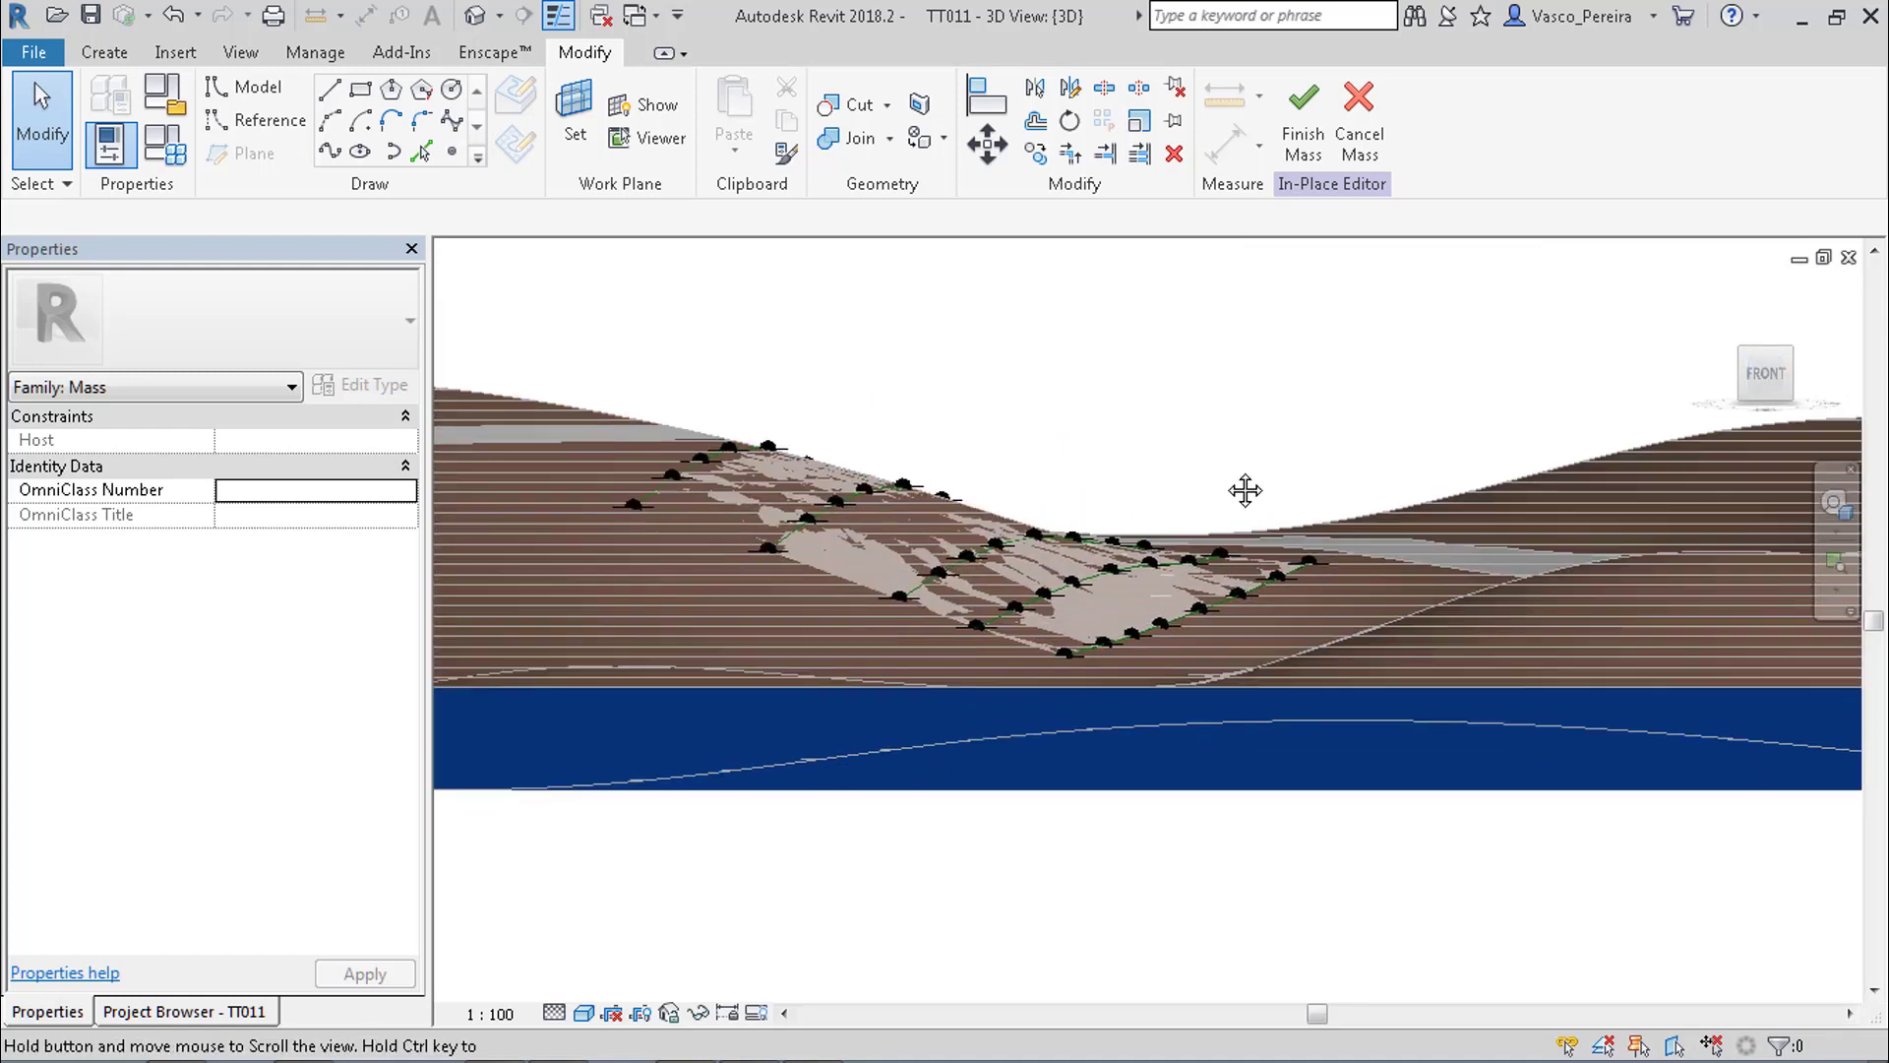
pyautogui.moveTo(578, 368); pyautogui.dragTo(1467, 814)
pyautogui.click(1512, 113)
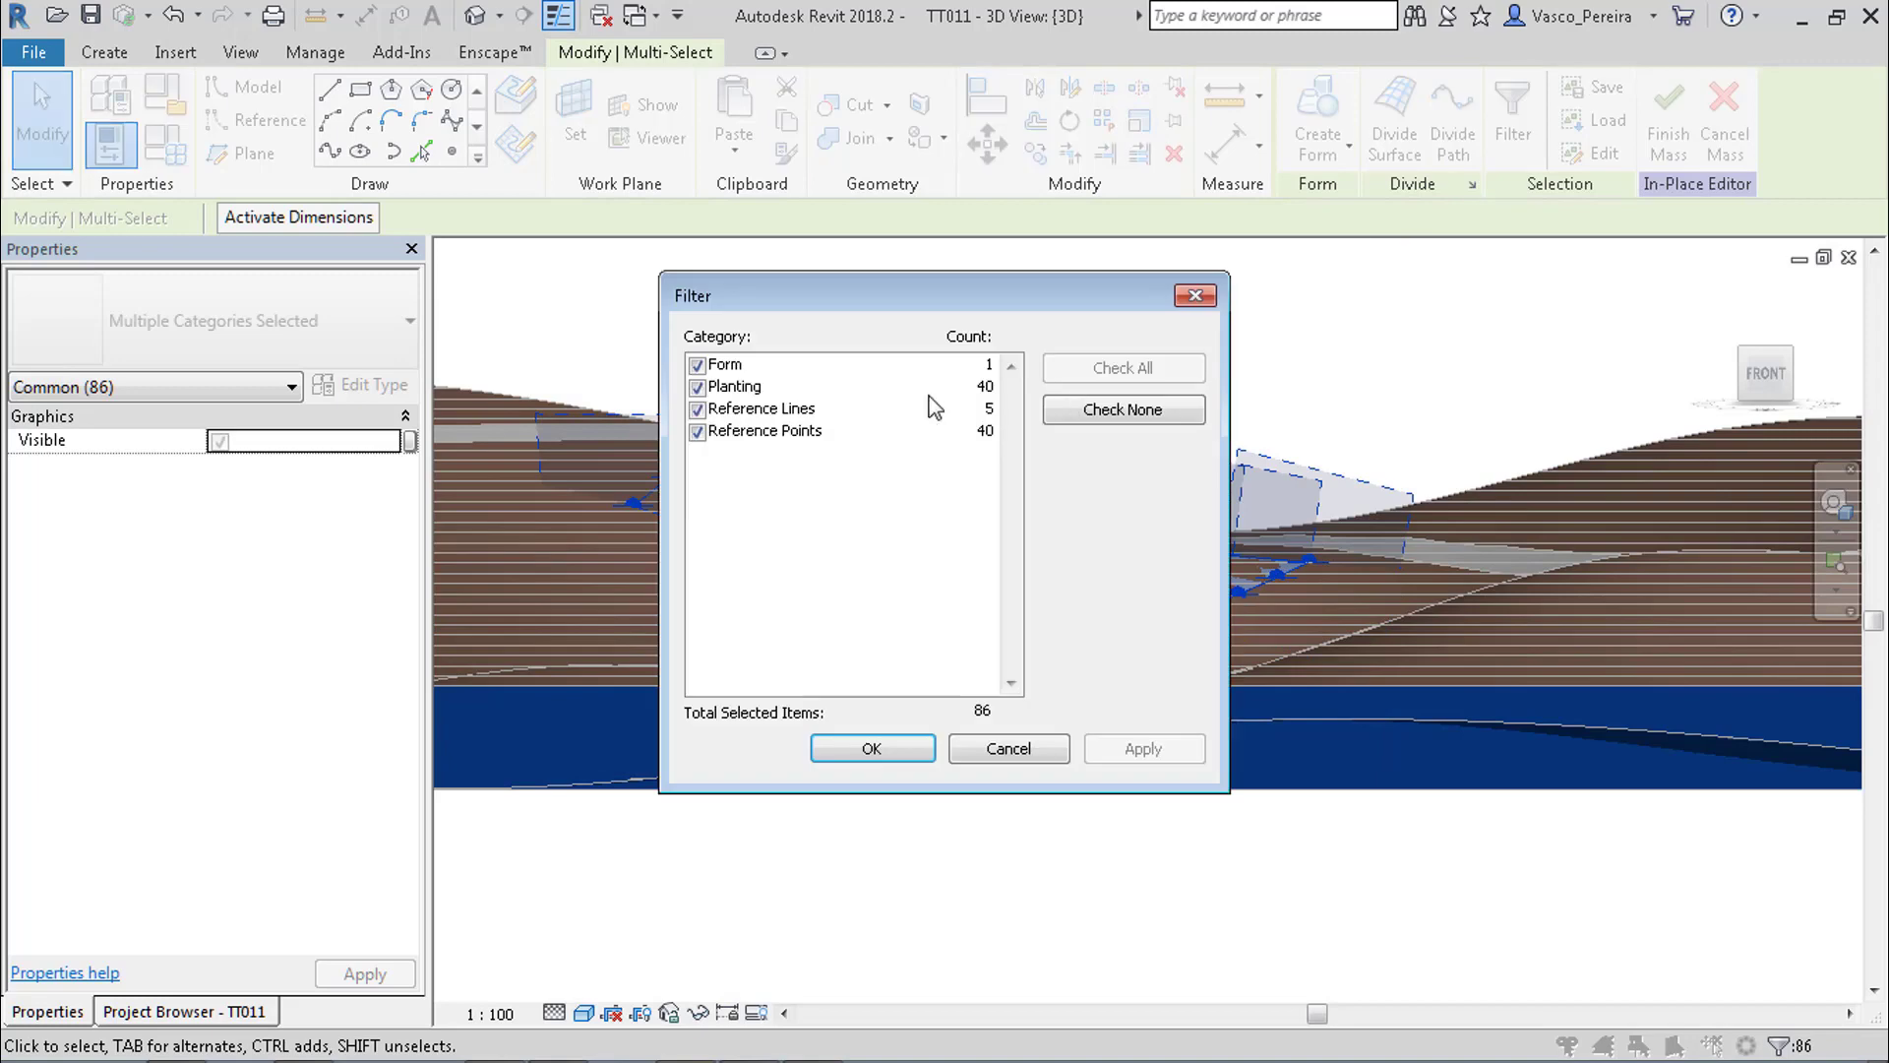
pyautogui.click(1122, 410)
pyautogui.click(769, 411)
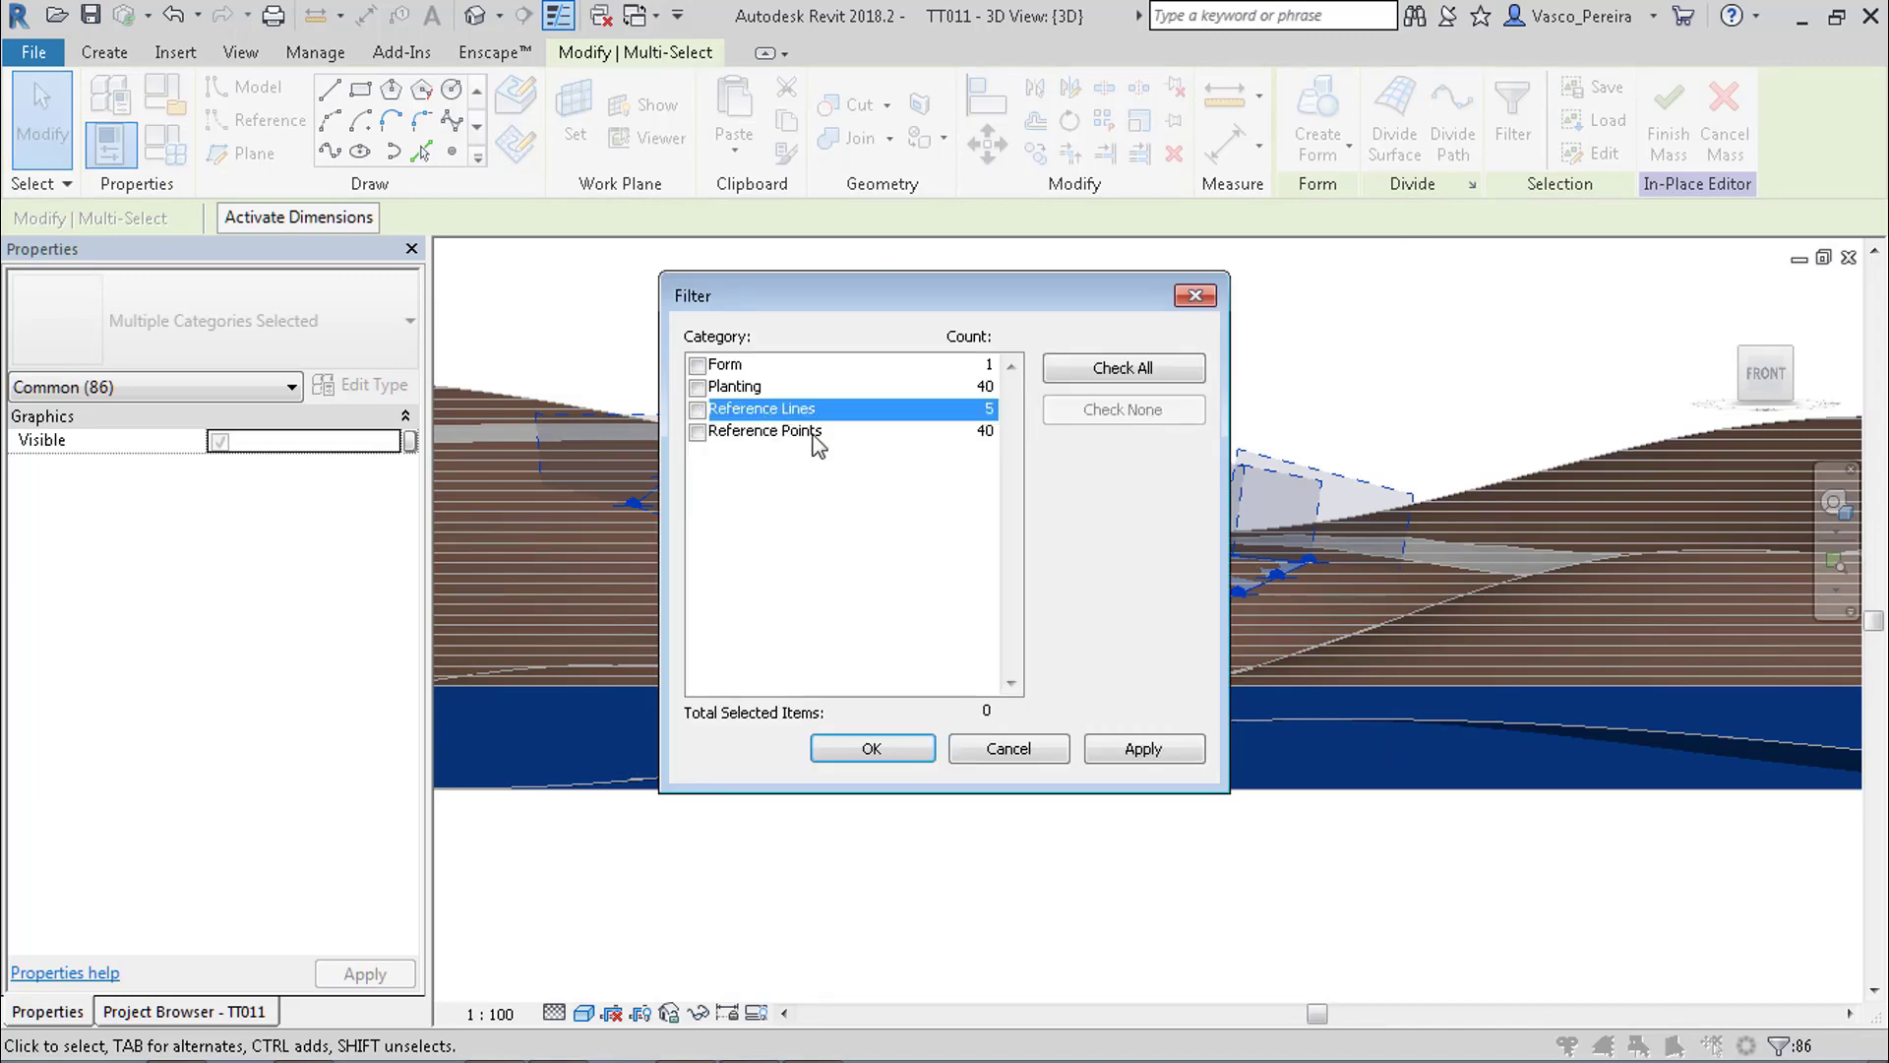
pyautogui.click(814, 433)
pyautogui.click(874, 749)
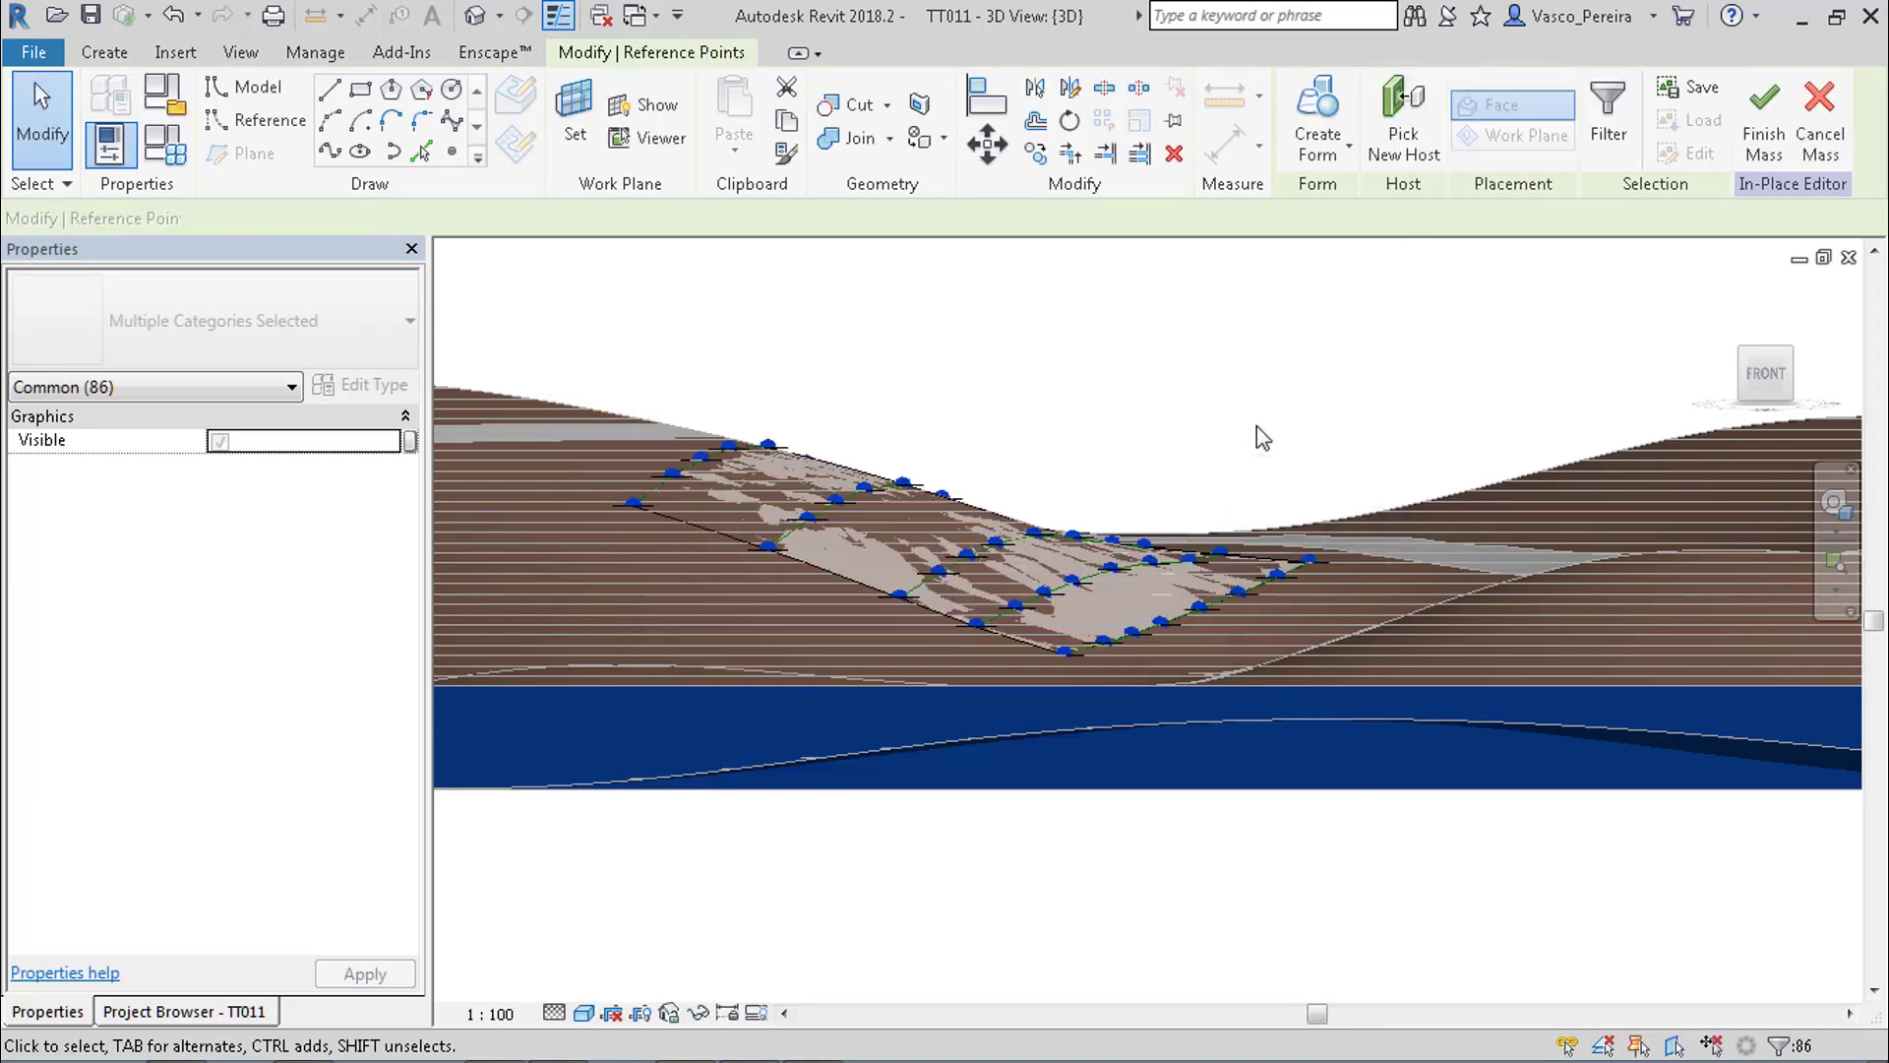
# Set the host of the selected reference points to Level : Level 0.
pyautogui.moveTo(1267, 414); pyautogui.dragTo(1242, 300)
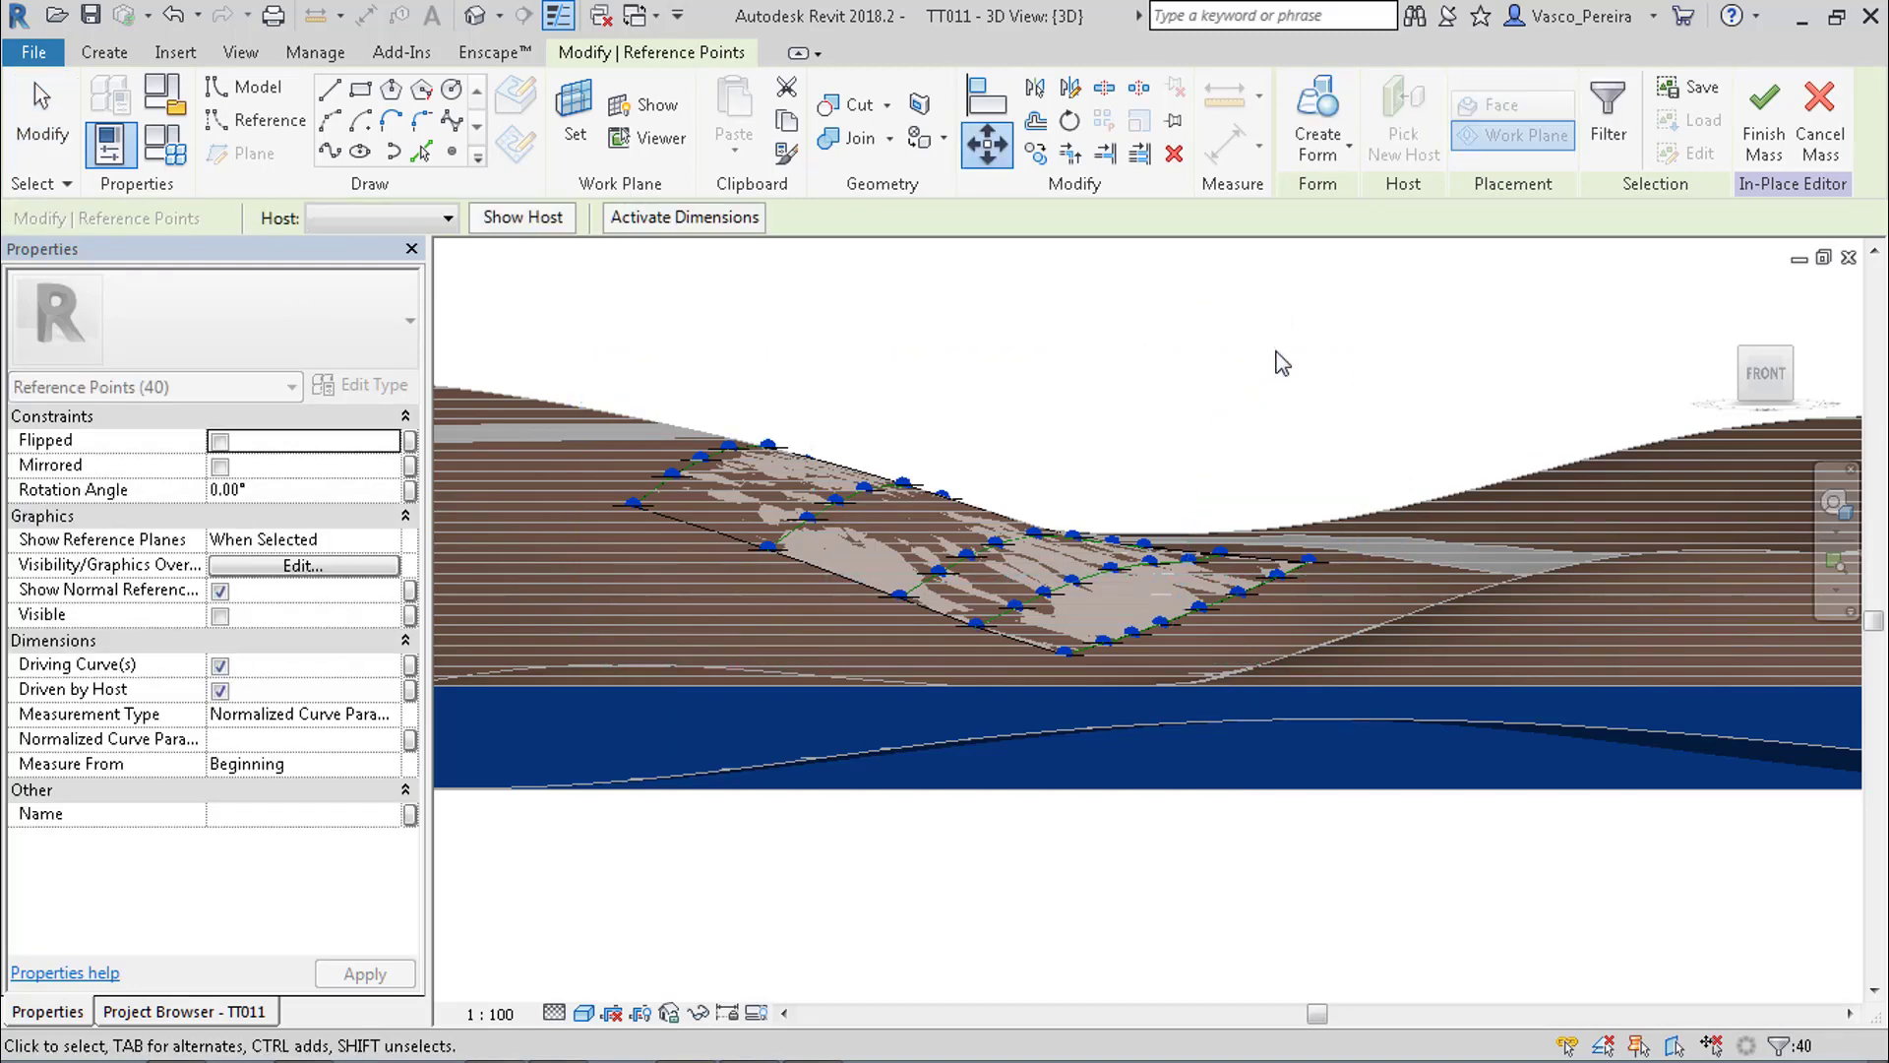
pyautogui.click(442, 225)
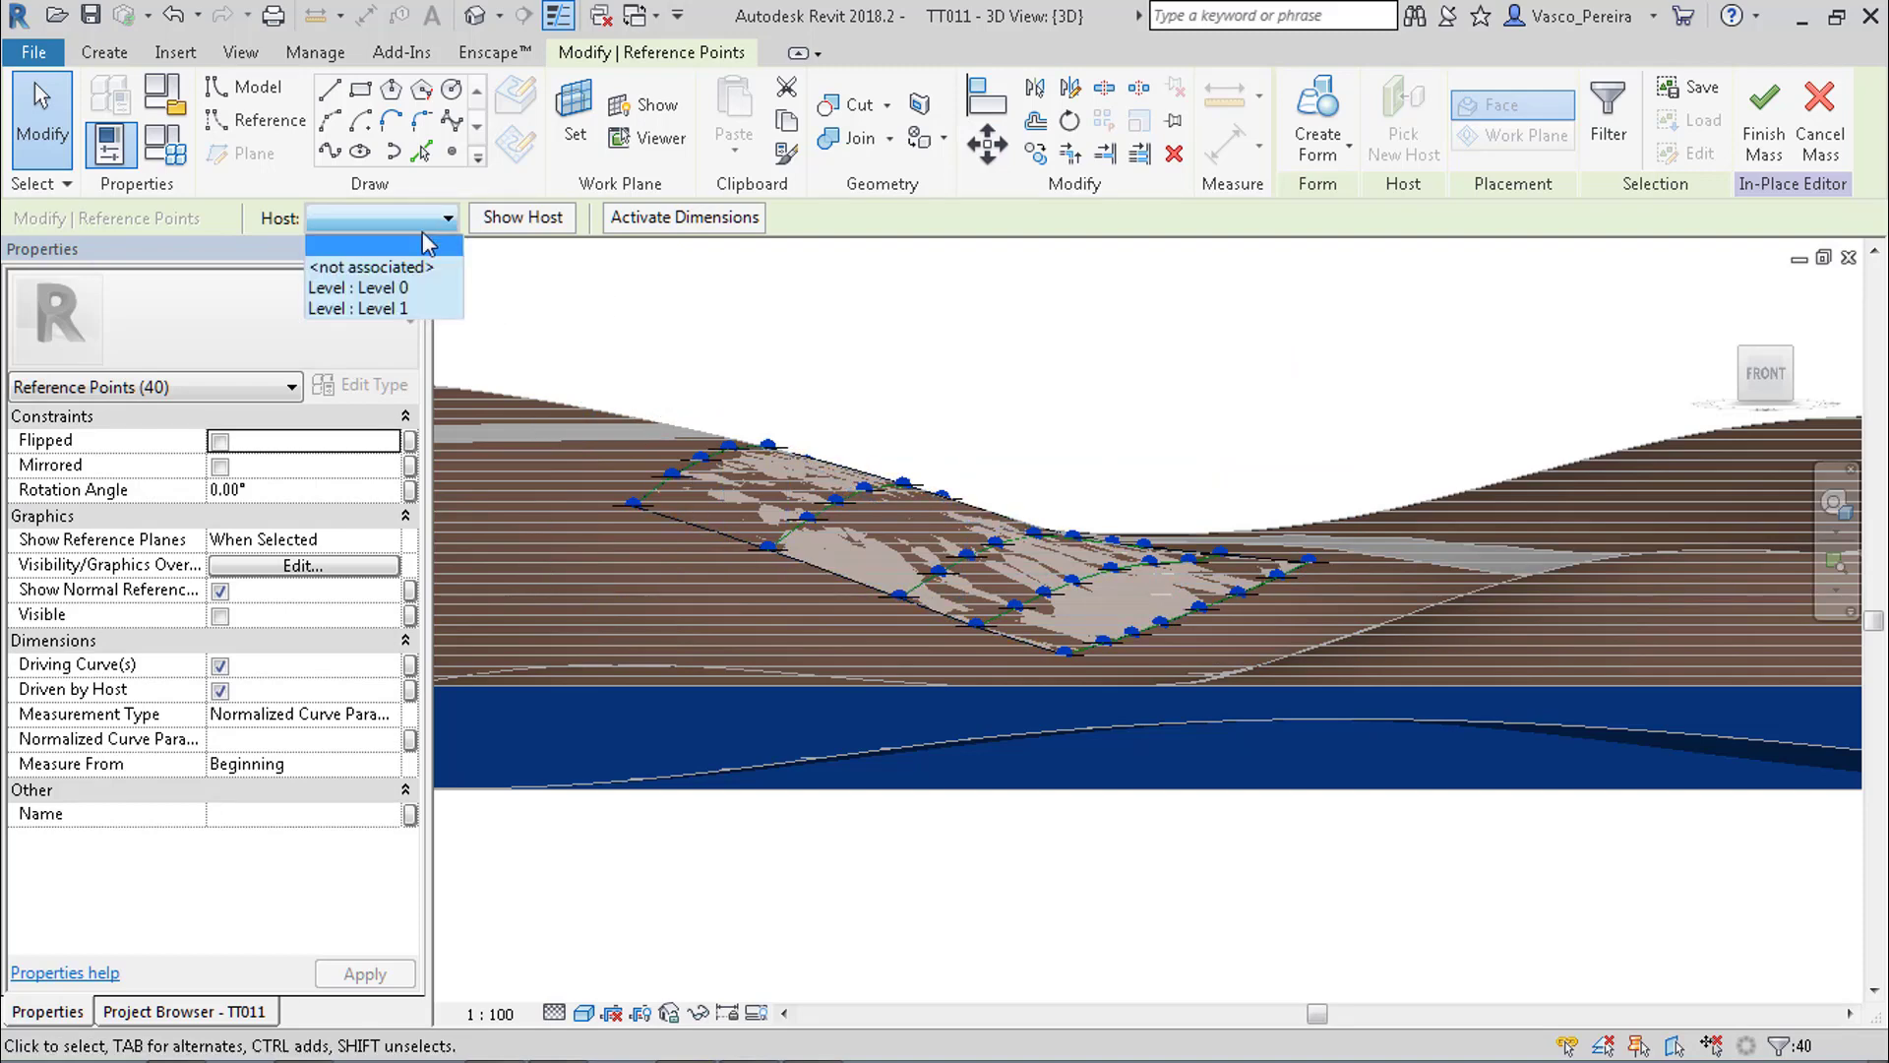
pyautogui.click(423, 287)
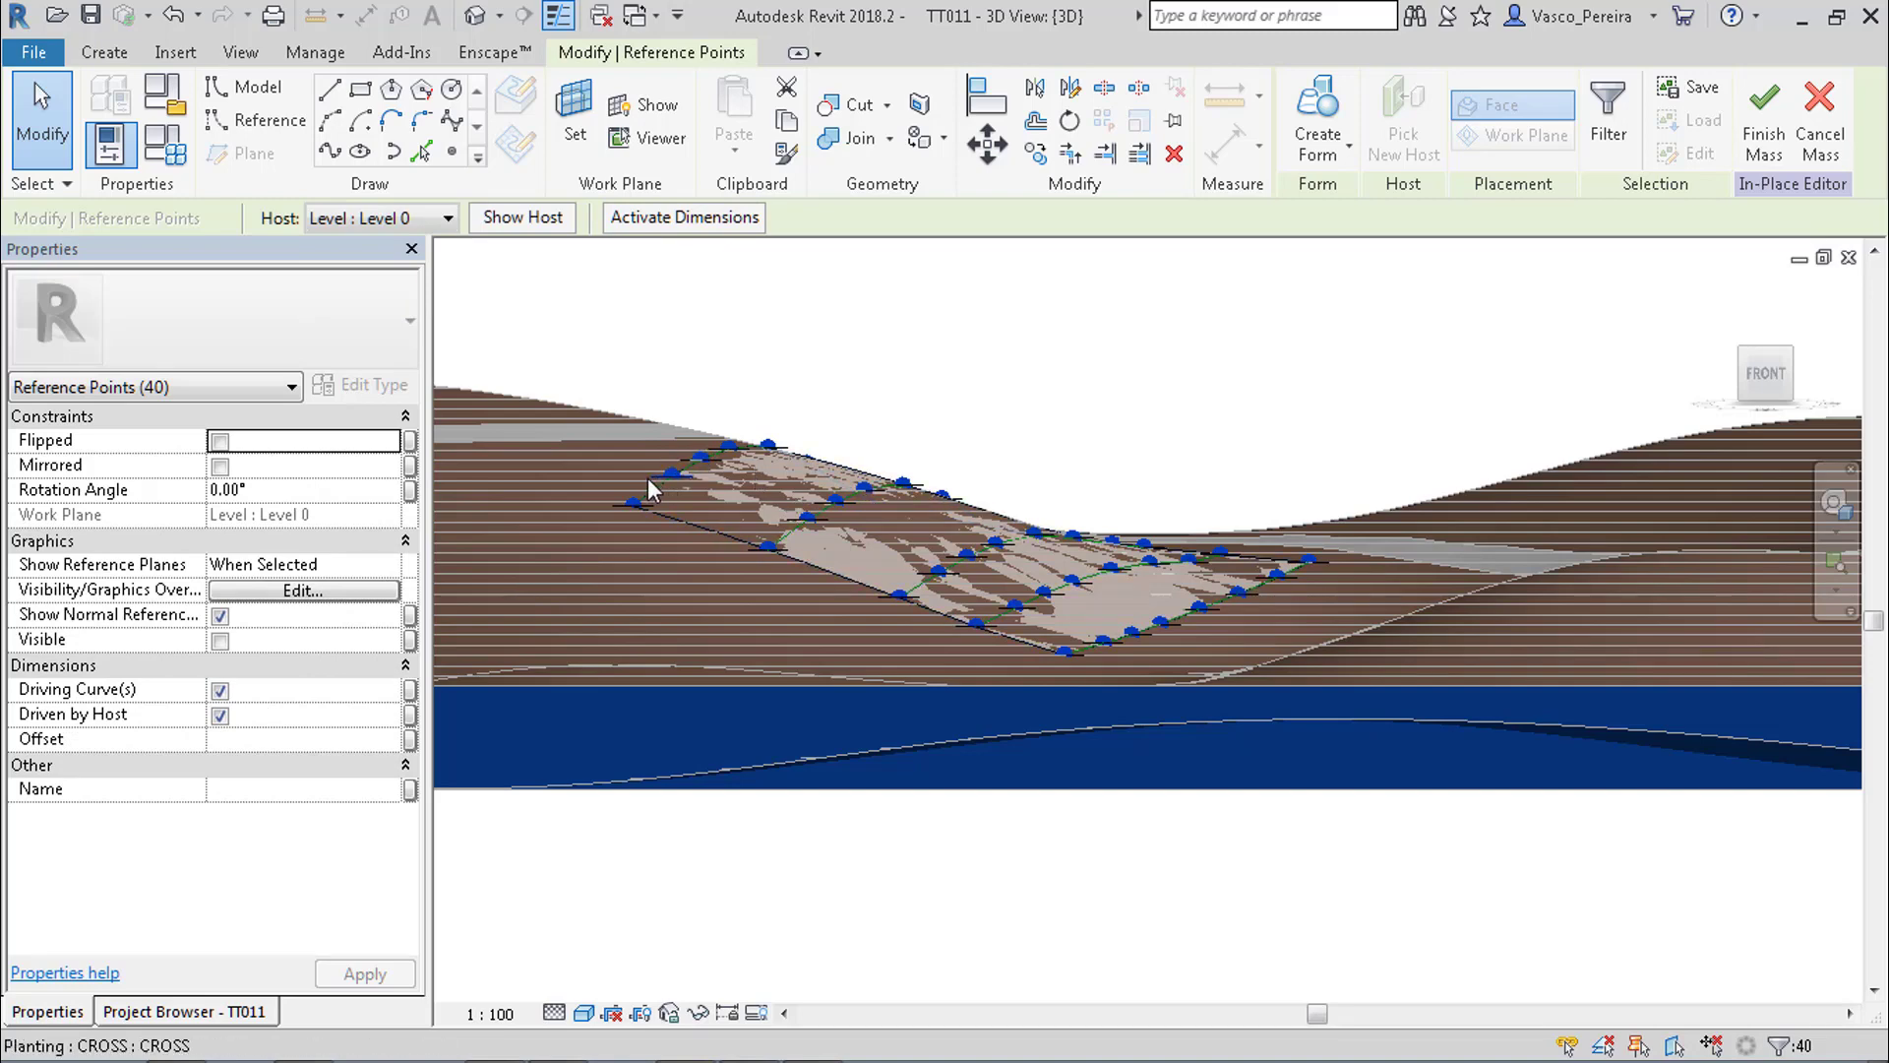
# Move the selected reference points straight up so the form rises above the terrain.
pyautogui.press('m')
pyautogui.press('v')
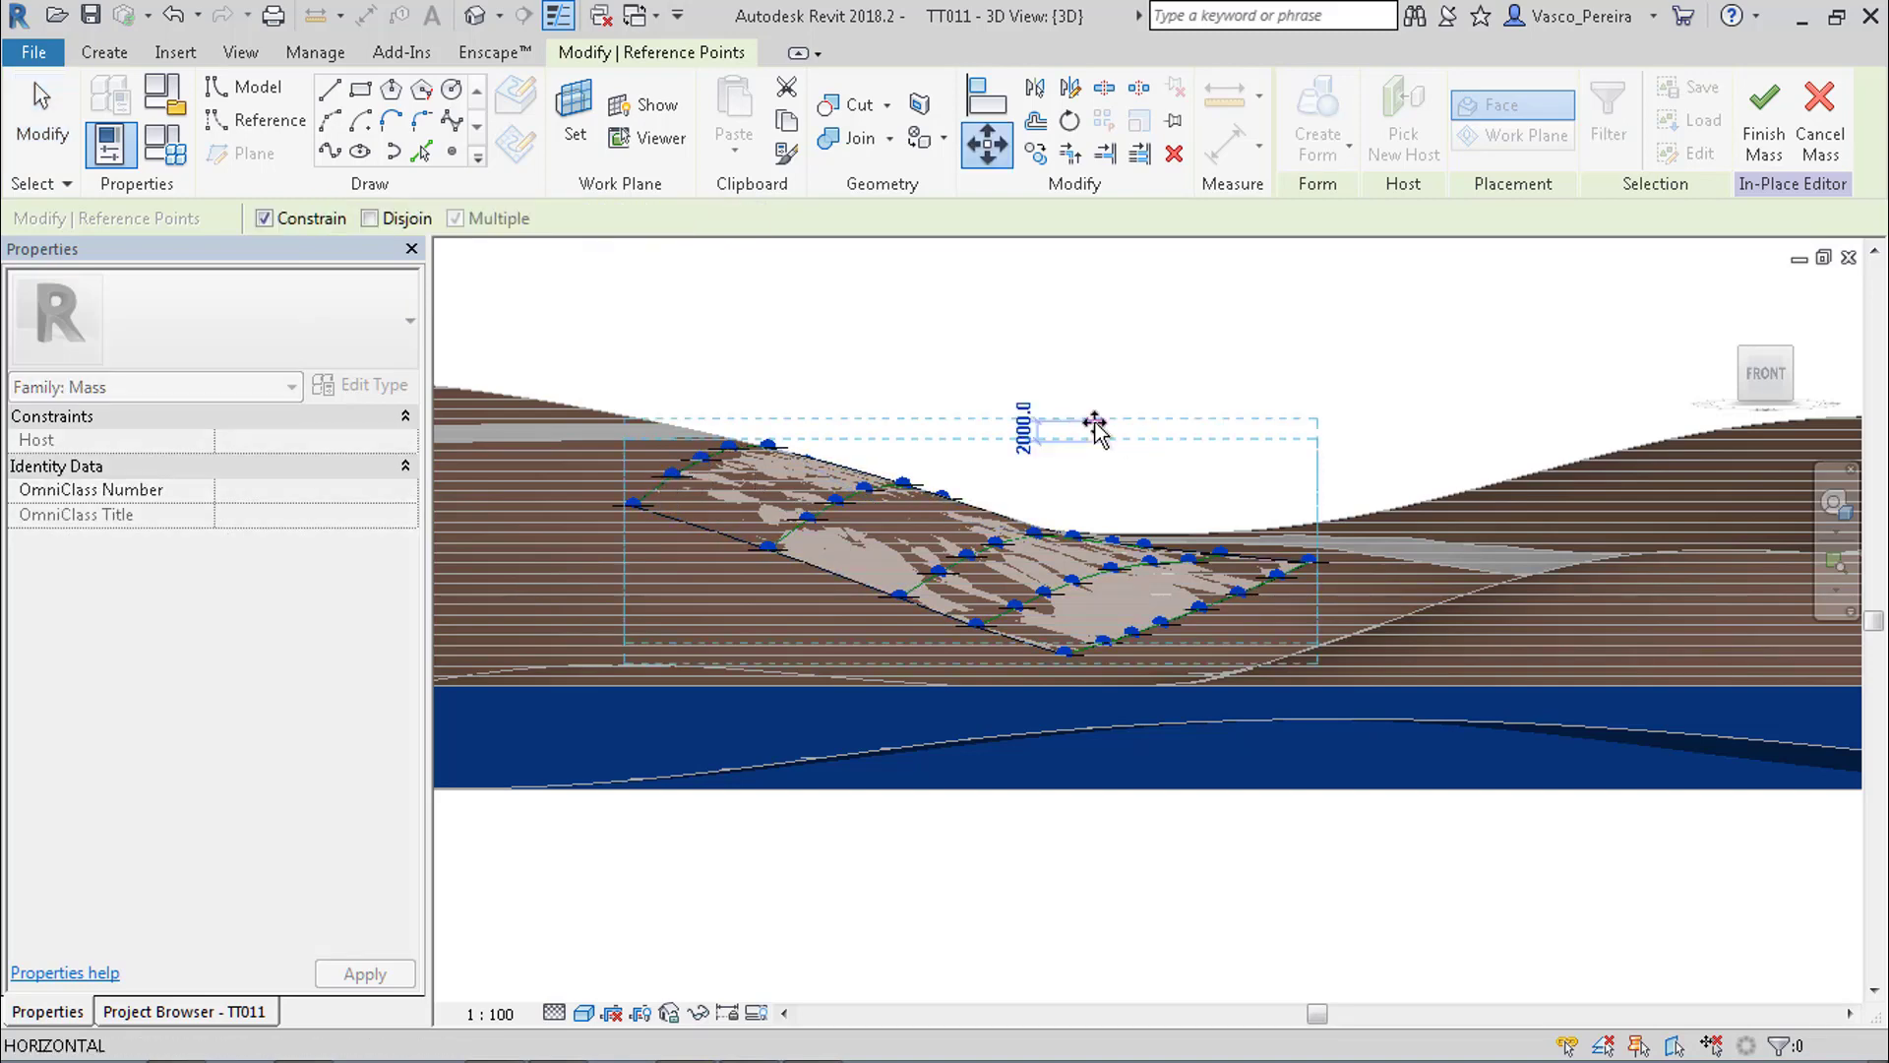
pyautogui.click(1101, 379)
pyautogui.press('Escape')
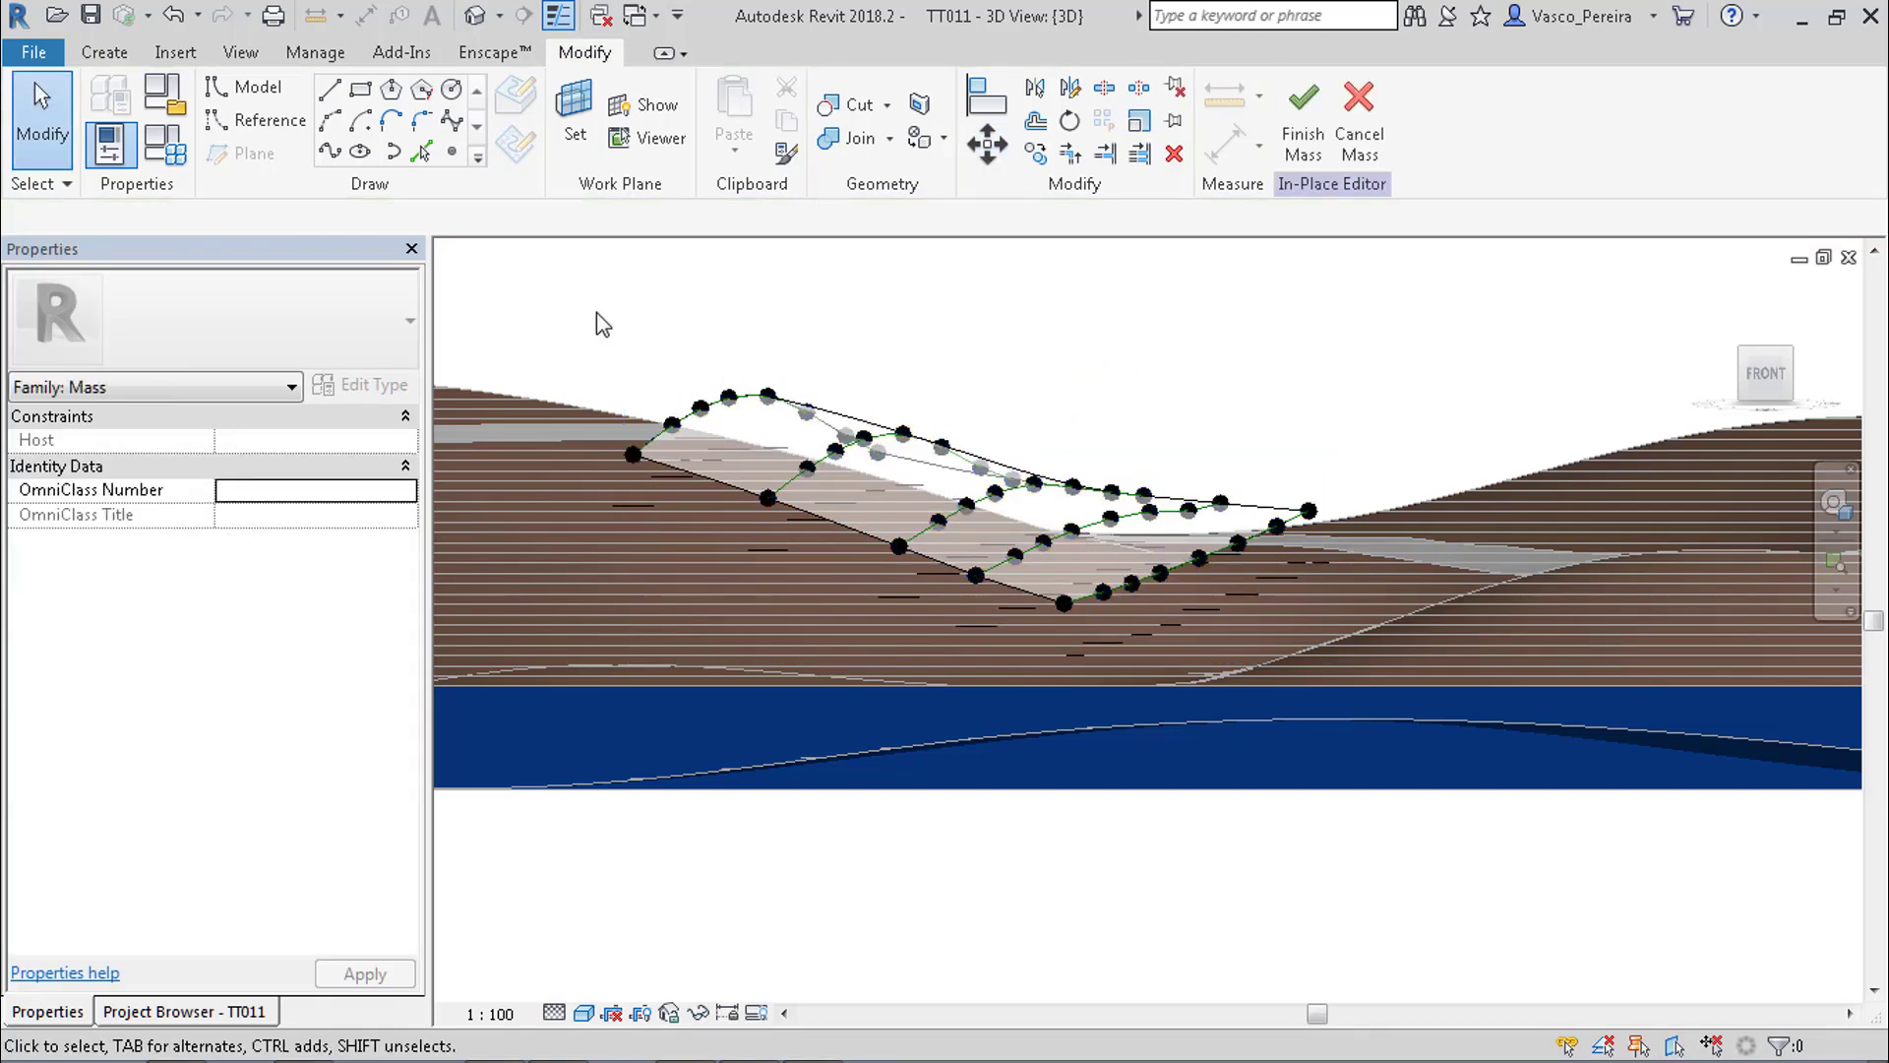
# Select the whole mass with its points and exclude the Planting category, keeping the form, reference lines and reference points.
pyautogui.click(780, 405)
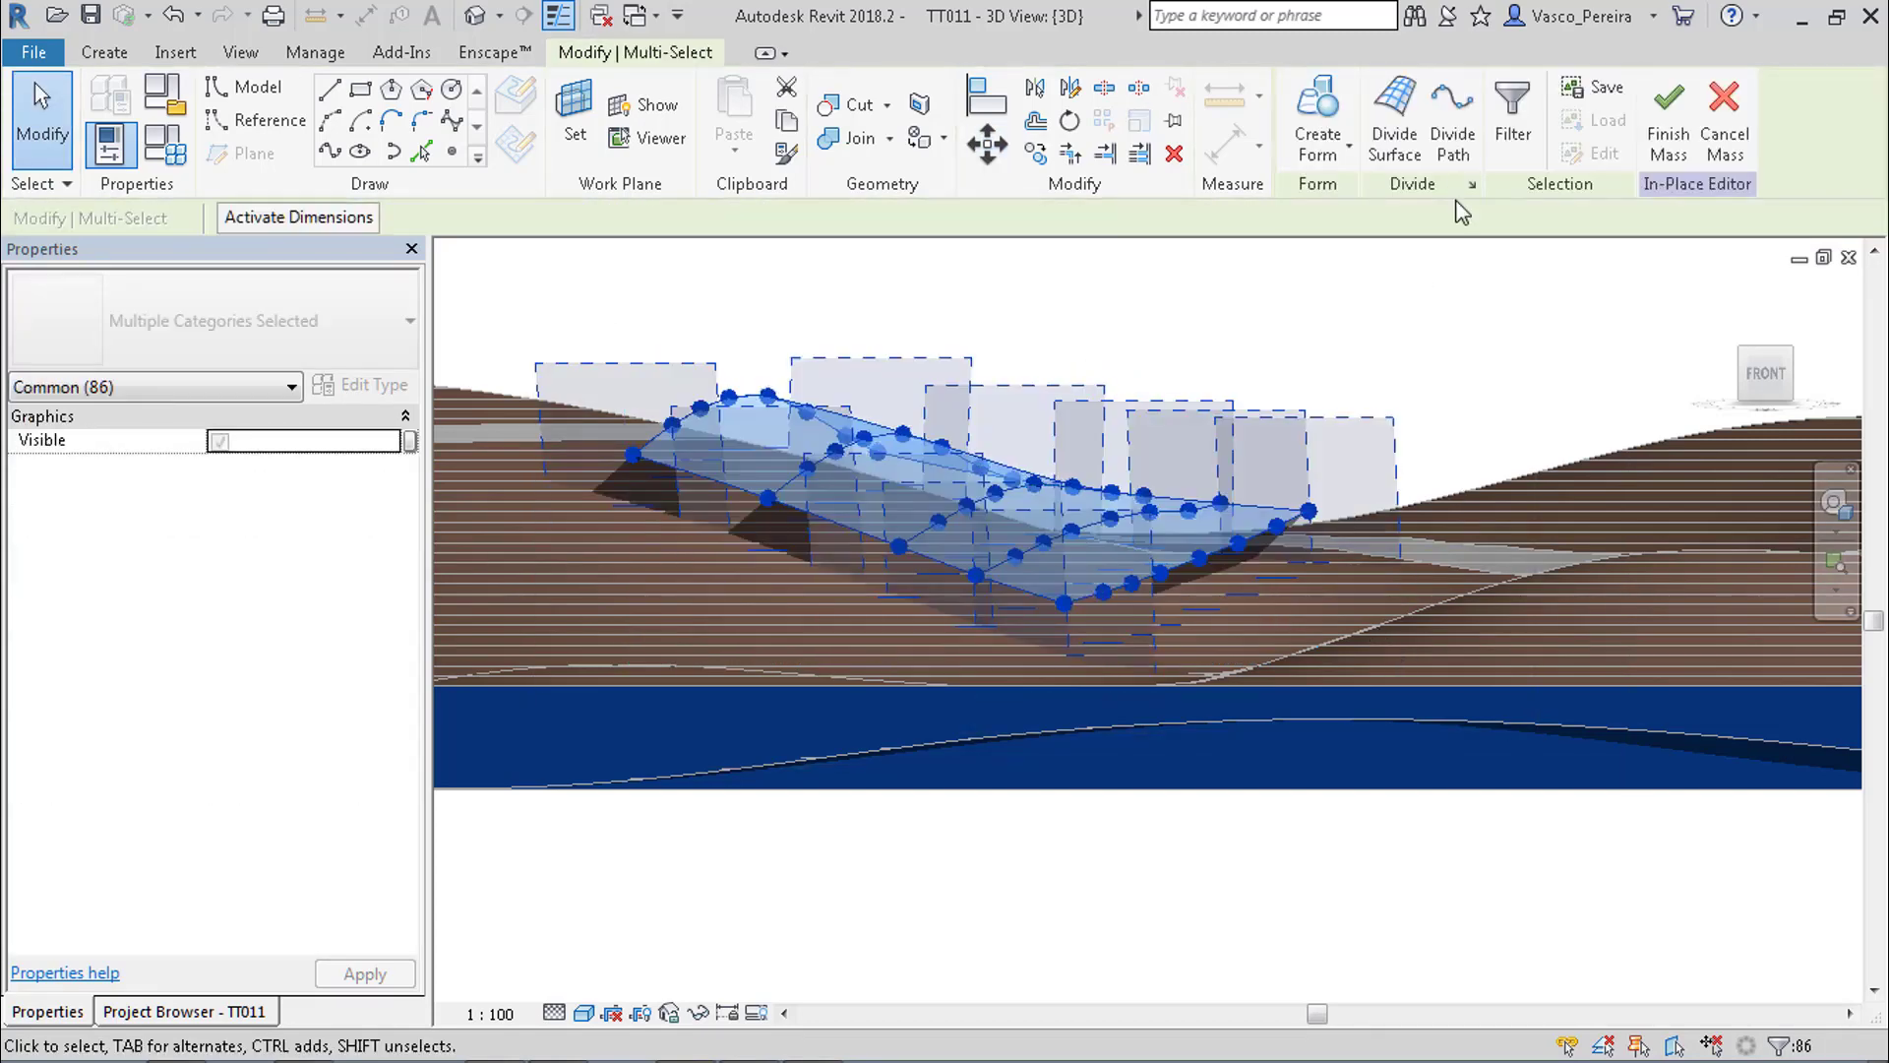
pyautogui.click(1512, 108)
pyautogui.click(759, 390)
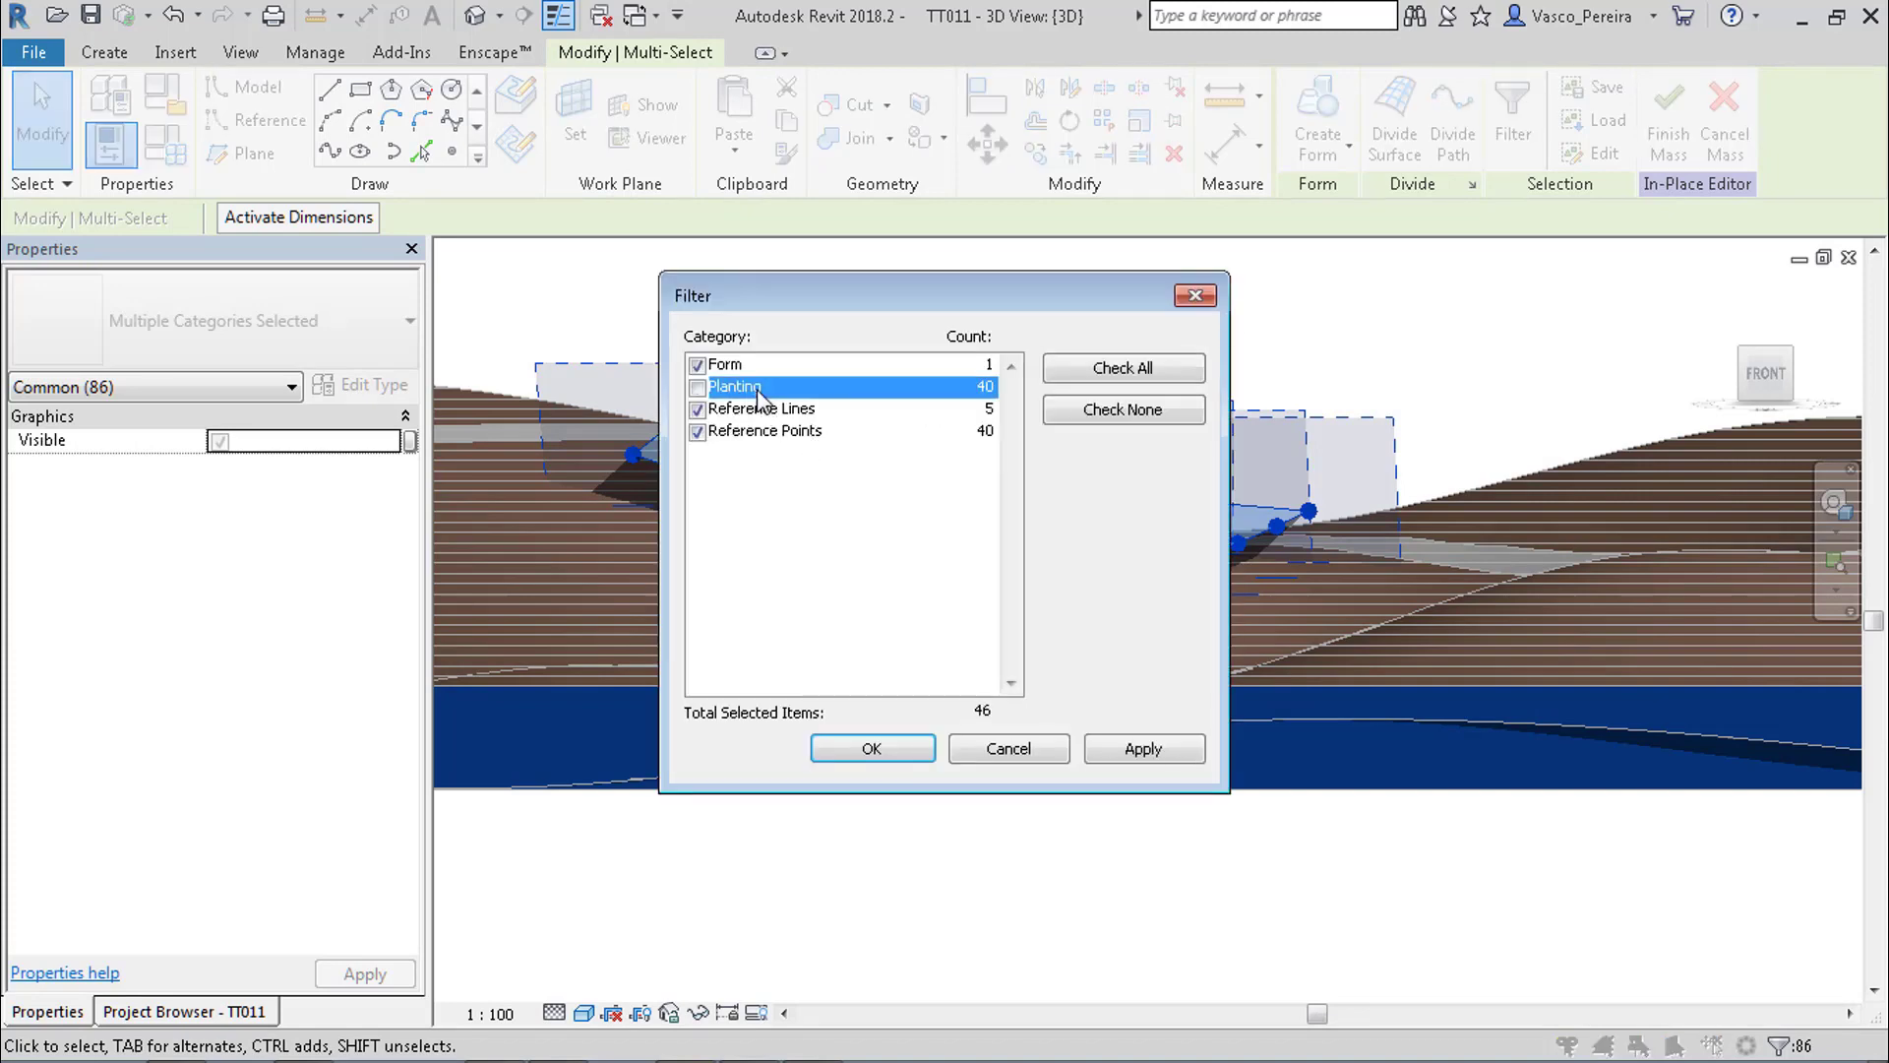
pyautogui.click(873, 749)
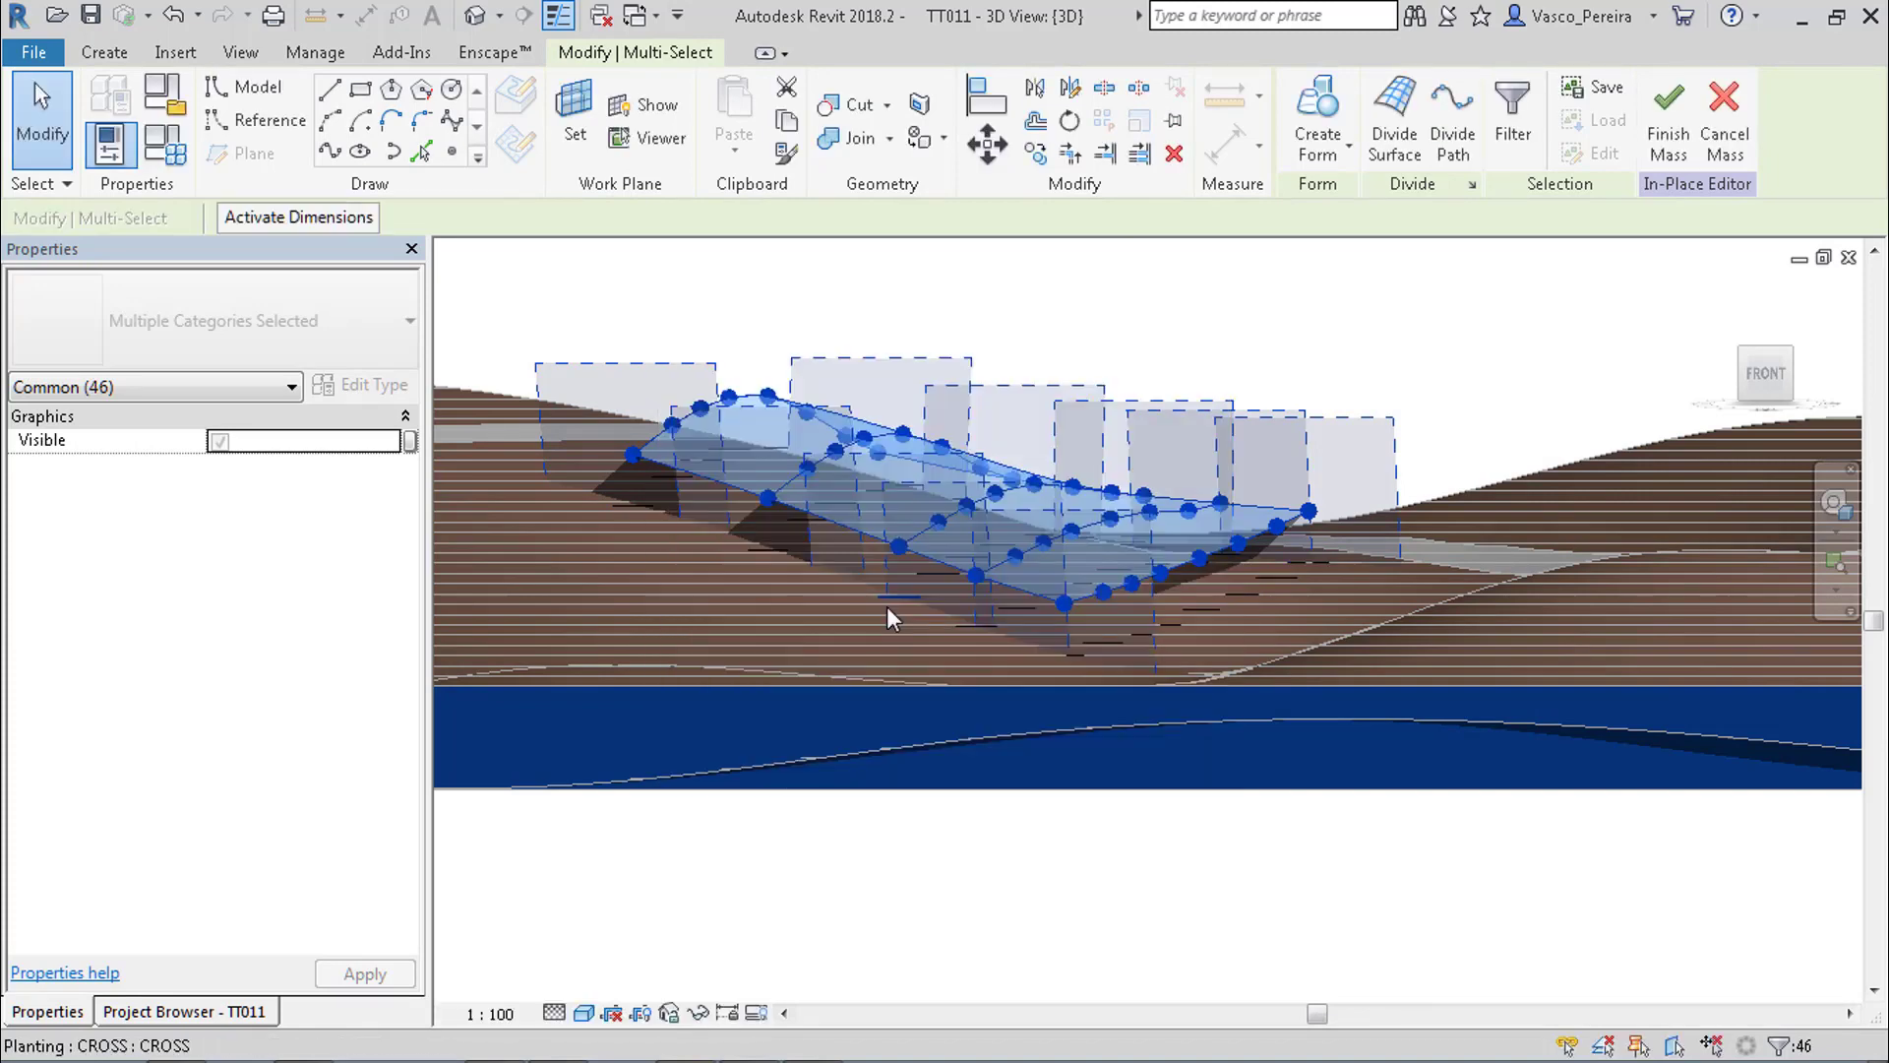
# Copy the selected form, reference lines and reference points straight down by 4800 mm.
pyautogui.press('m')
pyautogui.press('v')
pyautogui.click(1137, 328)
pyautogui.write('4800')
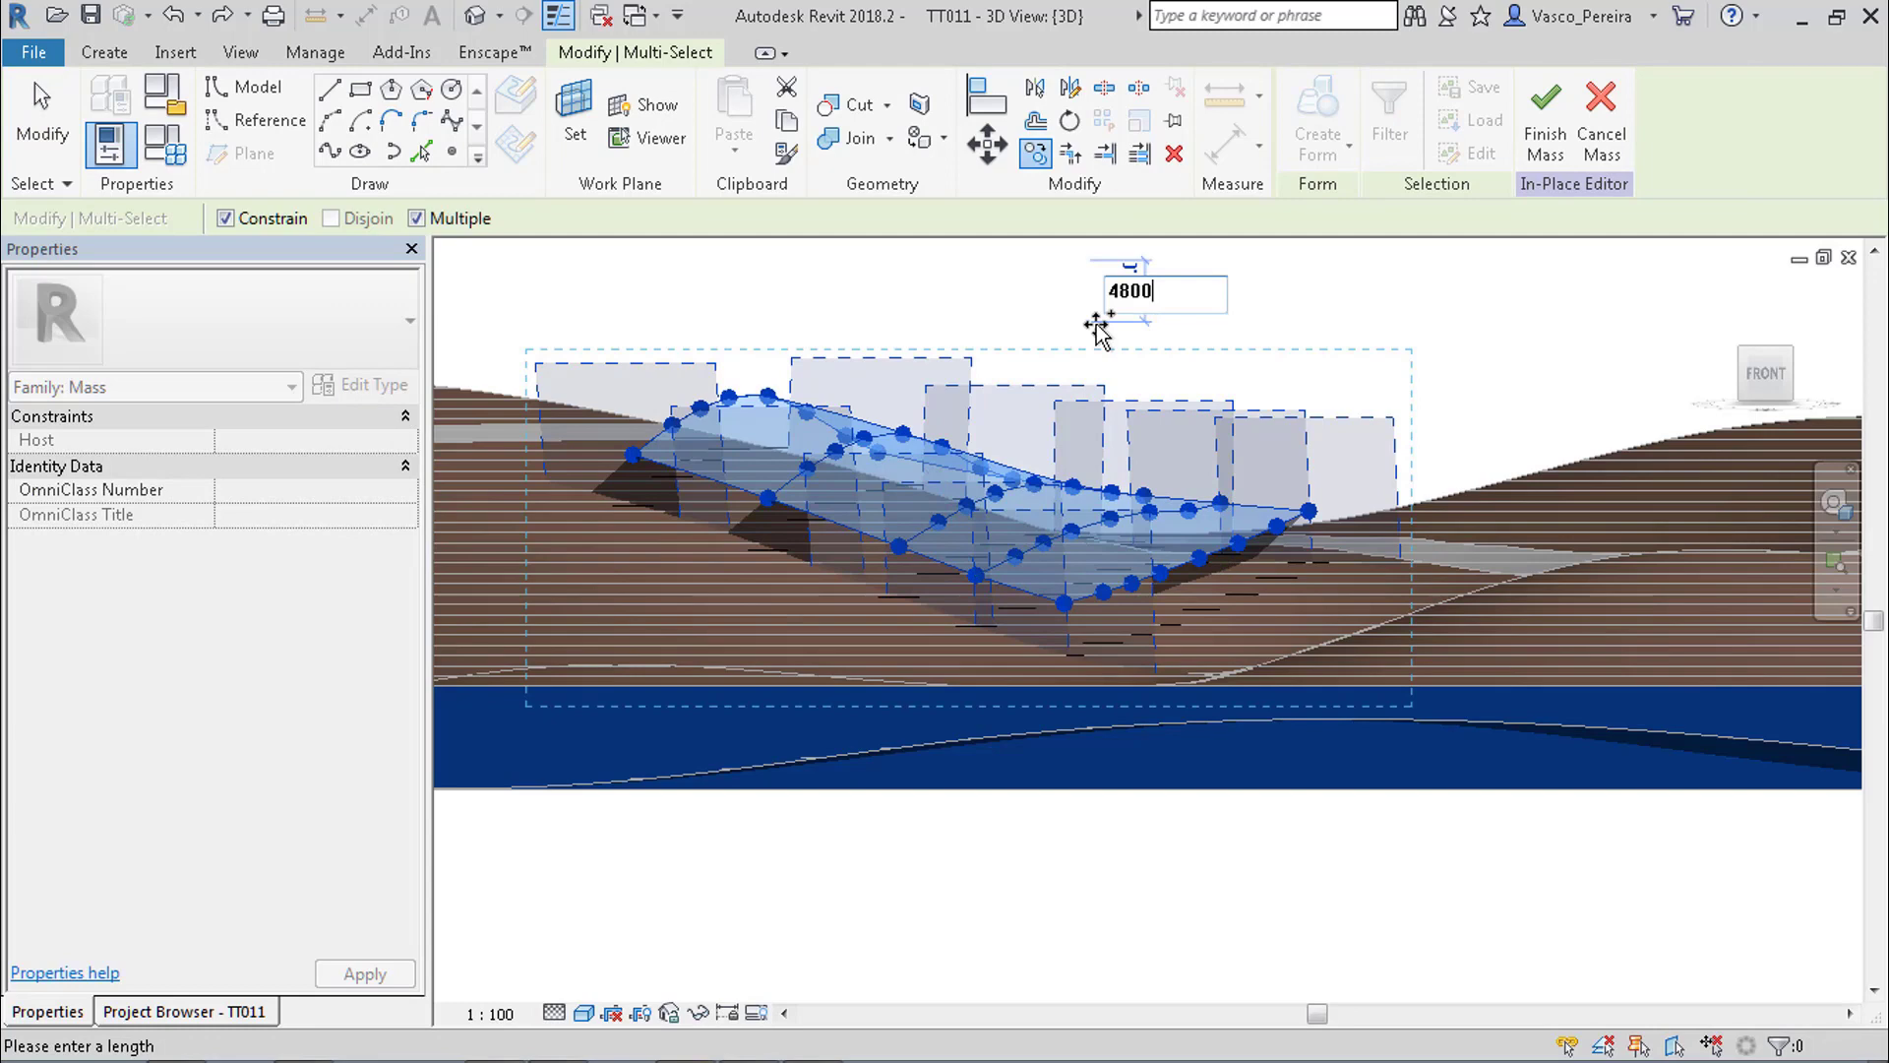
pyautogui.press('Return')
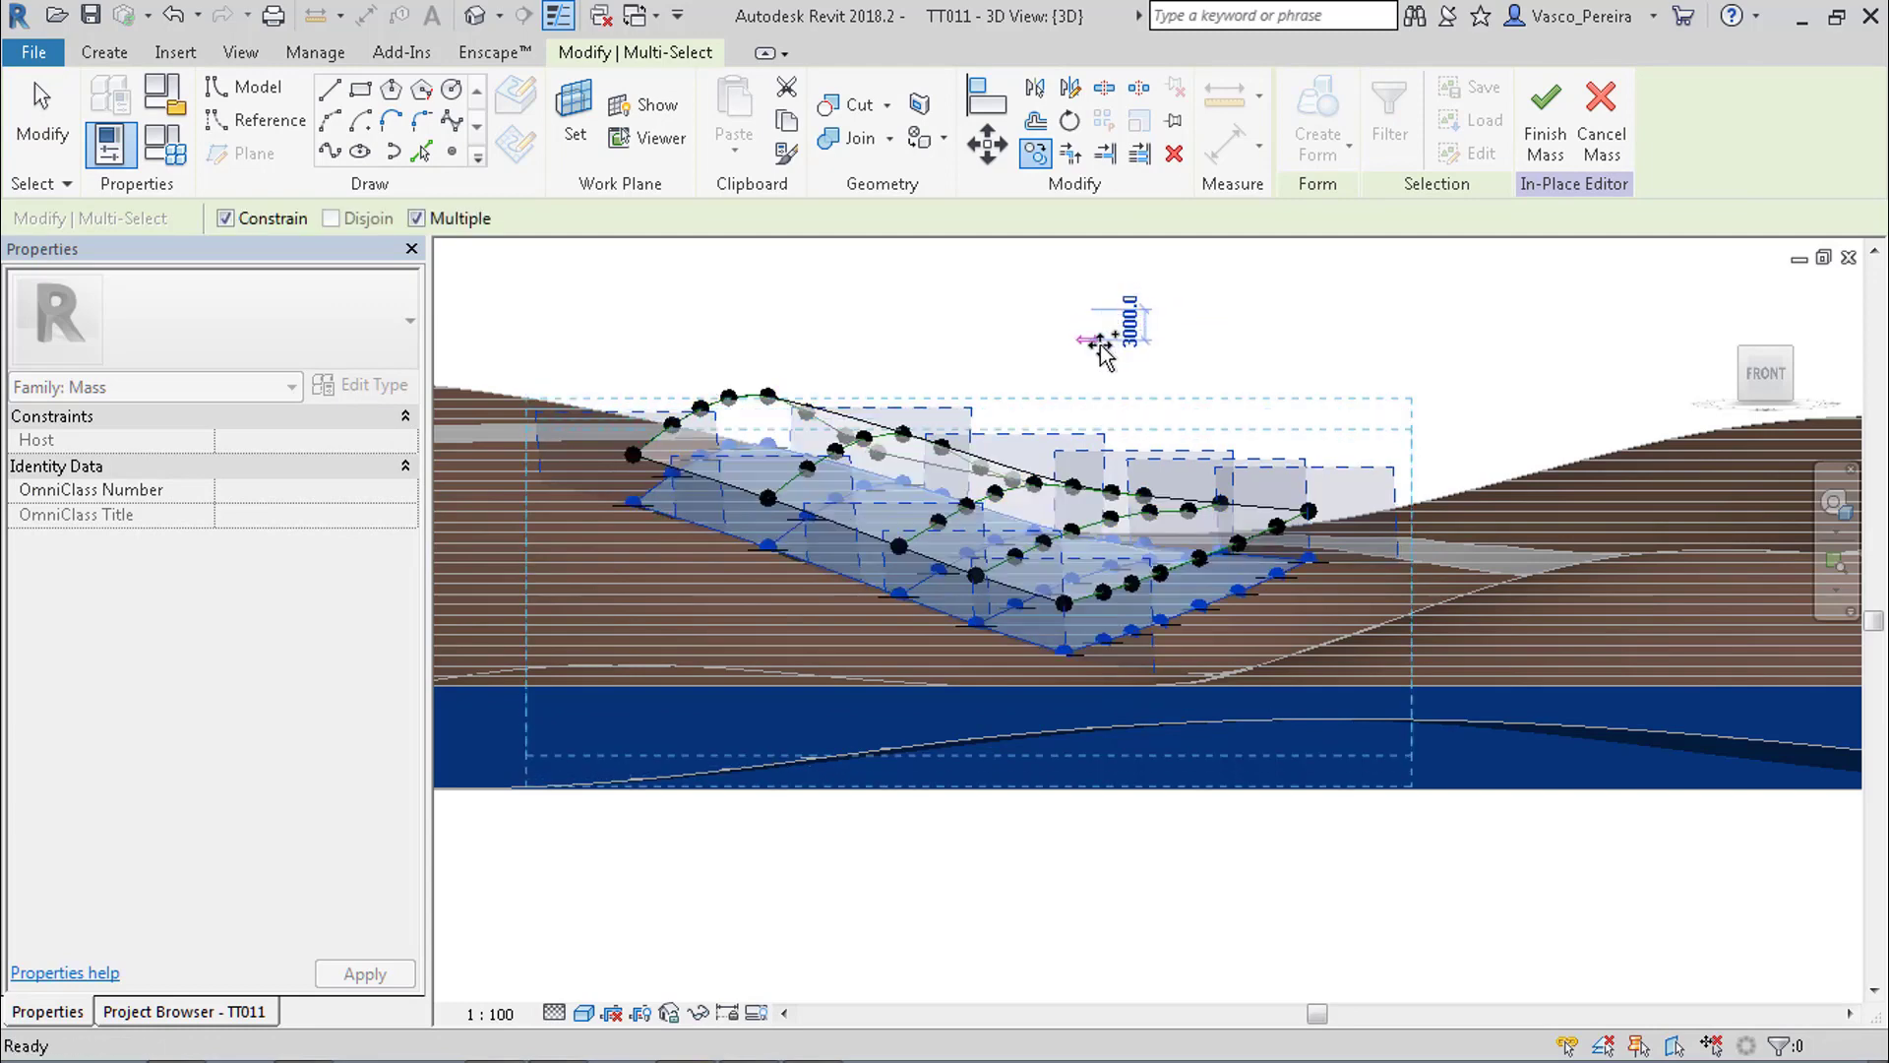
pyautogui.press('Escape')
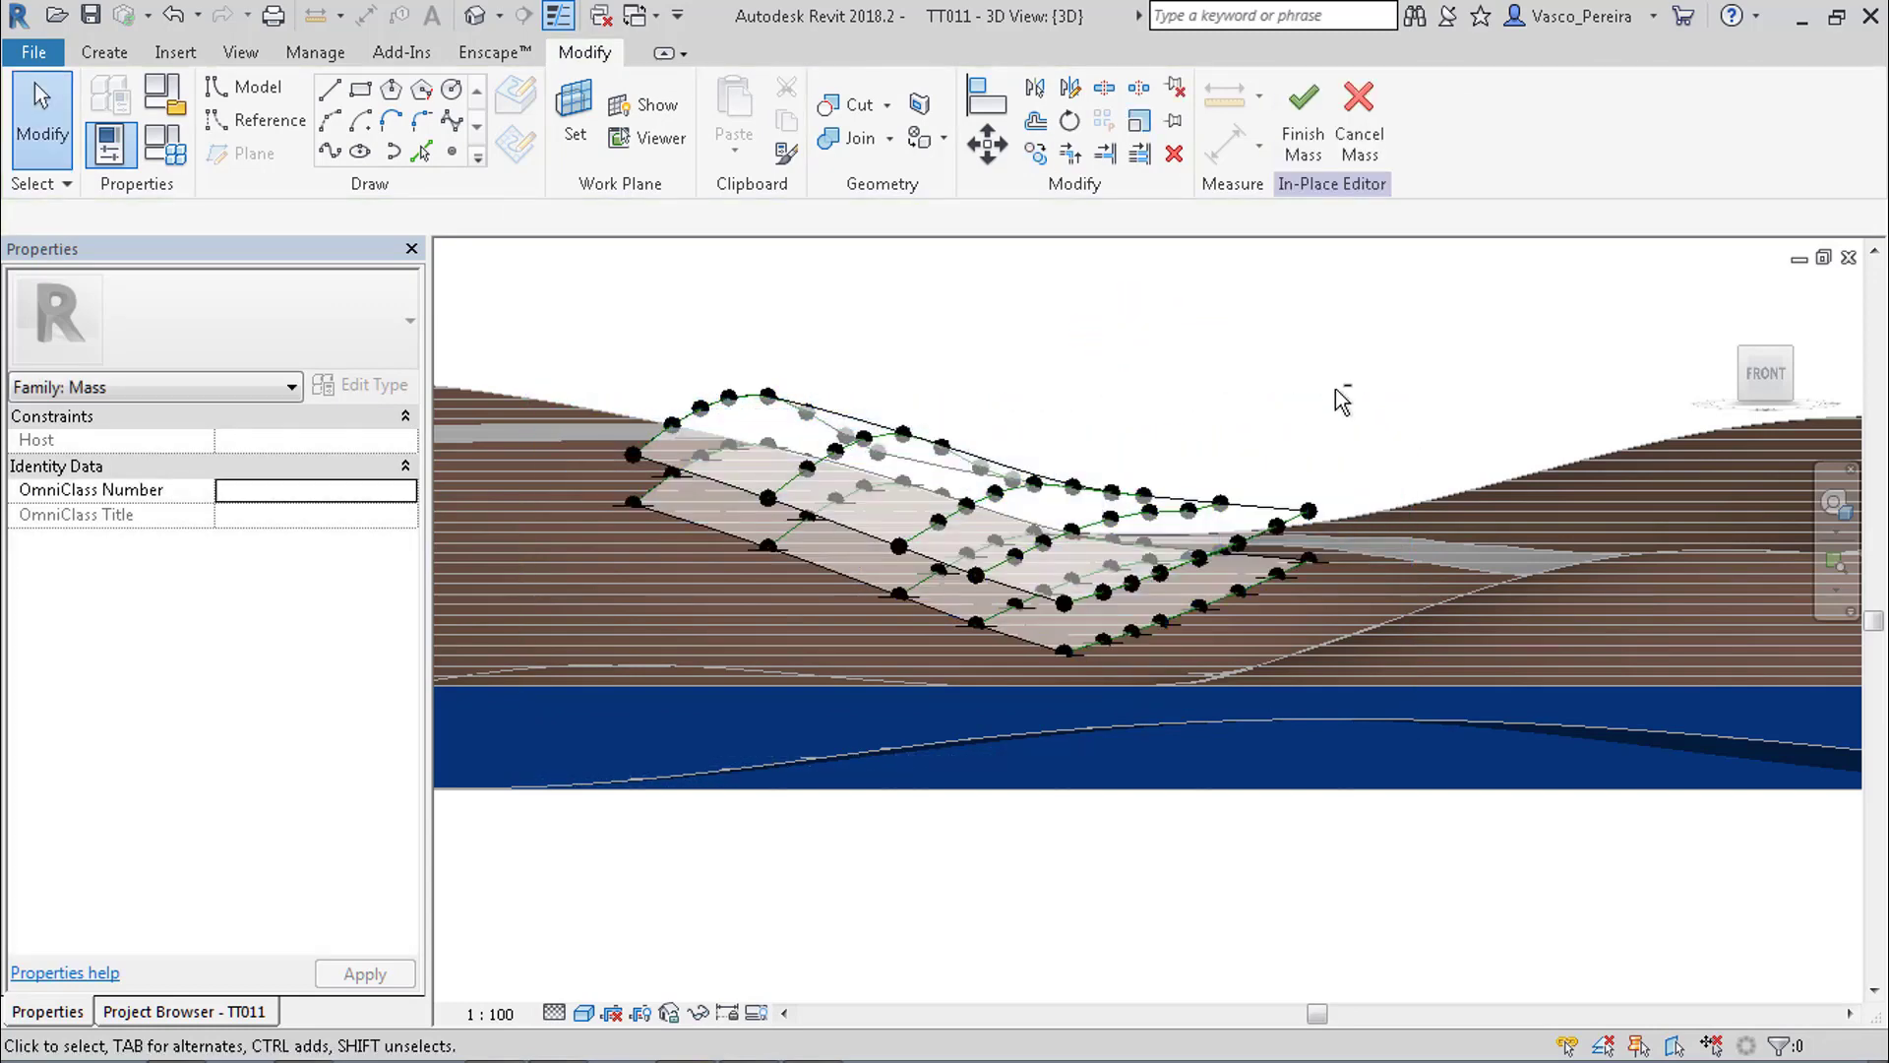
# Finish the in-place mass containing the upper and lower terrain-following surfaces.
pyautogui.keyDown('shift'); pyautogui.moveTo(1238, 368); pyautogui.dragTo(1217, 443, button='middle'); pyautogui.keyUp('shift')
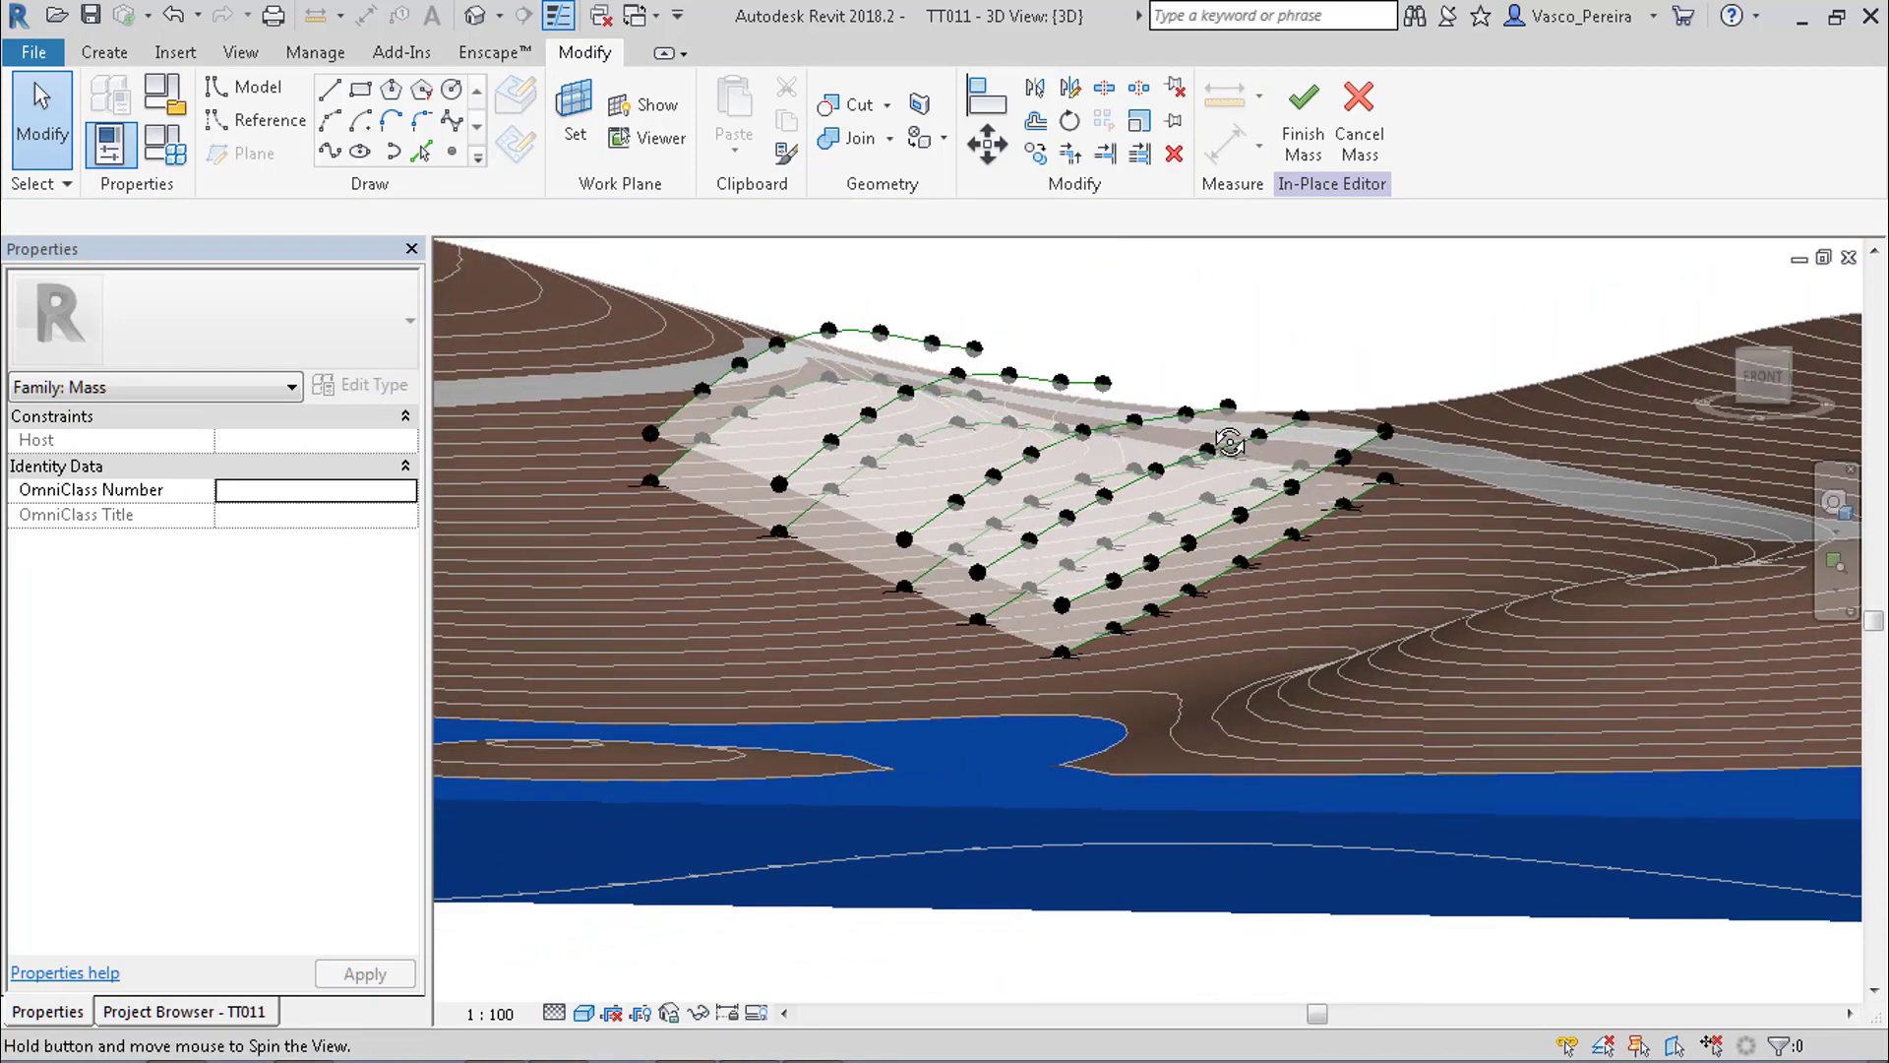
pyautogui.scroll(1, 1185, 327)
pyautogui.moveTo(1193, 330); pyautogui.dragTo(1279, 316, button='middle')
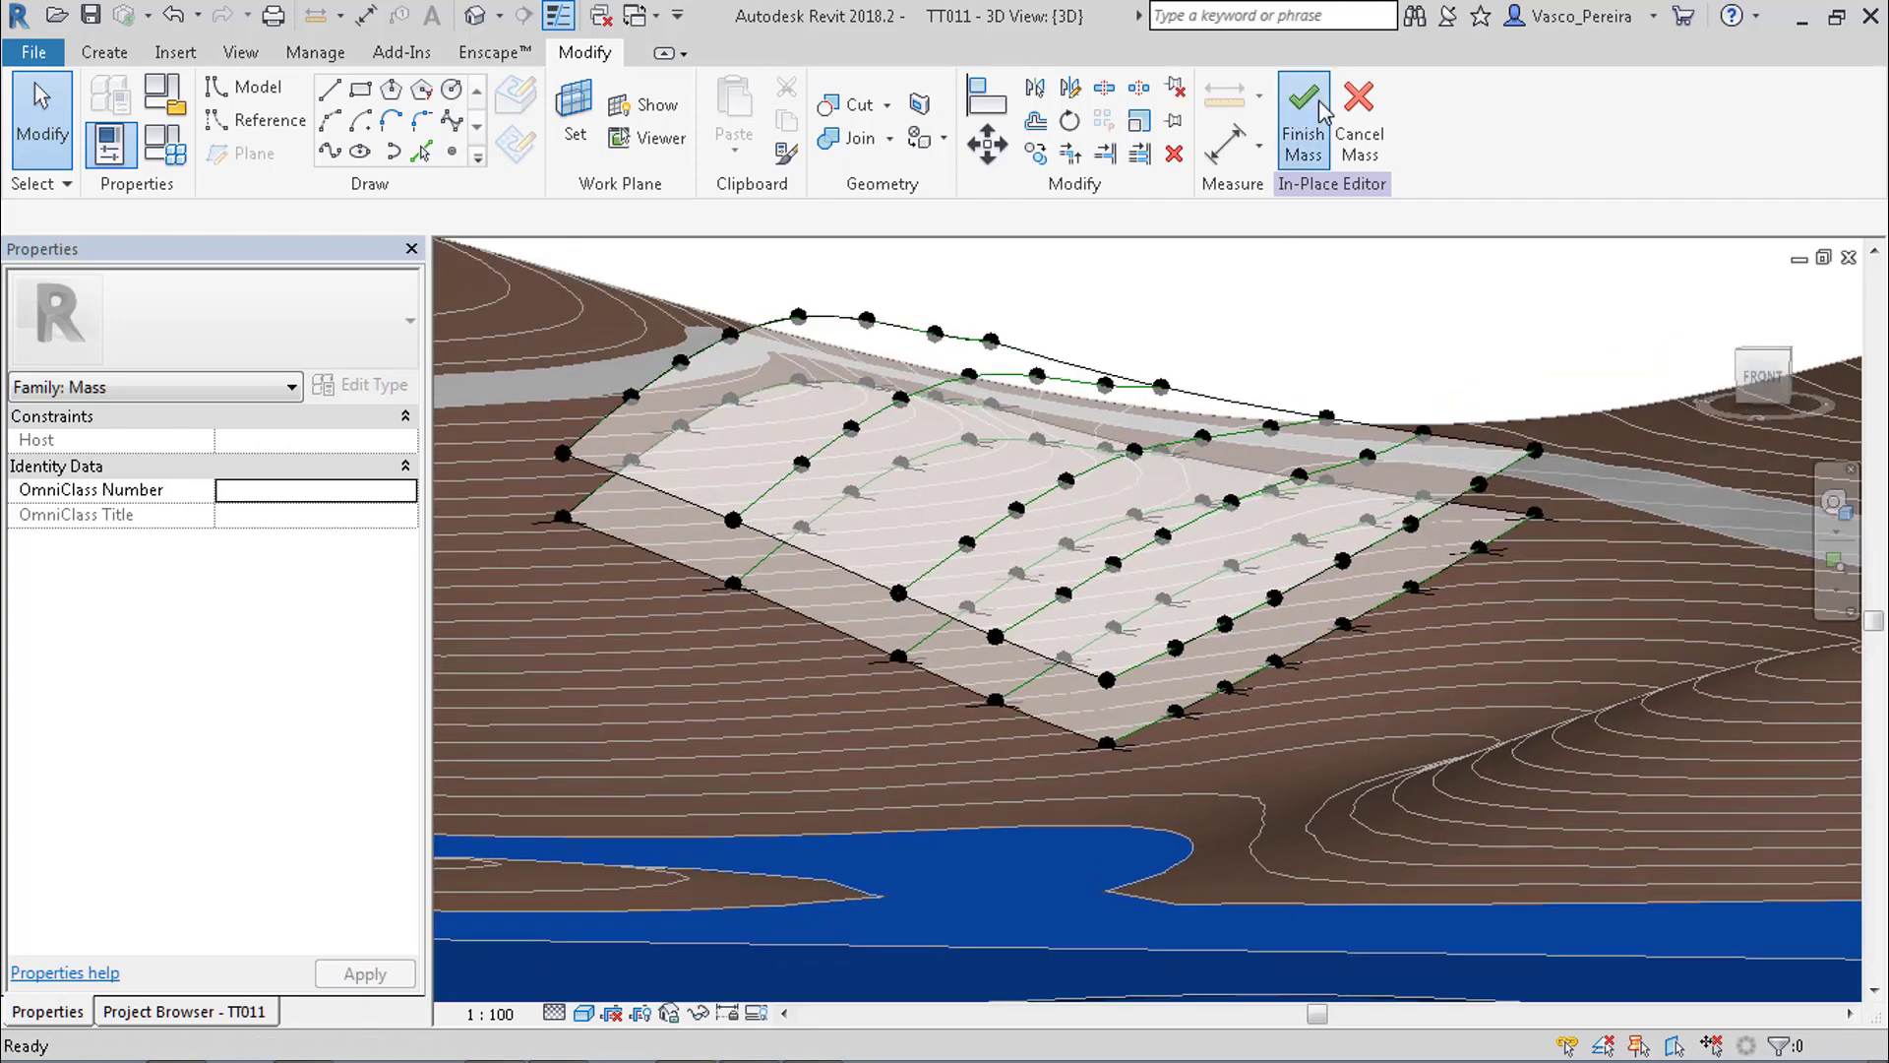
pyautogui.click(1322, 149)
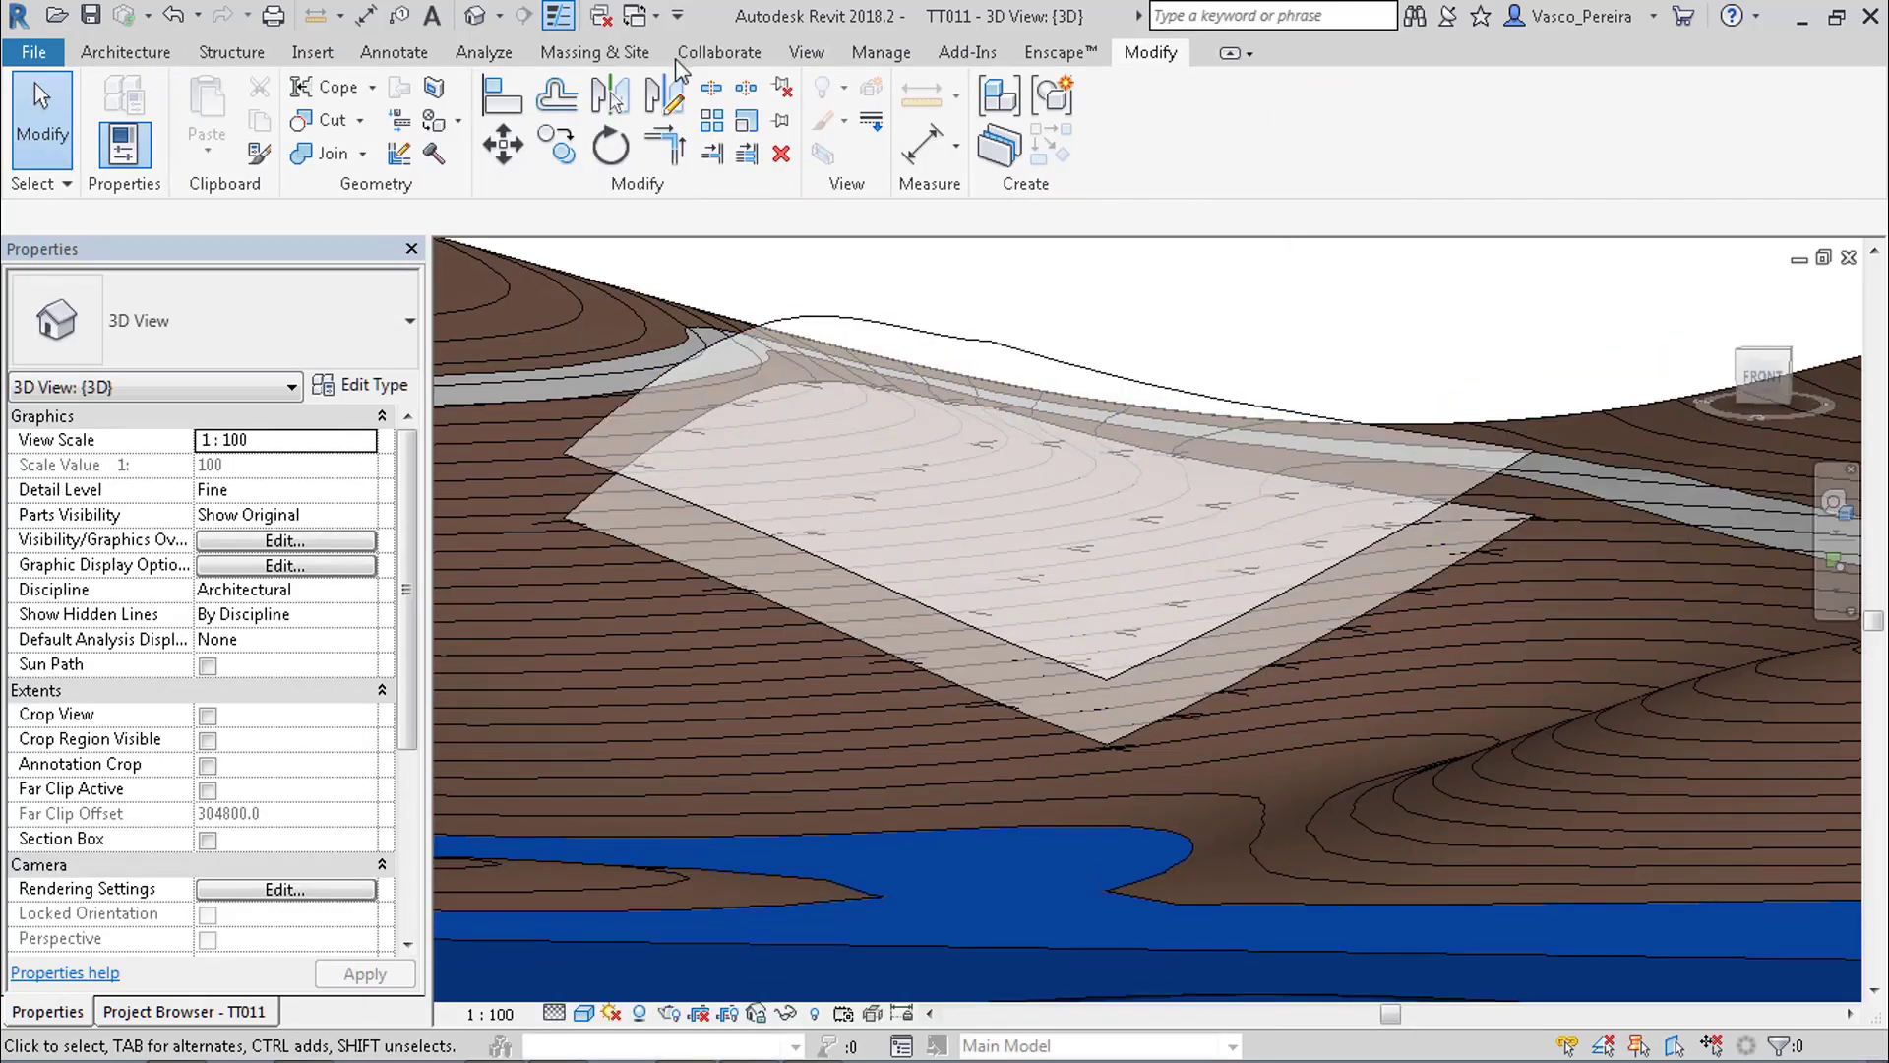
# Turn off the Planting category in the 3D view to hide the CROSS components.
pyautogui.keyDown('shift'); pyautogui.moveTo(959, 293); pyautogui.dragTo(848, 476, button='middle'); pyautogui.keyUp('shift')
pyautogui.scroll(-1, 976, 375)
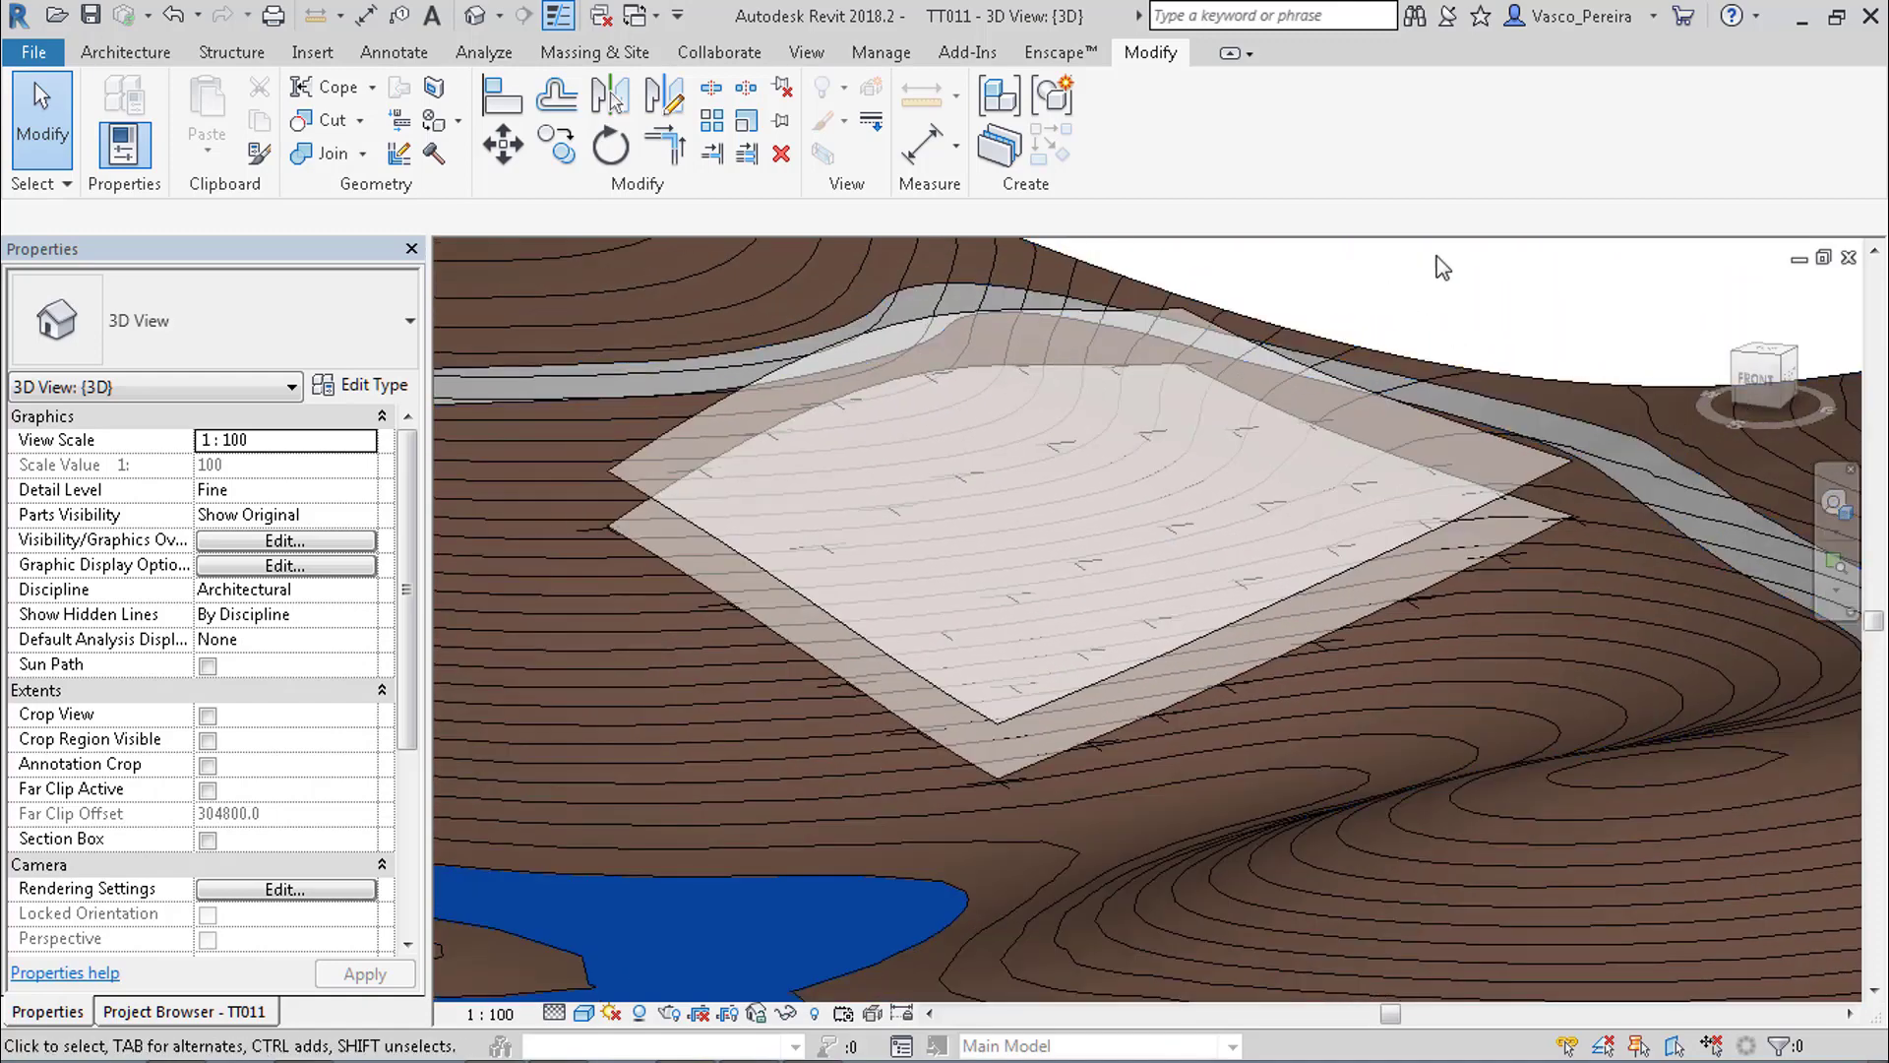
pyautogui.press('v')
pyautogui.press('v')
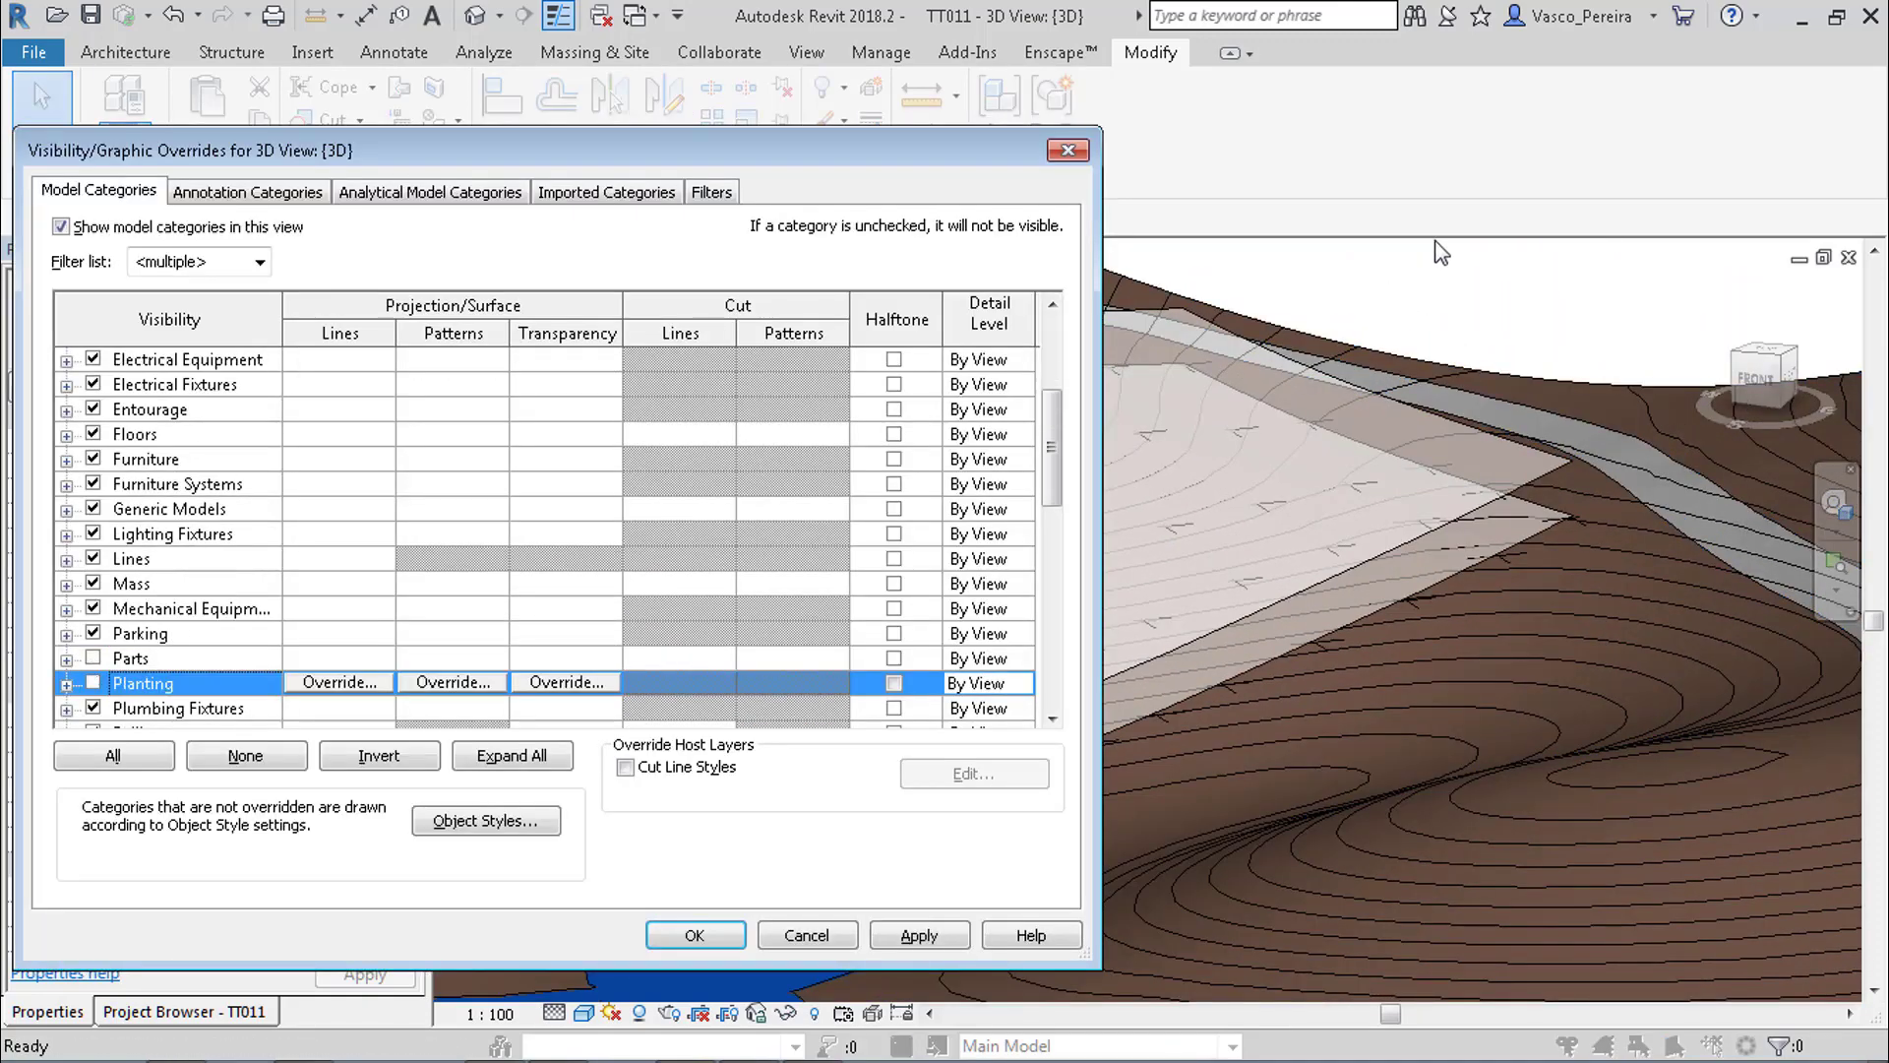
pyautogui.press('Return')
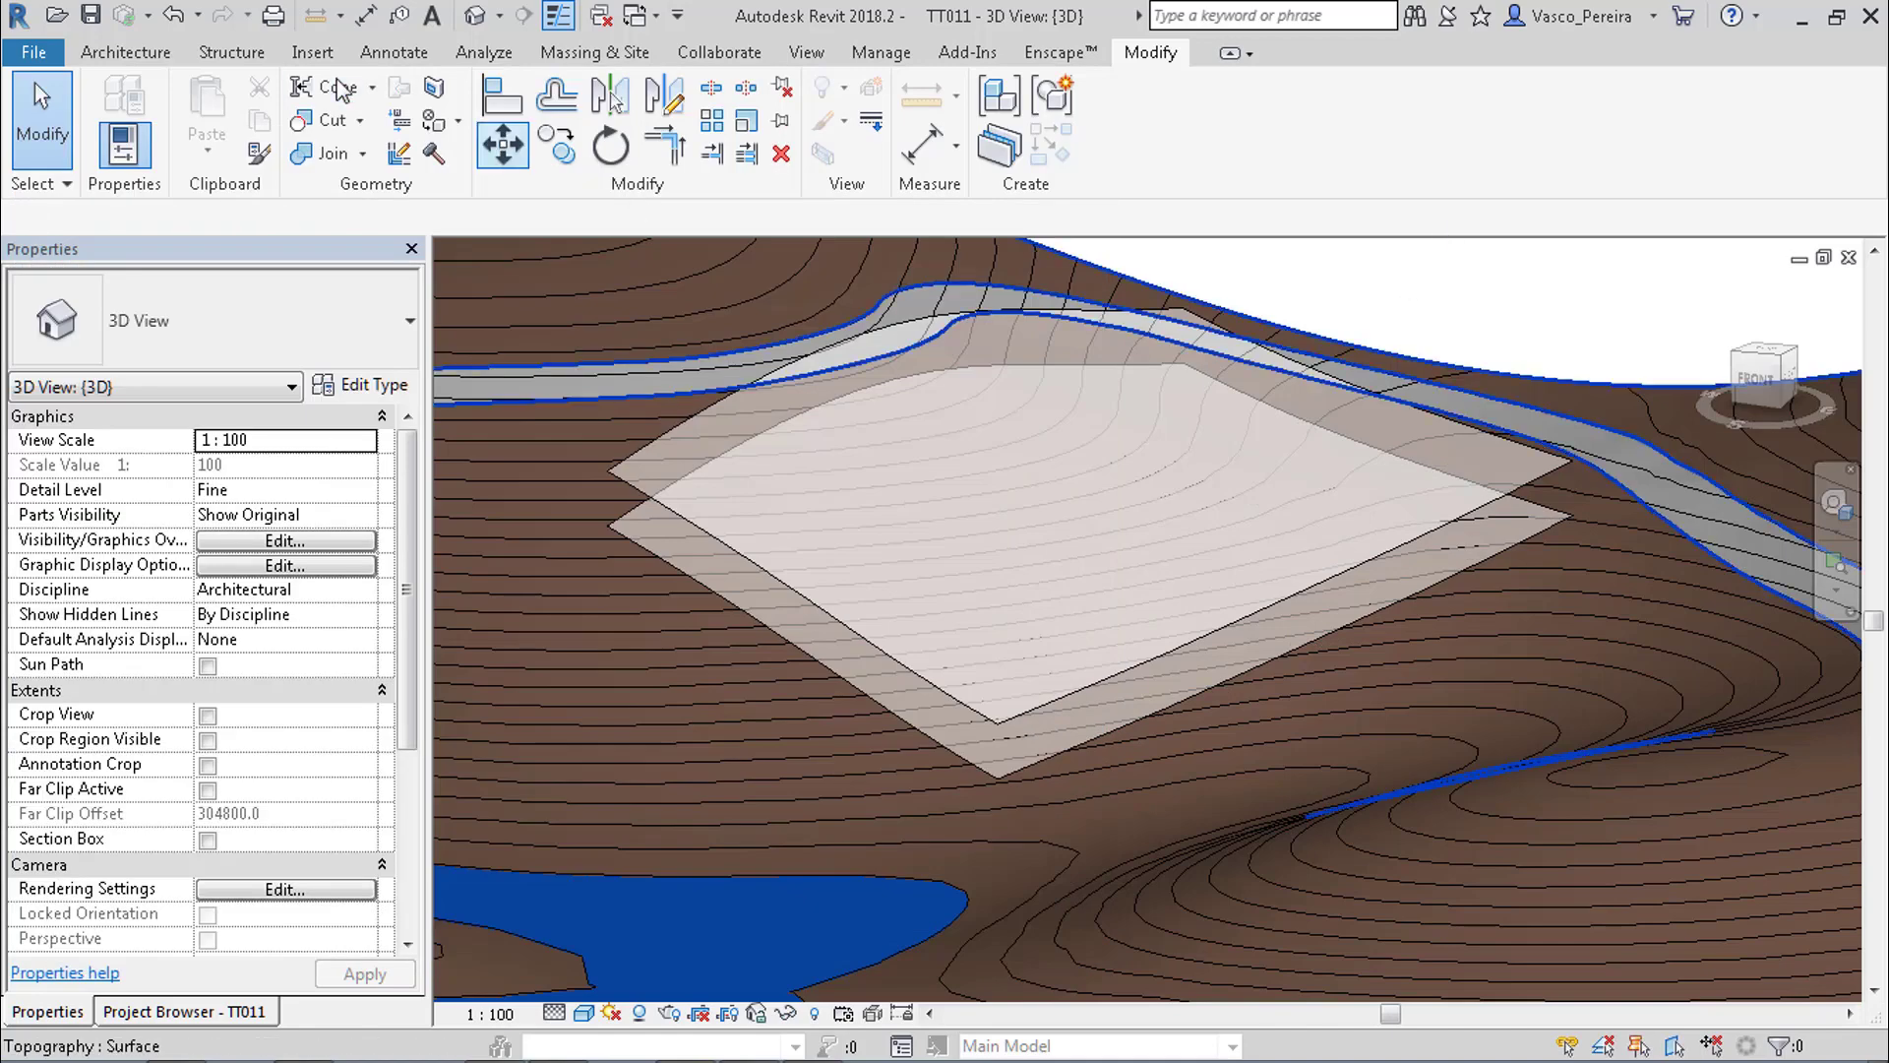
# Create Roof_Generic-400mm roofs by face on both mass surfaces, referenced to Level 1.
pyautogui.click(594, 52)
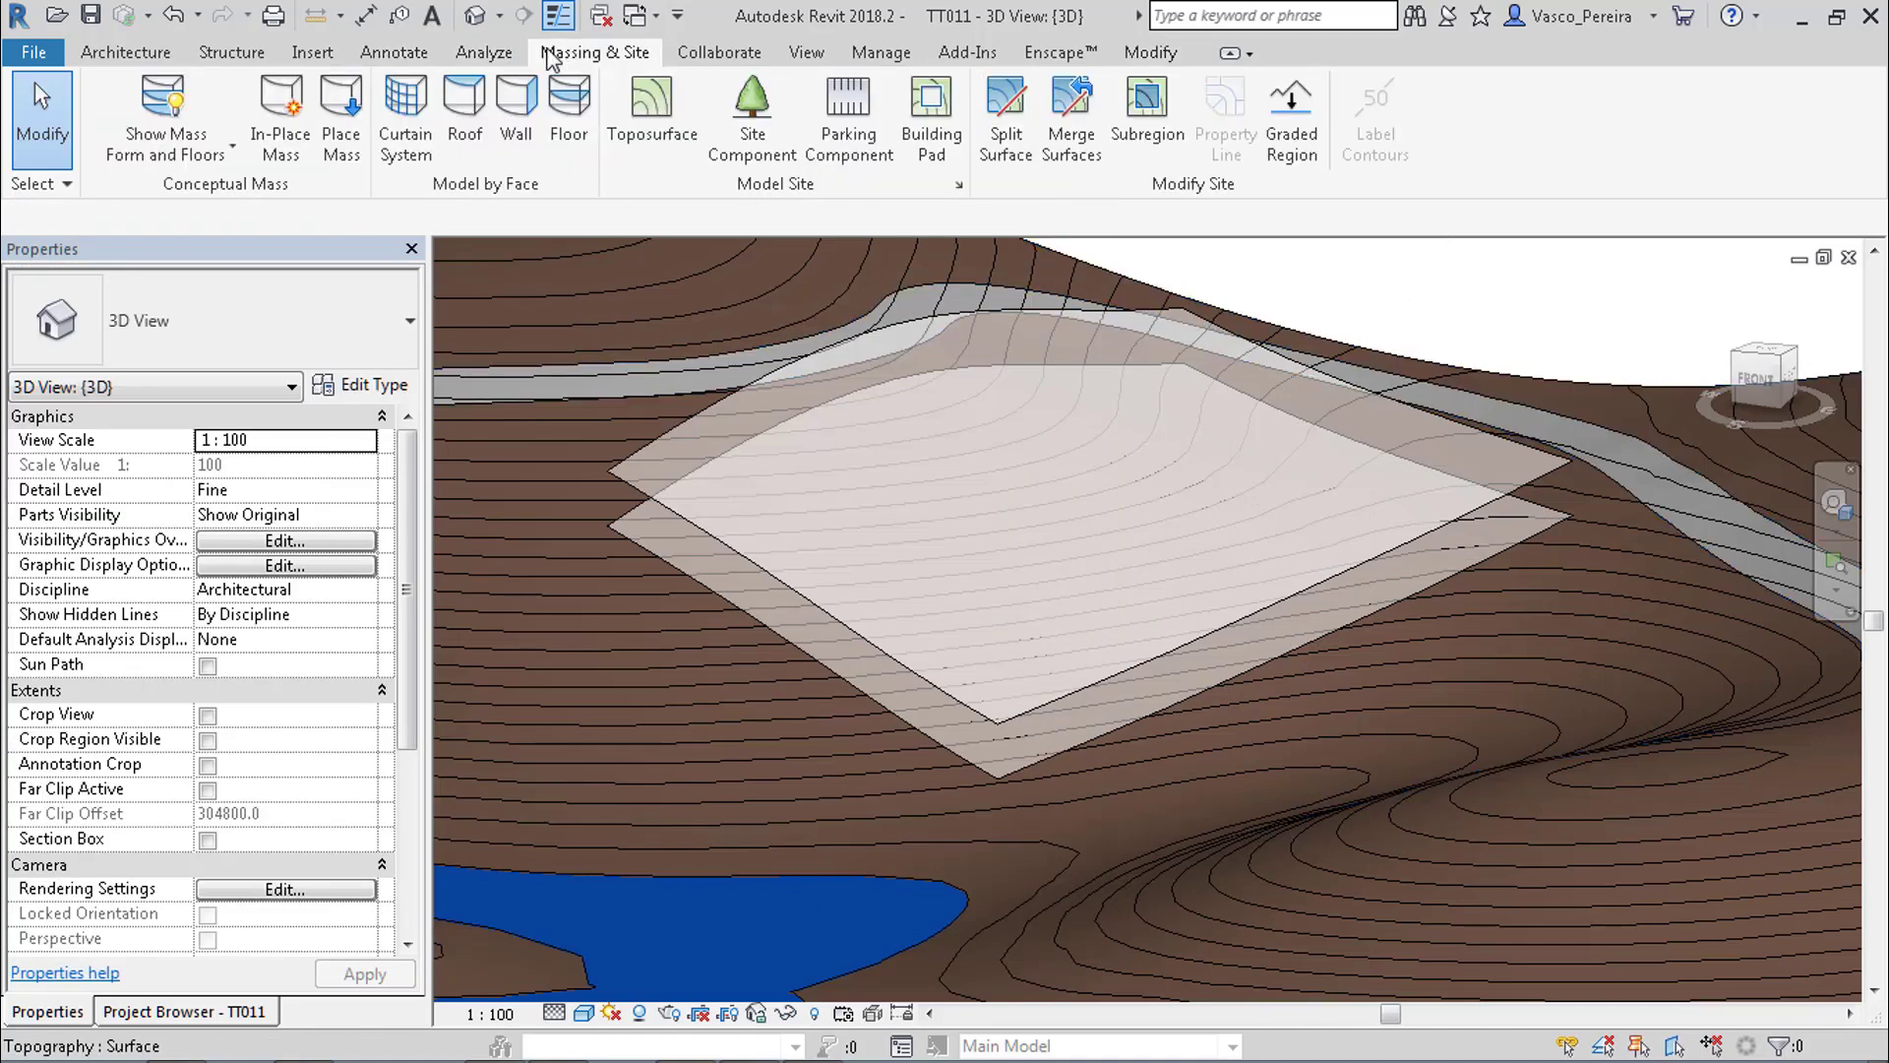
pyautogui.click(464, 103)
pyautogui.click(964, 393)
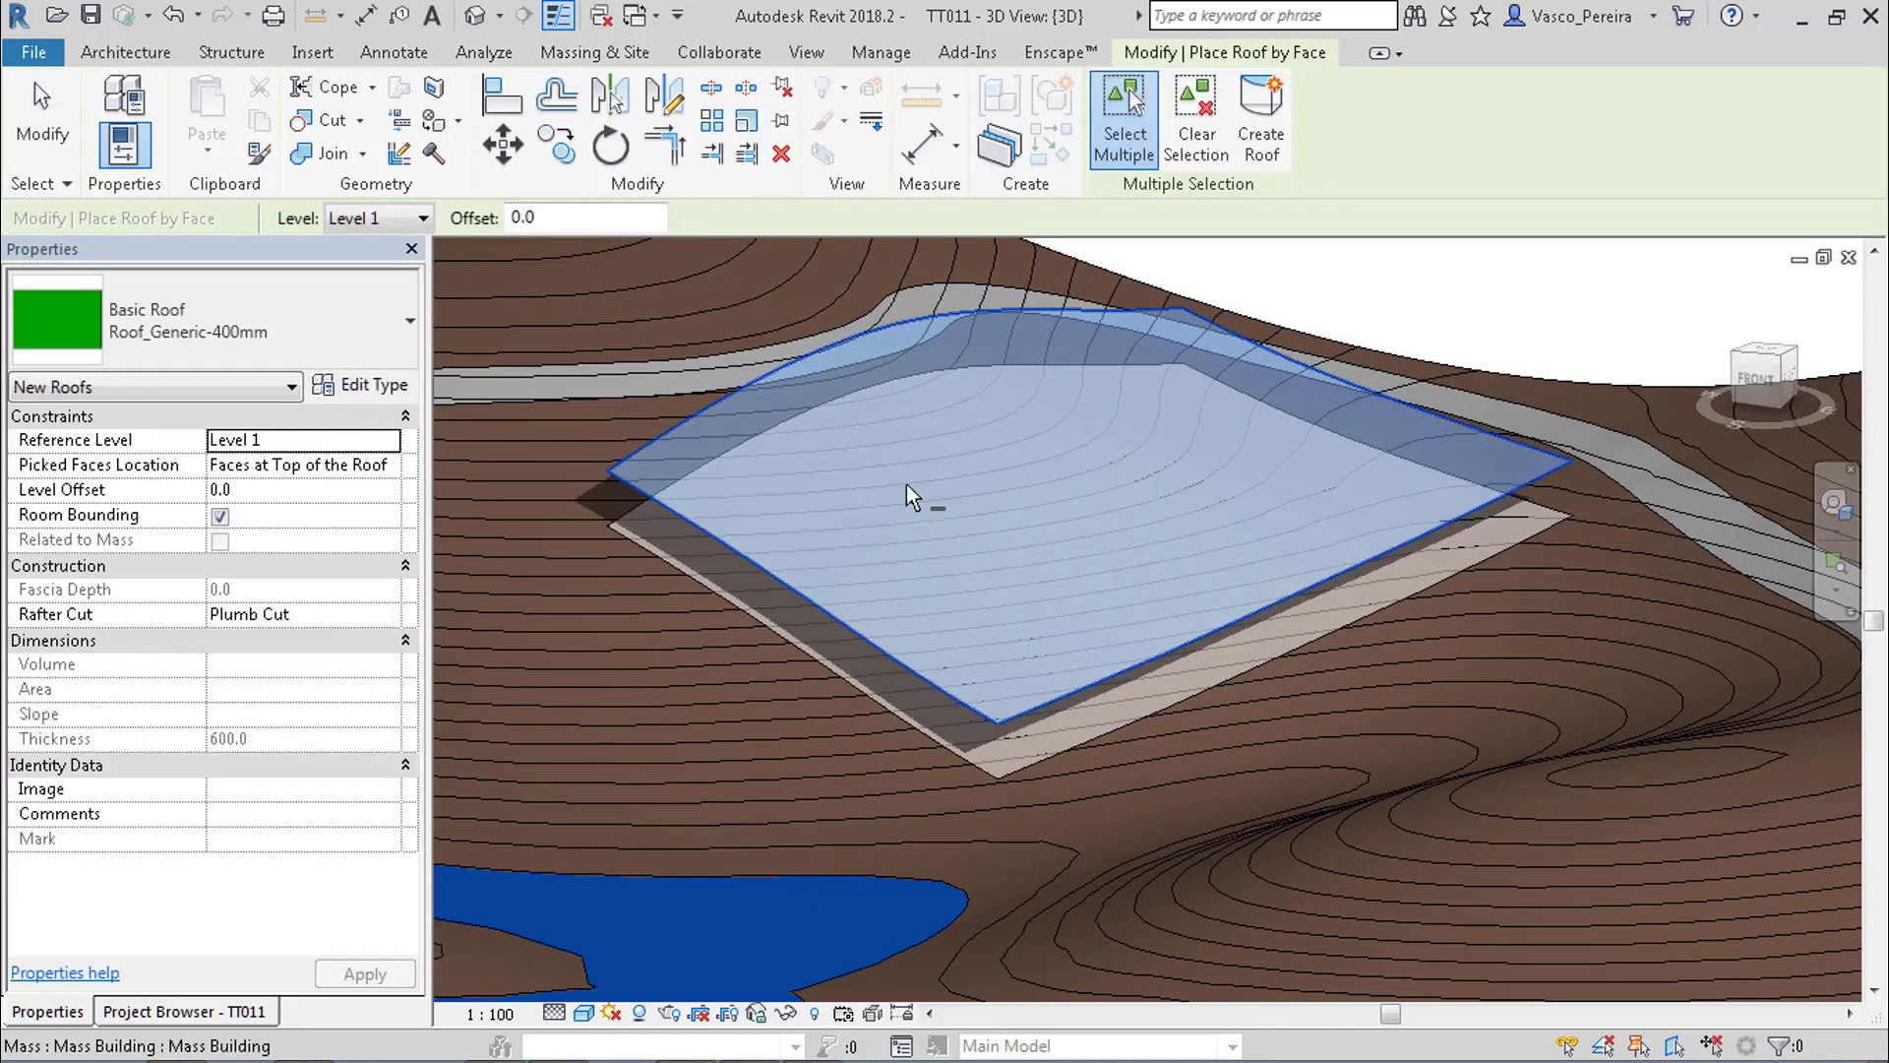
pyautogui.click(1262, 118)
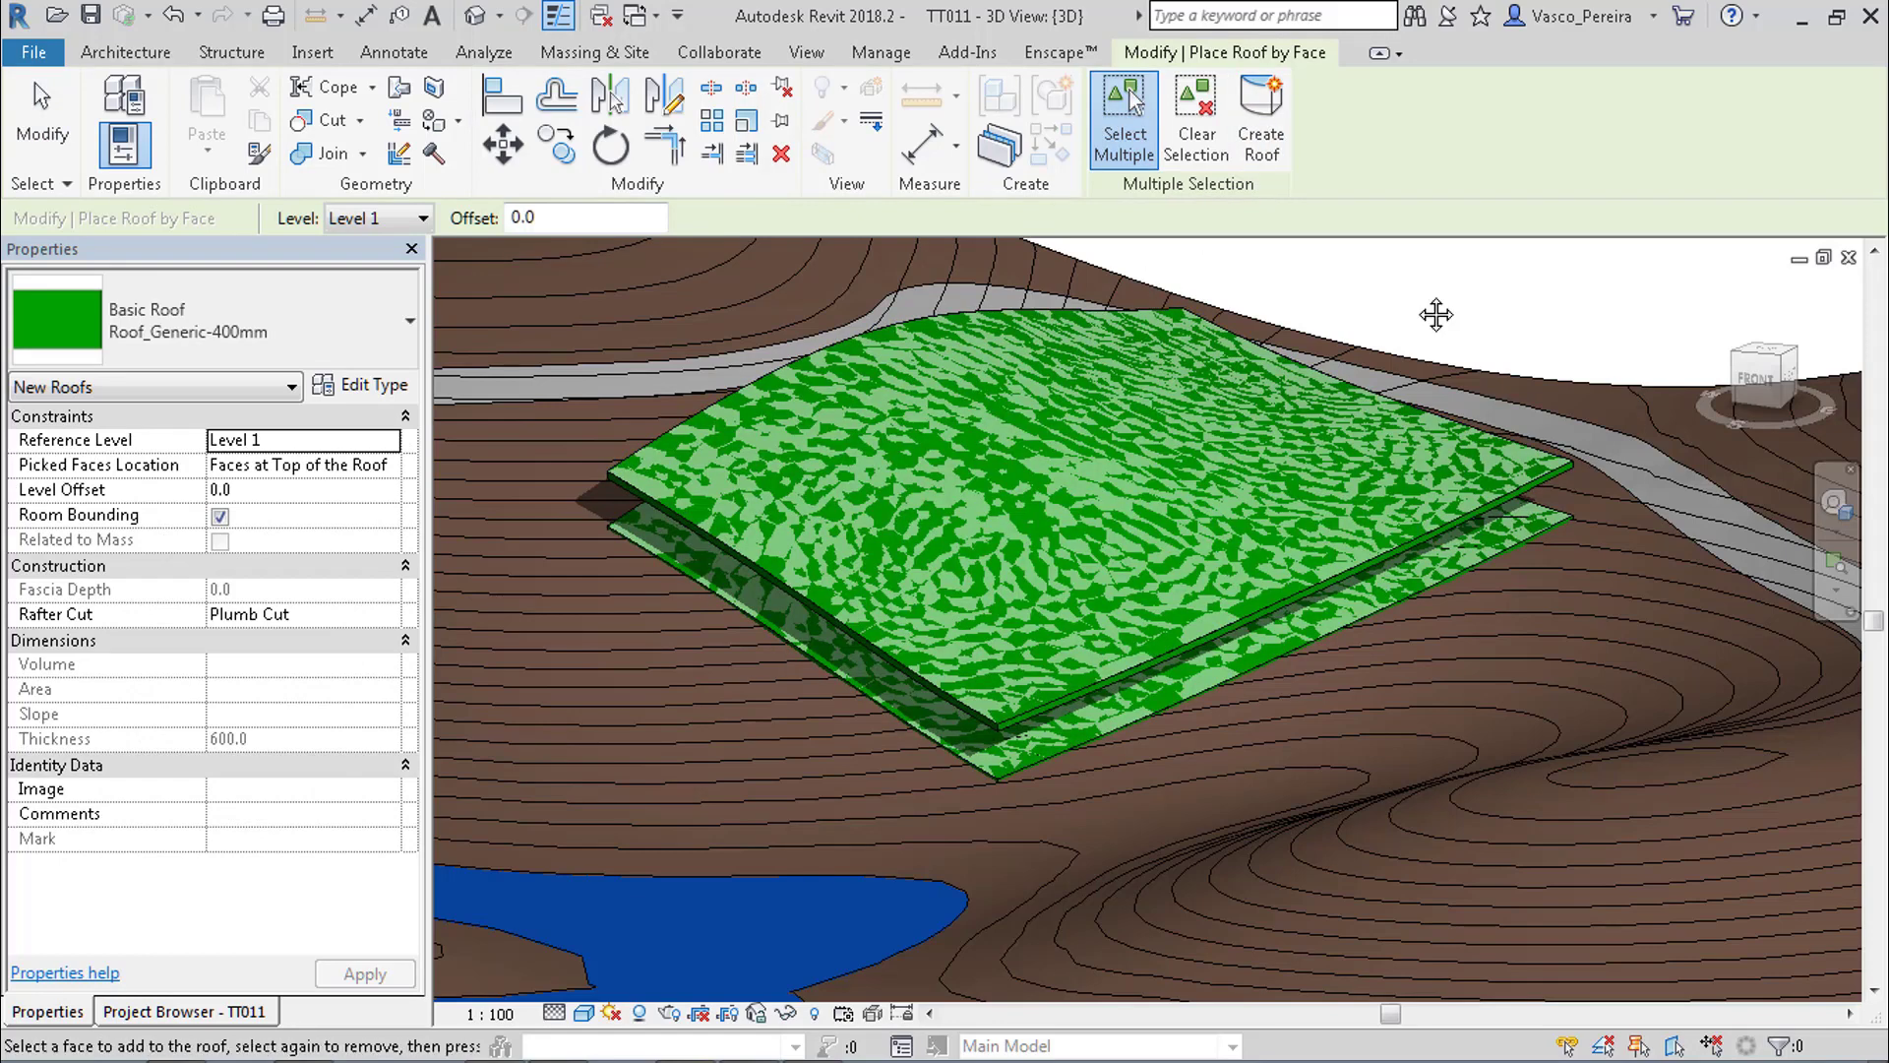
pyautogui.press('Escape')
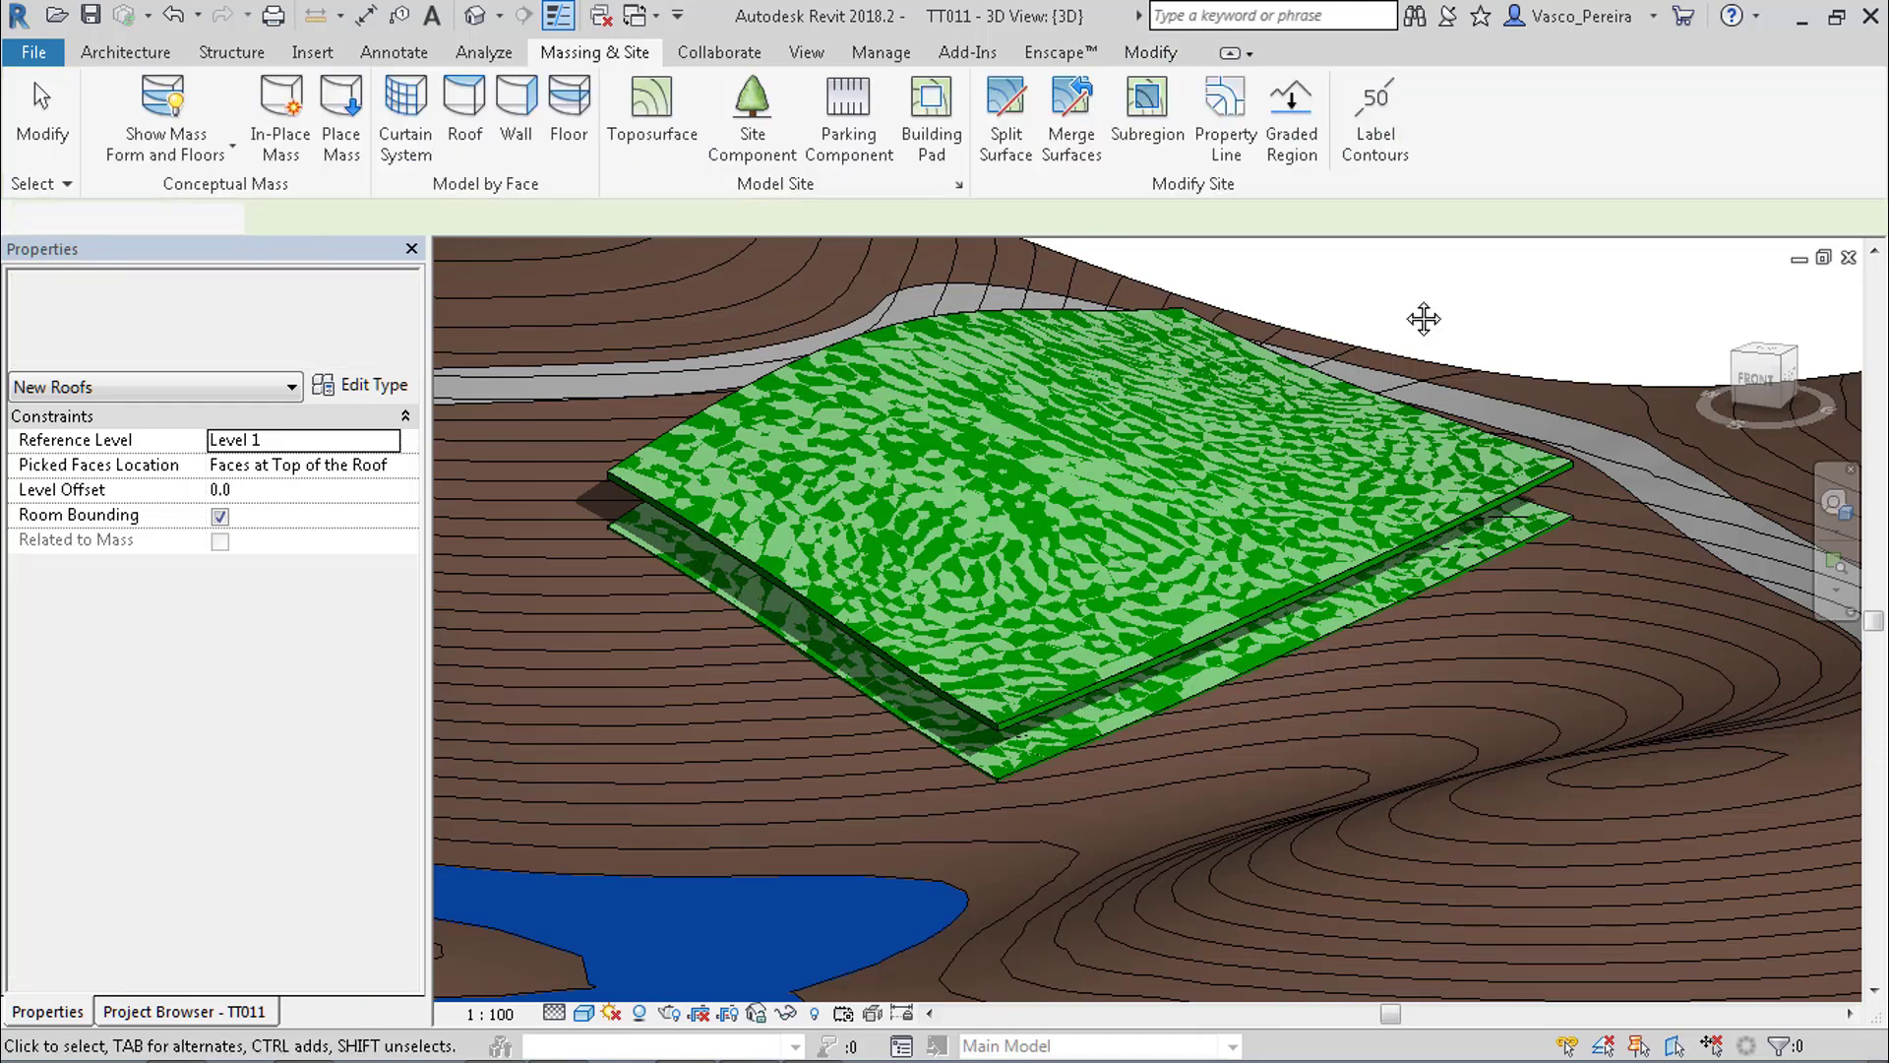
# Turn off the Mass category in the 3D view so only the two roofs are displayed.
pyautogui.press('v')
pyautogui.press('g')
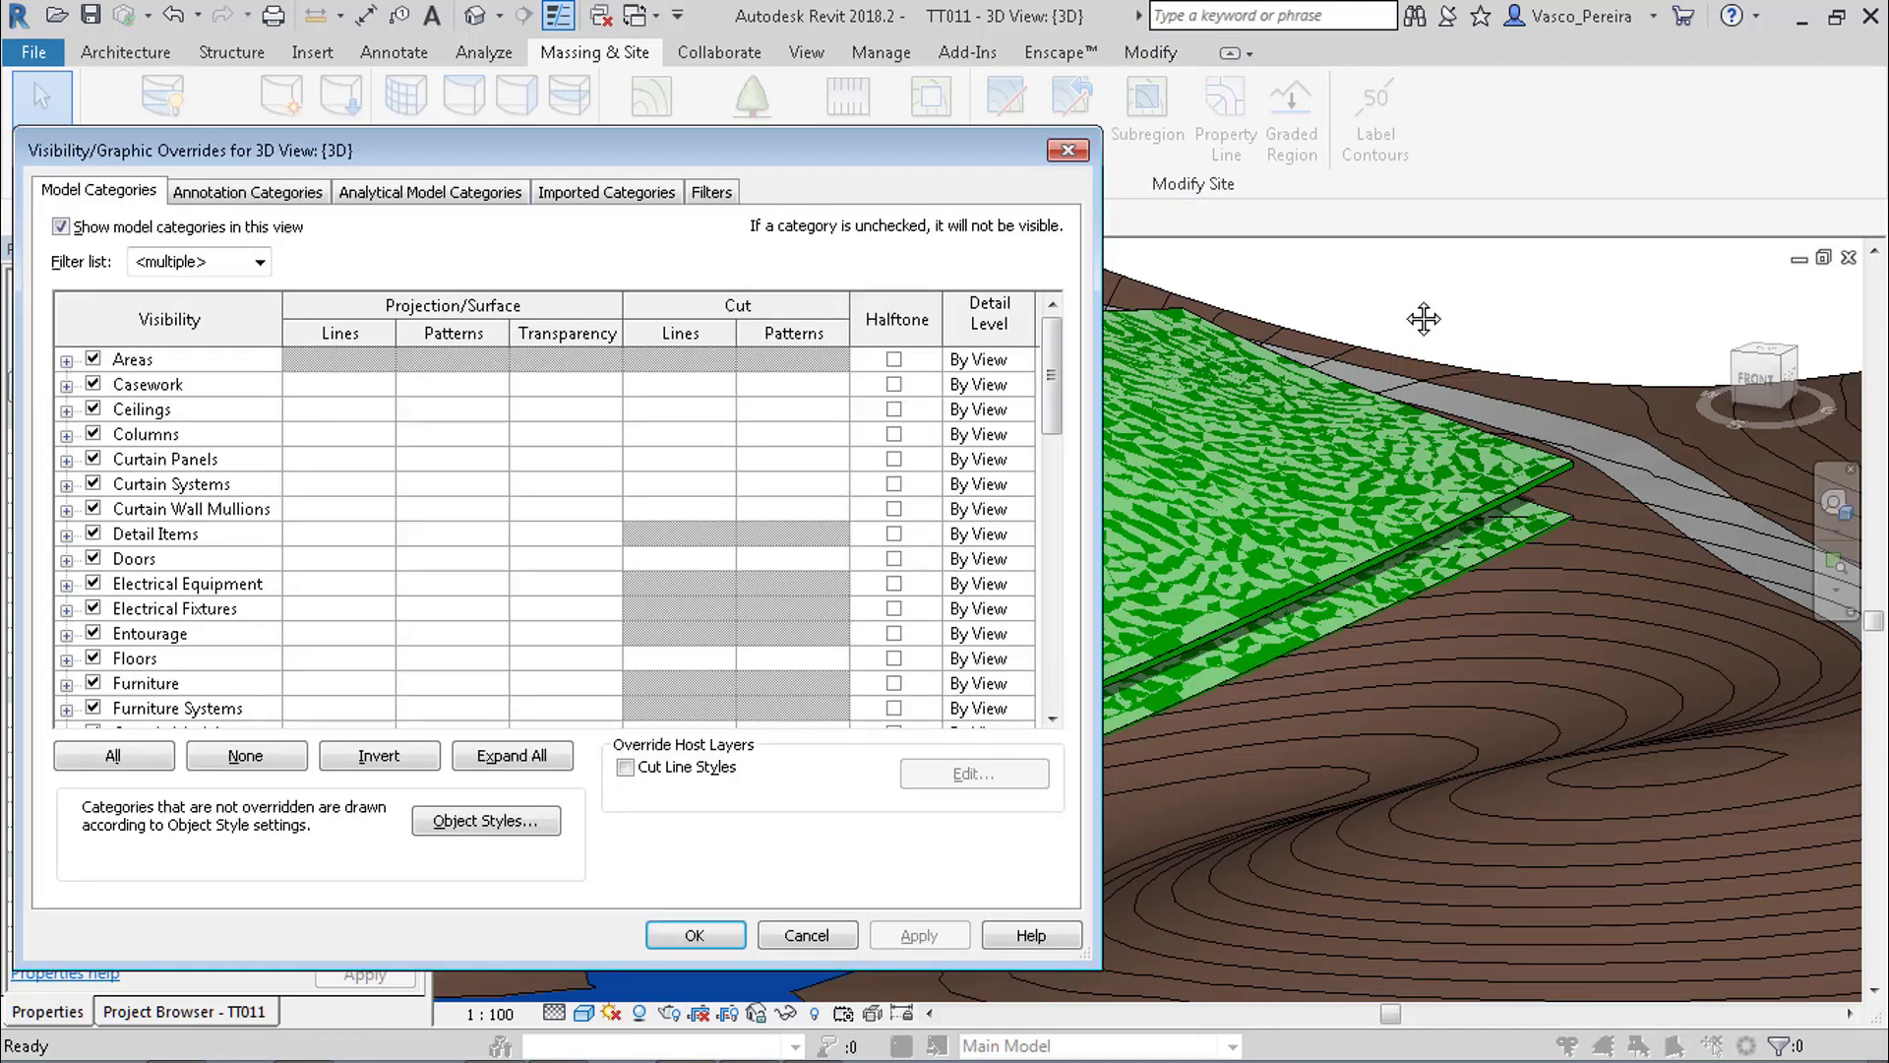
pyautogui.press('m')
pyautogui.press('space')
pyautogui.press('Return')
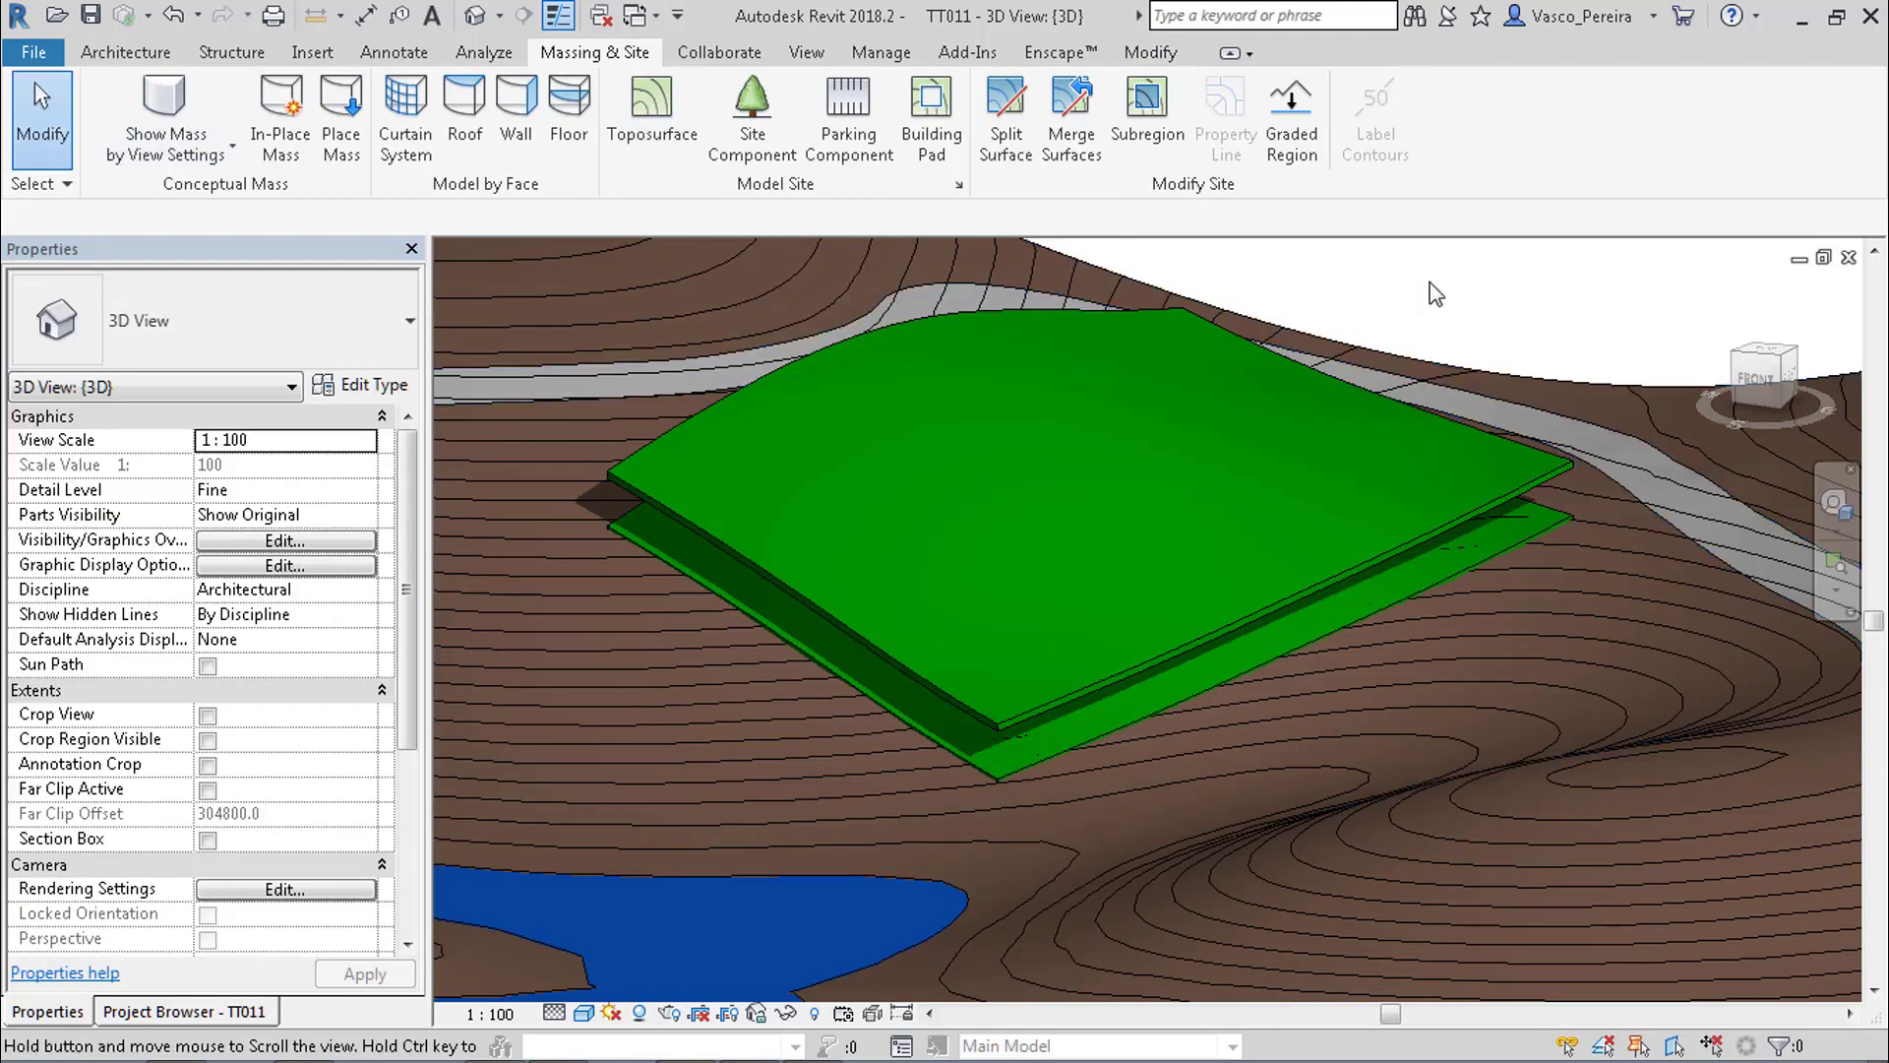
pyautogui.moveTo(1449, 313); pyautogui.dragTo(1281, 320, button='middle')
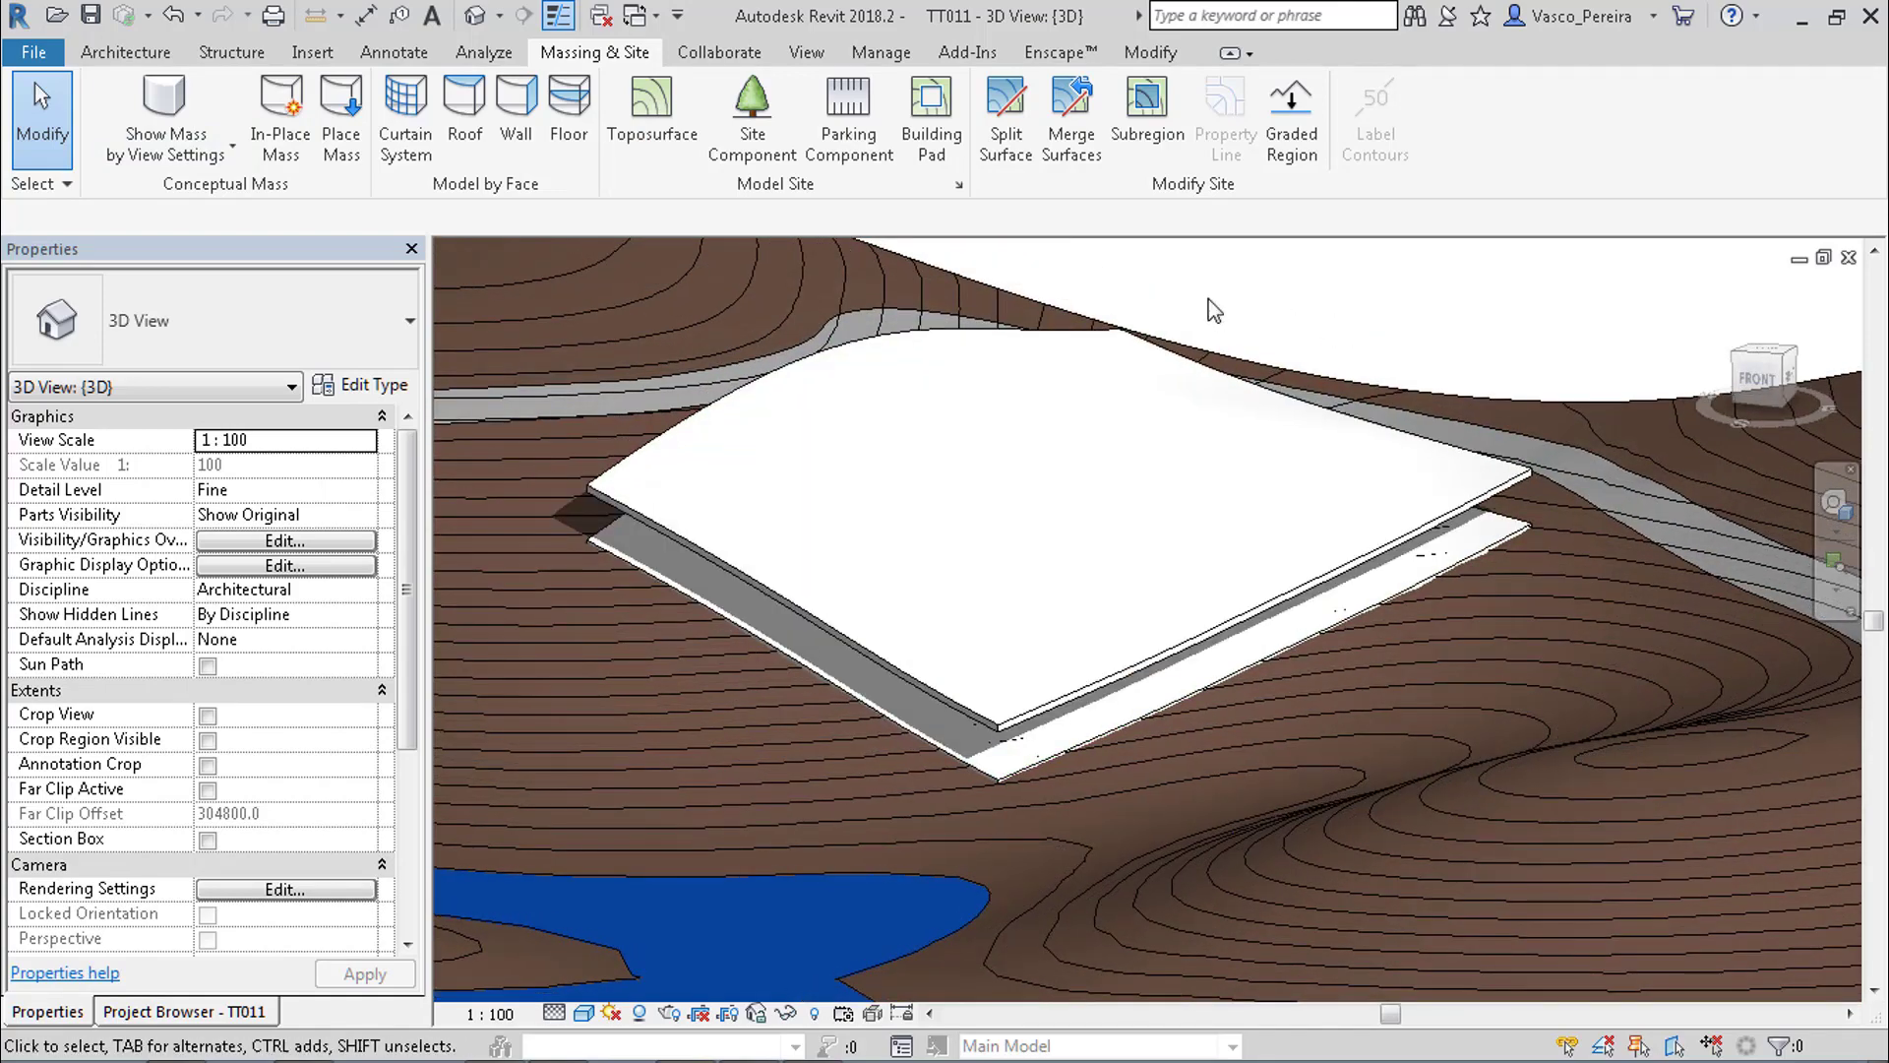
pyautogui.moveTo(1214, 305); pyautogui.dragTo(1283, 342, button='middle')
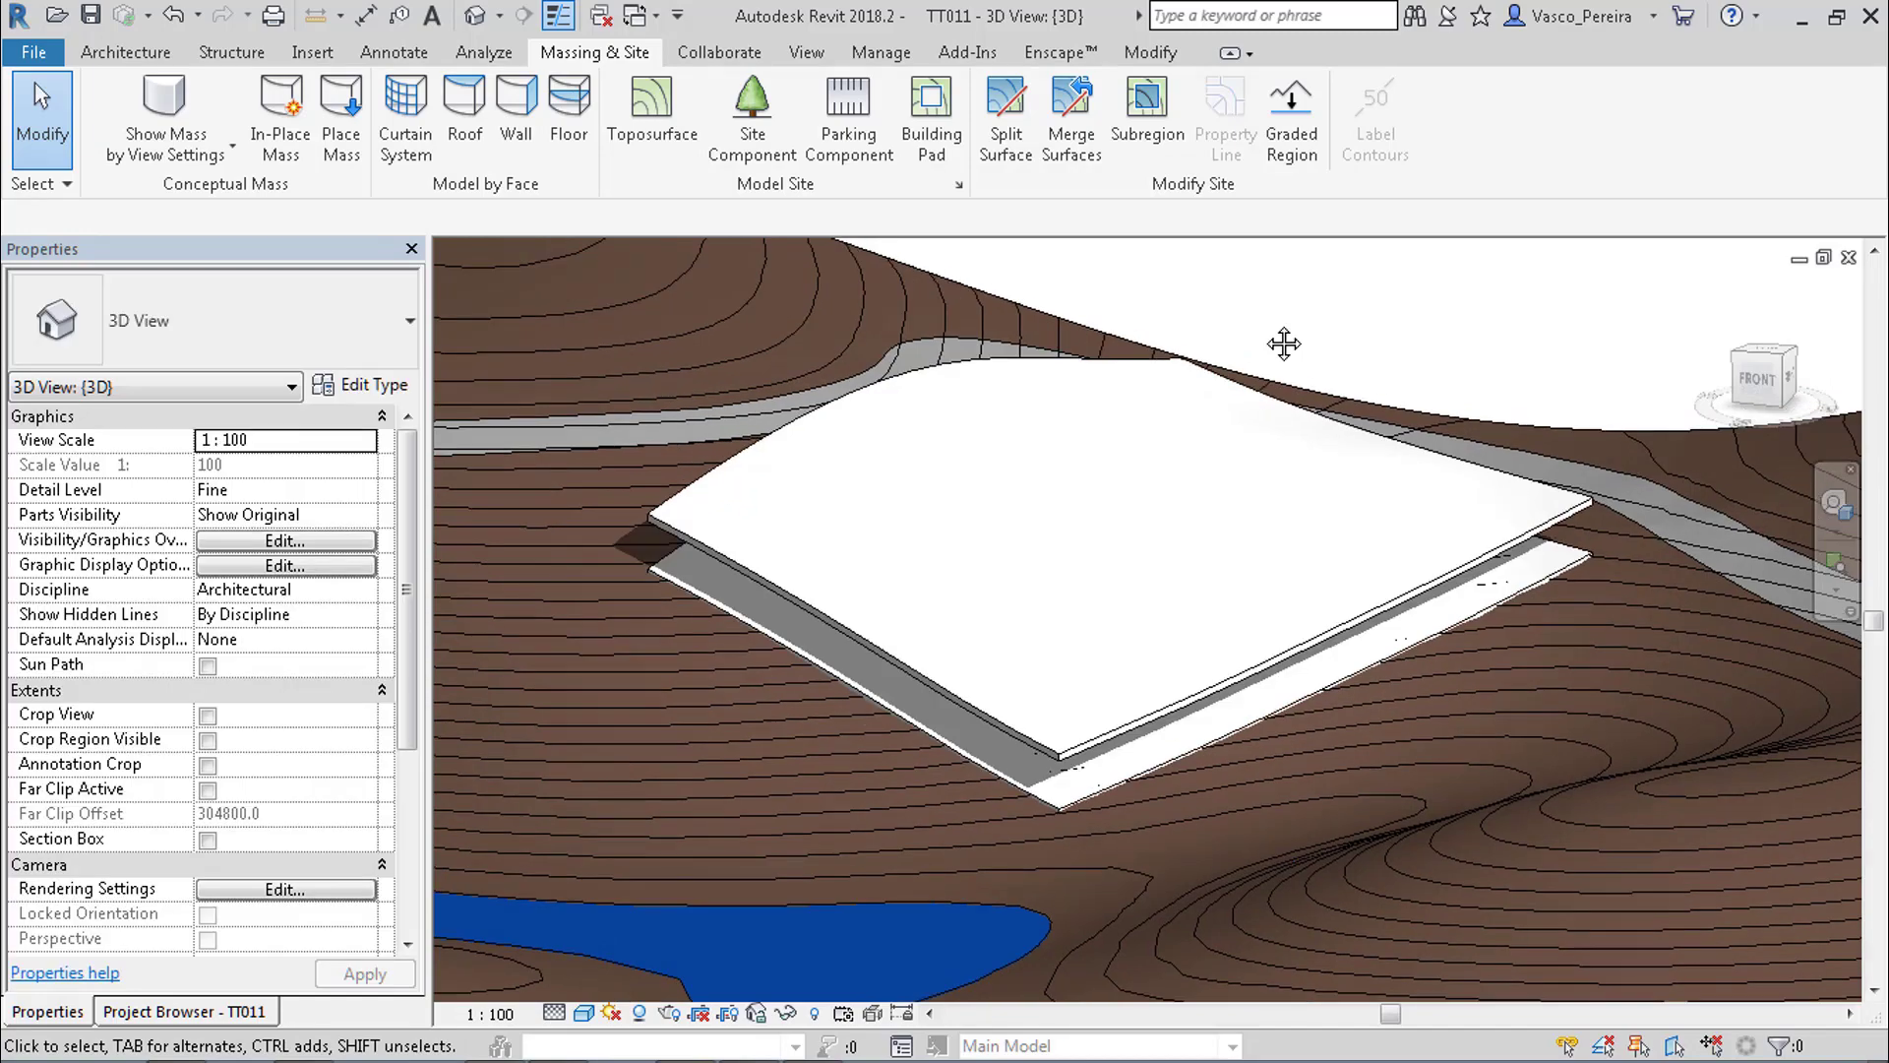
# Turn the Mass category back on in the 3D view.
pyautogui.hotkey('ctrl', 'Tab')
pyautogui.hotkey('ctrl', 'Tab')
pyautogui.press('v')
pyautogui.press('g')
pyautogui.press('m')
pyautogui.press('space')
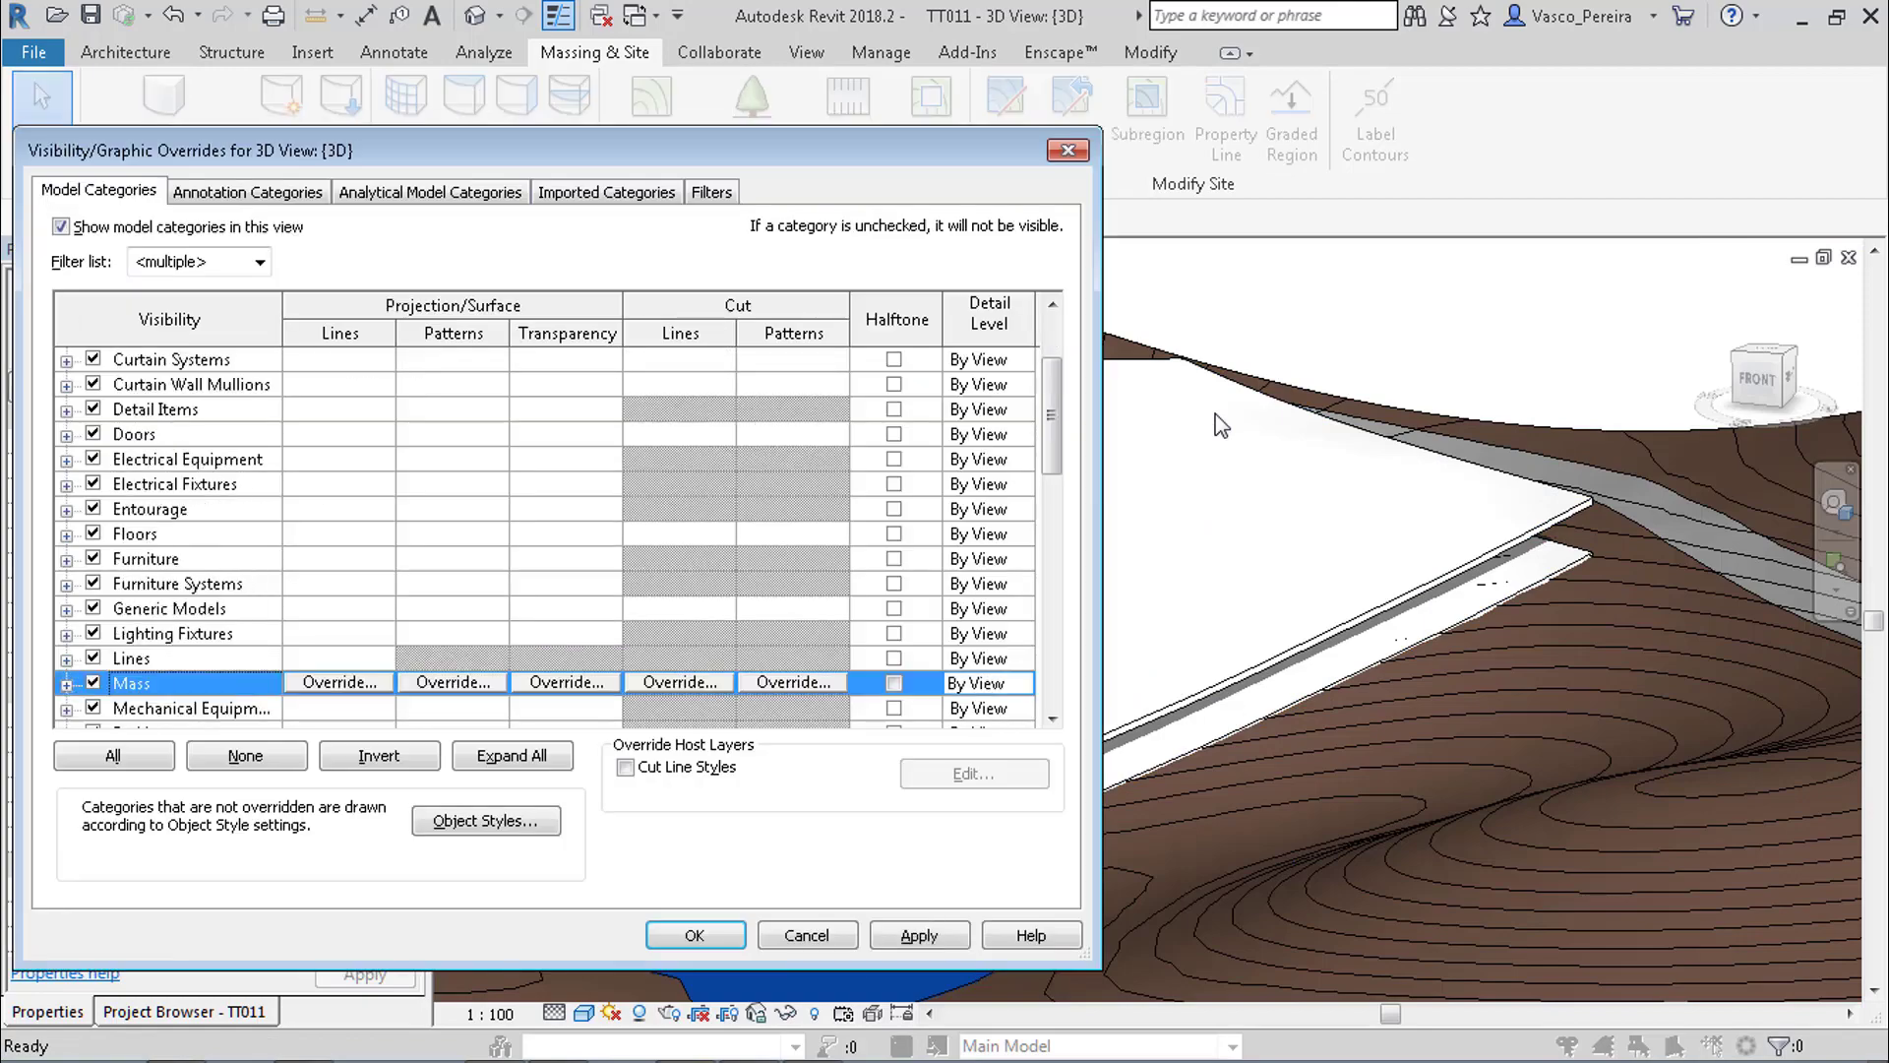
pyautogui.press('Tab')
pyautogui.press('Return')
# Open the mass for in-place editing and raise two neighbouring reference points on the upper surface's second spline.
pyautogui.click(1216, 414)
pyautogui.doubleClick(1221, 425)
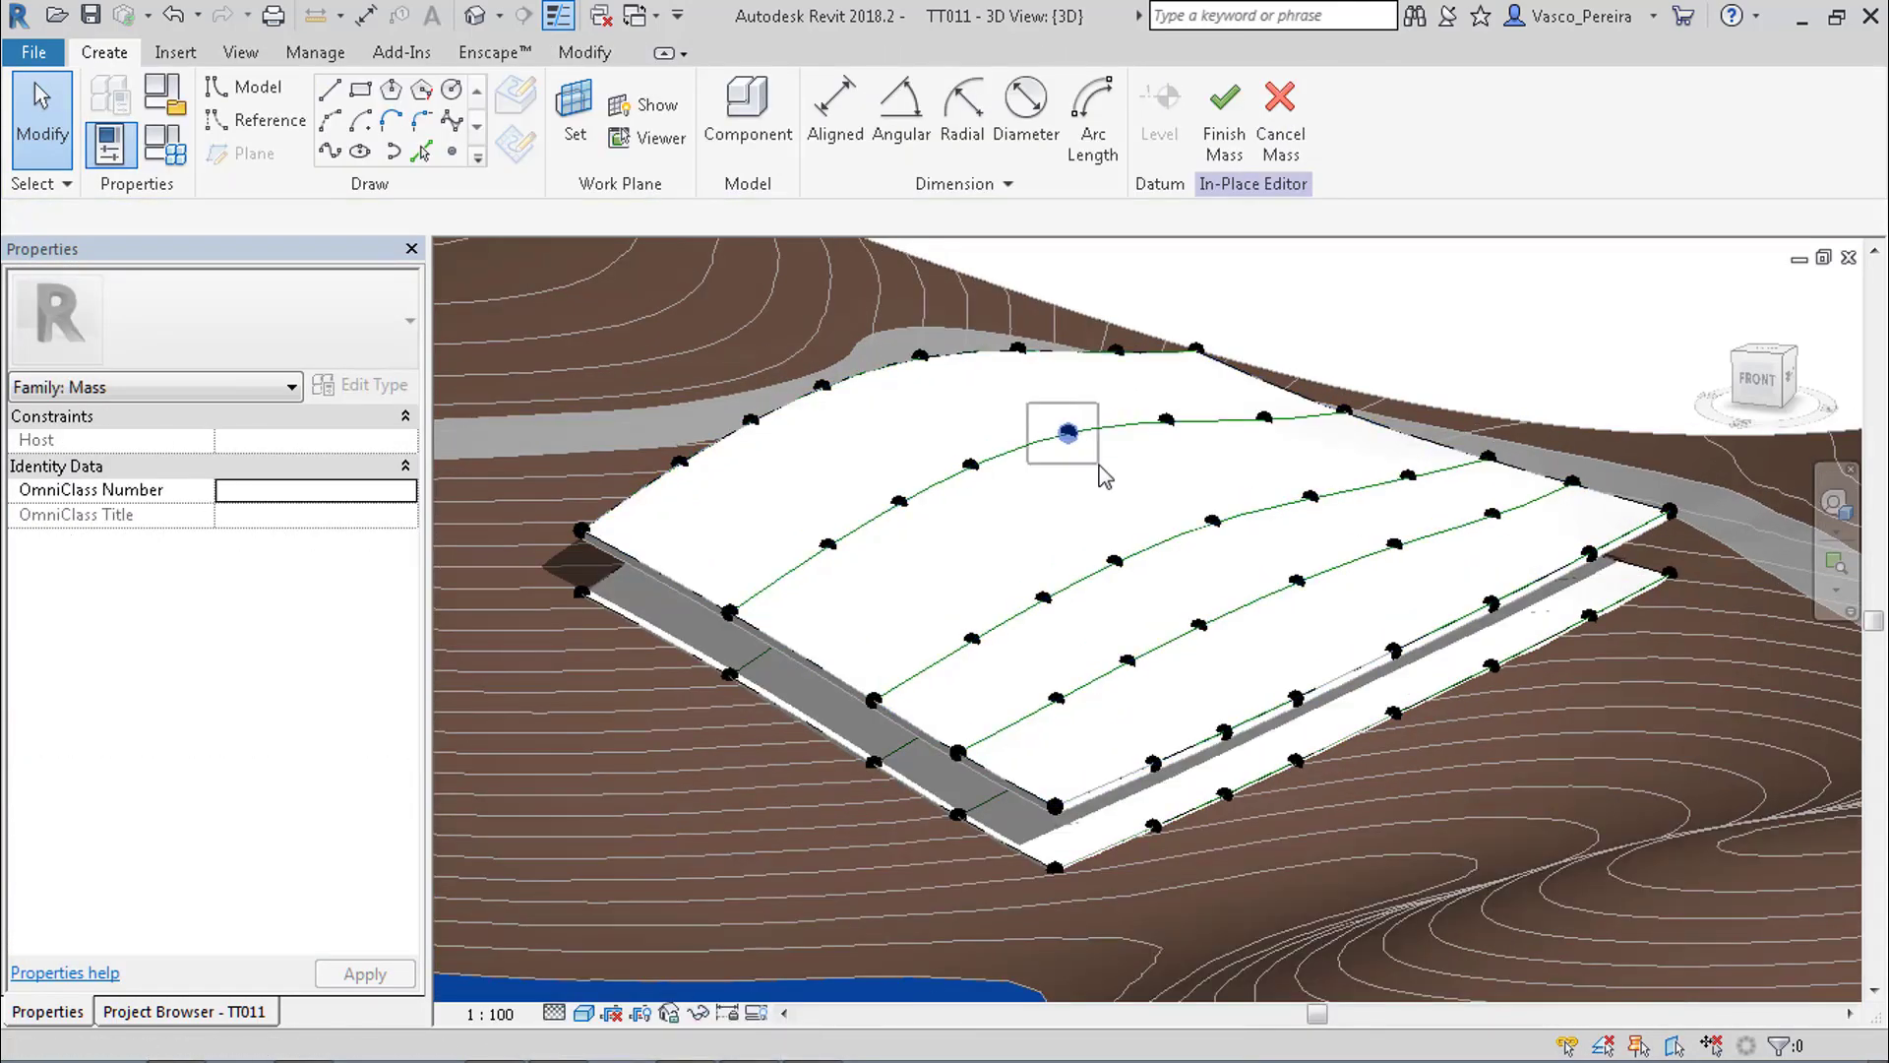
pyautogui.click(1070, 430)
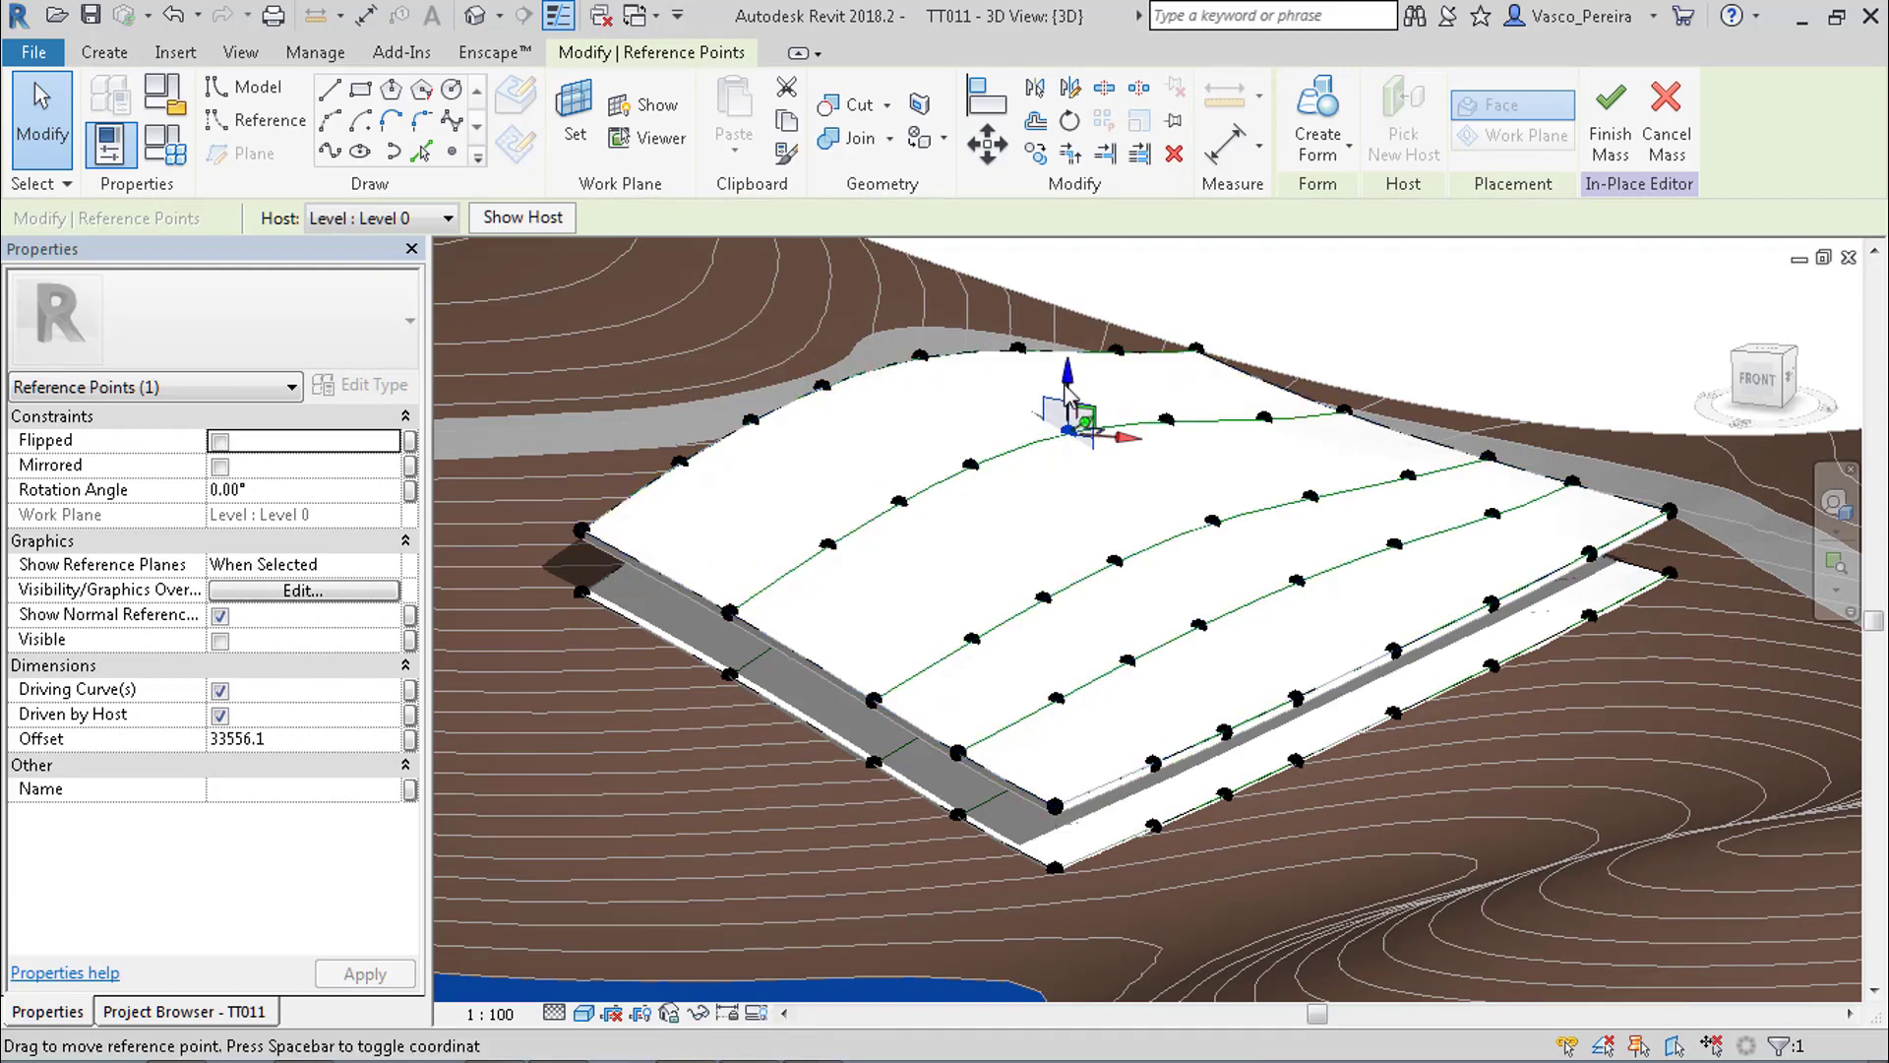
pyautogui.moveTo(1069, 379); pyautogui.dragTo(1069, 360)
pyautogui.click(971, 464)
pyautogui.moveTo(973, 408); pyautogui.dragTo(1171, 445)
# Delete the reference points on either side of the raised pair on the second spline.
pyautogui.click(1069, 413)
pyautogui.click(899, 501)
pyautogui.press('Delete')
pyautogui.press('Delete')
pyautogui.click(1173, 408)
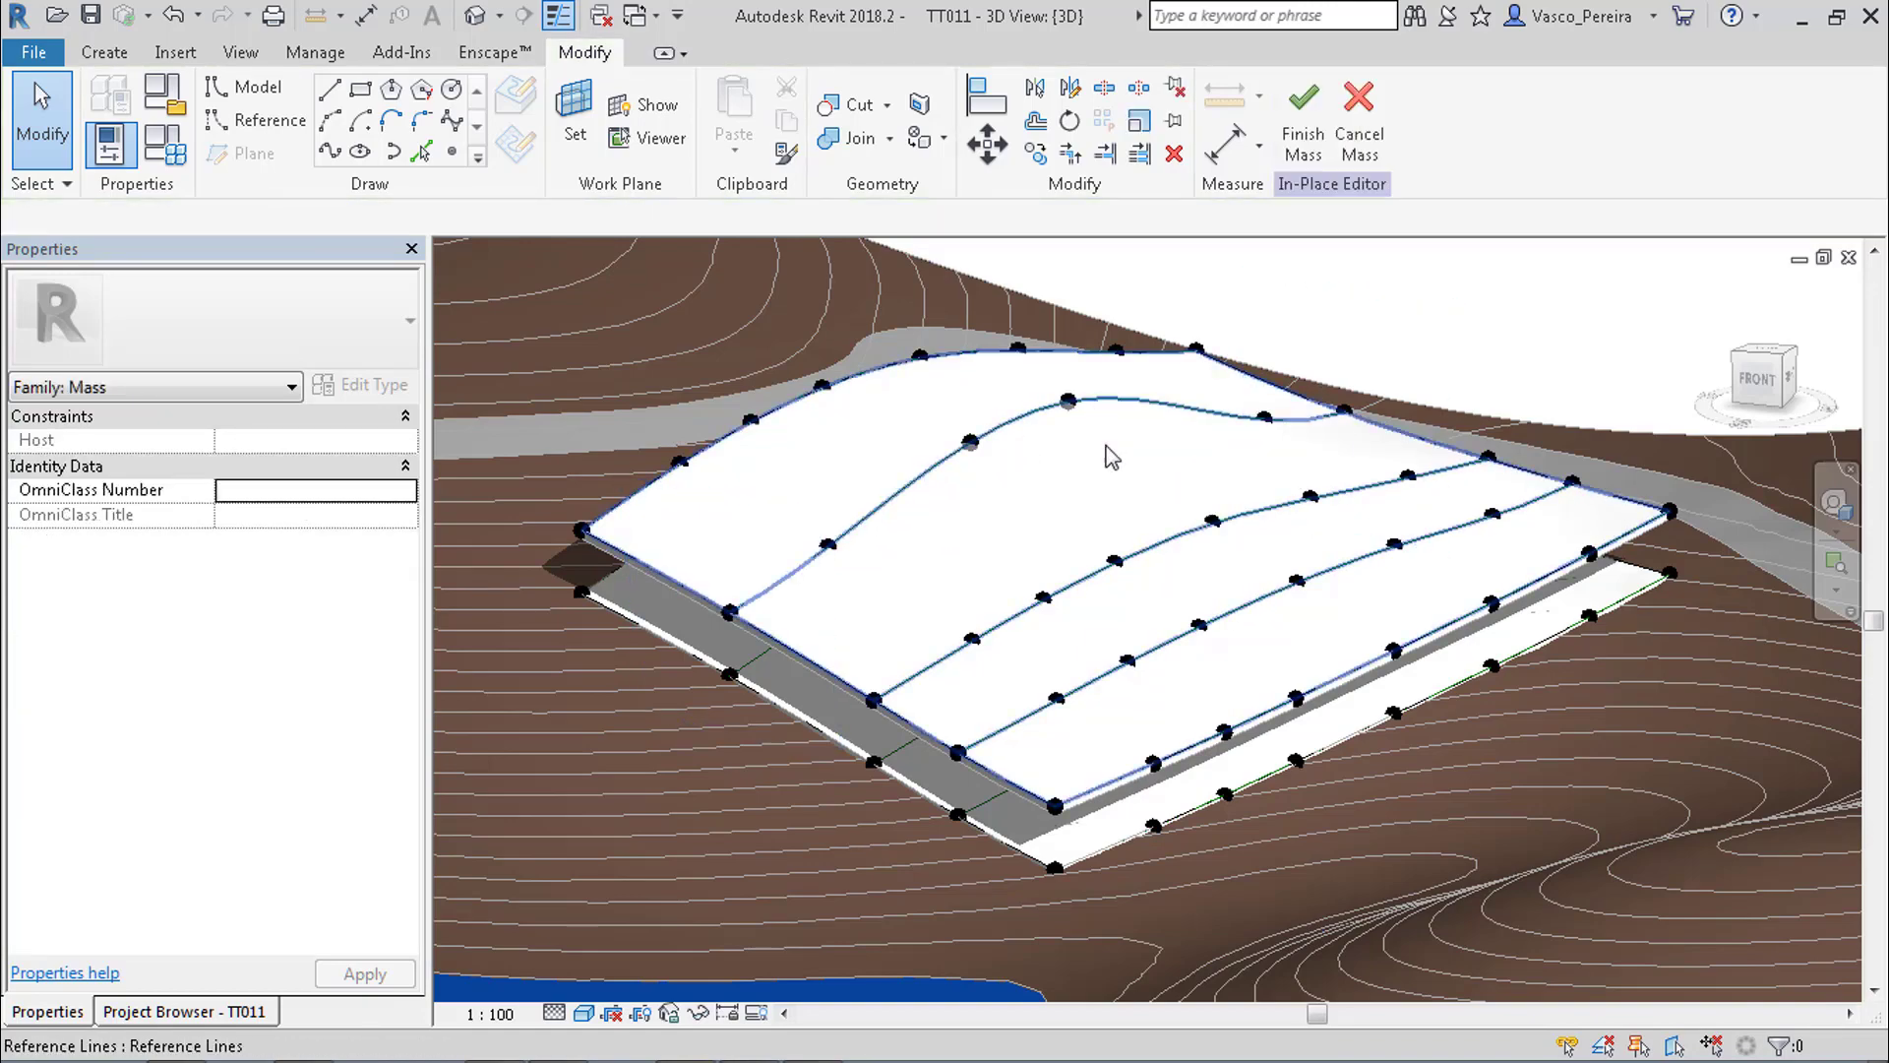
# Finish the mass and update the roof to match the reshaped mass face.
pyautogui.keyDown('shift'); pyautogui.moveTo(1109, 452); pyautogui.dragTo(935, 347, button='middle'); pyautogui.keyUp('shift')
pyautogui.click(1304, 118)
pyautogui.click(807, 477)
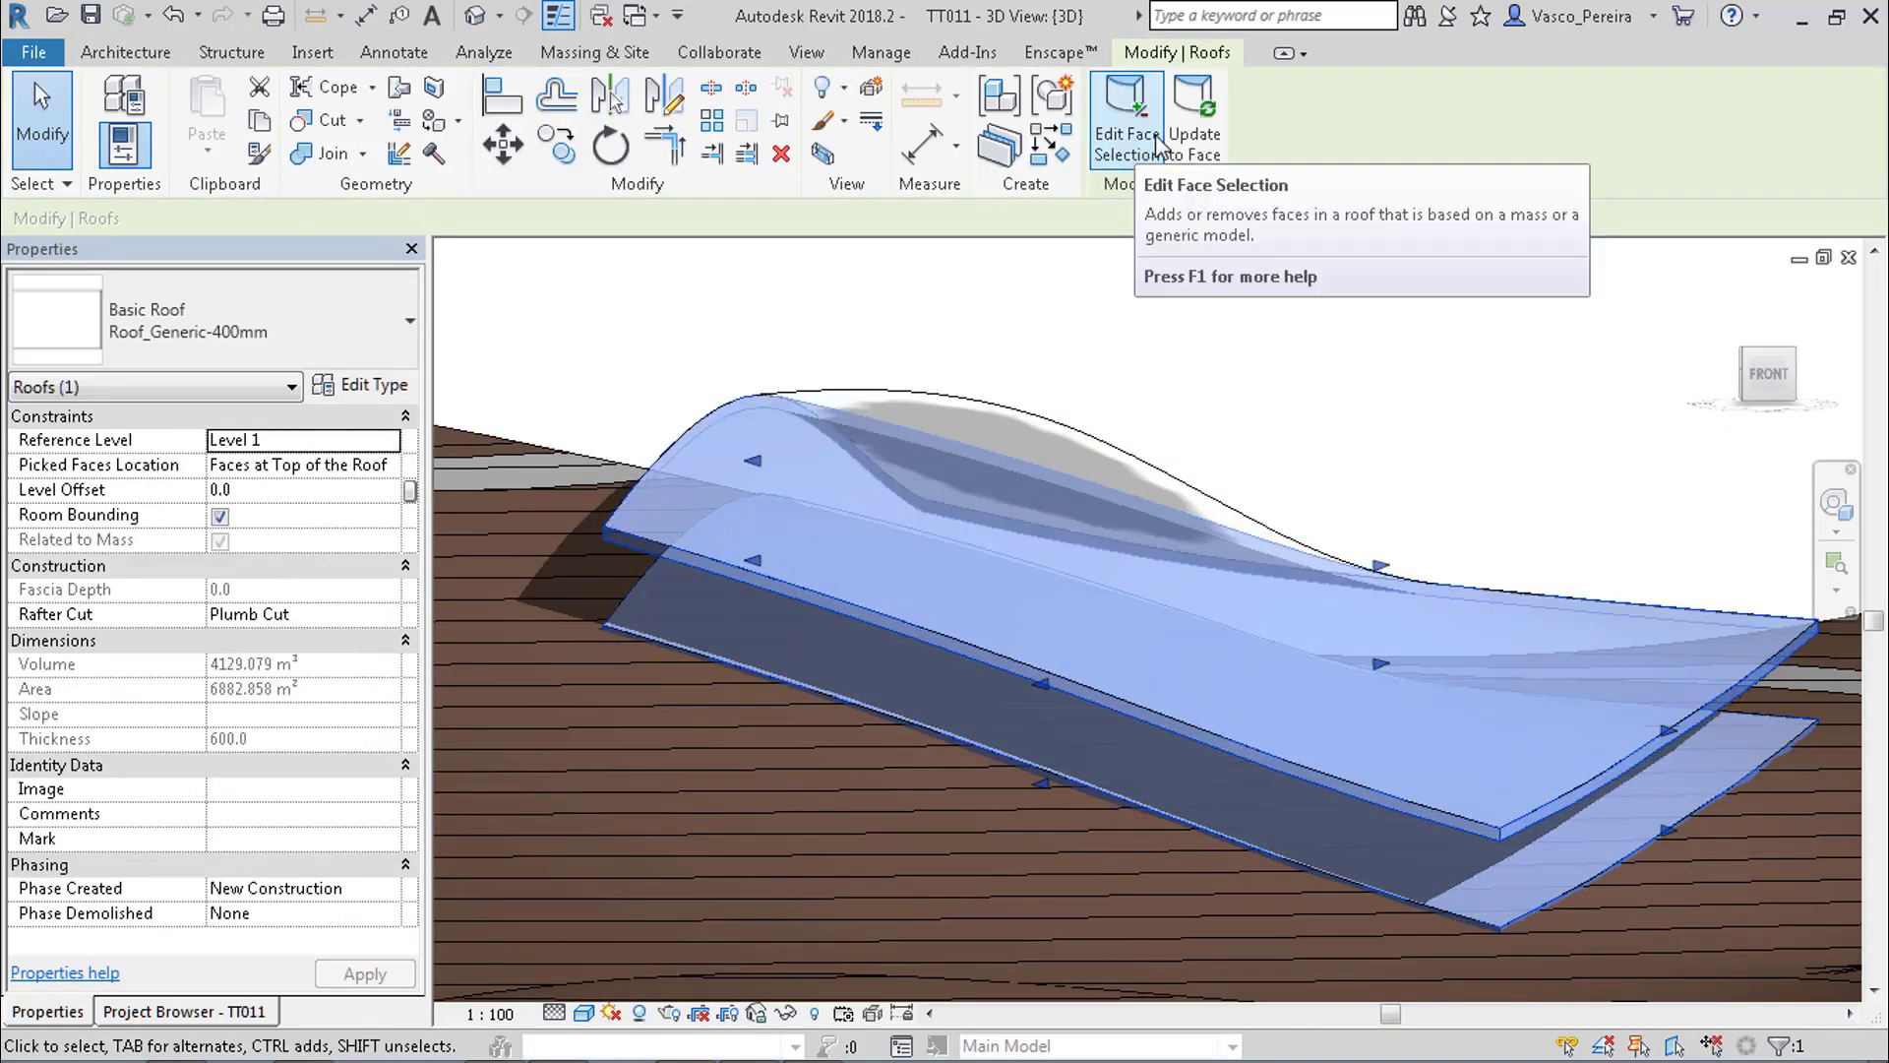
pyautogui.click(1209, 123)
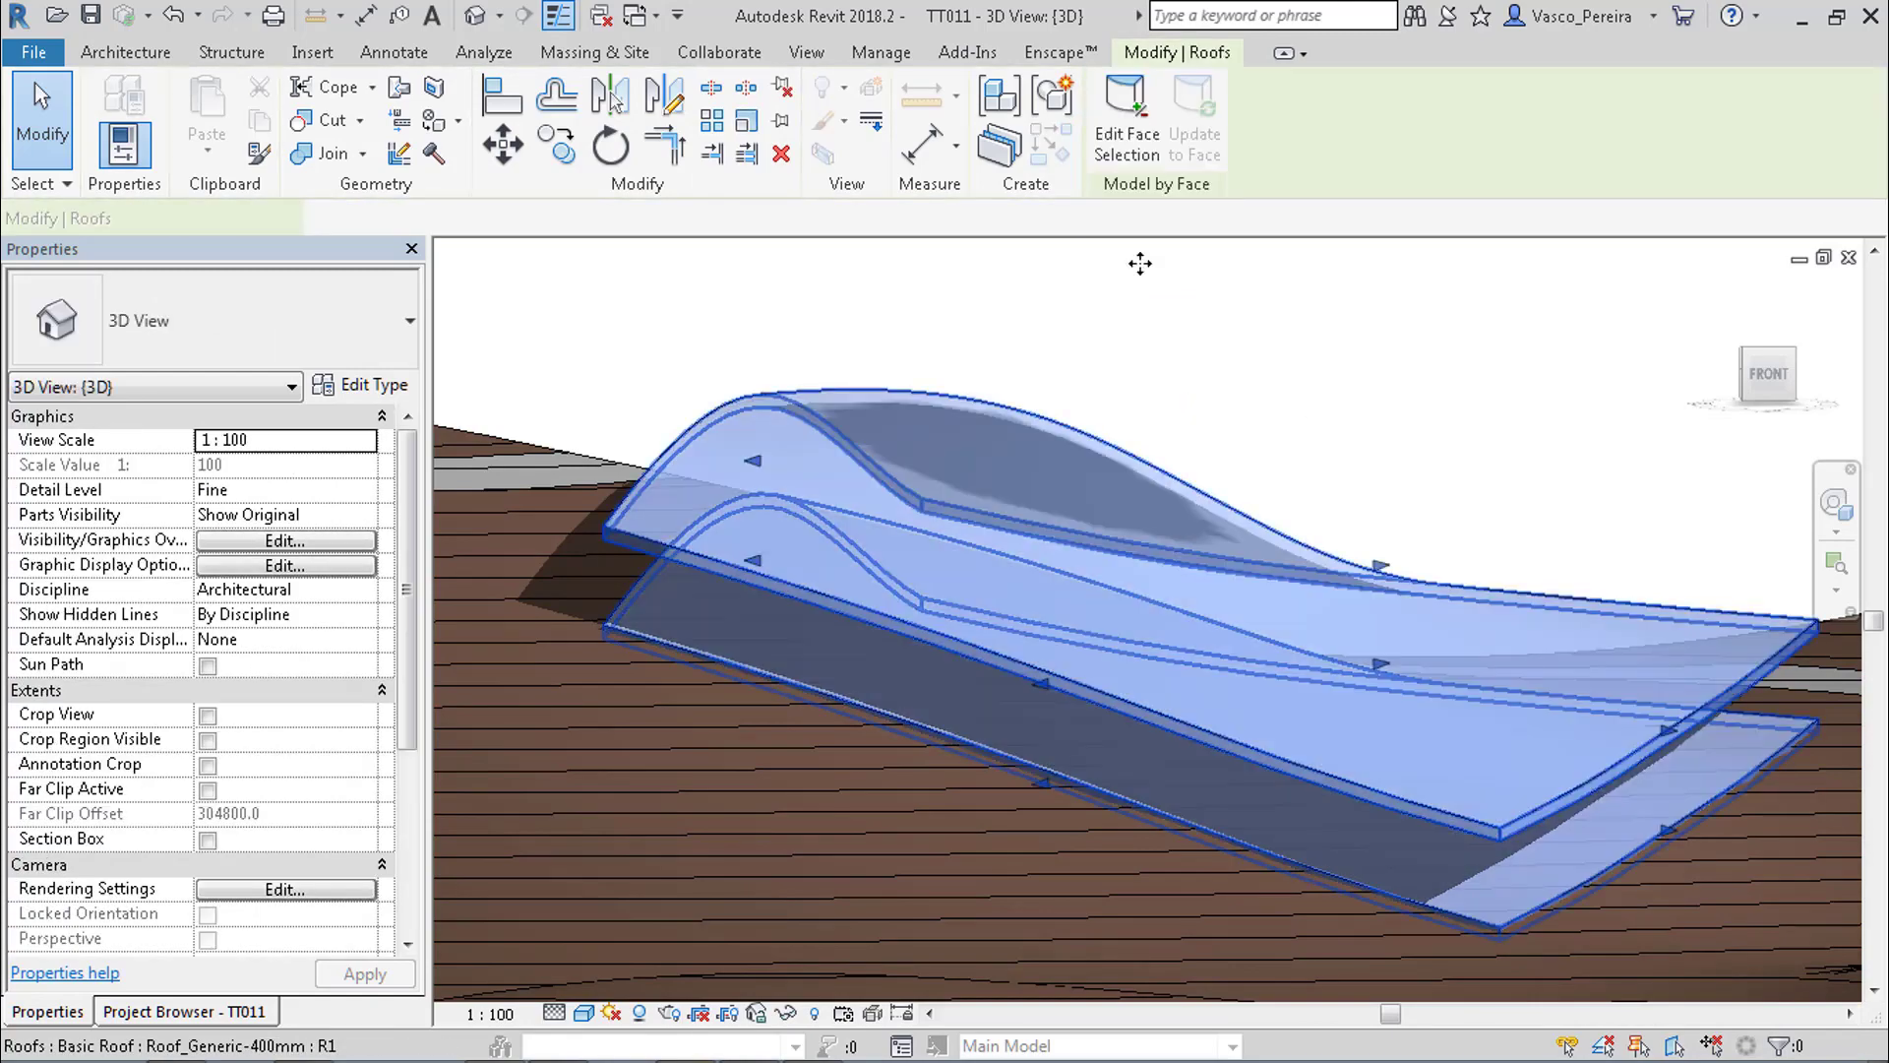
pyautogui.click(1274, 306)
# Edit the mass again and sketch a circle on Level 1 in the Level 0 plan, between the first two splines.
pyautogui.click(1130, 486)
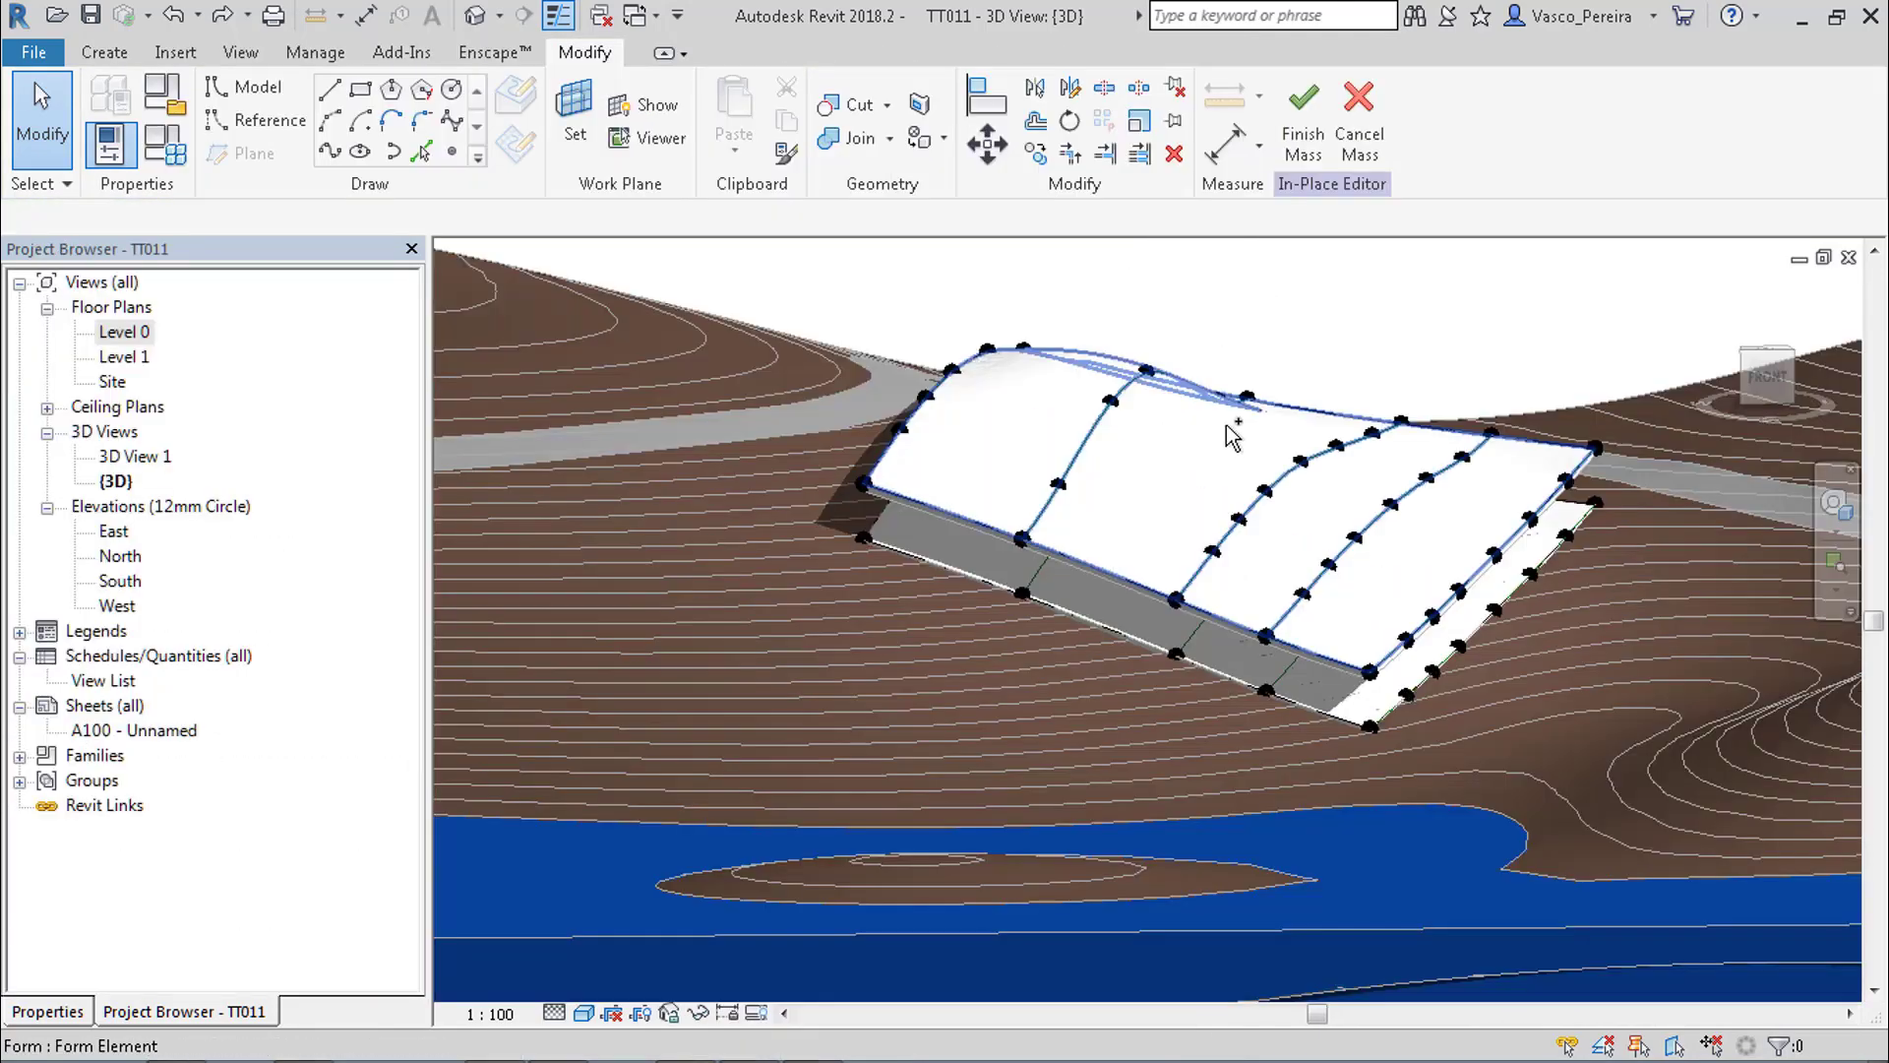
pyautogui.hotkey('ctrl', 'Tab')
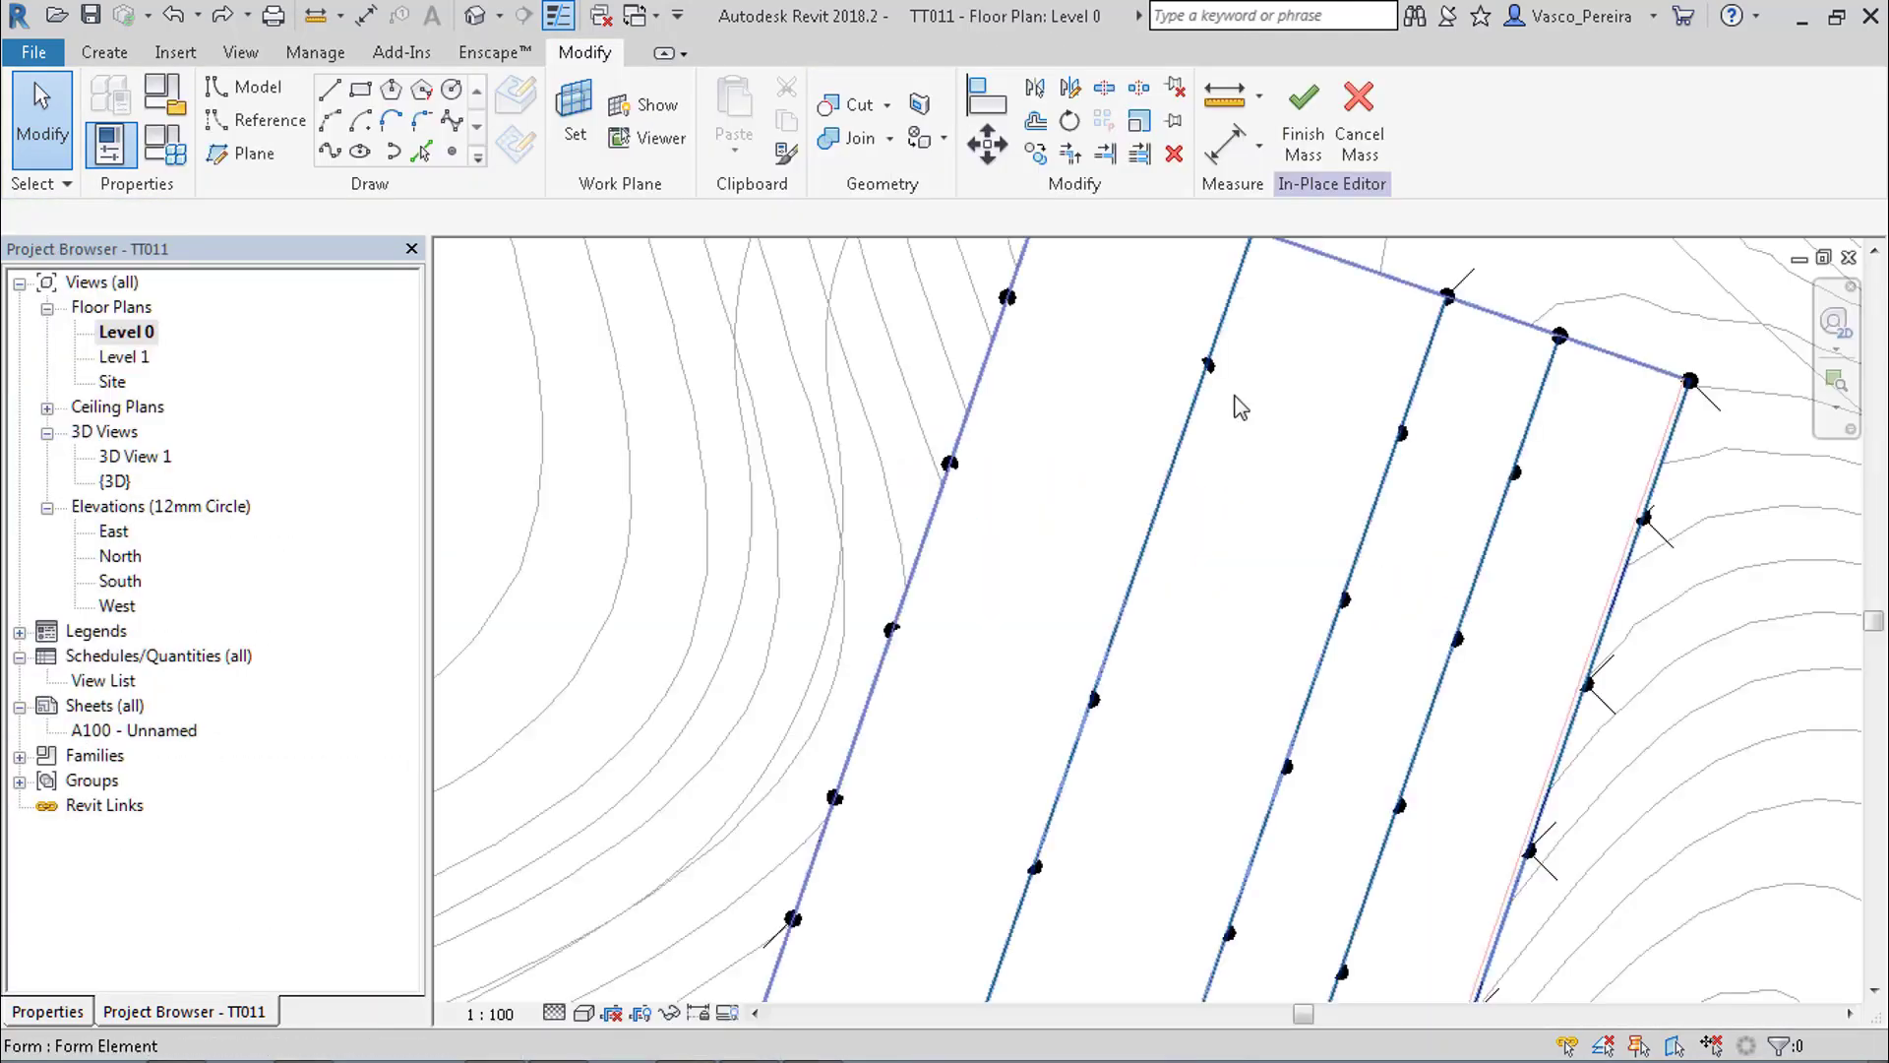
pyautogui.click(925, 440)
pyautogui.click(452, 89)
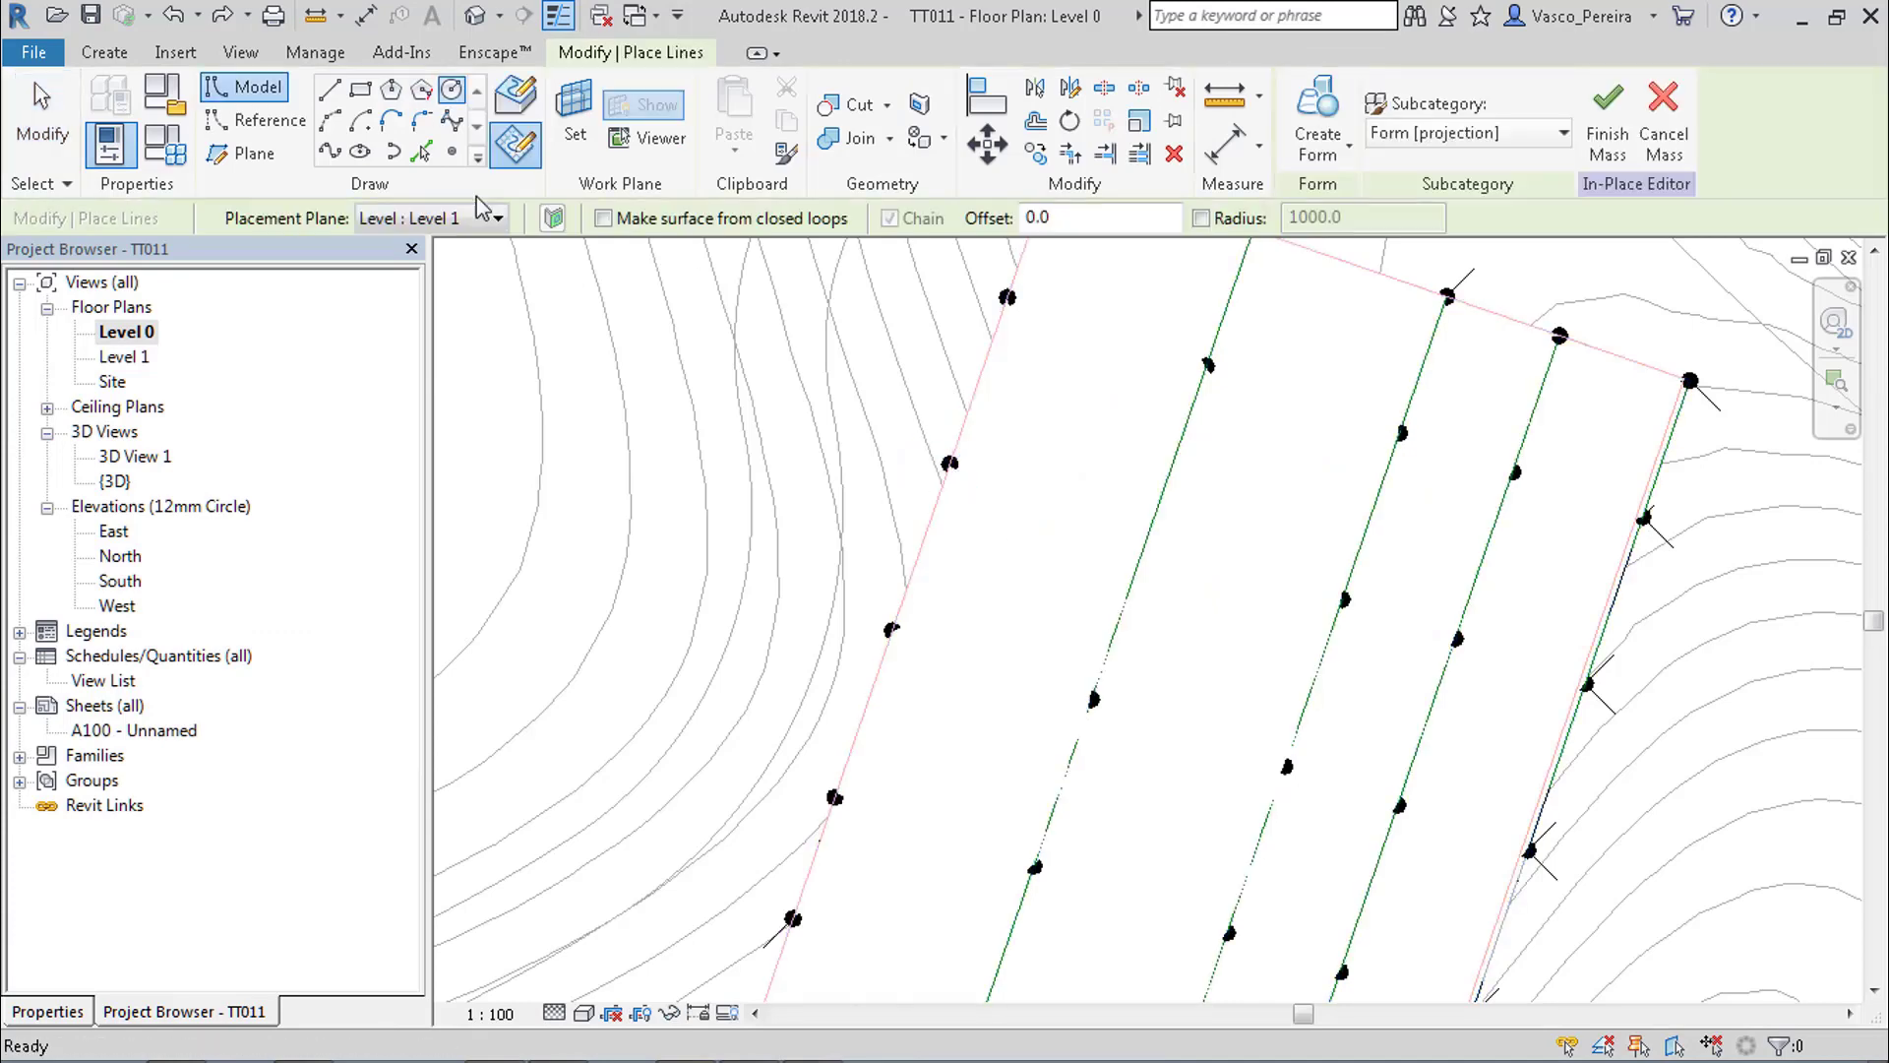
pyautogui.click(1054, 536)
pyautogui.click(1202, 514)
pyautogui.press('Escape')
pyautogui.press('Escape')
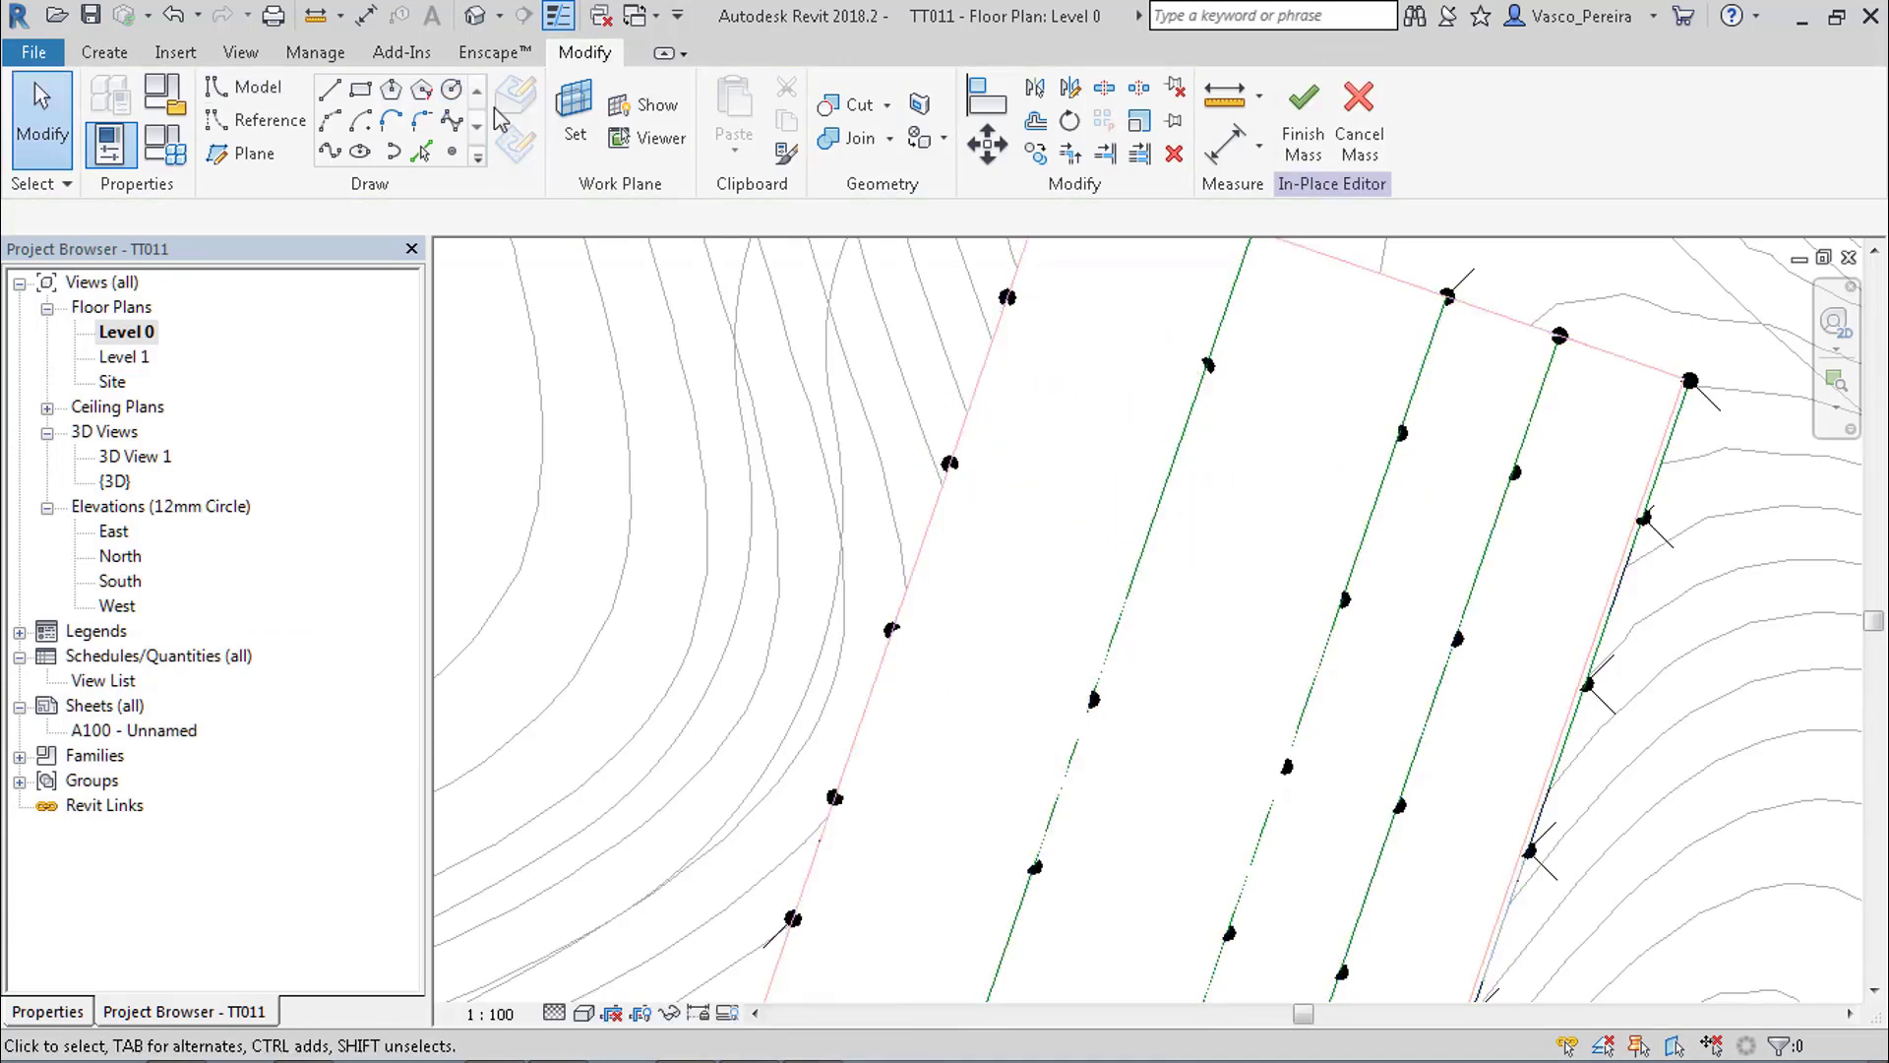
# Create a solid cylinder from the circle in the 3D view and raise its top up to the roofs.
pyautogui.click(474, 16)
pyautogui.press('w')
pyautogui.press('f')
pyautogui.click(1088, 746)
pyautogui.keyDown('ctrl'); pyautogui.click(1087, 710); pyautogui.keyUp('ctrl')
pyautogui.press('c')
pyautogui.press('f')
pyautogui.click(1096, 800)
pyautogui.moveTo(1109, 582); pyautogui.dragTo(1118, 274)
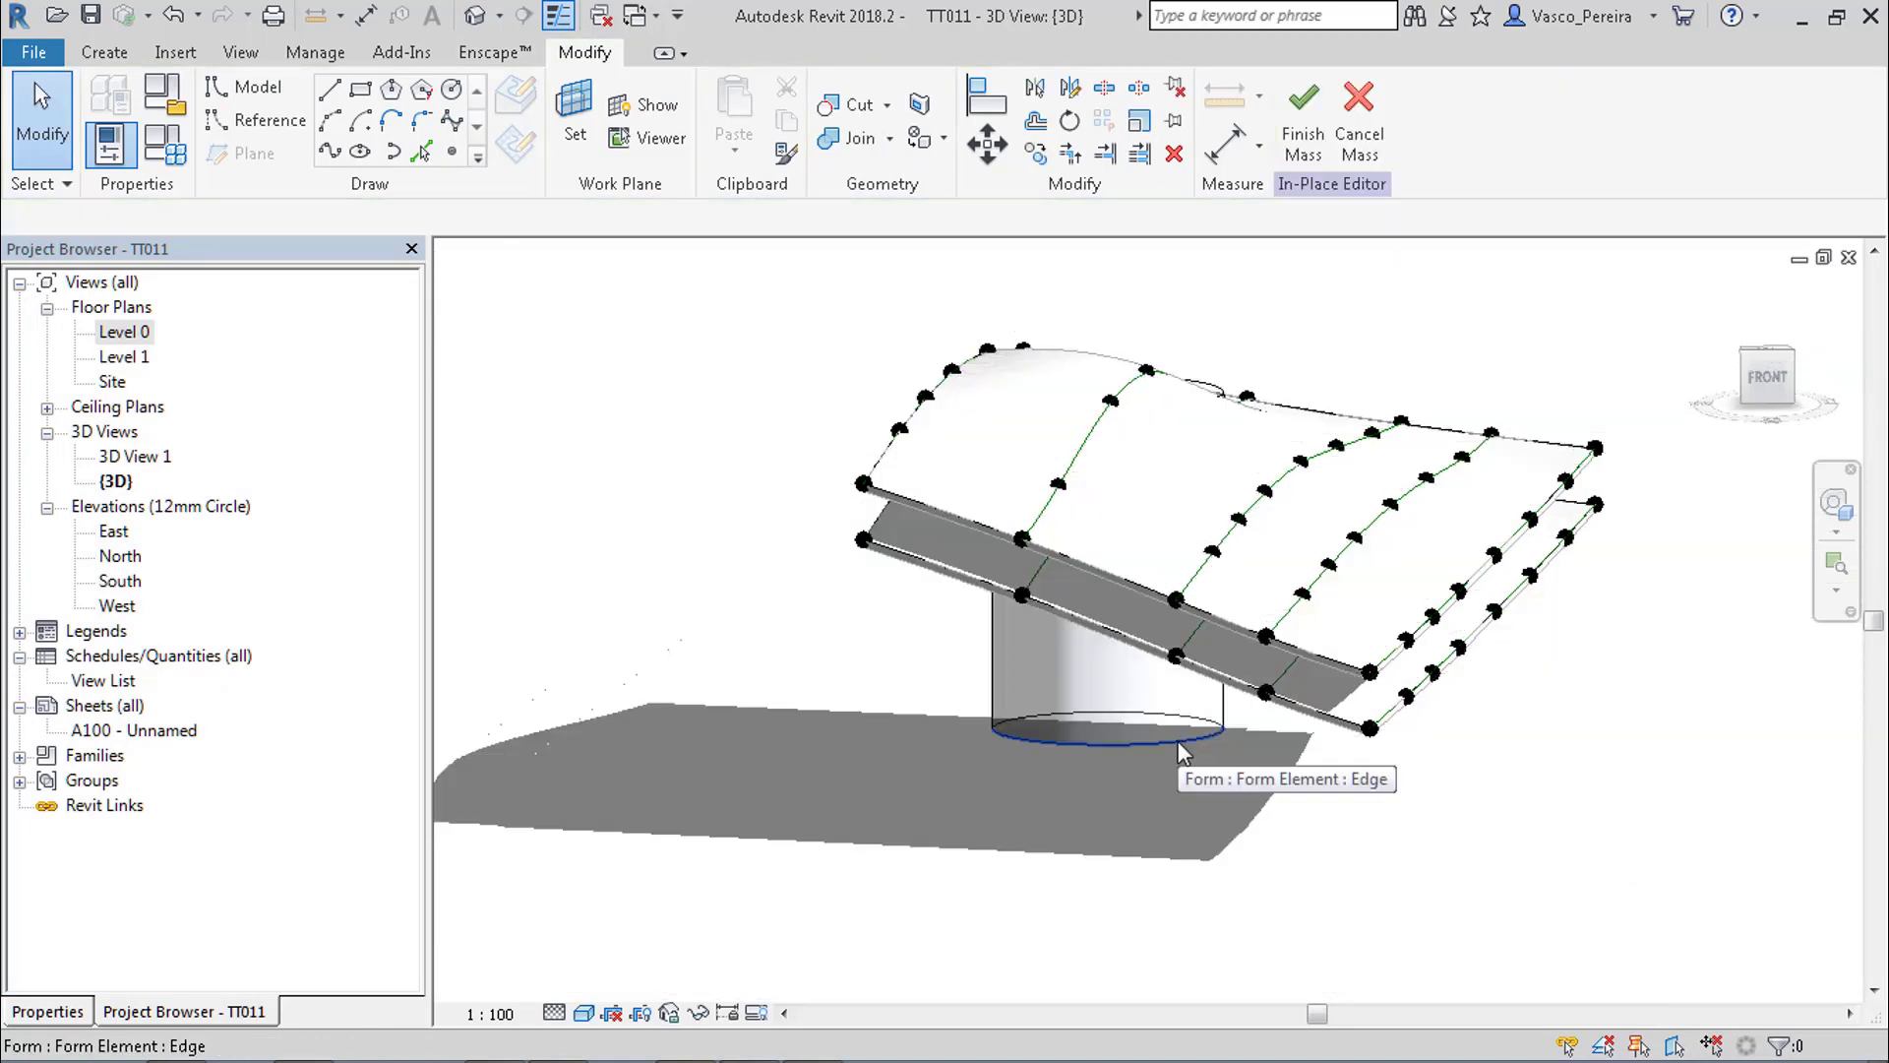
# Raise the cylinder's bottom face and extend its top face above the upper roof.
pyautogui.click(1102, 702)
pyautogui.moveTo(1107, 778); pyautogui.dragTo(1109, 644)
pyautogui.keyDown('shift'); pyautogui.moveTo(1116, 552); pyautogui.dragTo(1285, 561, button='middle'); pyautogui.keyUp('shift')
pyautogui.scroll(2, 1072, 417)
pyautogui.scroll(1, 1072, 426)
pyautogui.click(1074, 423)
pyautogui.moveTo(1135, 316); pyautogui.dragTo(1128, 443, button='middle')
pyautogui.moveTo(1128, 439); pyautogui.dragTo(1128, 295)
# Set the radius of the cylinder's bottom circle to 1000 mm to taper it into a cone.
pyautogui.click(1191, 884)
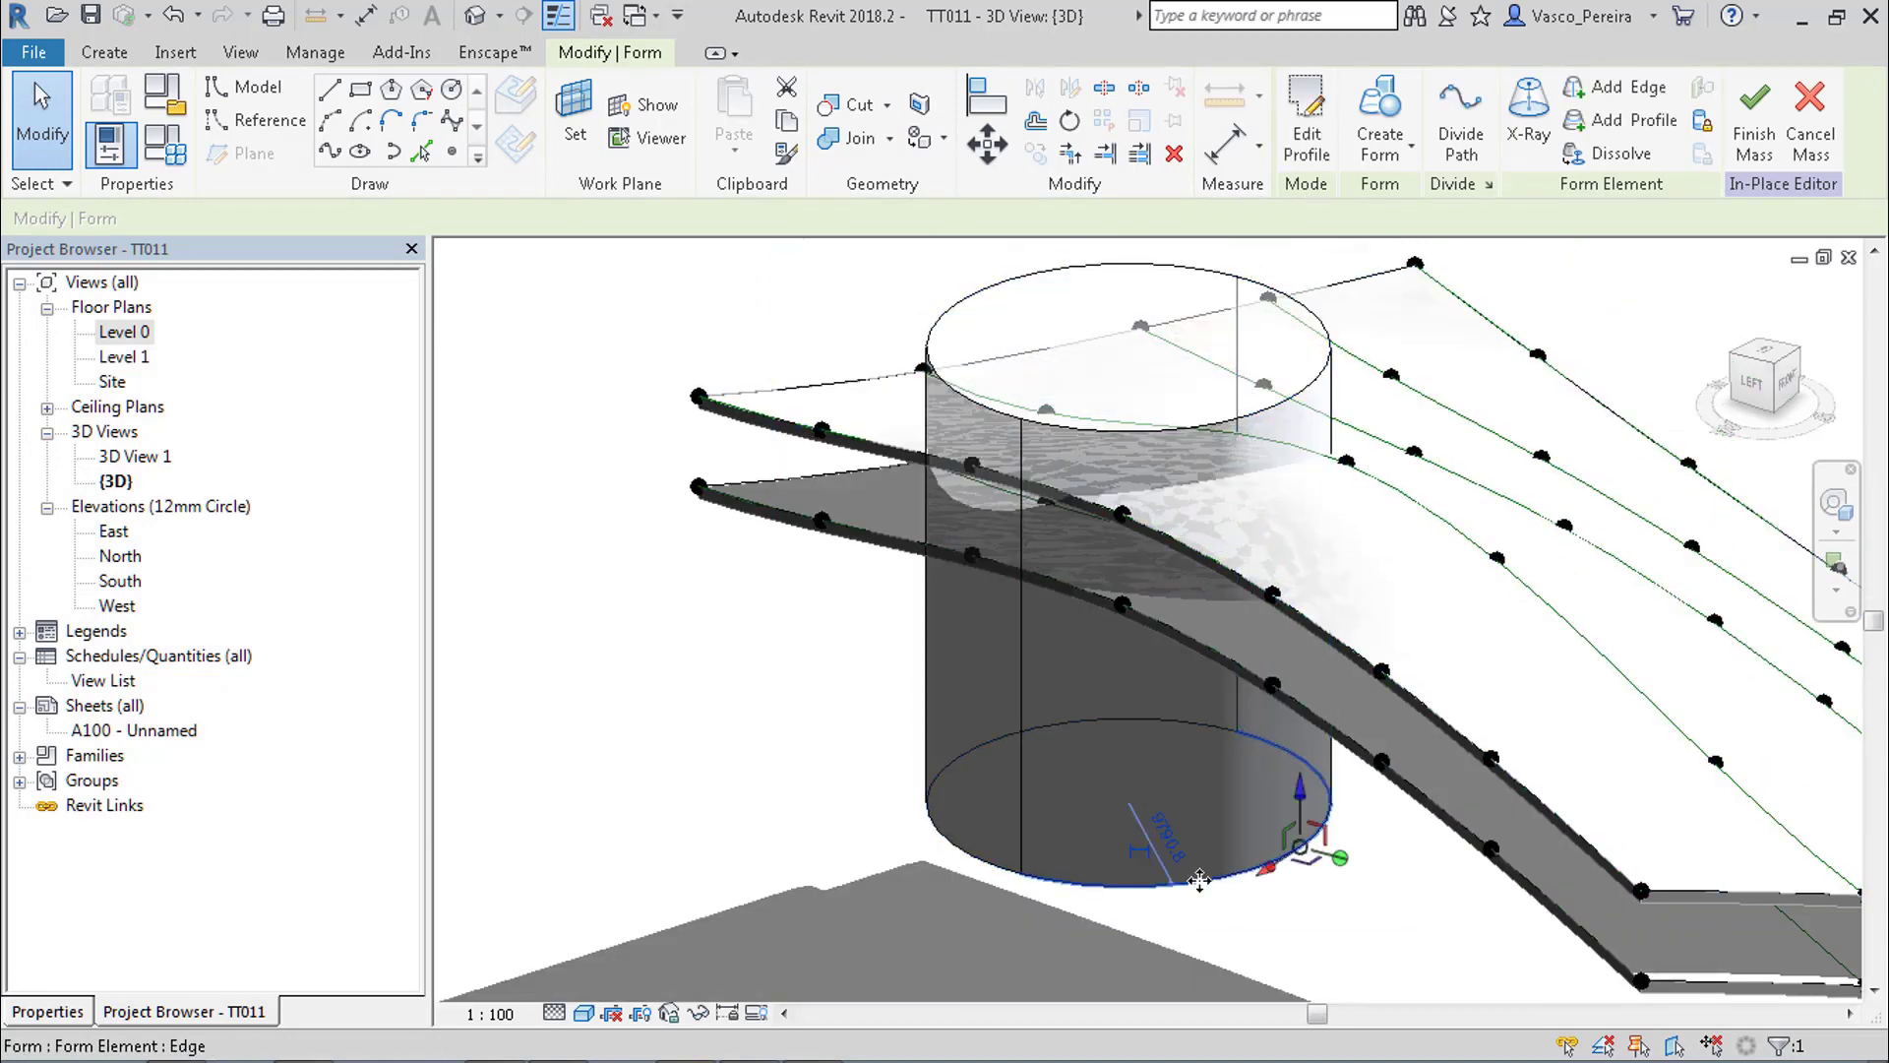
pyautogui.click(1176, 832)
pyautogui.write('1000')
pyautogui.press('Return')
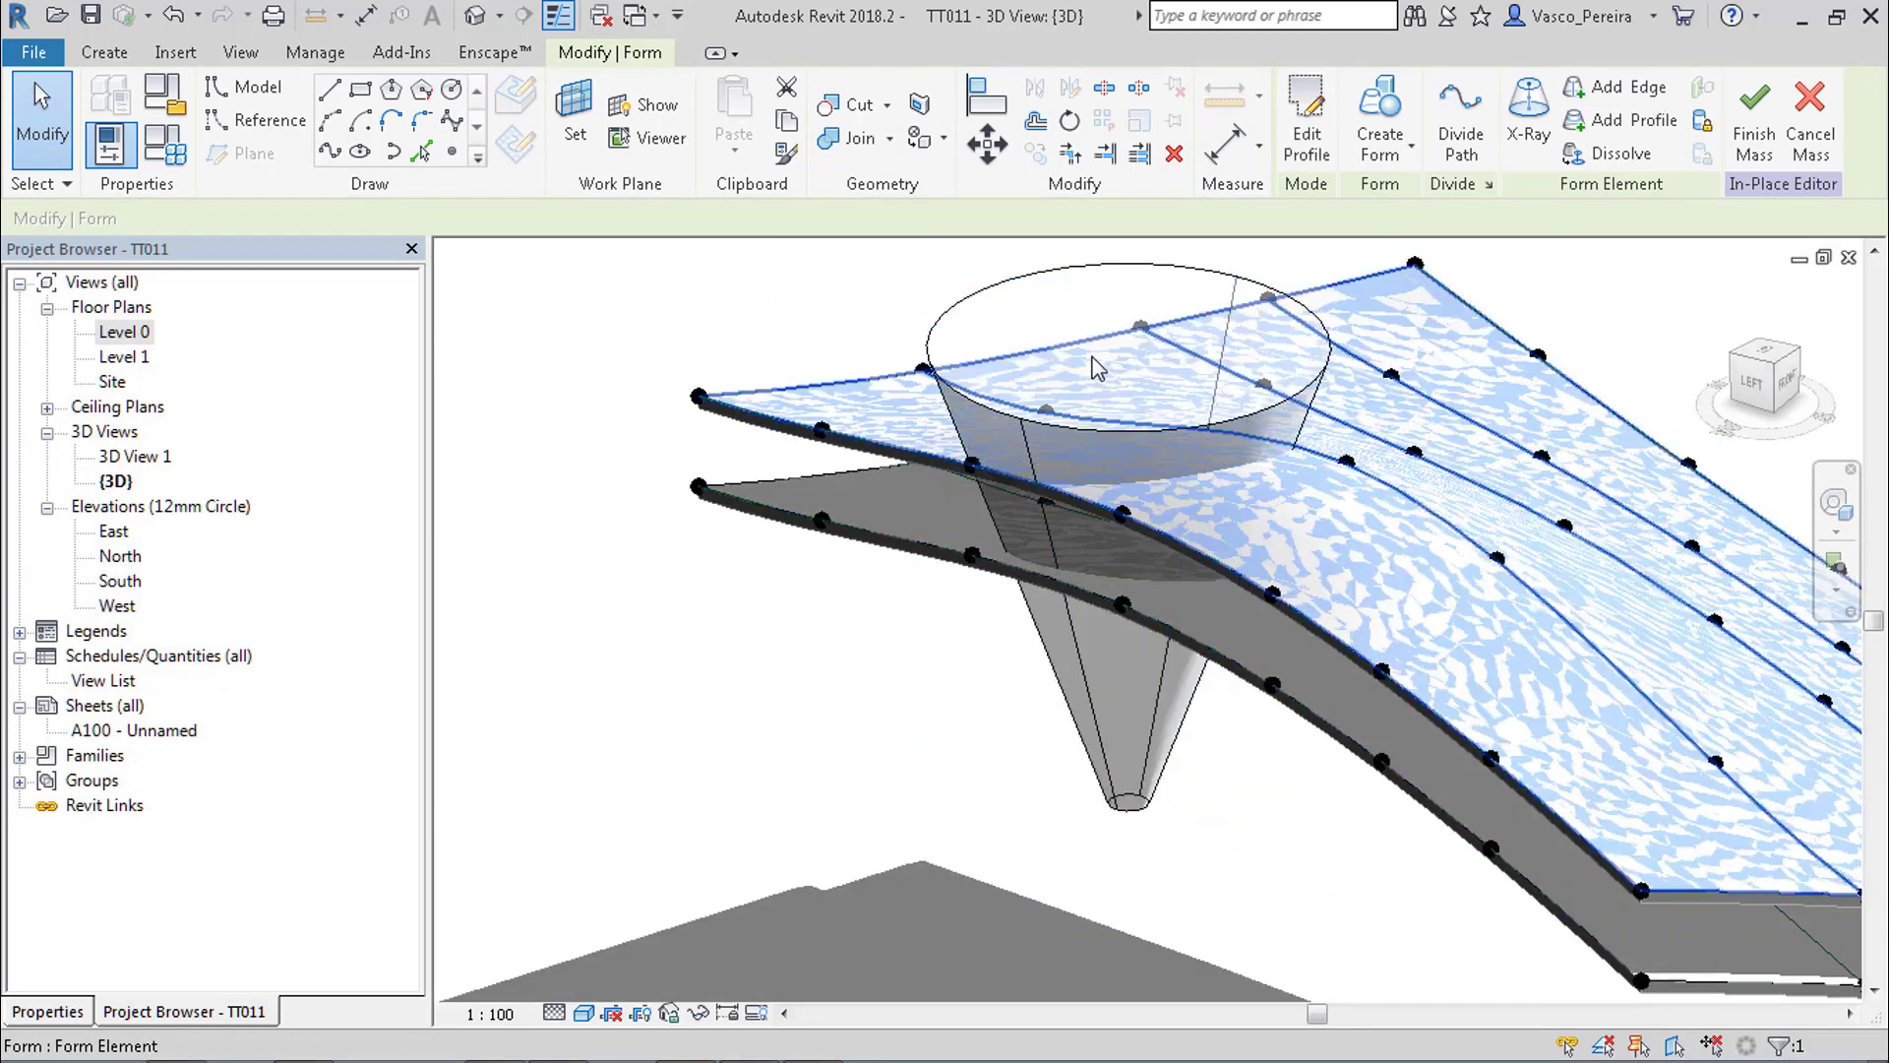
# Shift the cone's wide top face sideways so the form leans.
pyautogui.click(1100, 330)
pyautogui.moveTo(1100, 360); pyautogui.dragTo(1288, 322)
pyautogui.click(1181, 871)
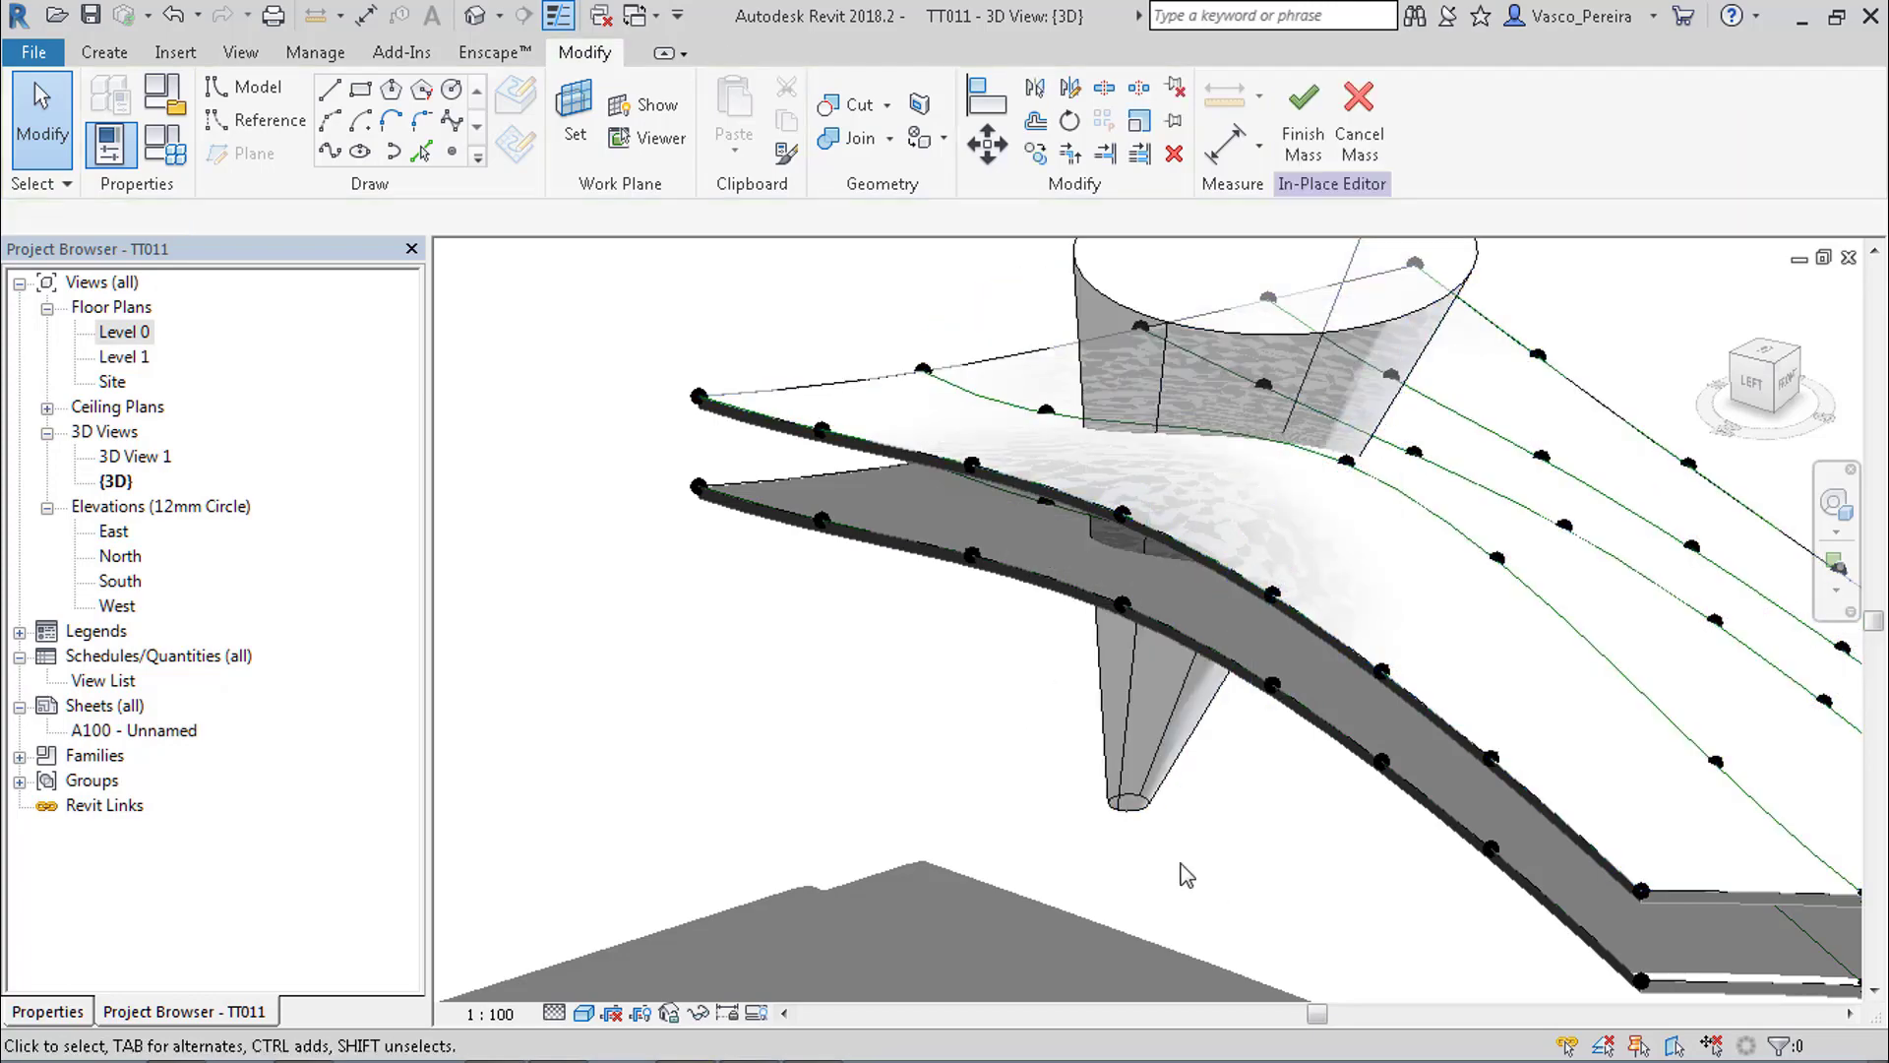
# Raise the cone's small bottom face towards the roofs.
pyautogui.click(1134, 812)
pyautogui.moveTo(1130, 854); pyautogui.dragTo(1126, 607)
pyautogui.moveTo(1126, 607)
pyautogui.keyDown('shift'); pyautogui.mouseDown(button='middle')
pyautogui.moveTo(1141, 514)
pyautogui.moveTo(1132, 615)
pyautogui.mouseUp(button='middle'); pyautogui.keyUp('shift')
pyautogui.scroll(1, 1214, 354)
# Lower the cone's wide top face until it sits just above the upper roof surface.
pyautogui.click(1215, 350)
pyautogui.moveTo(1252, 294); pyautogui.dragTo(1260, 435)
pyautogui.moveTo(1263, 443)
pyautogui.keyDown('shift'); pyautogui.mouseDown(button='middle')
pyautogui.moveTo(1008, 531)
pyautogui.moveTo(889, 404)
pyautogui.moveTo(1264, 435)
pyautogui.mouseUp(button='middle'); pyautogui.keyUp('shift')
pyautogui.moveTo(1261, 426); pyautogui.dragTo(1260, 393)
pyautogui.keyDown('shift'); pyautogui.moveTo(1257, 521); pyautogui.dragTo(1405, 604, button='middle'); pyautogui.keyUp('shift')
# Change the cone form from solid to void so it cuts the mass, and finish editing the mass.
pyautogui.click(1184, 474)
pyautogui.click(46, 1012)
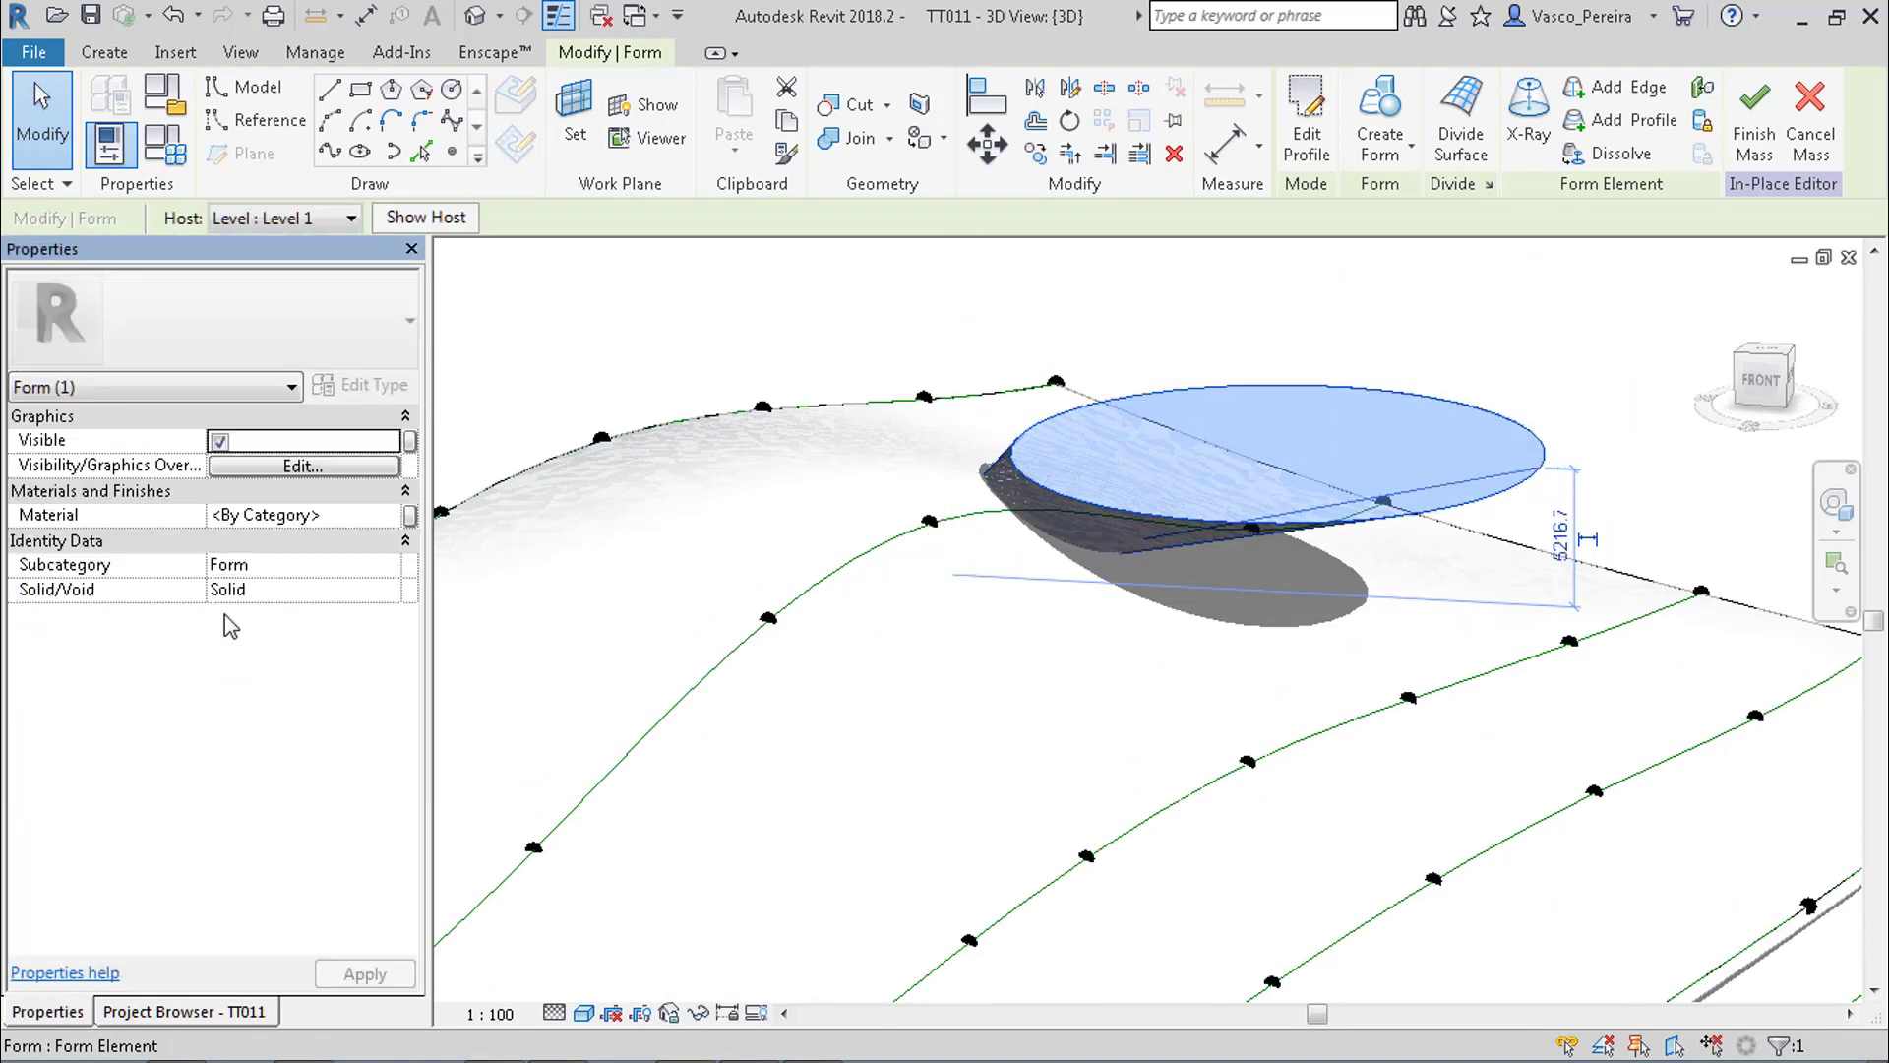
pyautogui.click(246, 589)
pyautogui.click(389, 591)
pyautogui.click(264, 640)
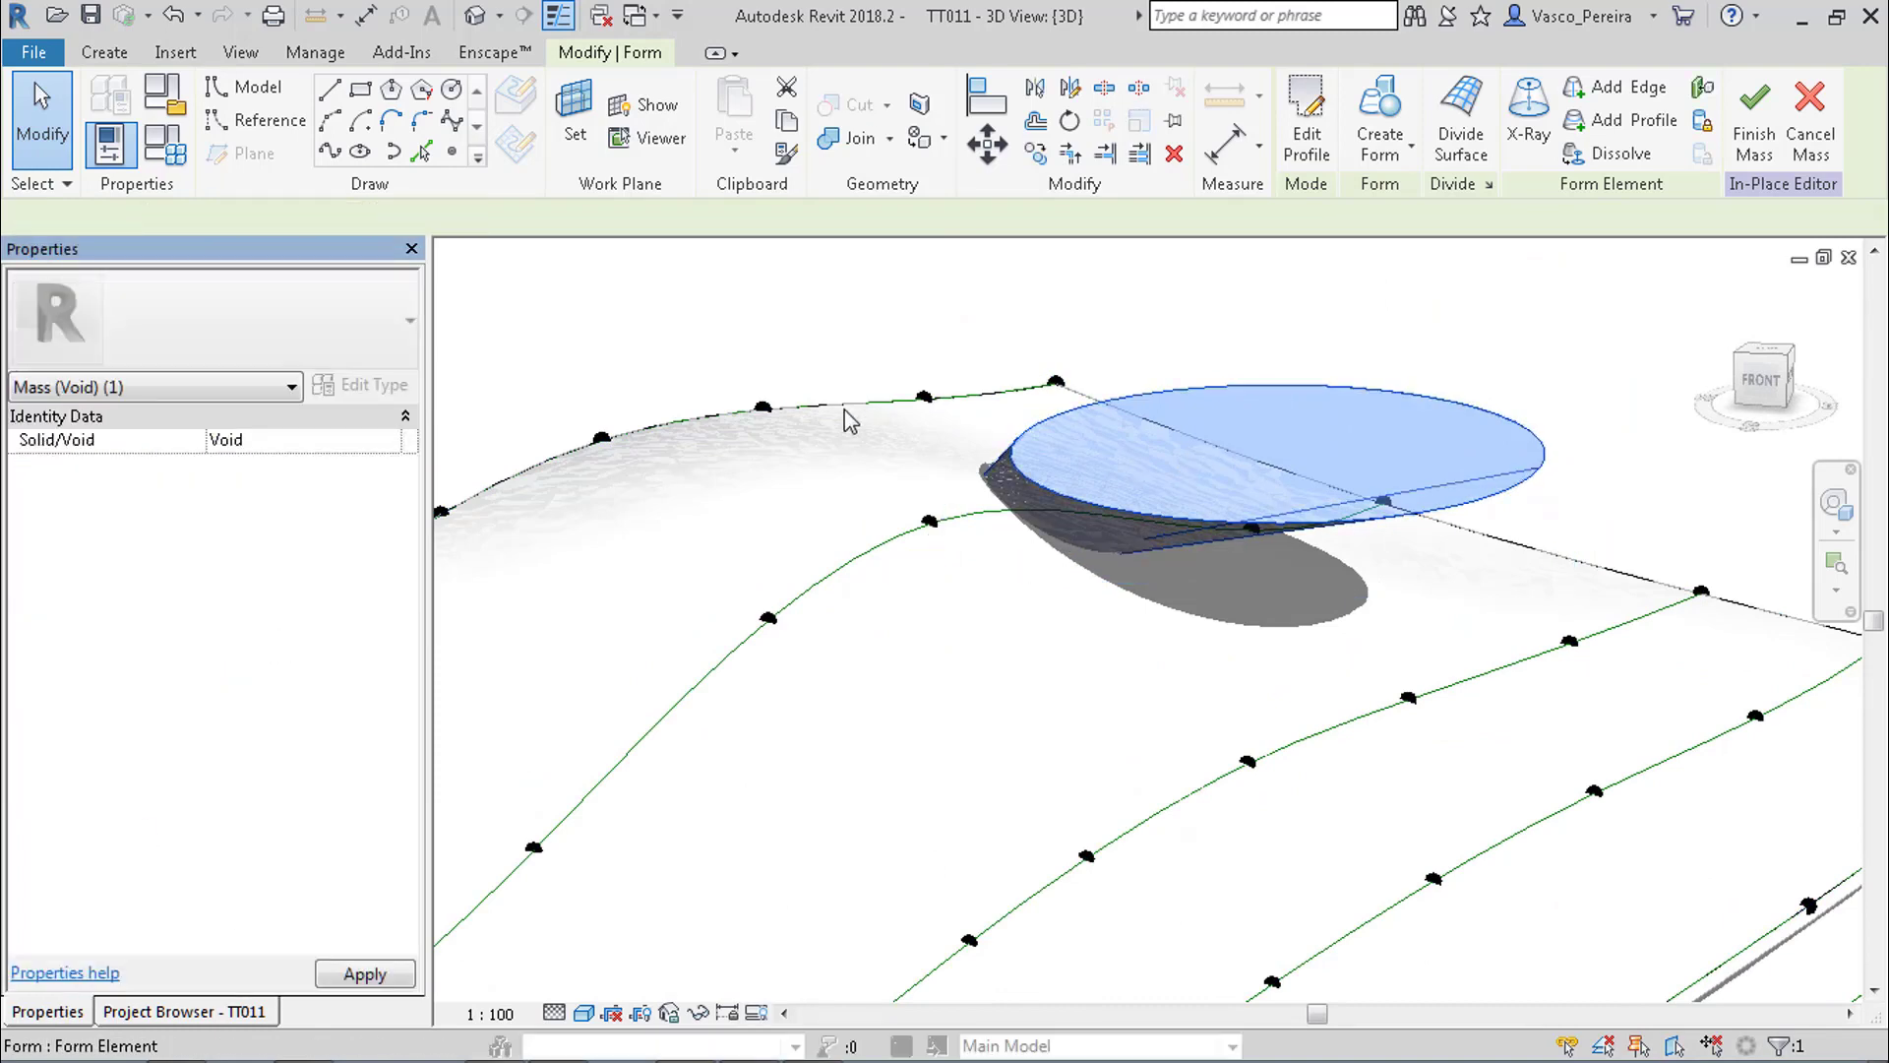
pyautogui.click(928, 315)
pyautogui.click(1289, 167)
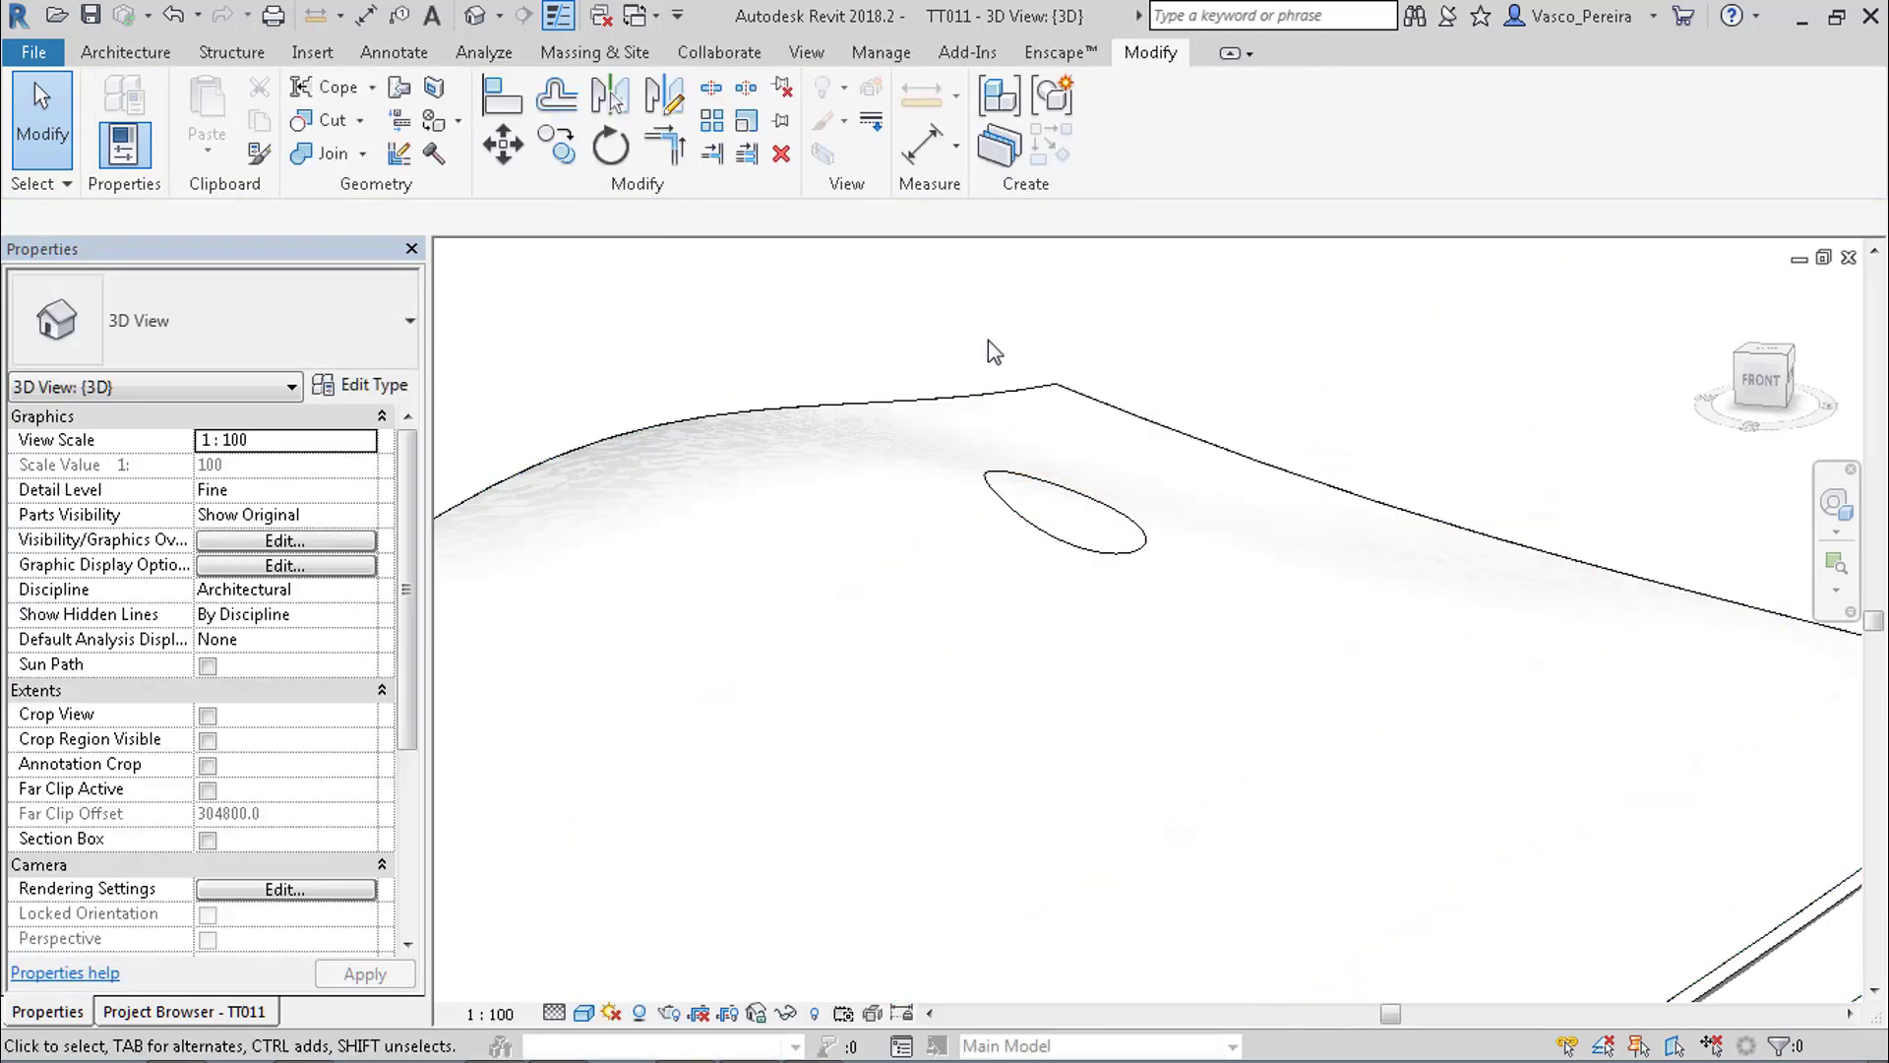
# Update the upper roof to the cut mass face and check the opening from above.
pyautogui.click(913, 456)
pyautogui.click(1285, 354)
pyautogui.keyDown('shift'); pyautogui.moveTo(1391, 430); pyautogui.dragTo(1413, 331, button='middle'); pyautogui.keyUp('shift')
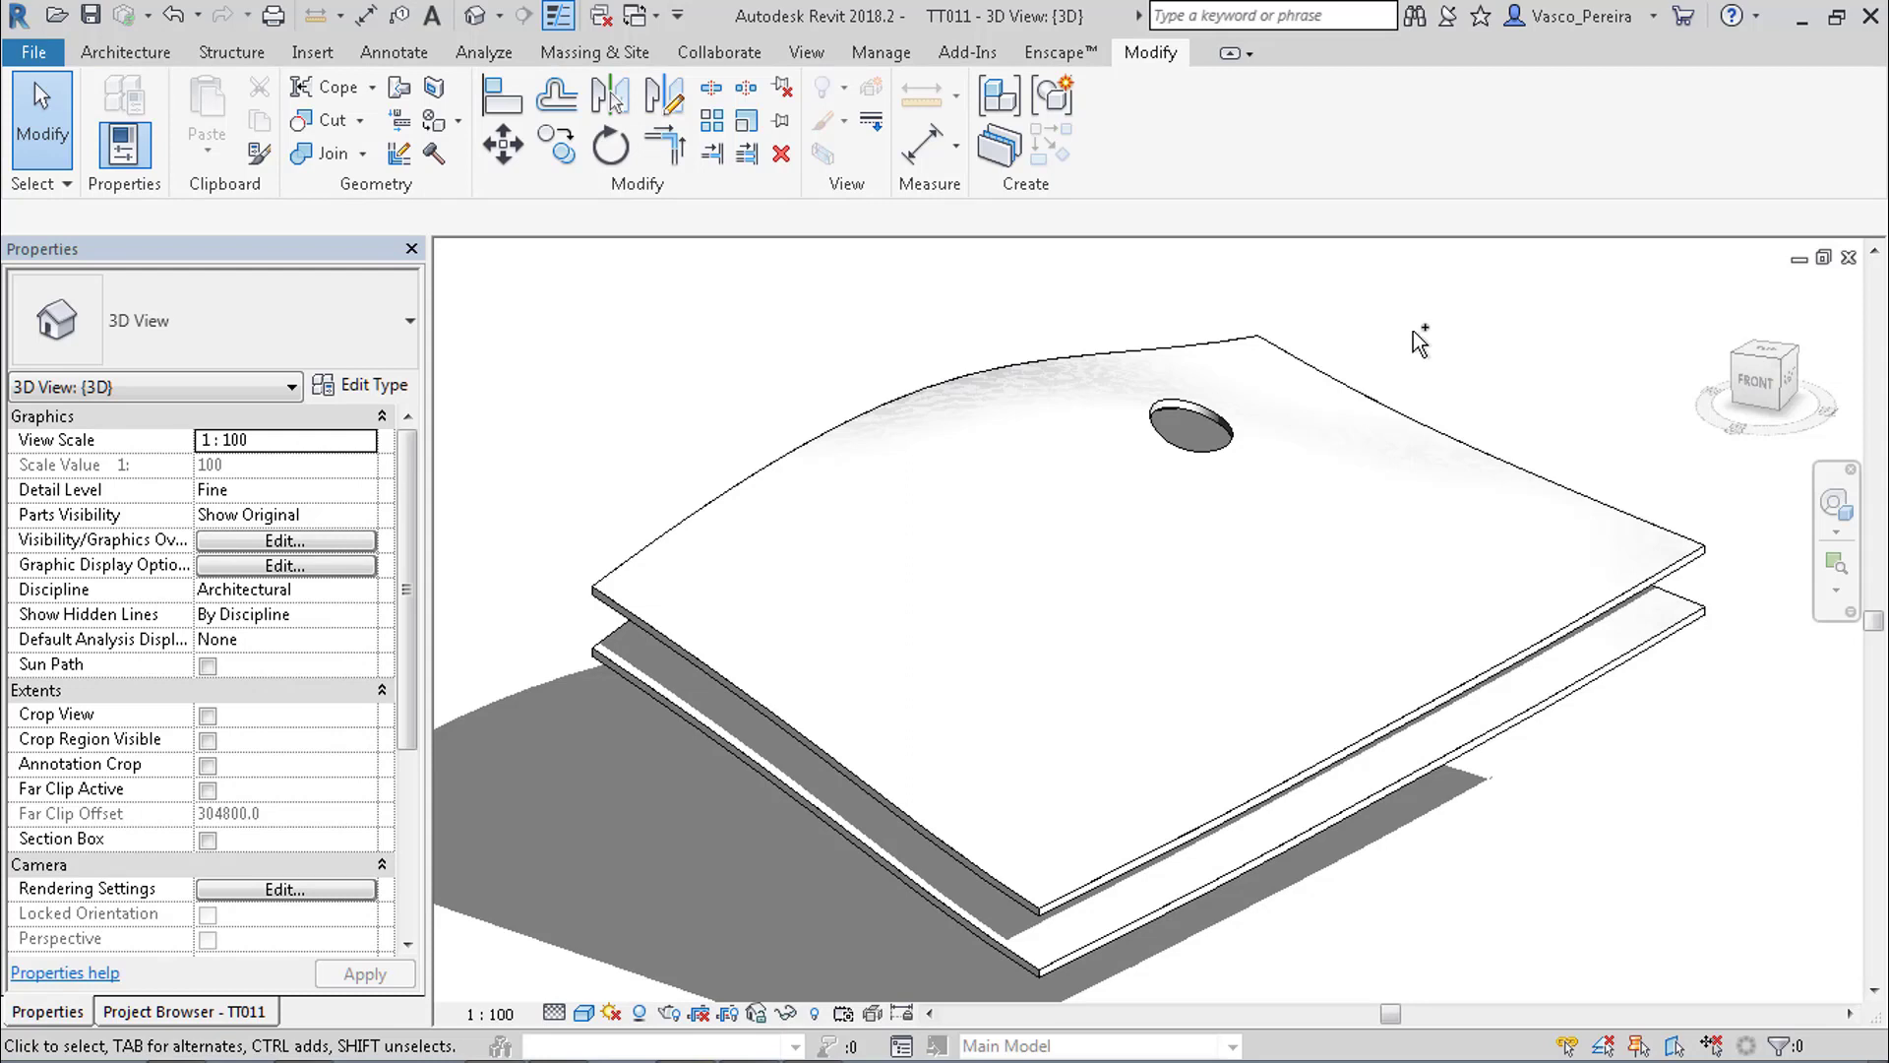
pyautogui.scroll(2, 1413, 330)
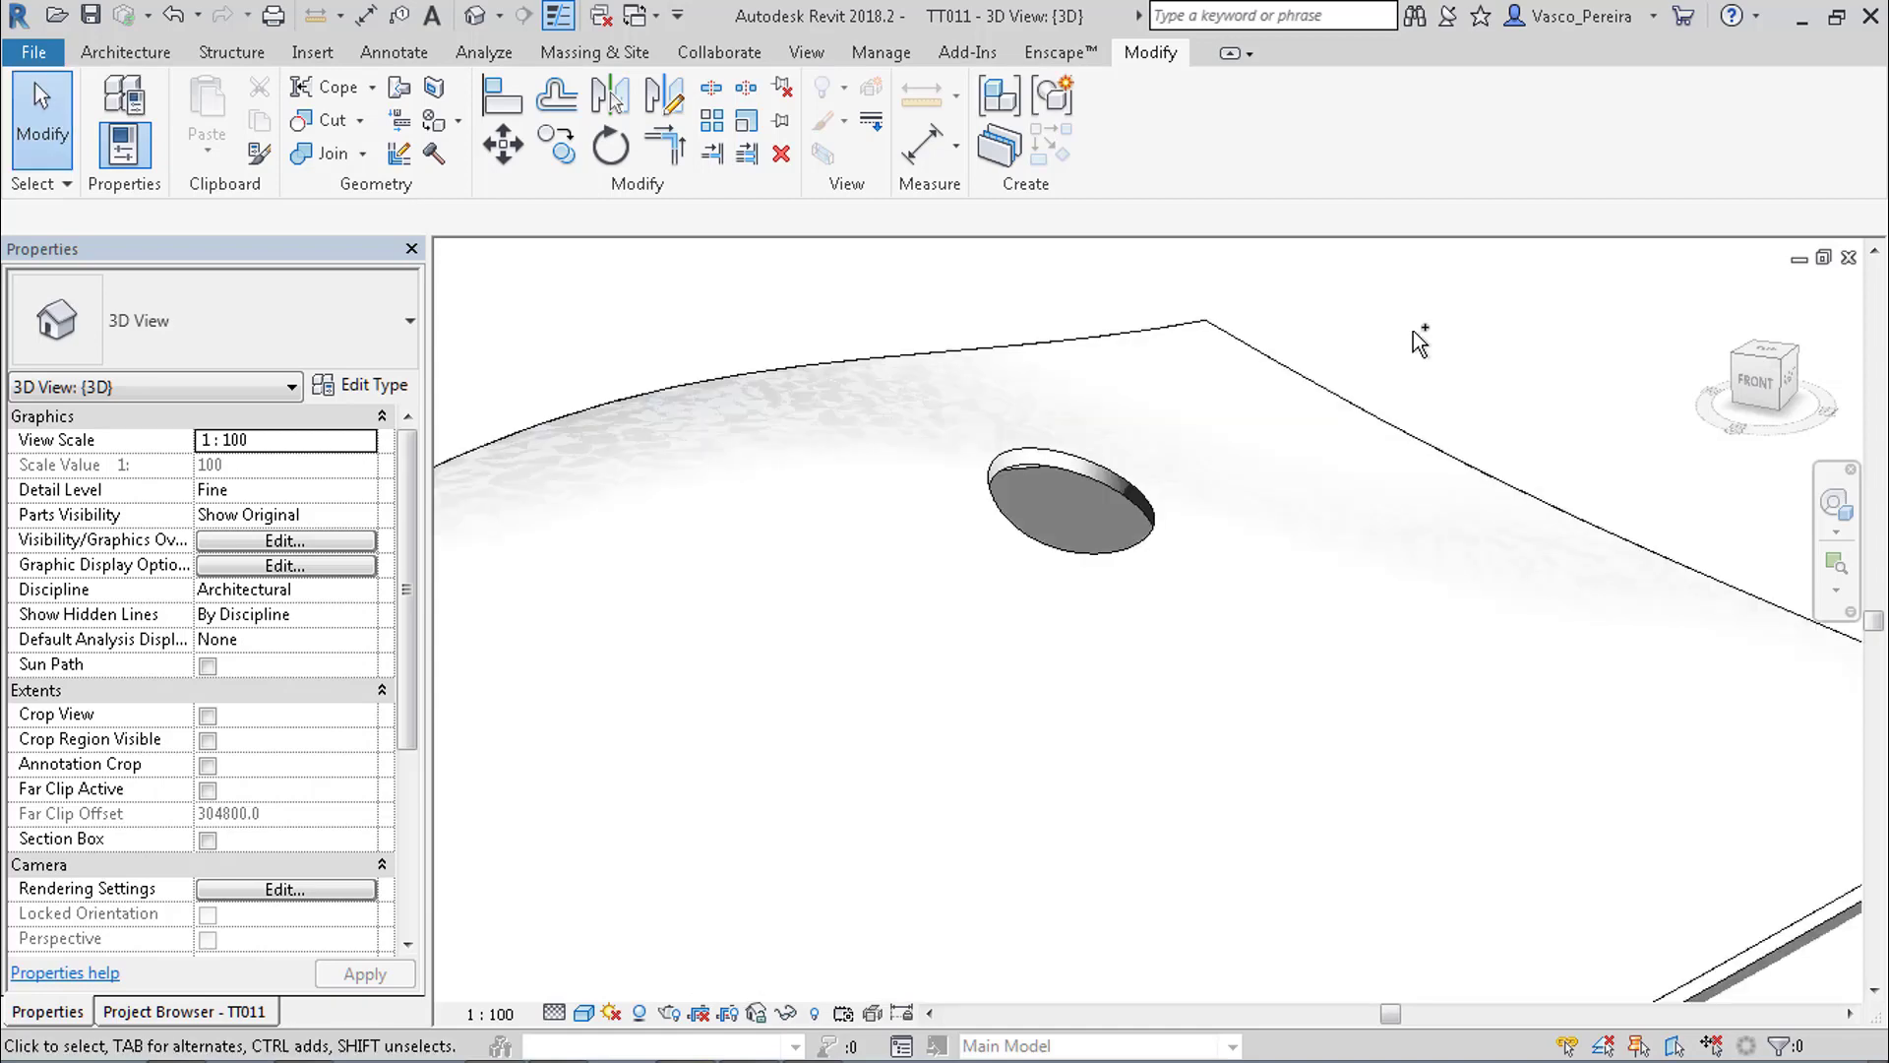
pyautogui.scroll(-3, 1413, 330)
pyautogui.moveTo(1544, 296); pyautogui.dragTo(1469, 332, button='middle')
pyautogui.scroll(-1, 1563, 292)
# Reopen the mass for in-place editing, inspect the void in 3D and in the Level 0 plan, and finish the mass.
pyautogui.click(1291, 417)
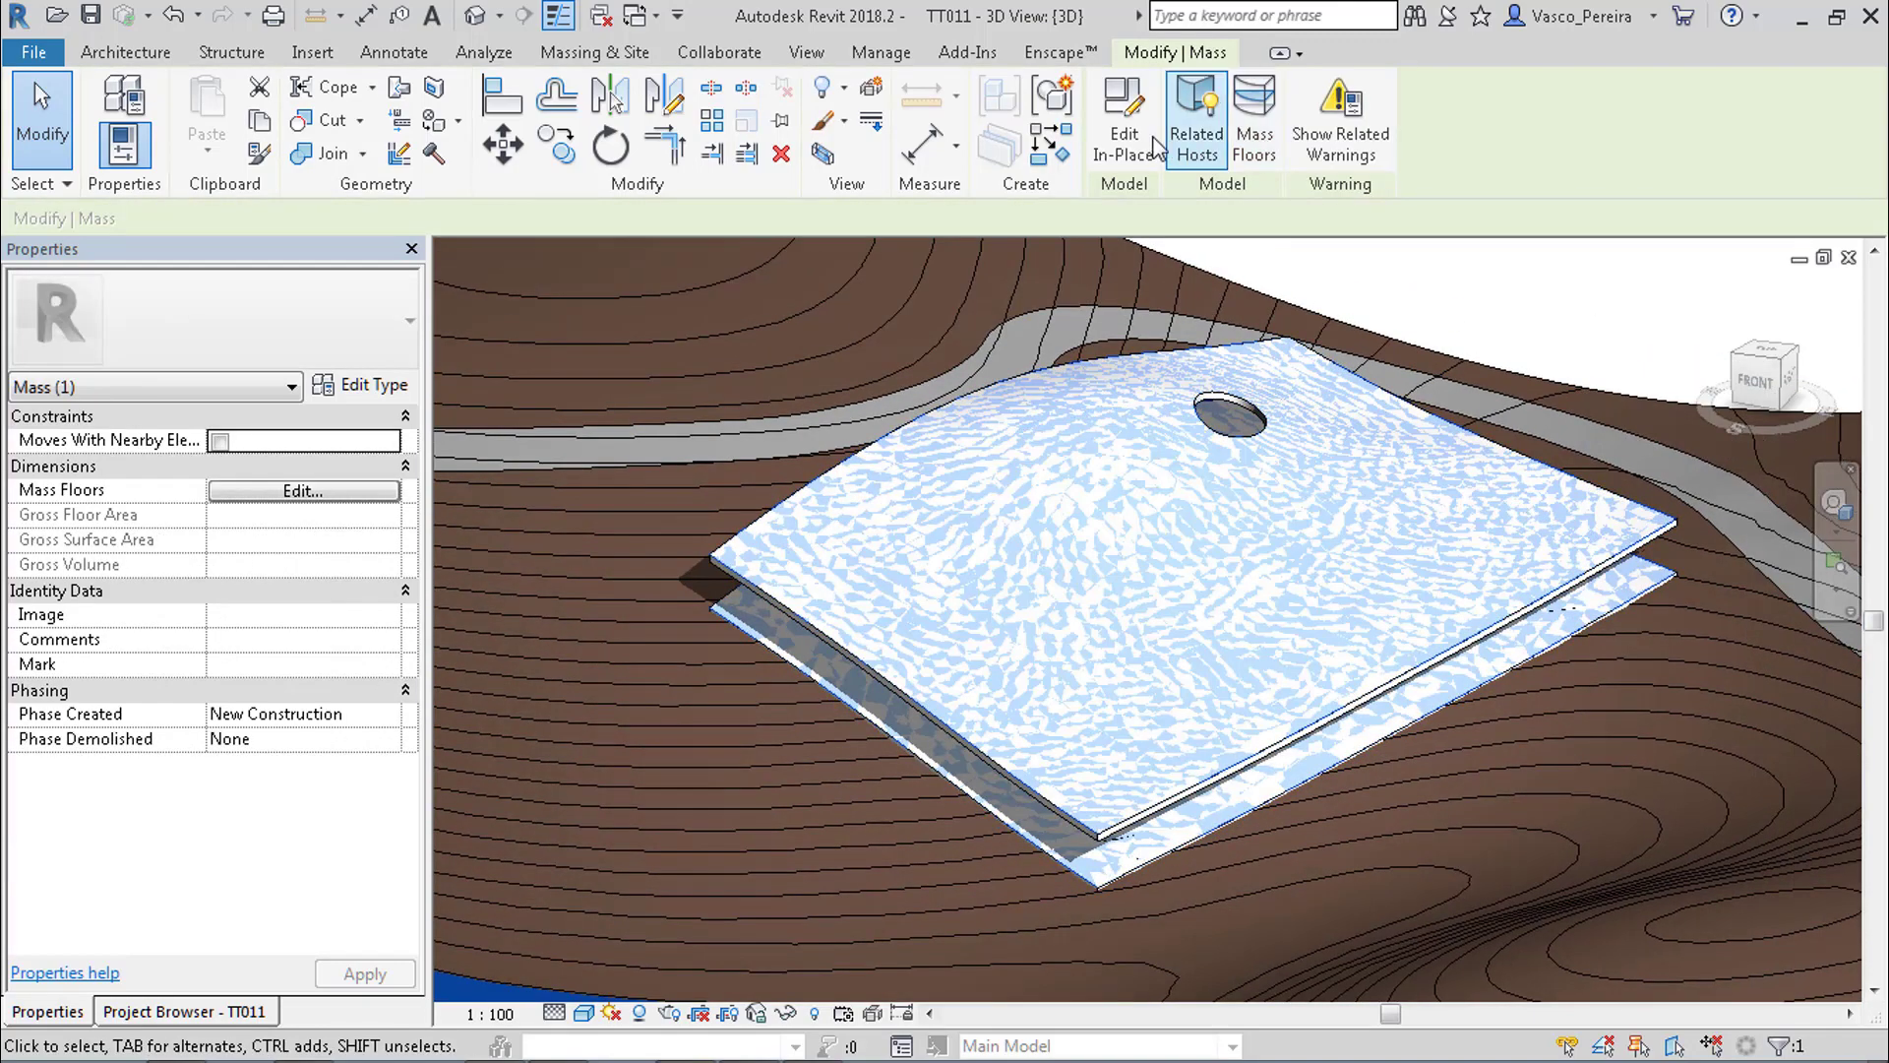
pyautogui.doubleClick(1281, 547)
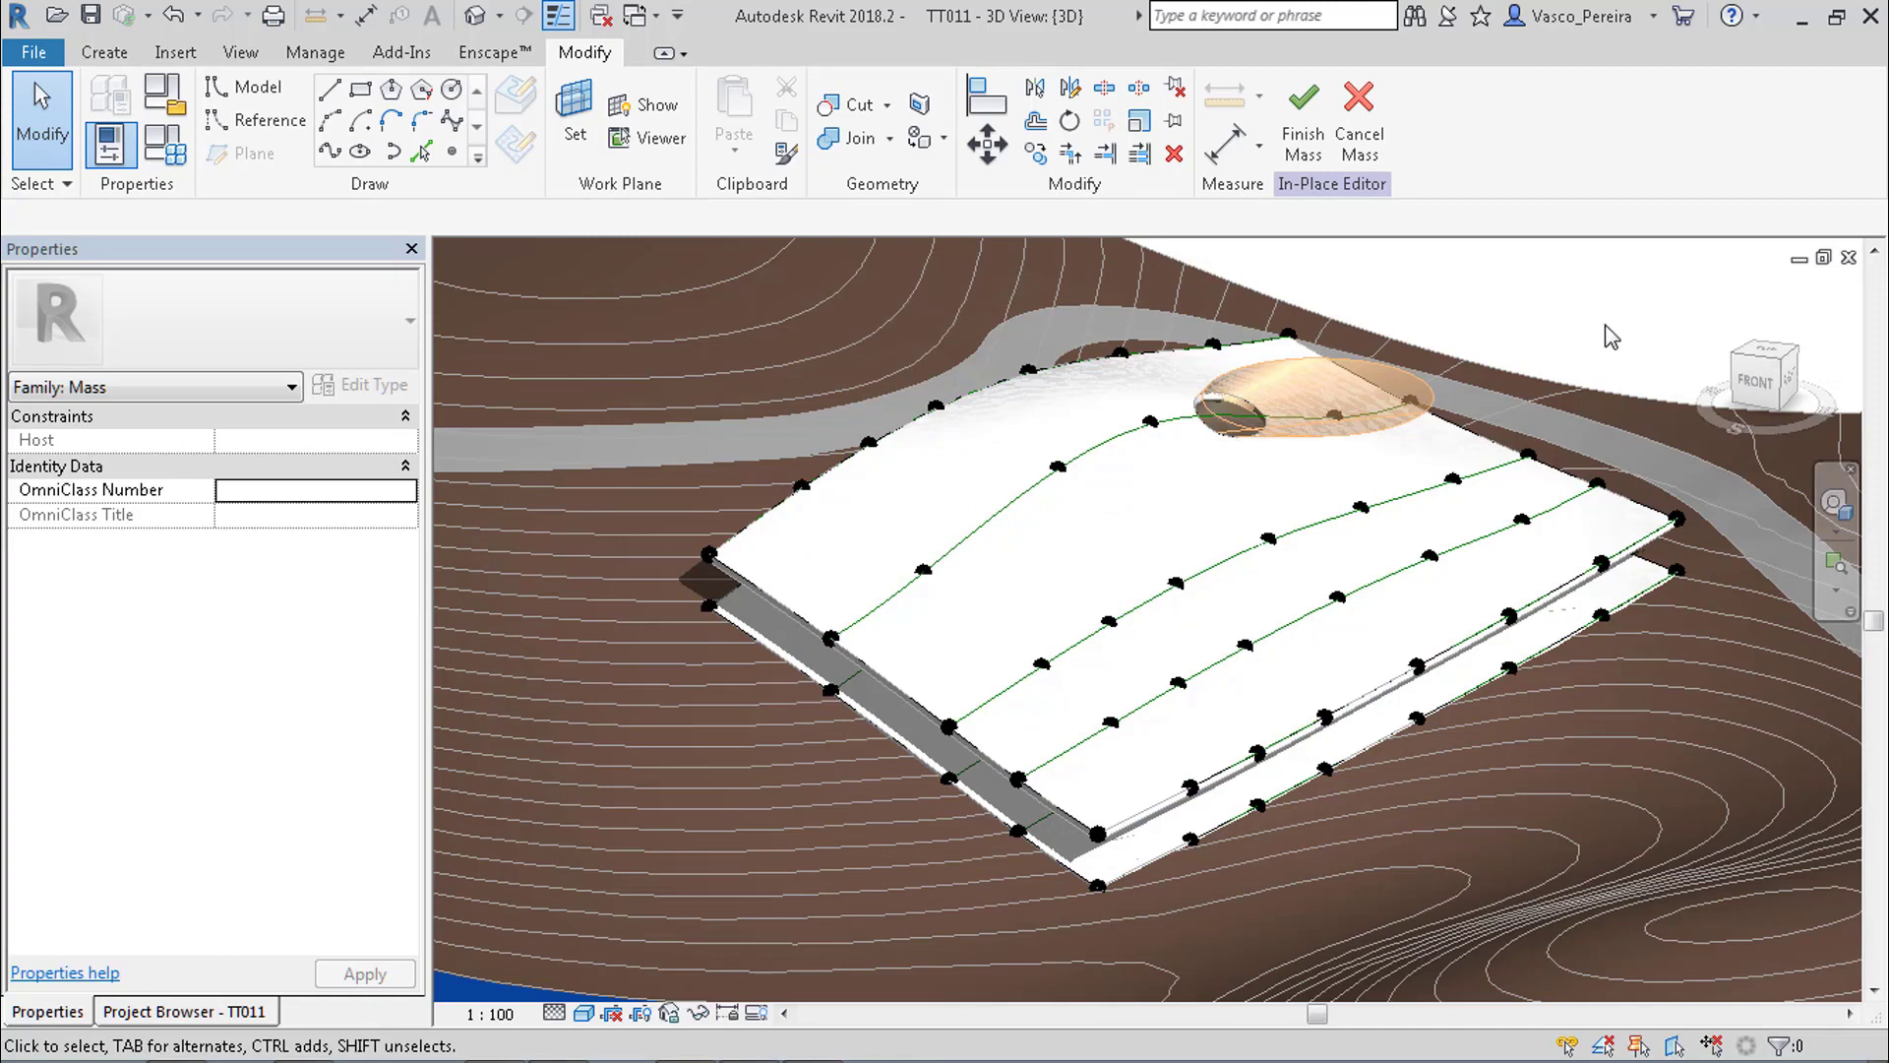
pyautogui.keyDown('shift'); pyautogui.moveTo(1046, 602); pyautogui.dragTo(1363, 583, button='middle'); pyautogui.keyUp('shift')
pyautogui.scroll(3, 1079, 455)
pyautogui.moveTo(1117, 538); pyautogui.dragTo(1099, 506, button='middle')
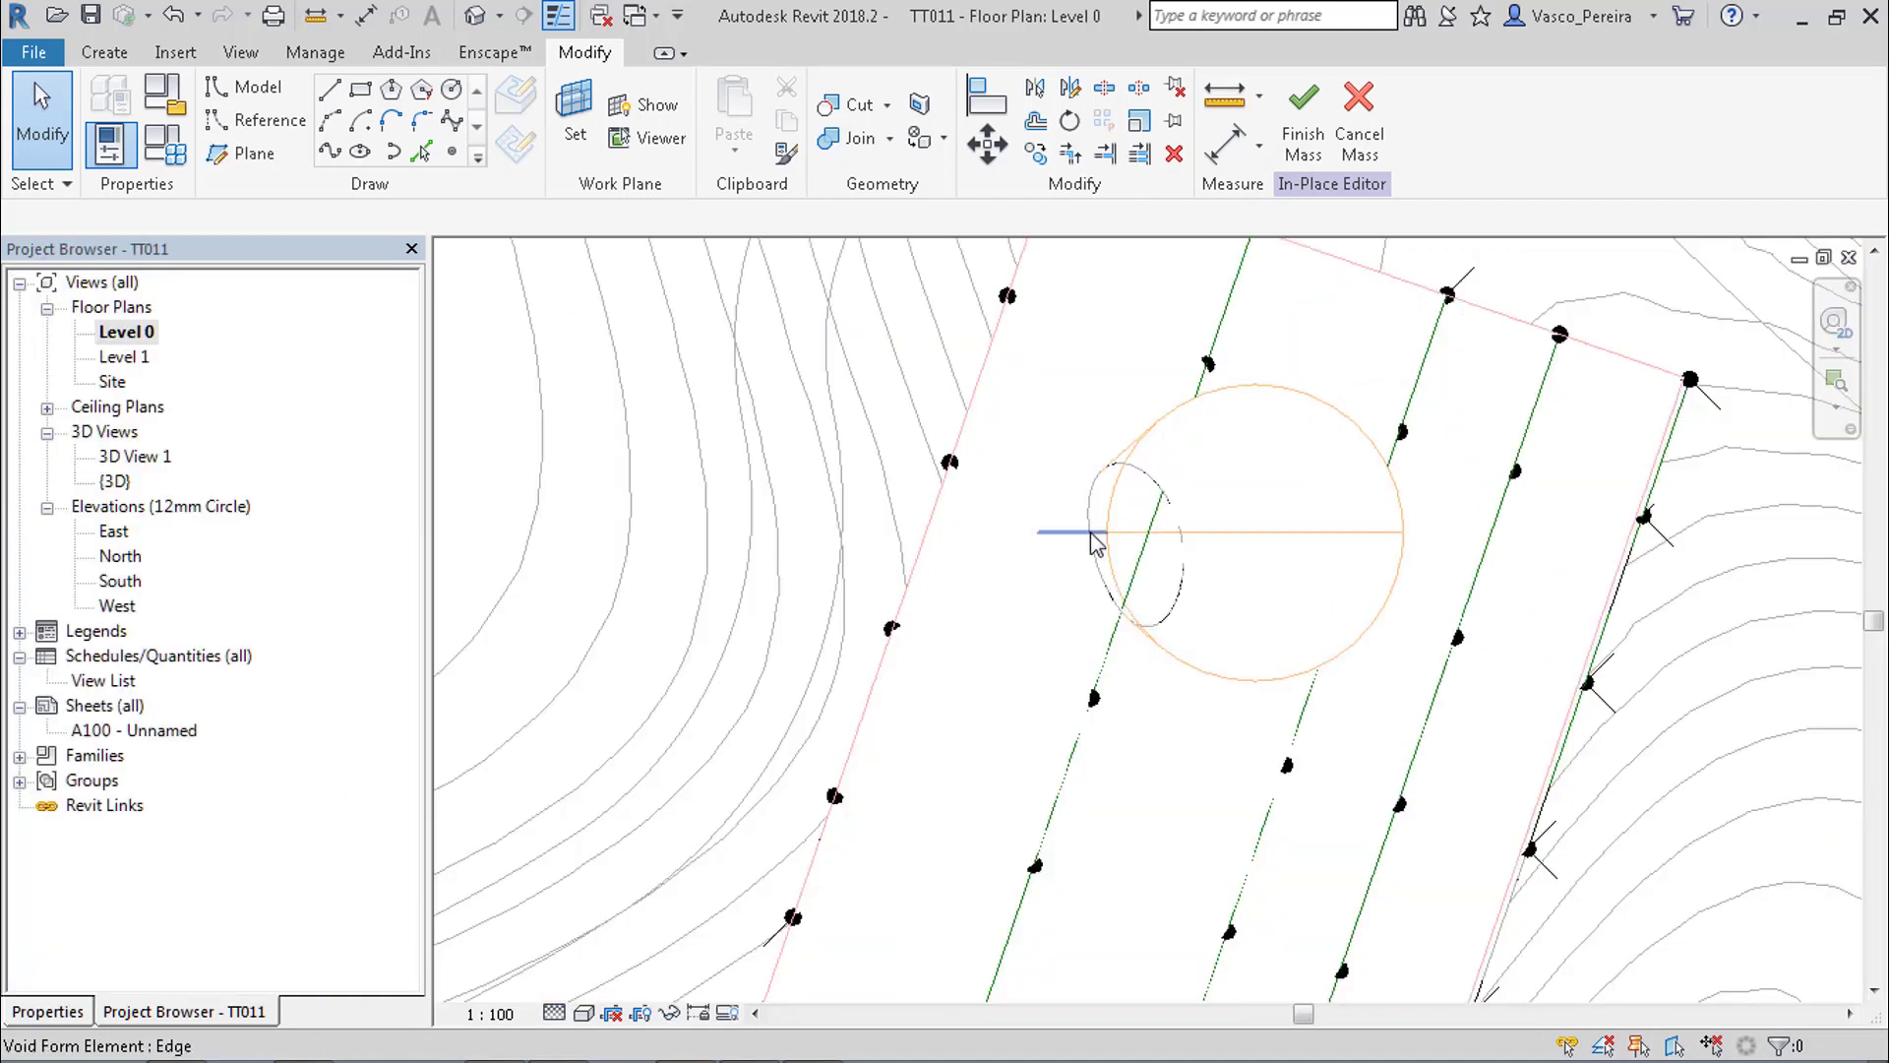
pyautogui.moveTo(1090, 537); pyautogui.dragTo(1110, 606, button='middle')
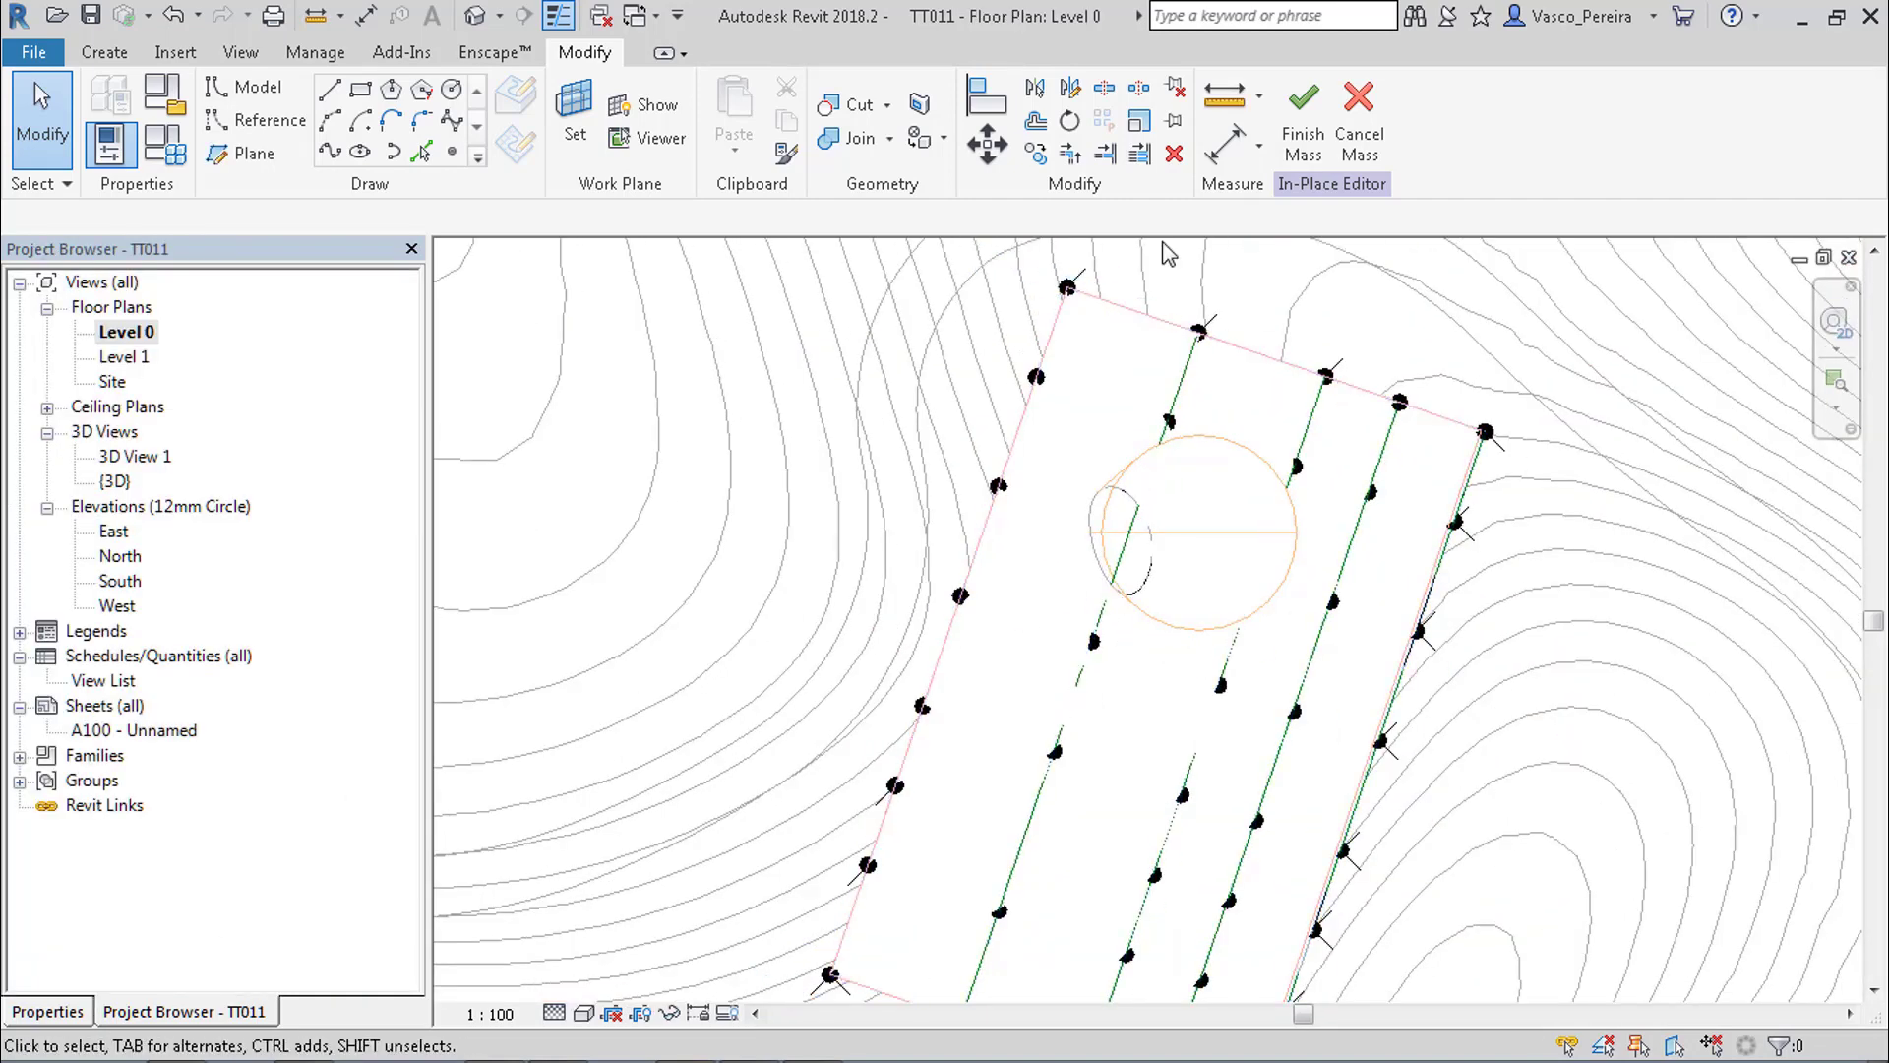
pyautogui.click(1304, 118)
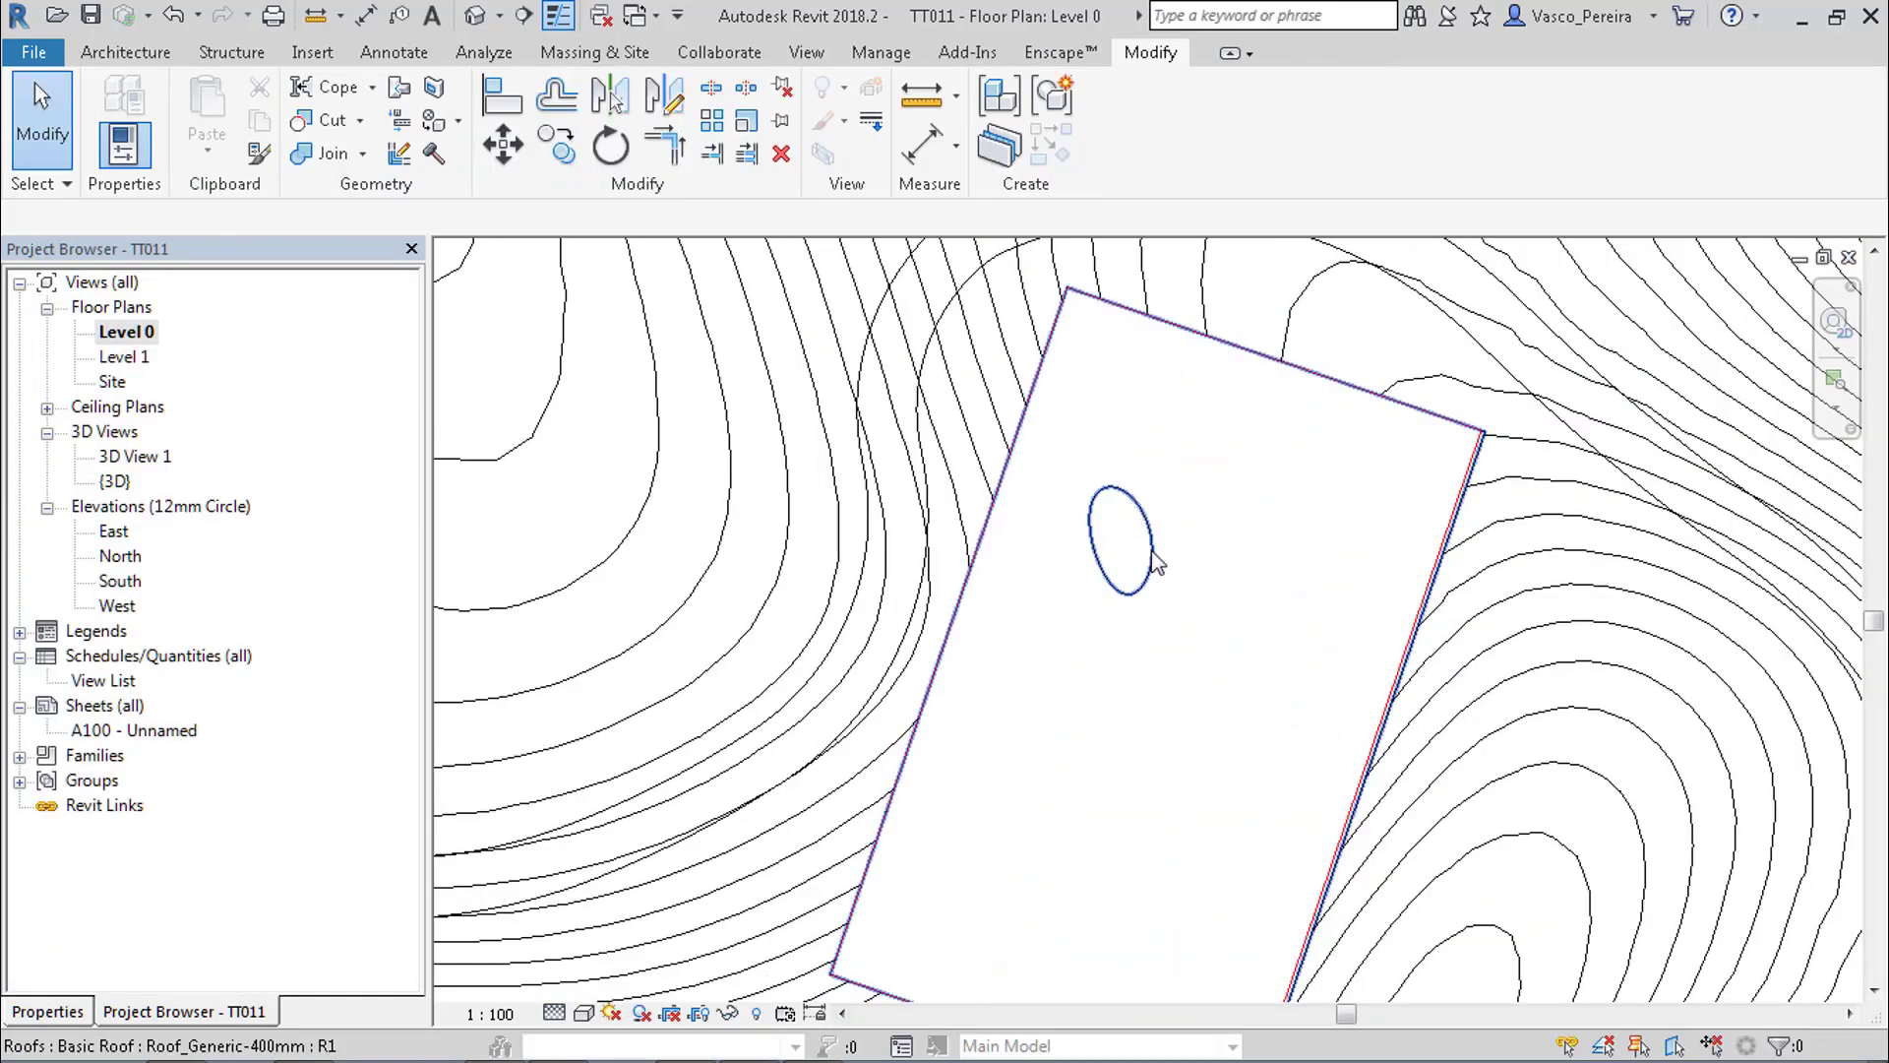
# Draw a chain of four Wall-Ret_300Con walls, 2000 mm high, just inside the roof outline in the Level 0 plan.
pyautogui.scroll(-1, 1166, 605)
pyautogui.moveTo(1165, 606); pyautogui.dragTo(1178, 540, button='middle')
pyautogui.press('w')
pyautogui.press('a')
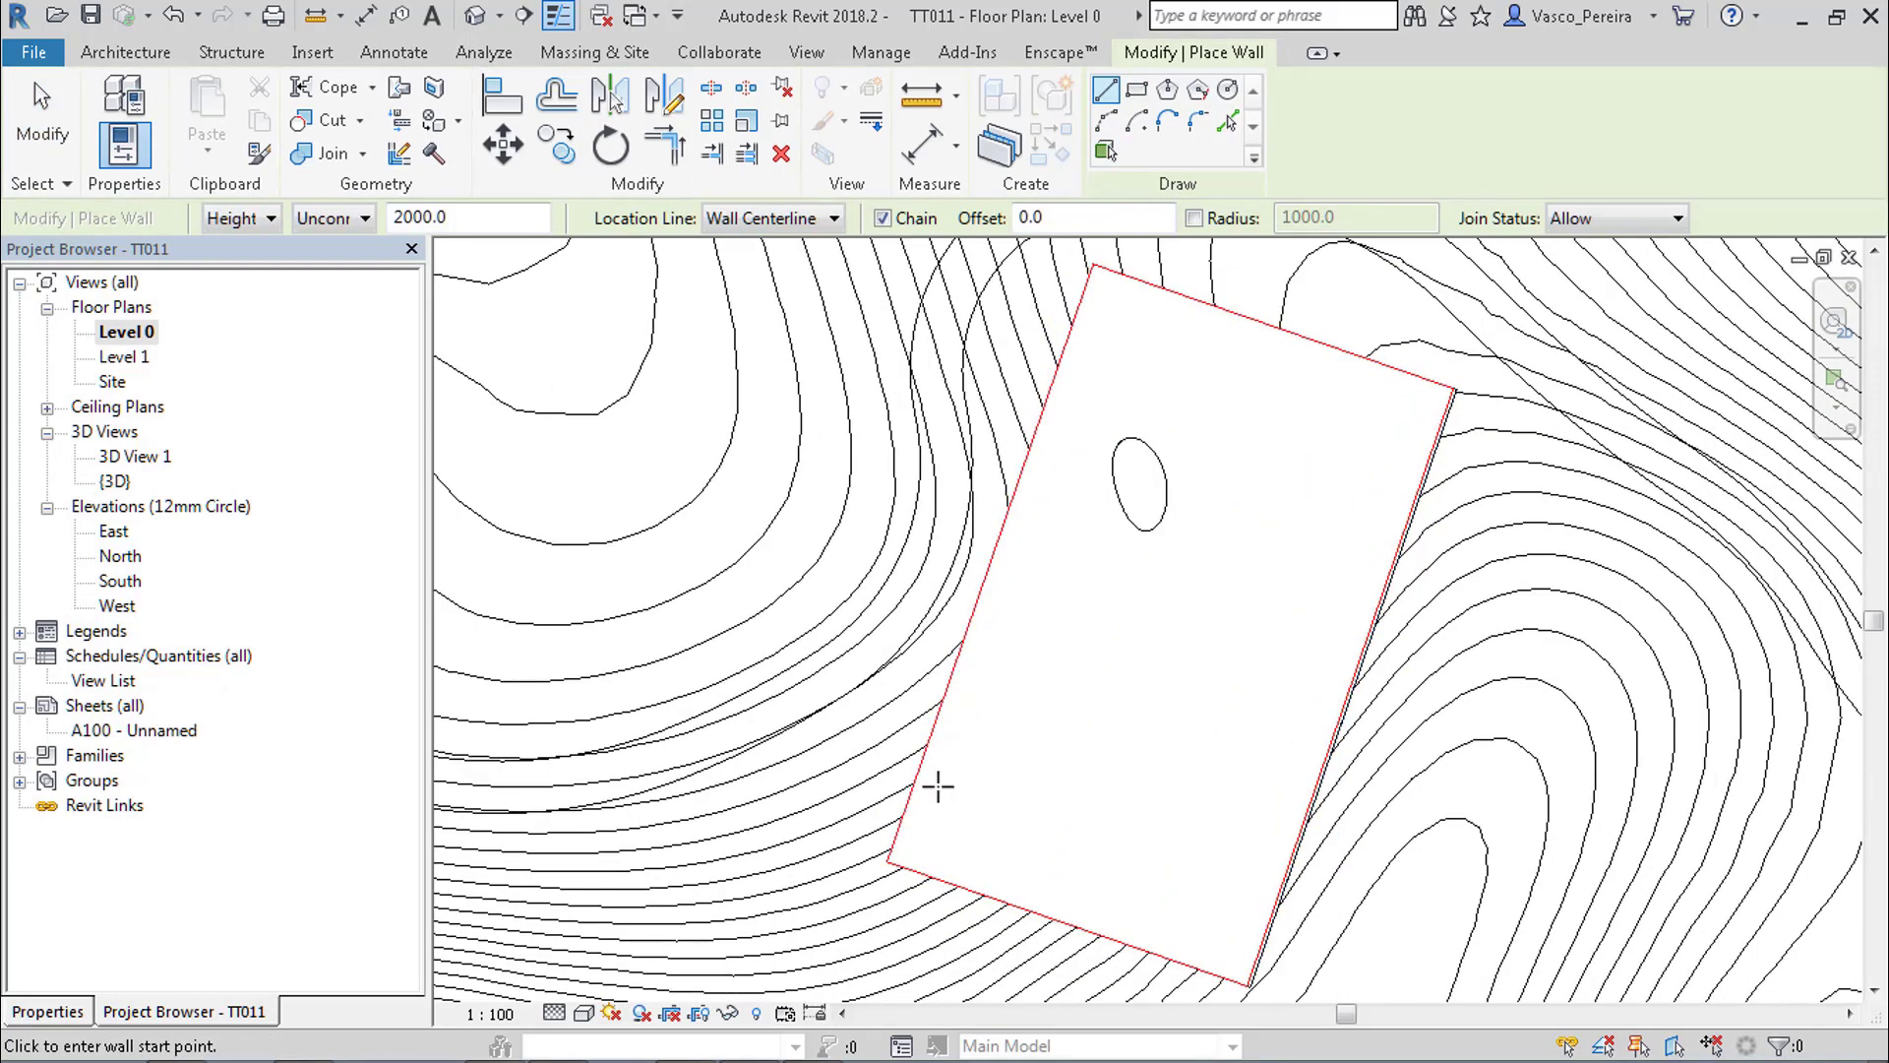
pyautogui.click(918, 854)
pyautogui.click(1109, 294)
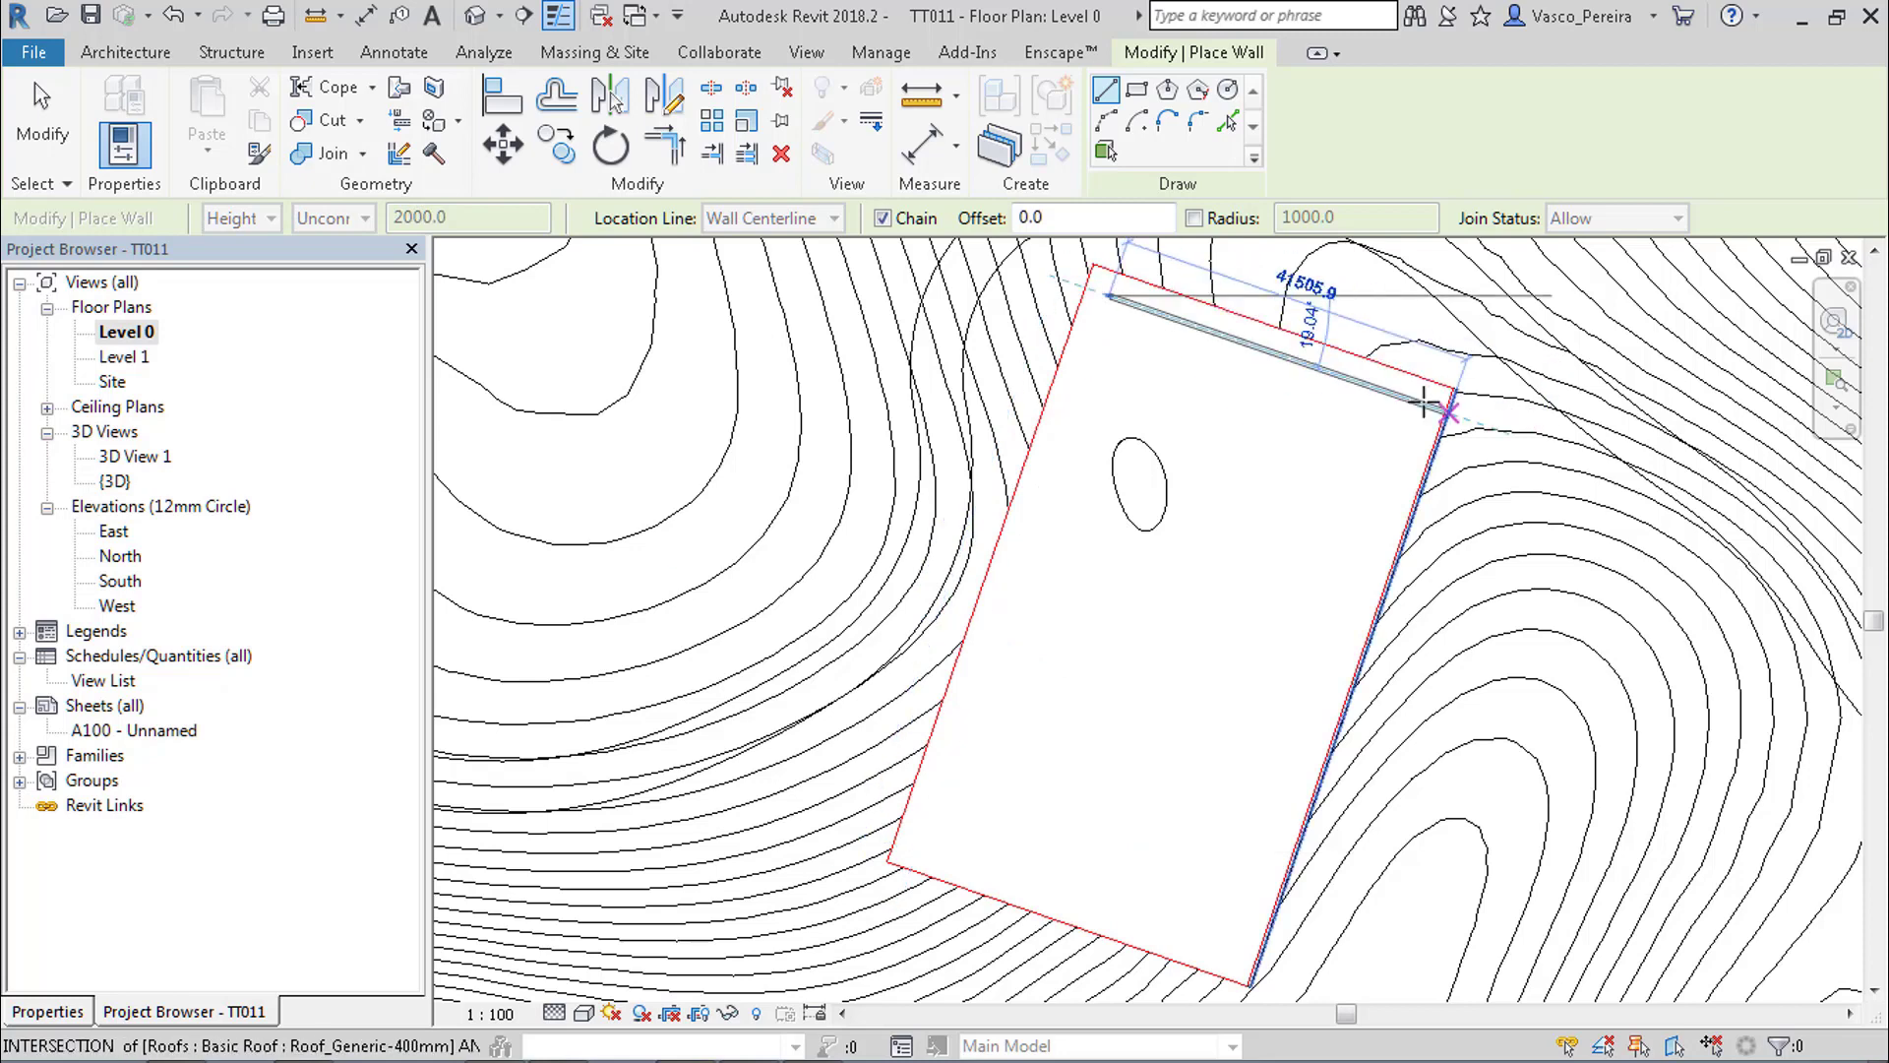
pyautogui.click(1454, 390)
pyautogui.click(1248, 983)
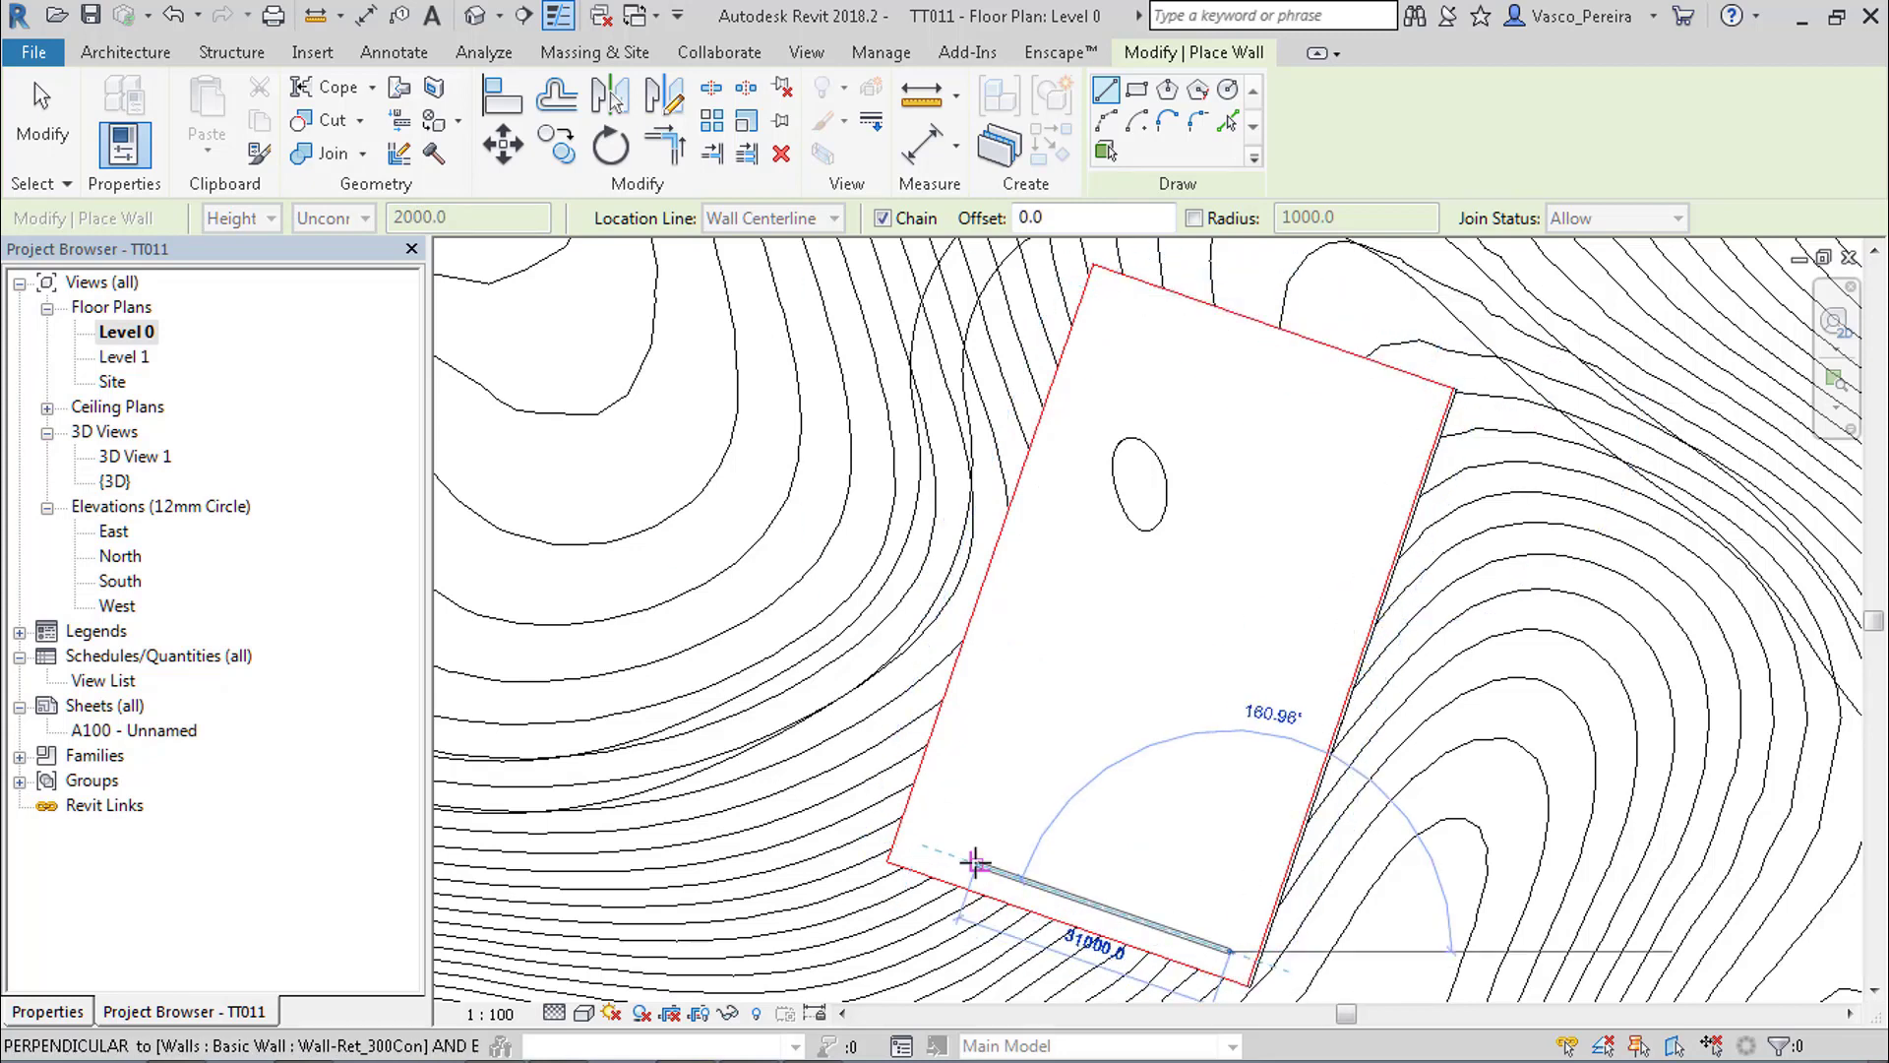
pyautogui.click(972, 862)
pyautogui.press('Escape')
pyautogui.press('Escape')
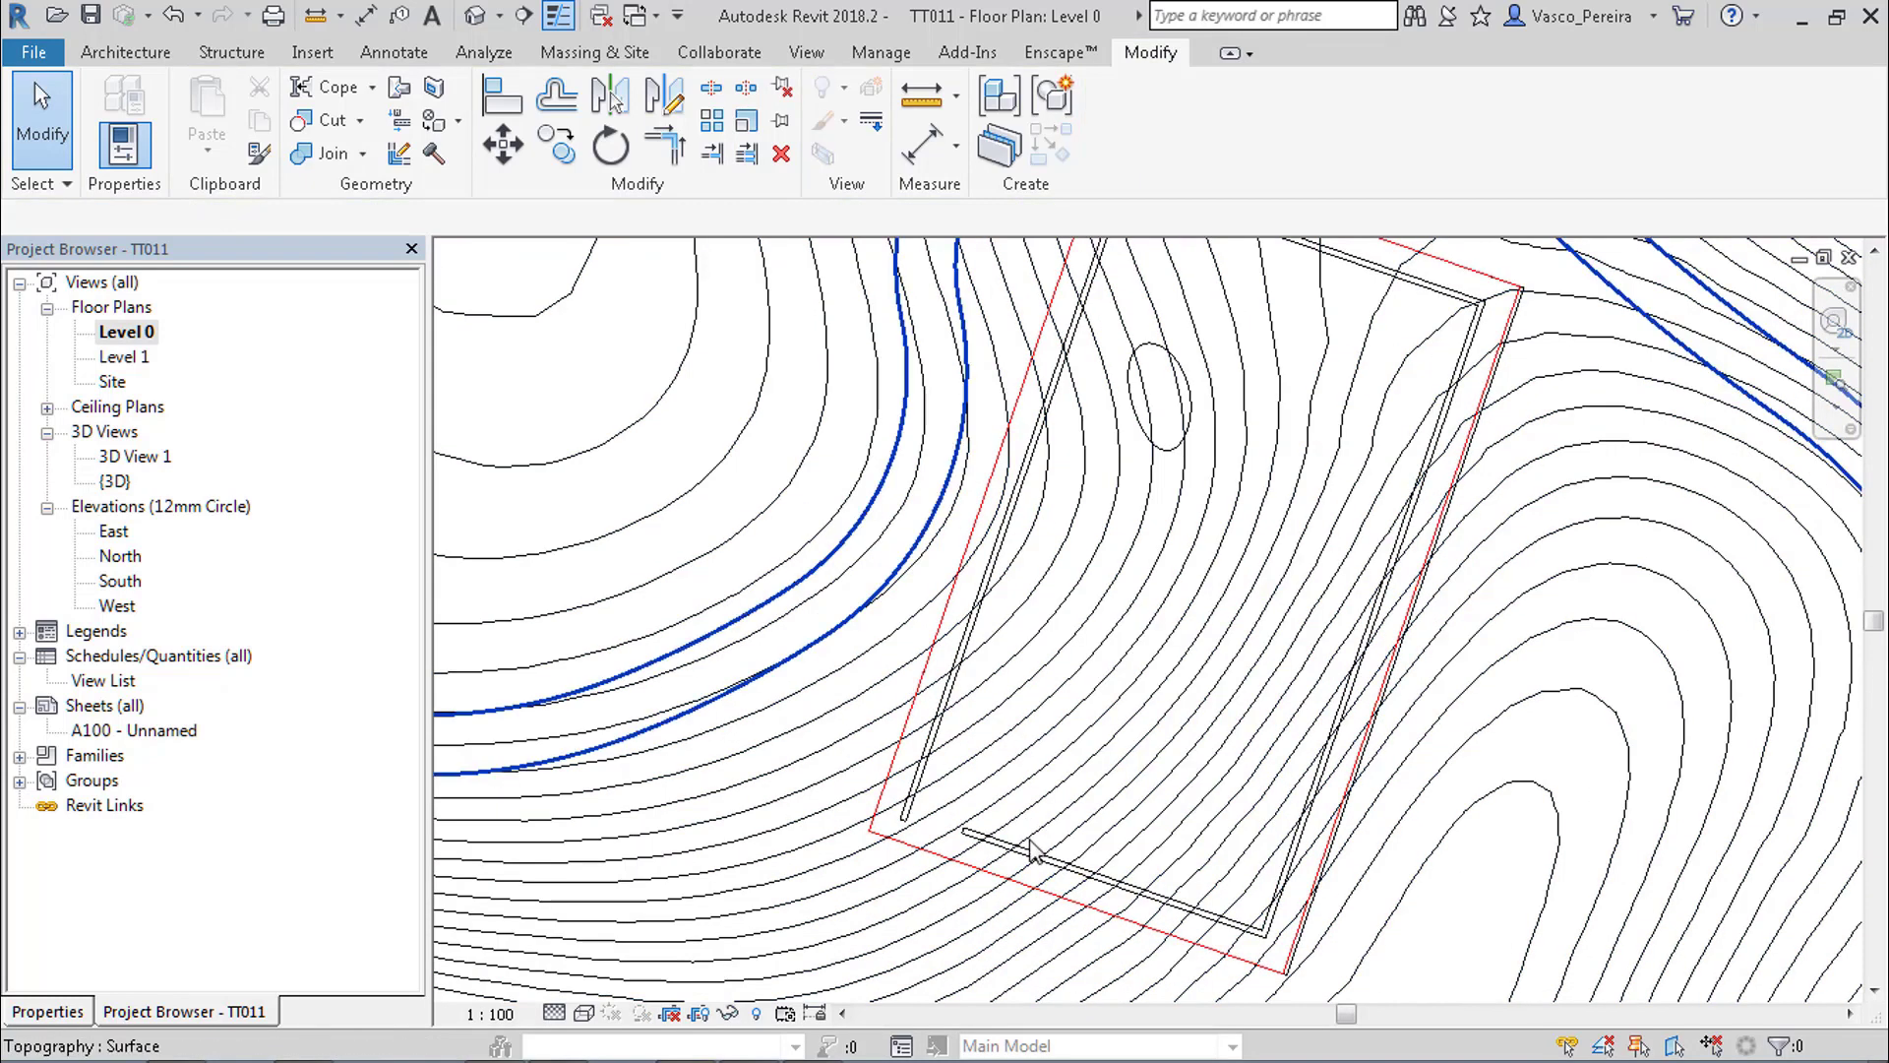
# Trim the first and last walls of the chain to each other to close the open corner.
pyautogui.press('t')
pyautogui.press('r')
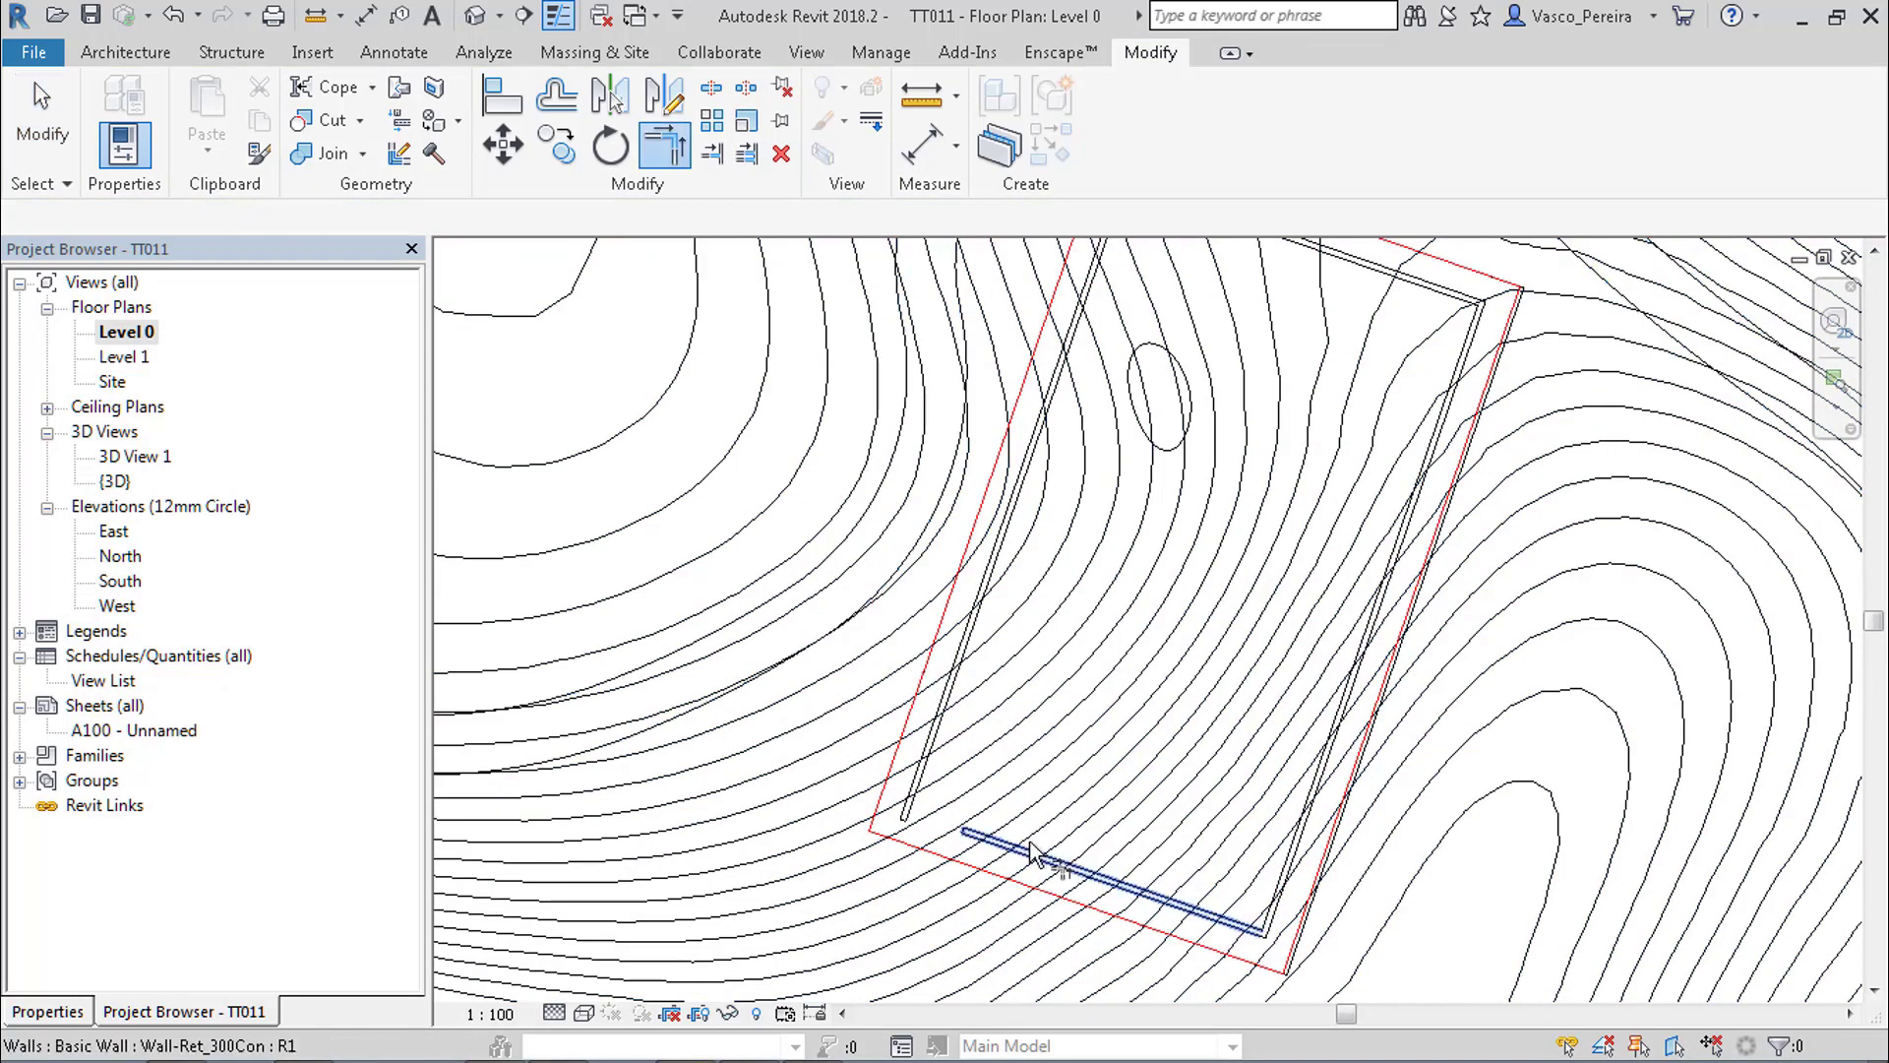
pyautogui.click(1032, 848)
pyautogui.click(933, 748)
pyautogui.press('Escape')
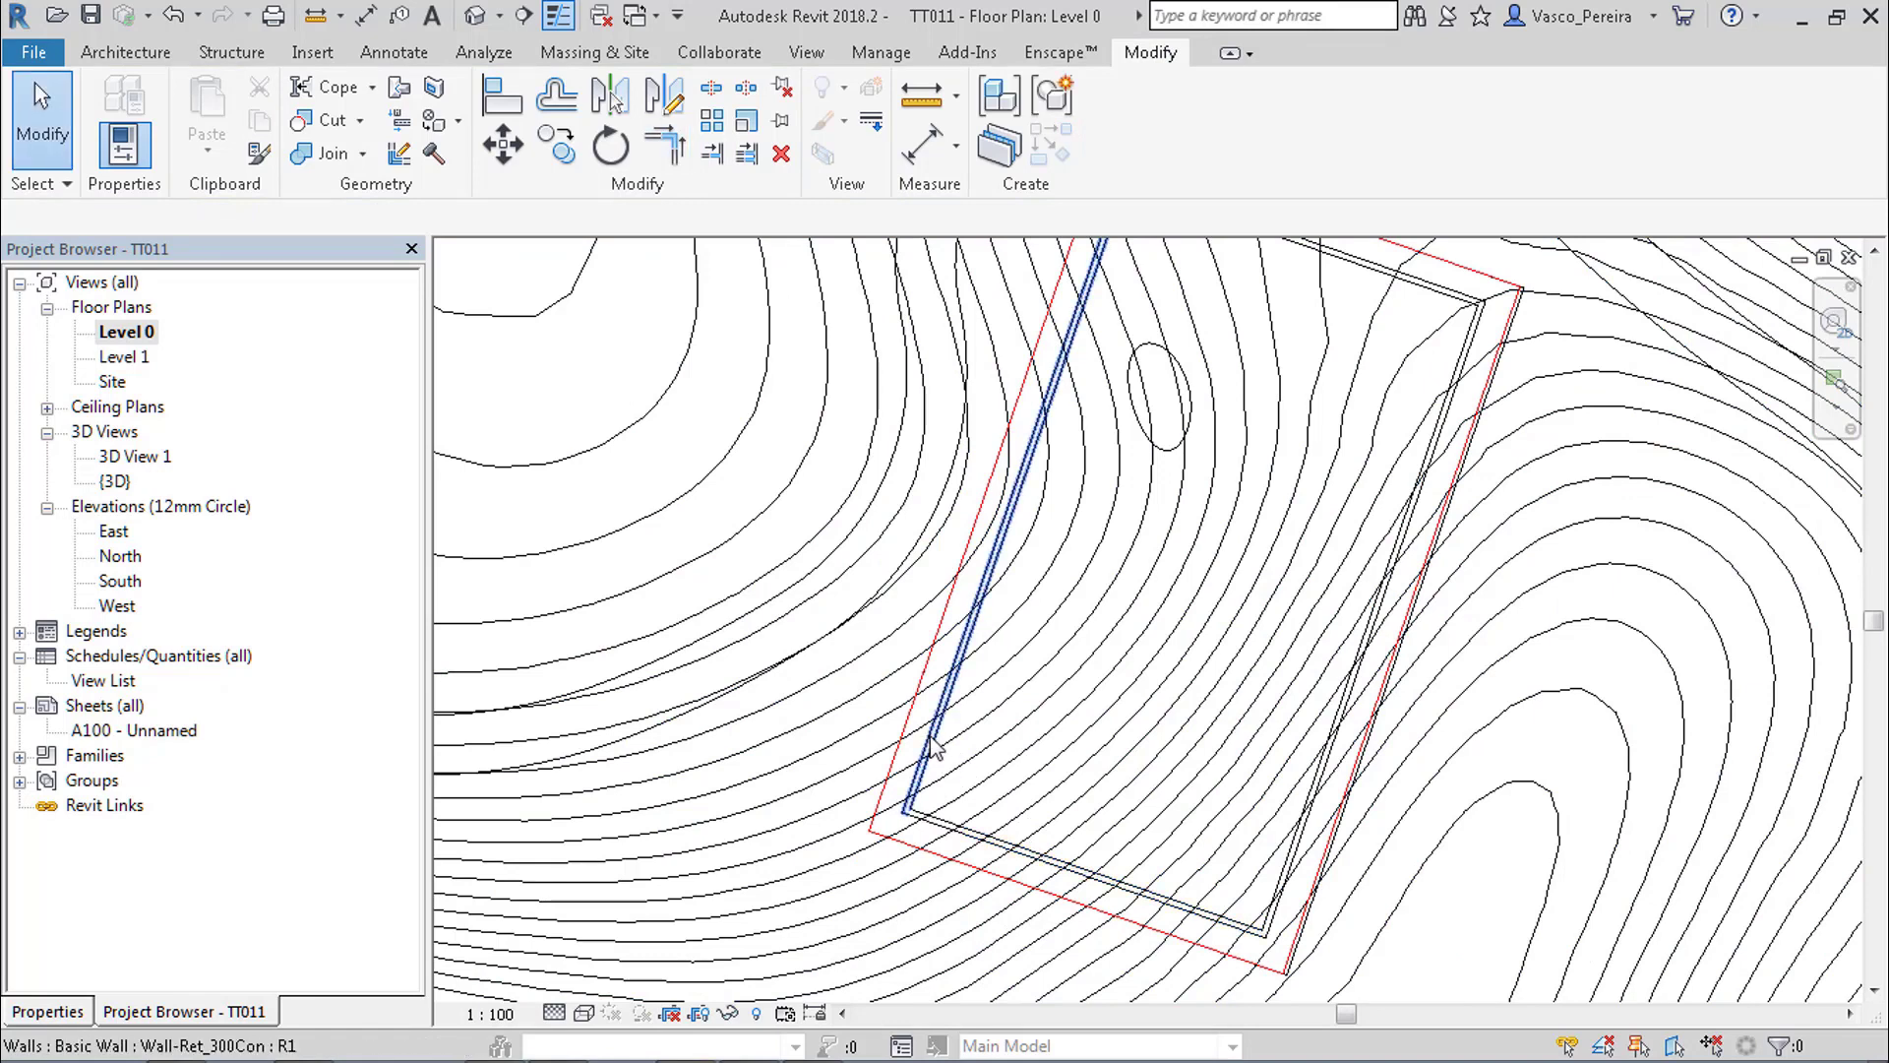
# Change the type of all four chained walls to Curtain_Wall-Storefront.
pyautogui.press('Tab')
pyautogui.click(1038, 423)
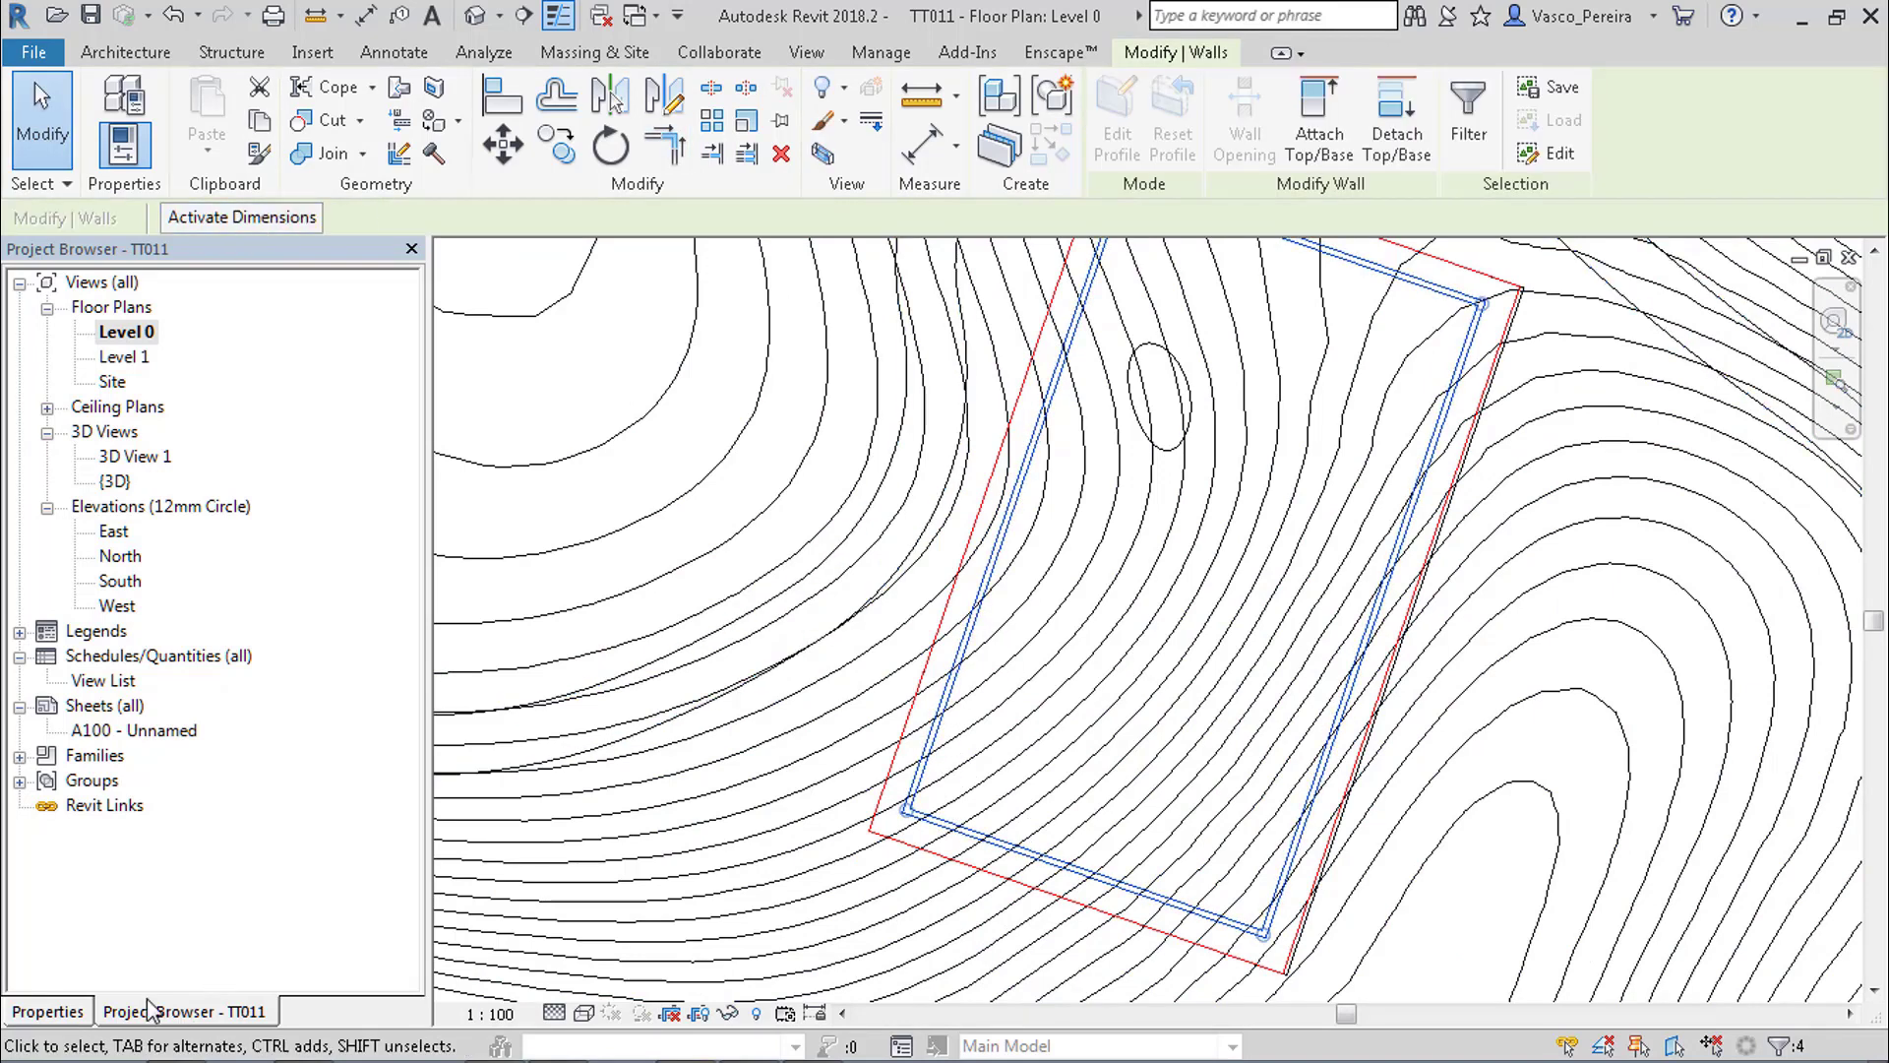
pyautogui.click(90, 1010)
pyautogui.click(168, 330)
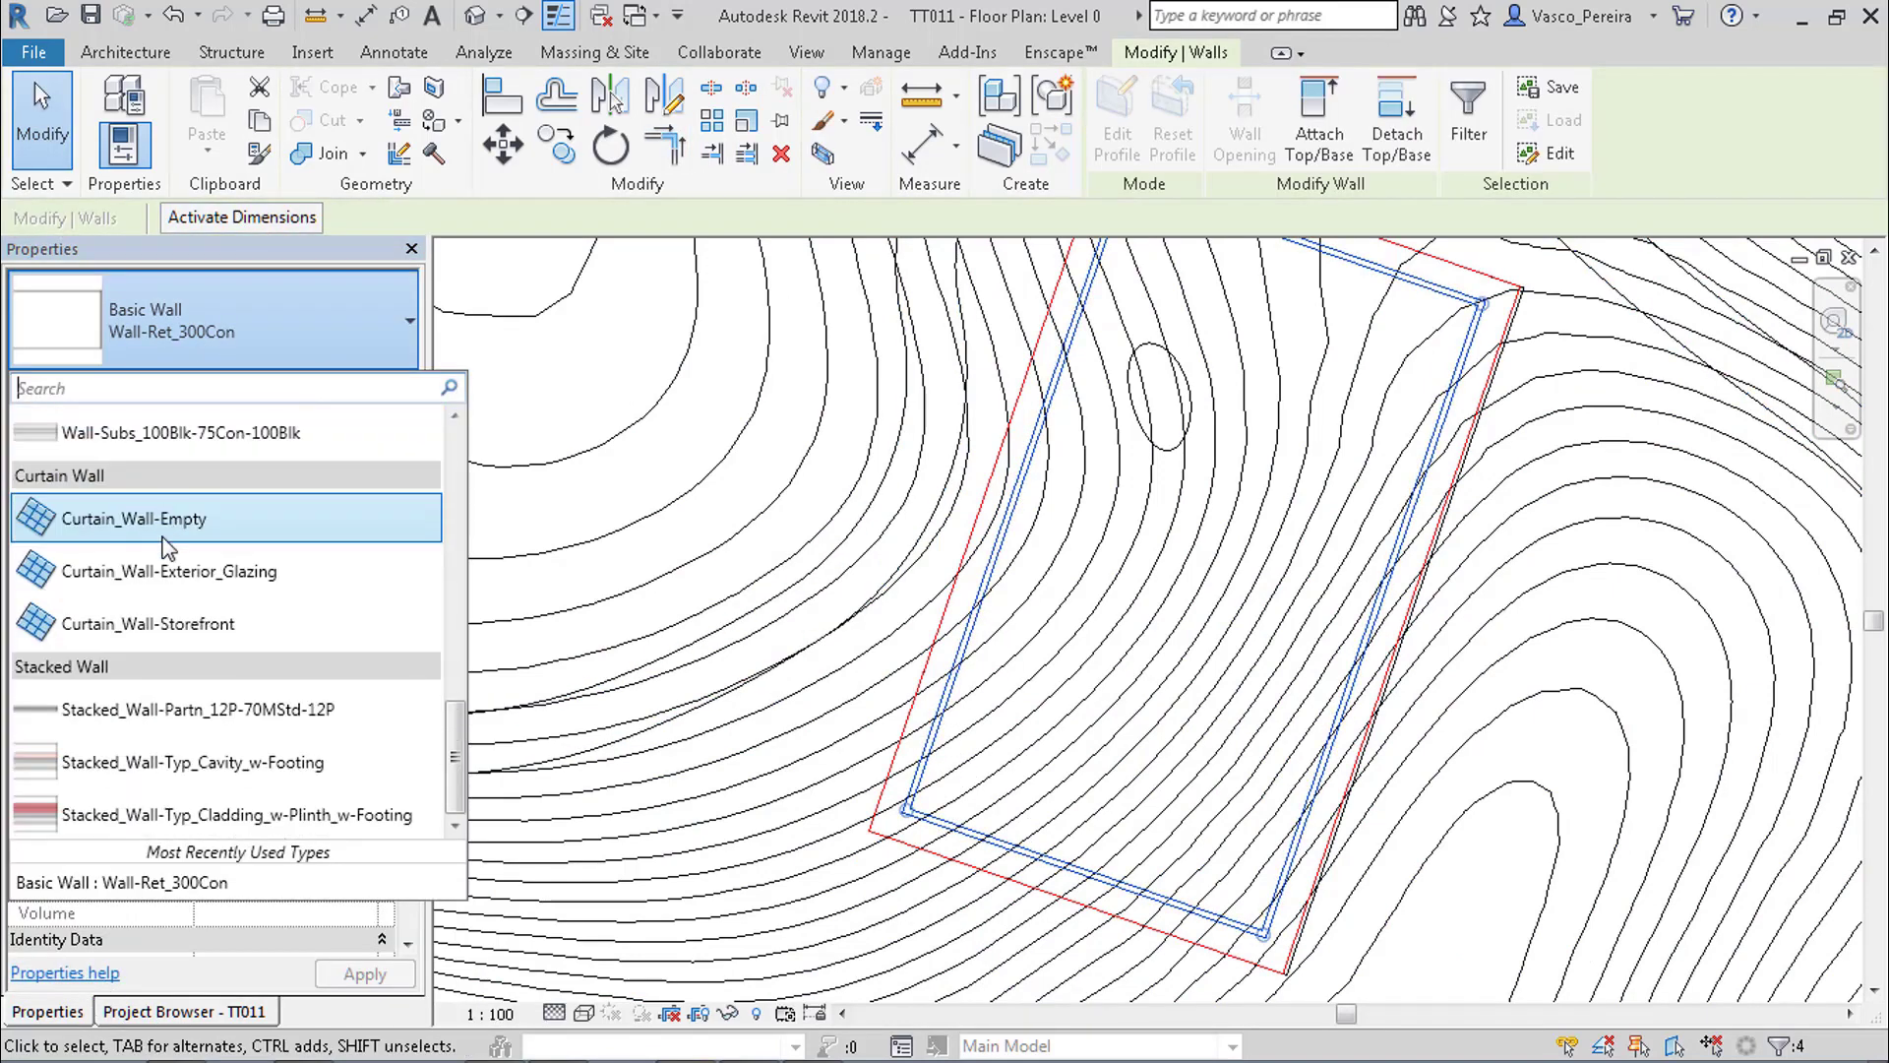
pyautogui.click(329, 620)
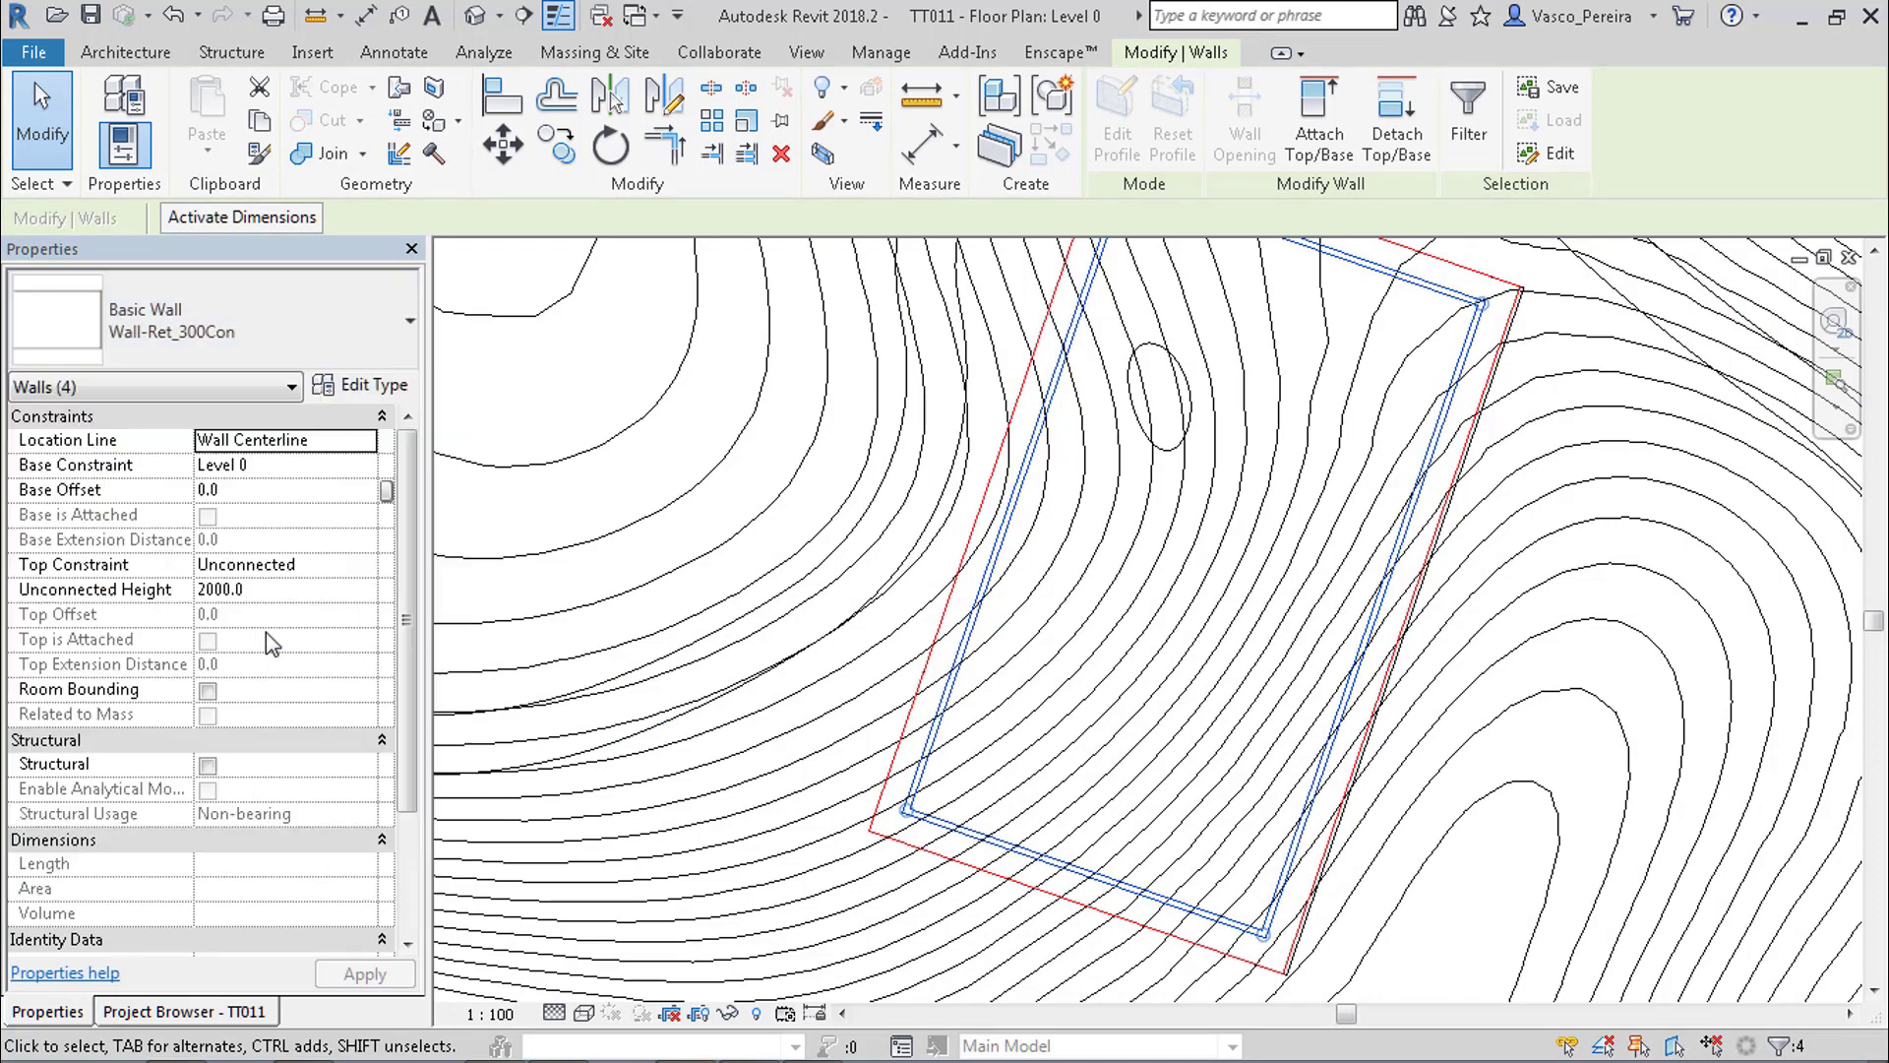
# Attach the tops of the four curtain walls to the upper roof in the 3D view.
pyautogui.click(516, 24)
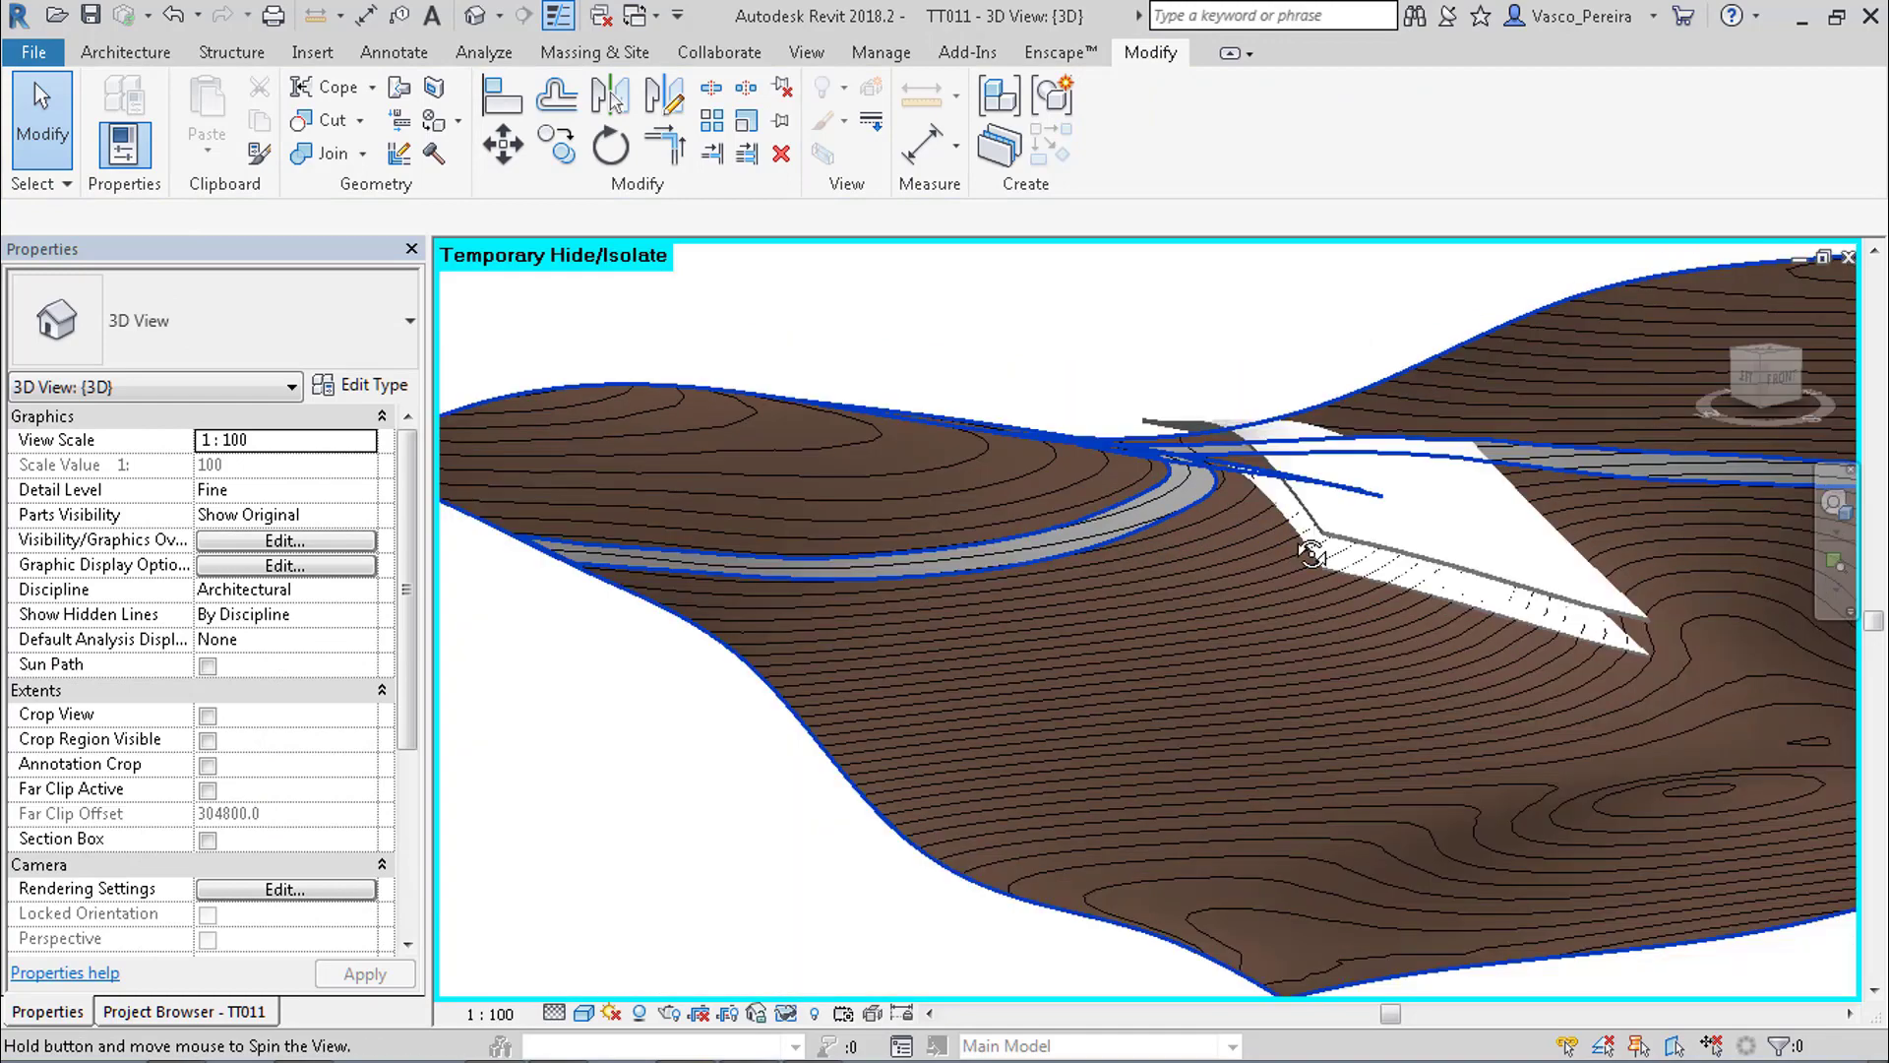
pyautogui.keyDown('shift'); pyautogui.moveTo(1312, 553); pyautogui.dragTo(1342, 486, button='middle'); pyautogui.keyUp('shift')
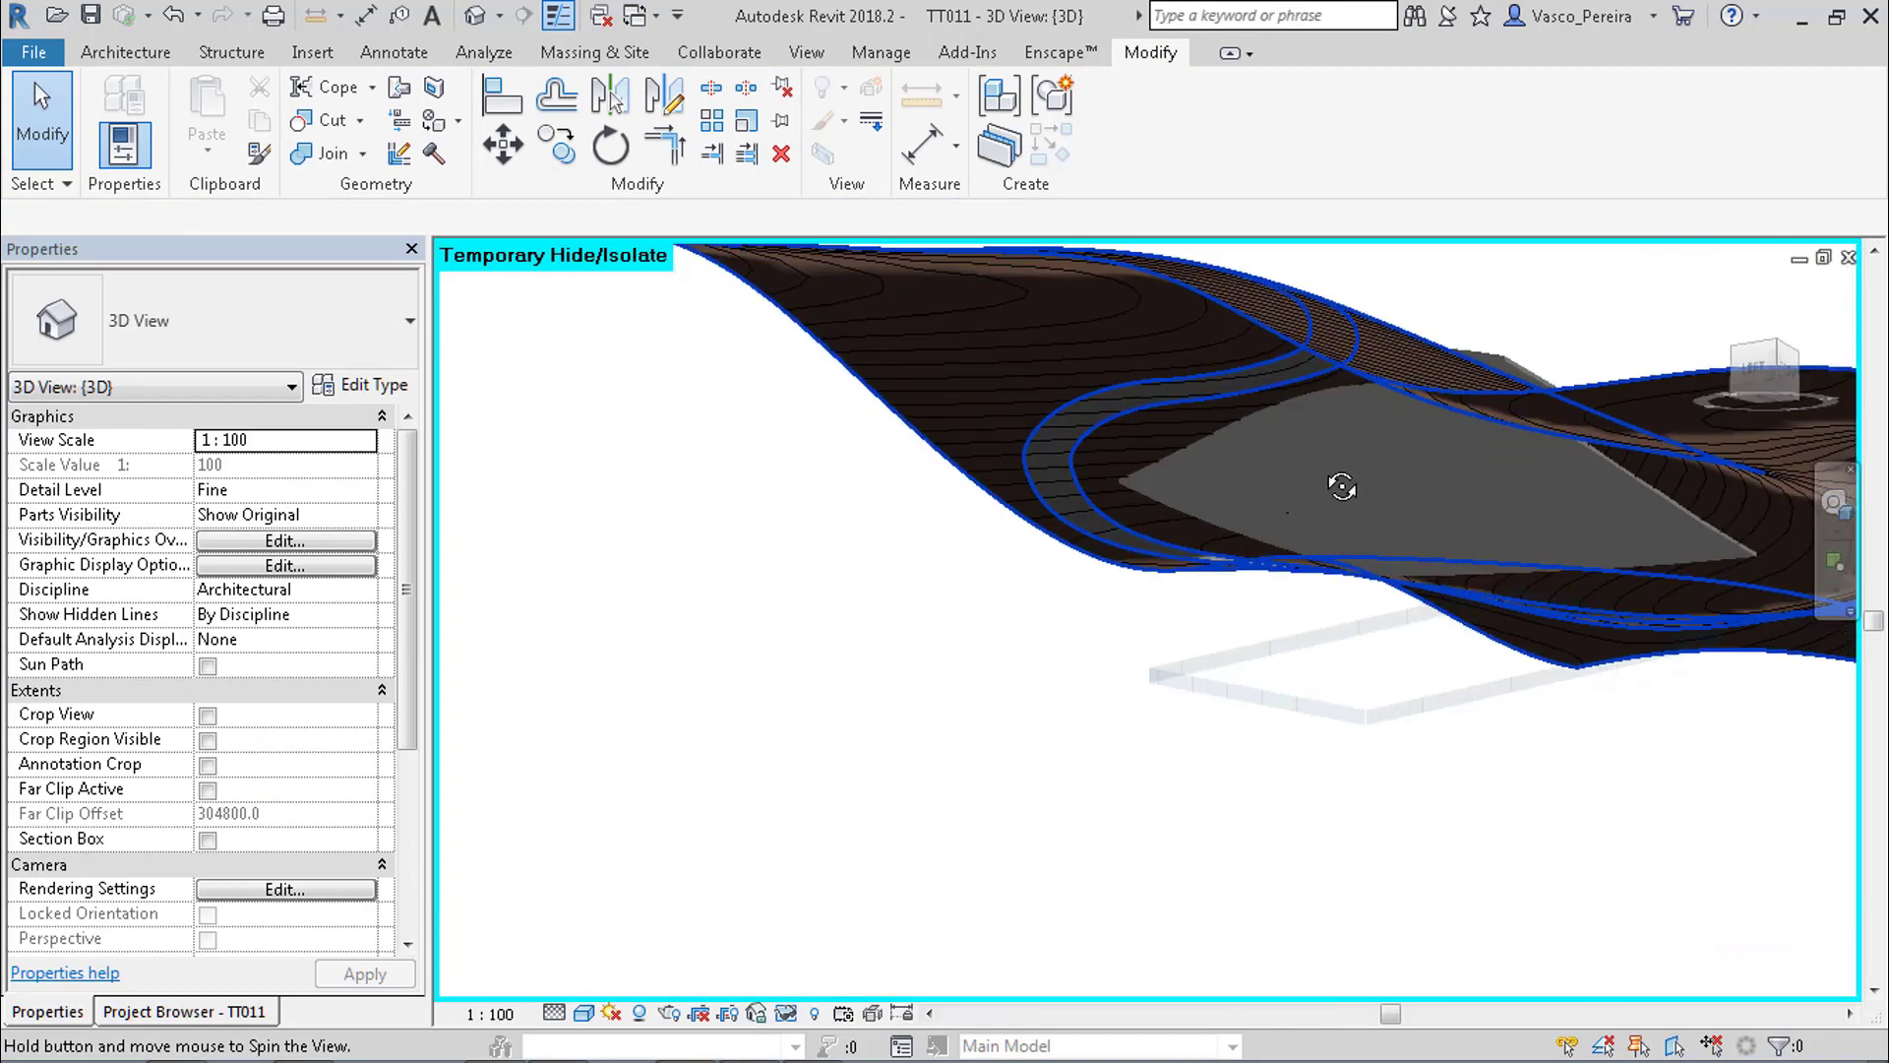
pyautogui.press('Tab')
pyautogui.click(1313, 661)
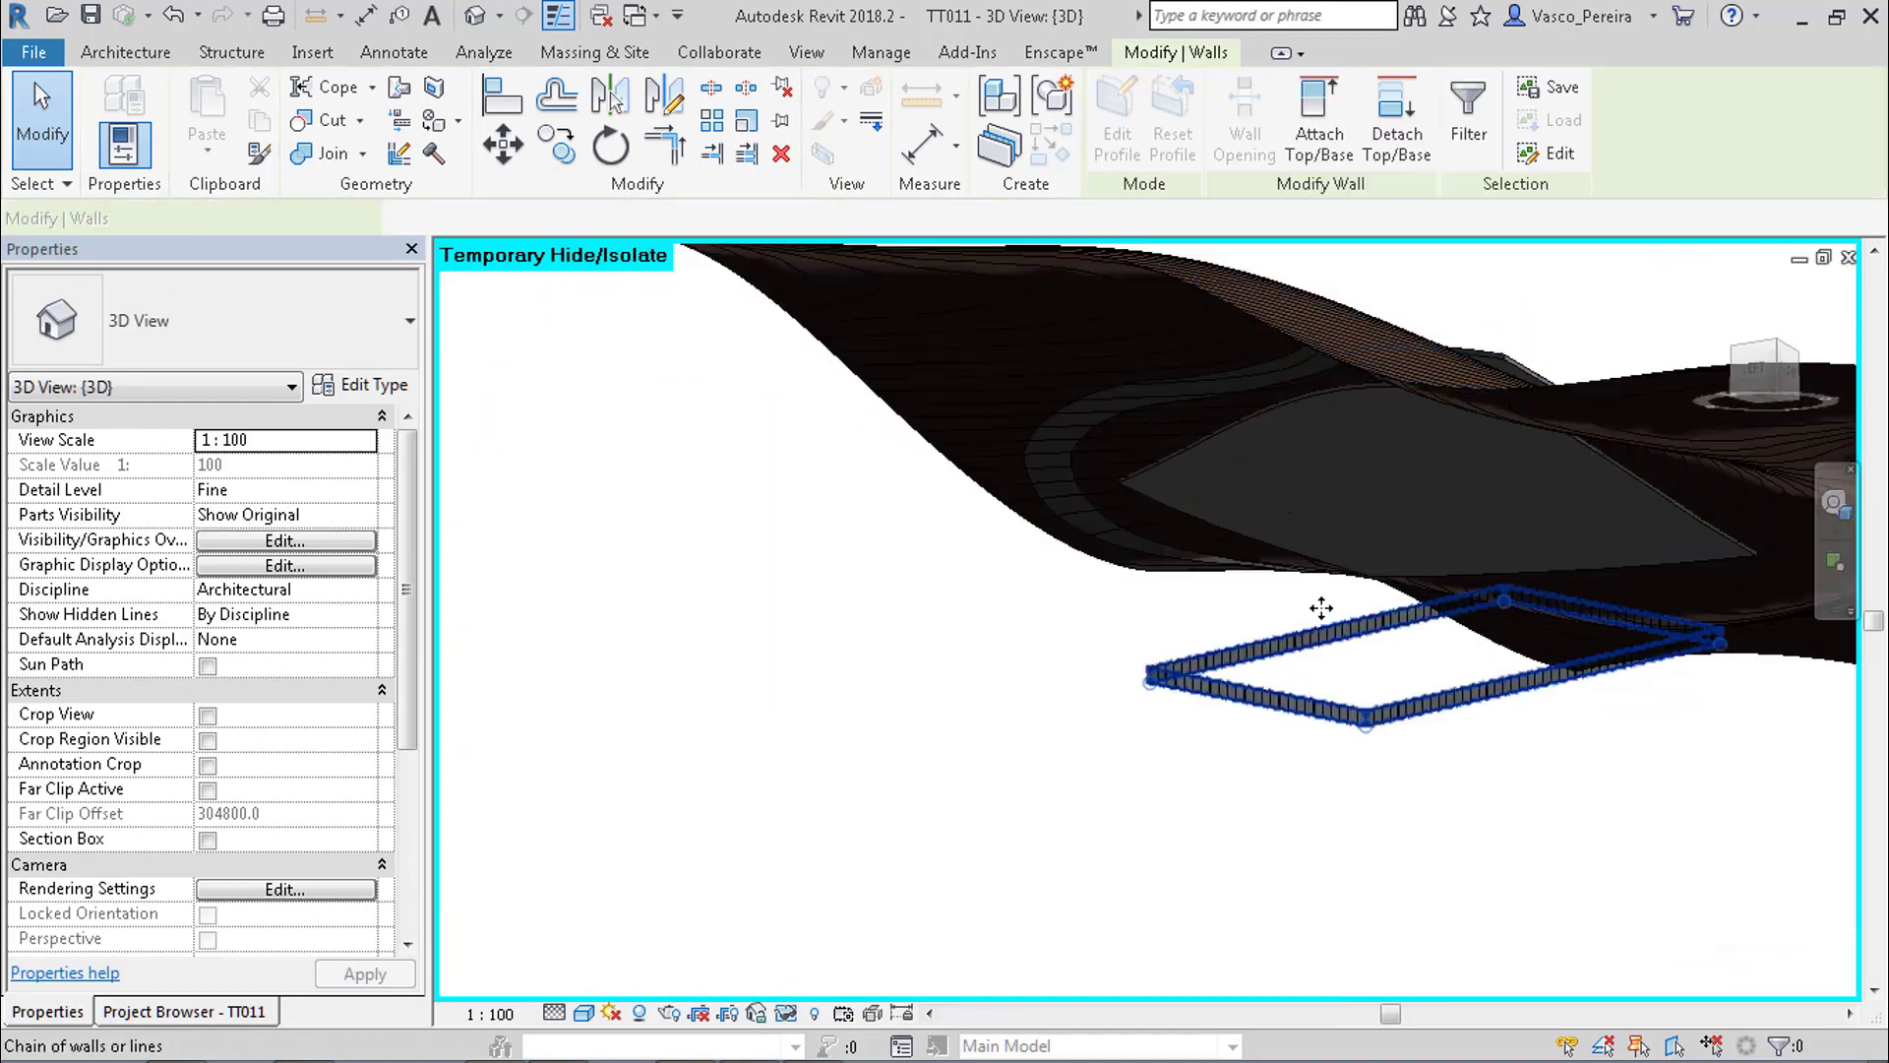
pyautogui.keyDown('shift'); pyautogui.moveTo(1421, 392); pyautogui.dragTo(1309, 276, button='middle'); pyautogui.keyUp('shift')
pyautogui.click(1301, 165)
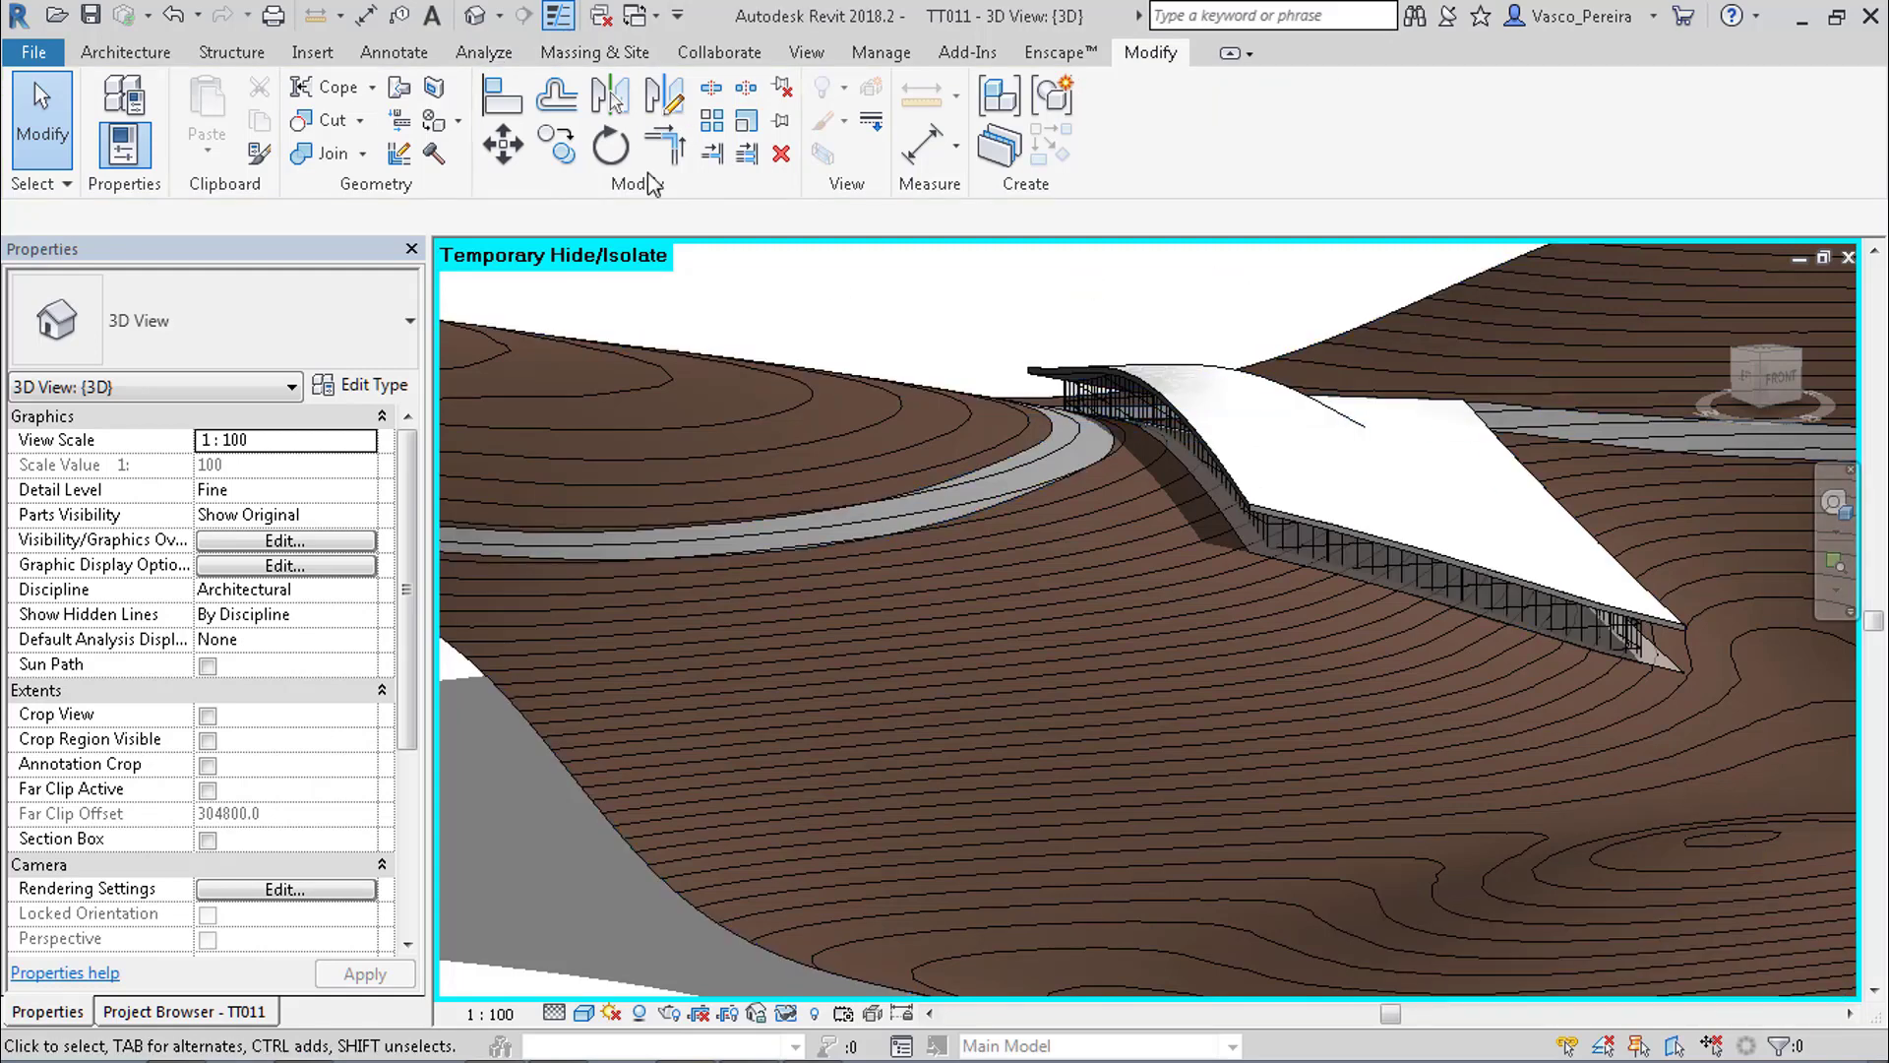
pyautogui.click(586, 57)
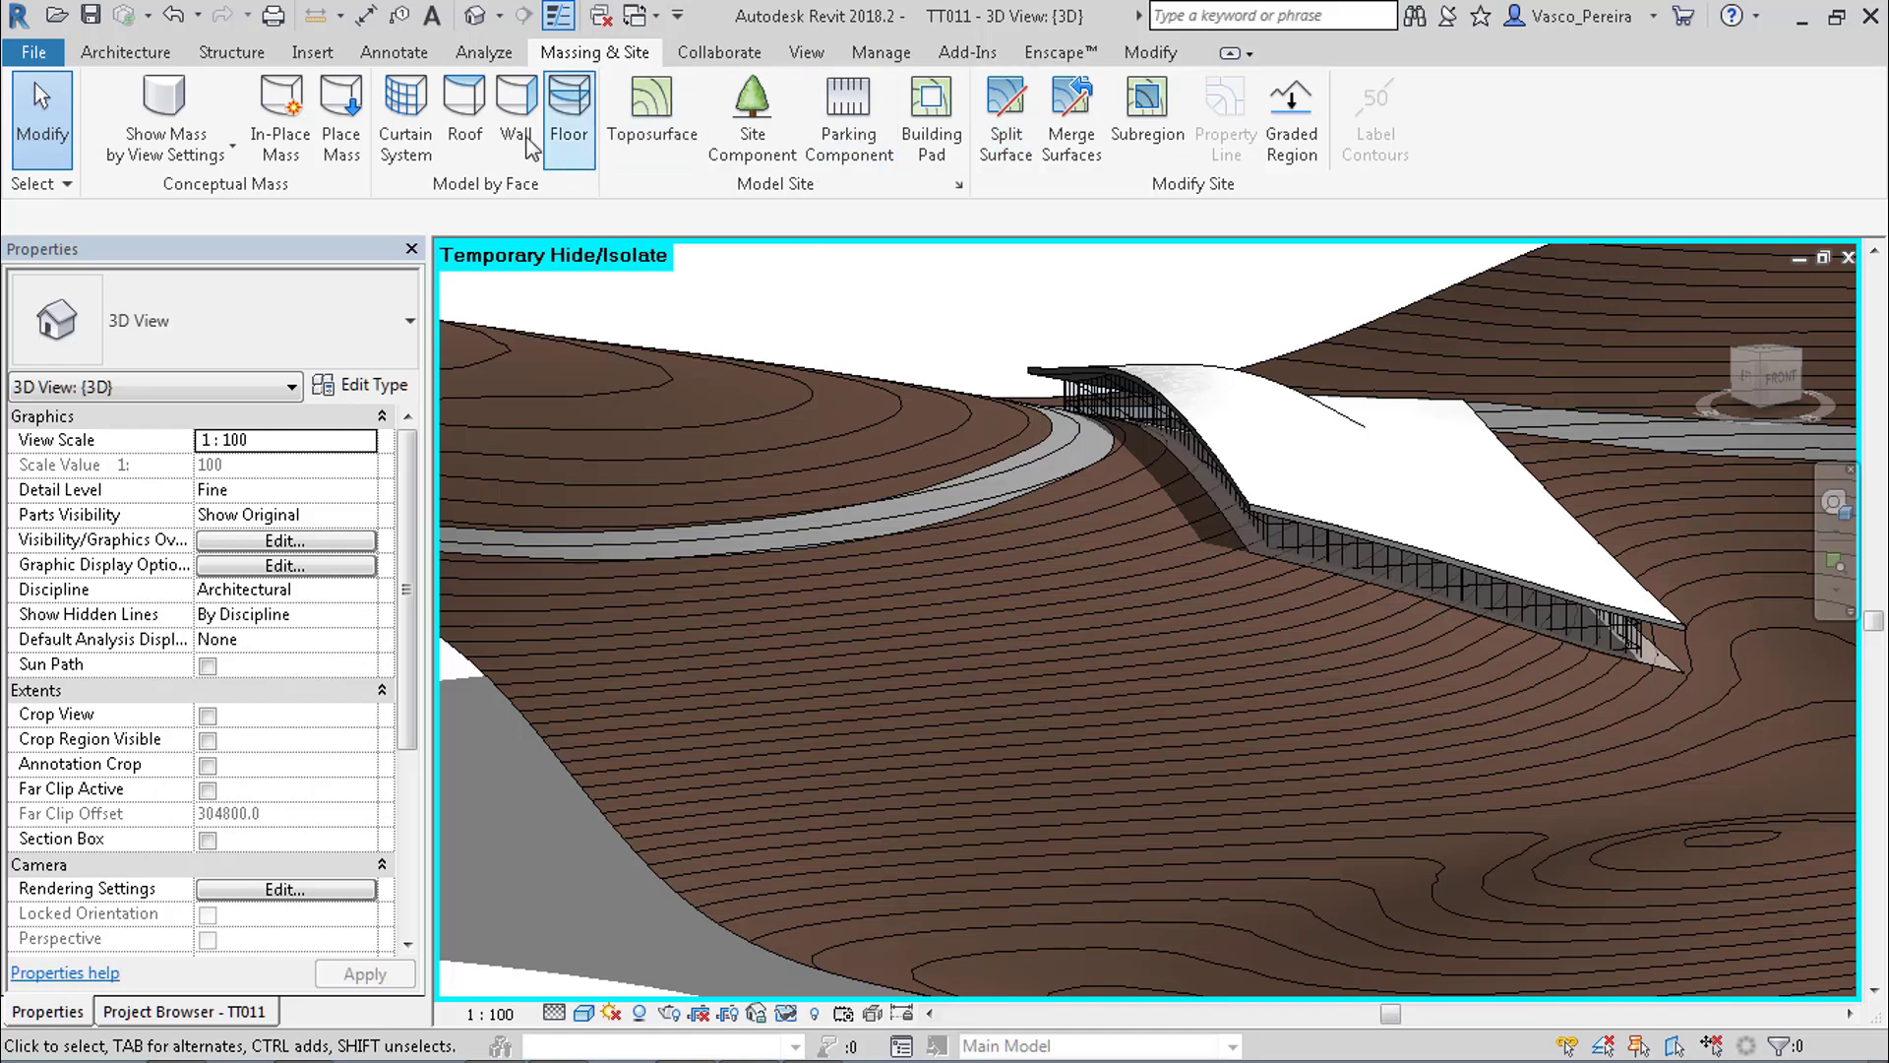
pyautogui.click(463, 108)
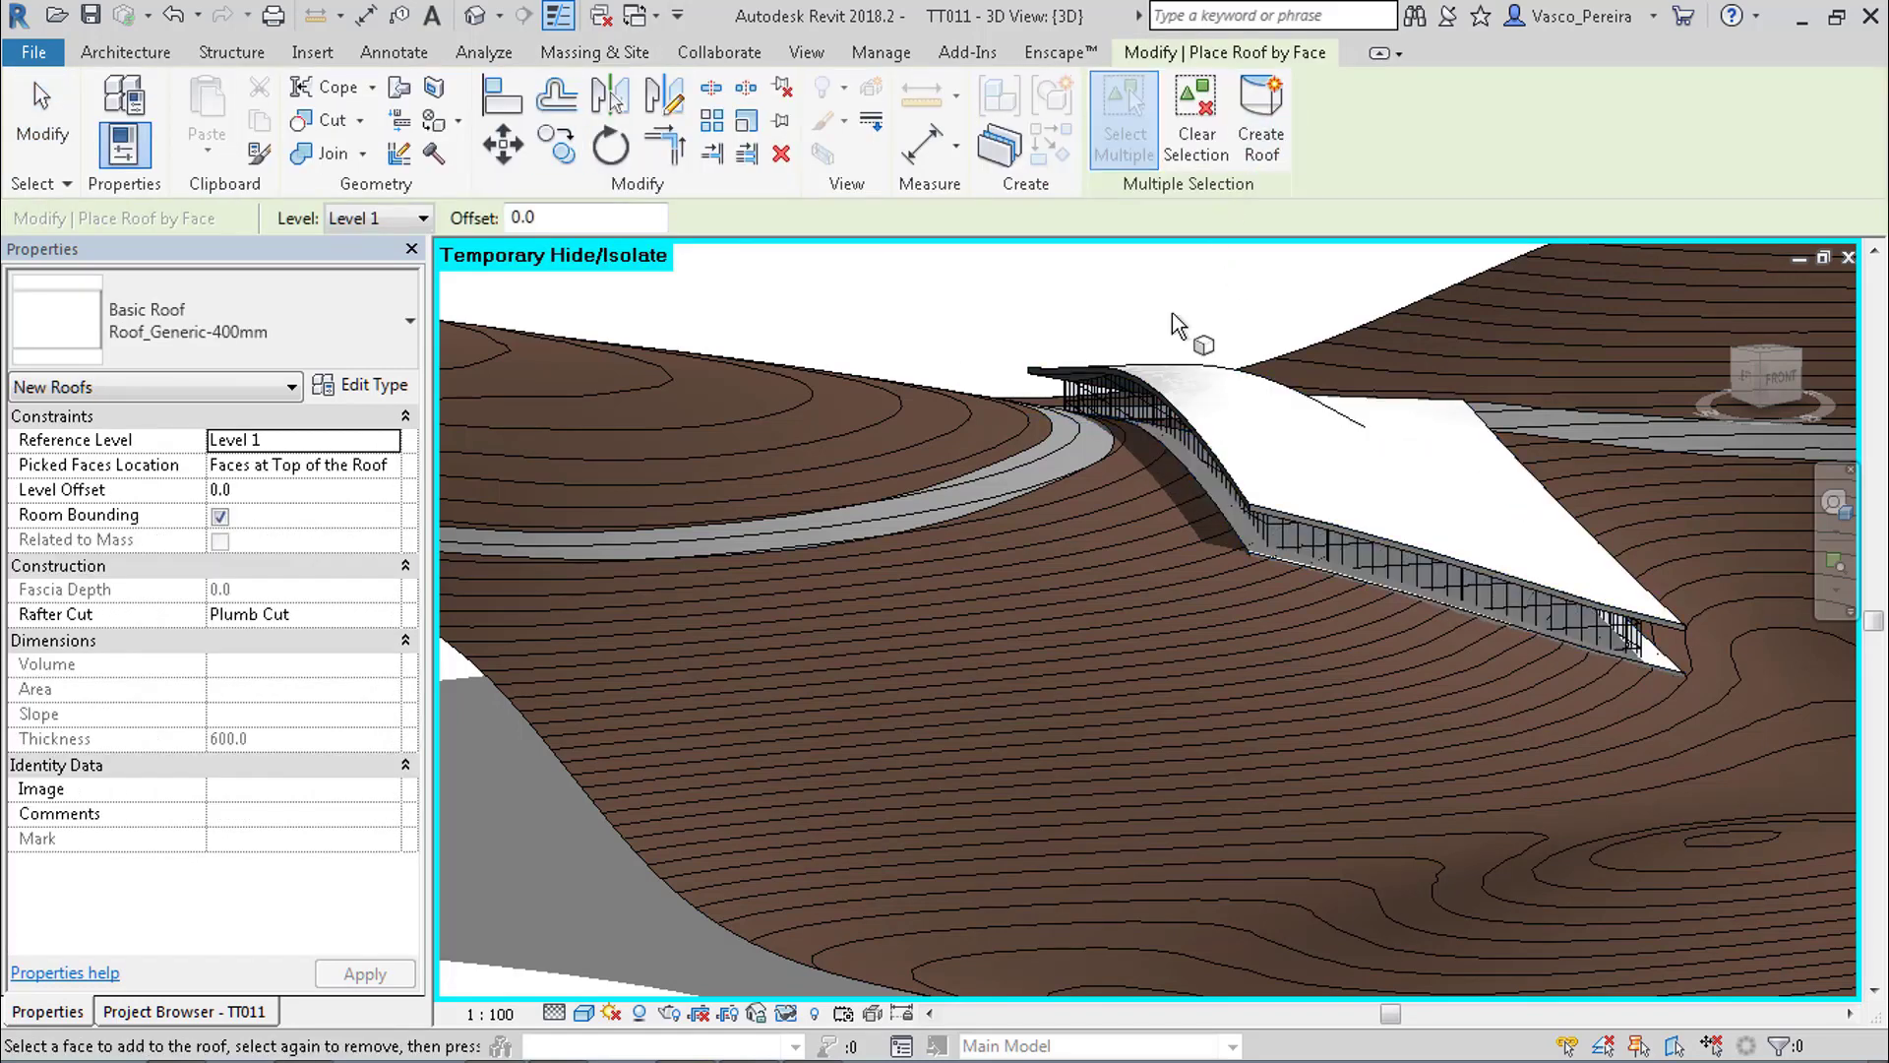
pyautogui.press('Escape')
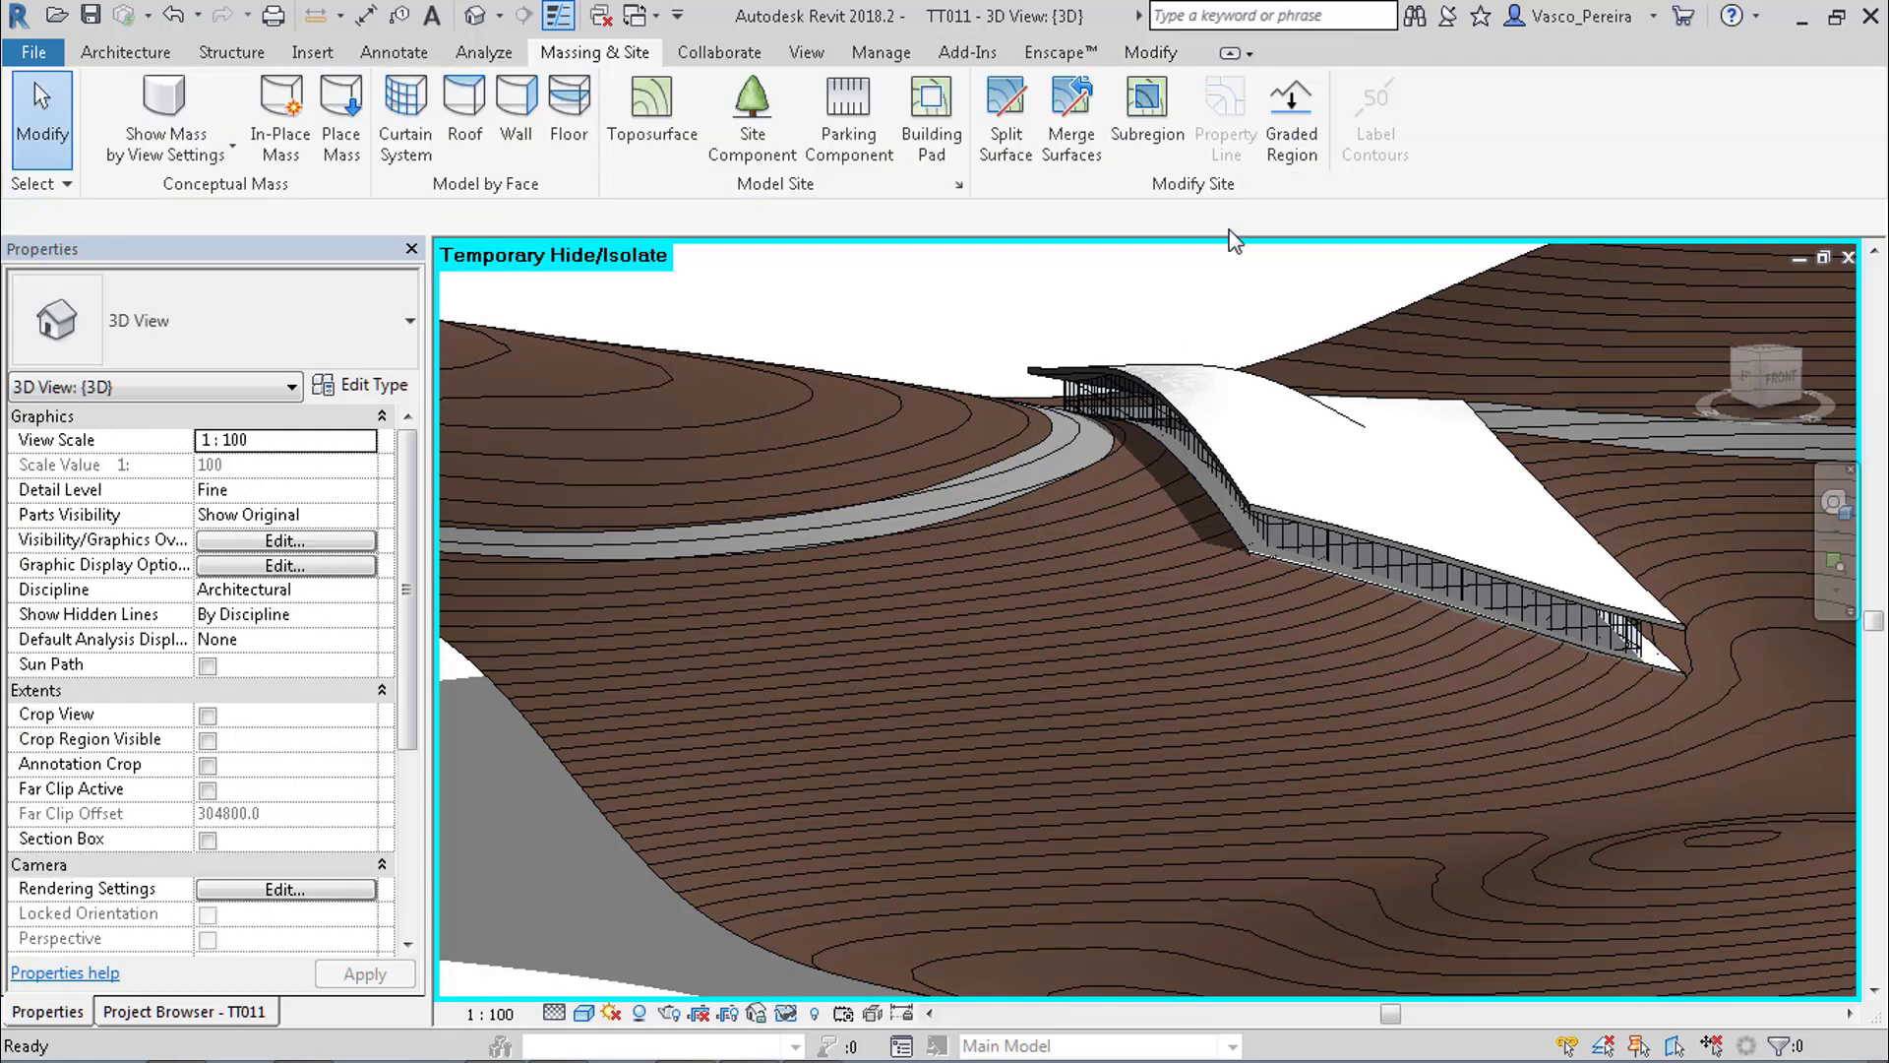
# Attach the bases of the four curtain walls to the lower roof.
pyautogui.press('Tab')
pyautogui.click(1078, 394)
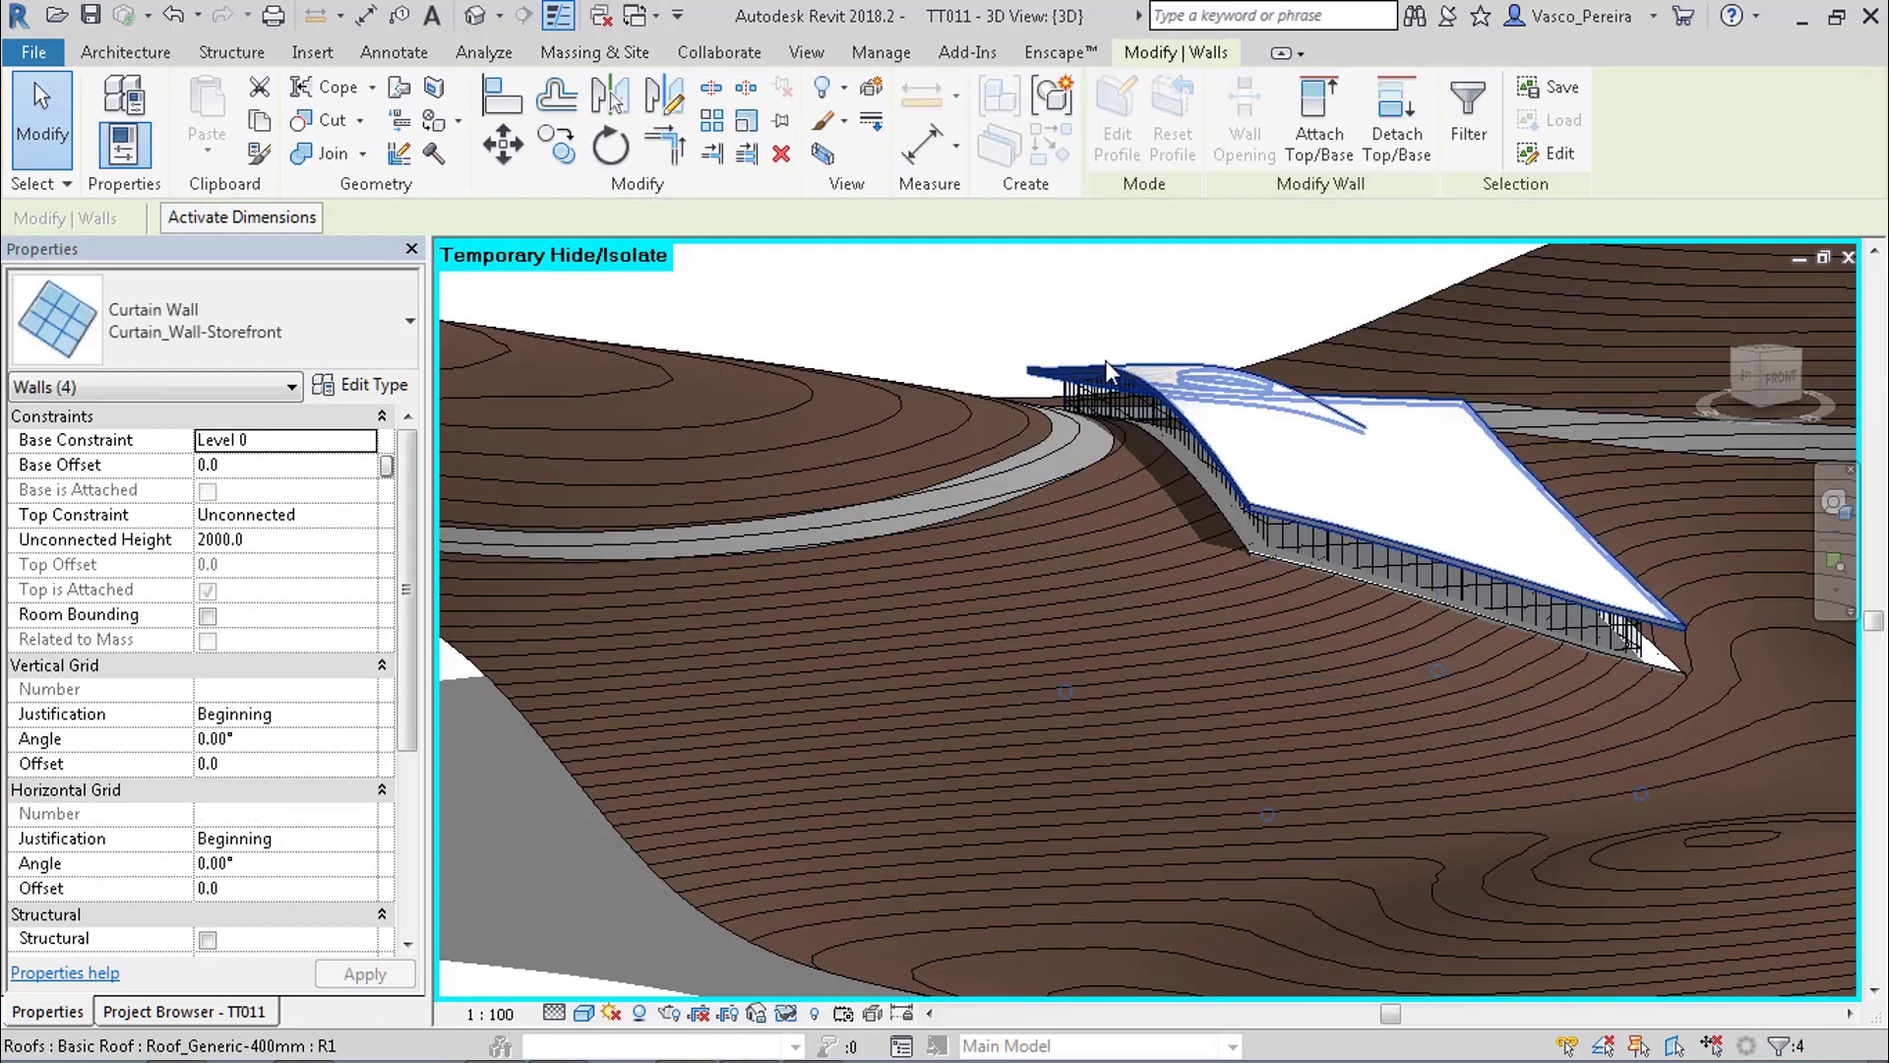
pyautogui.click(1334, 170)
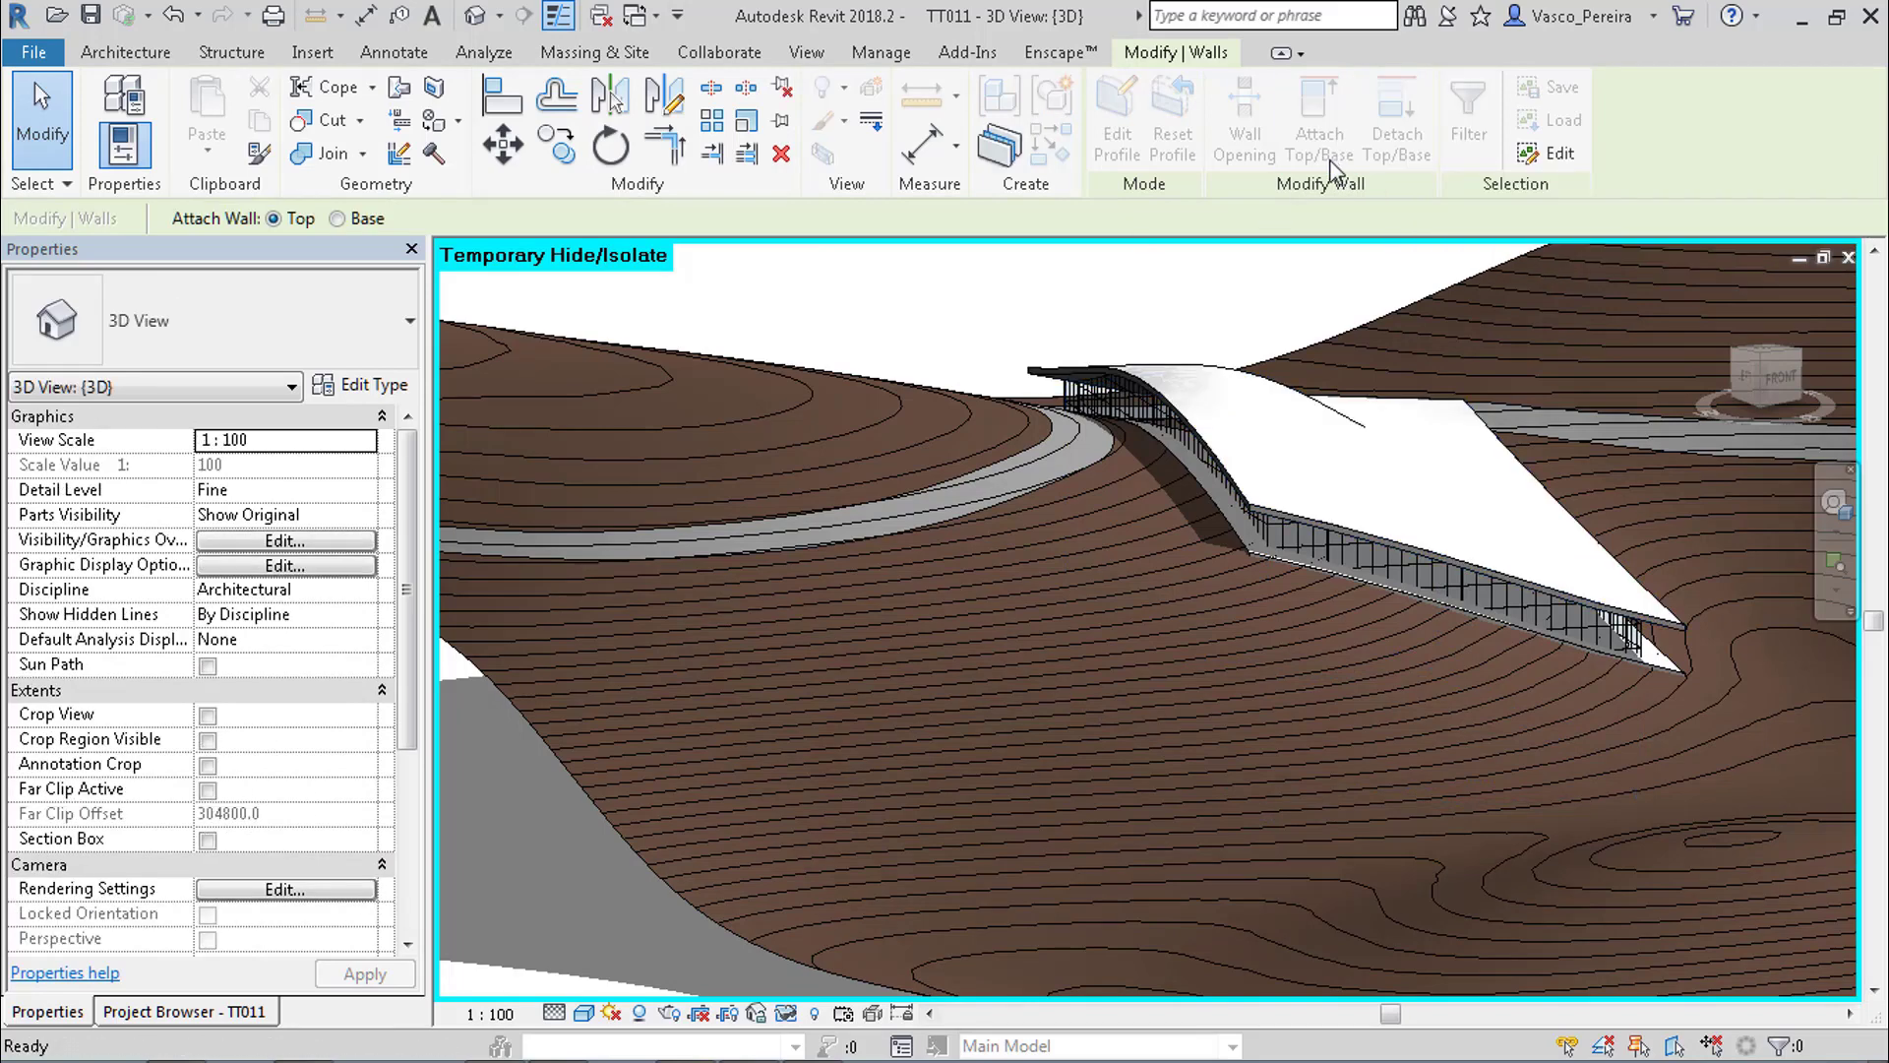
pyautogui.click(347, 220)
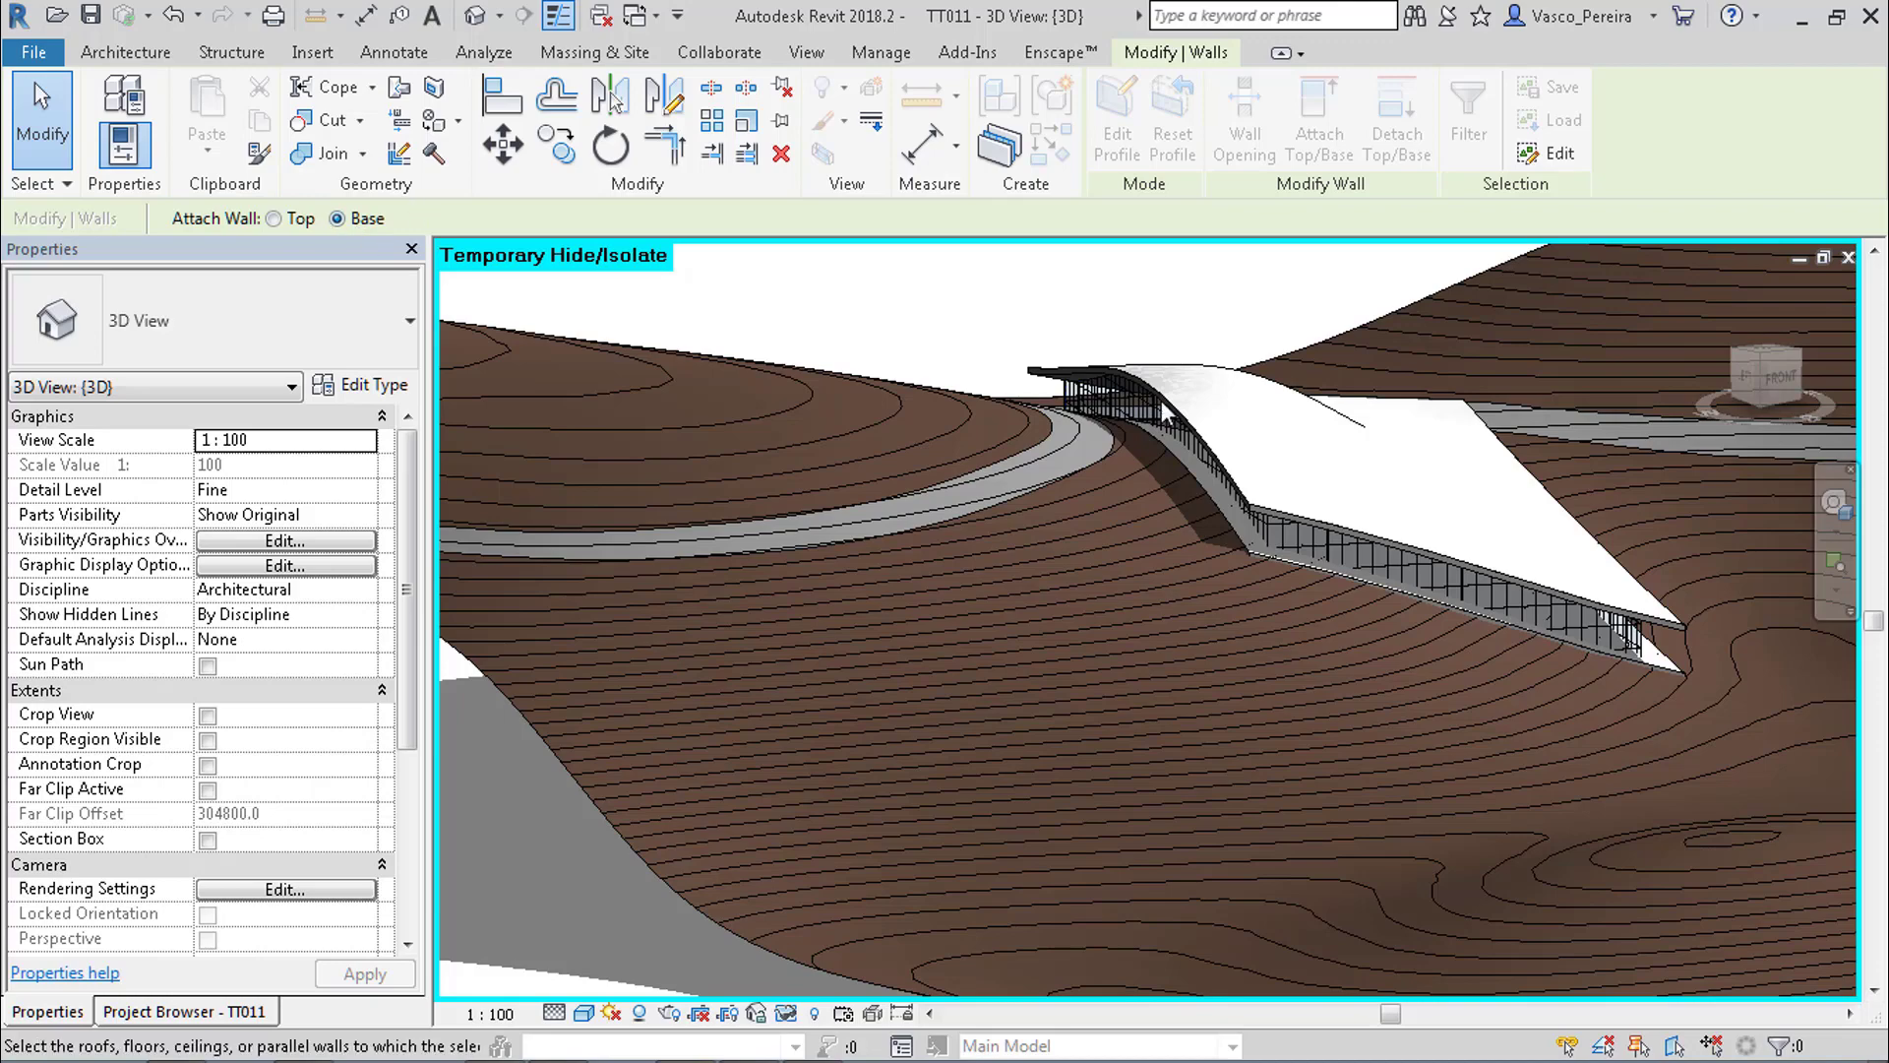
pyautogui.click(1201, 487)
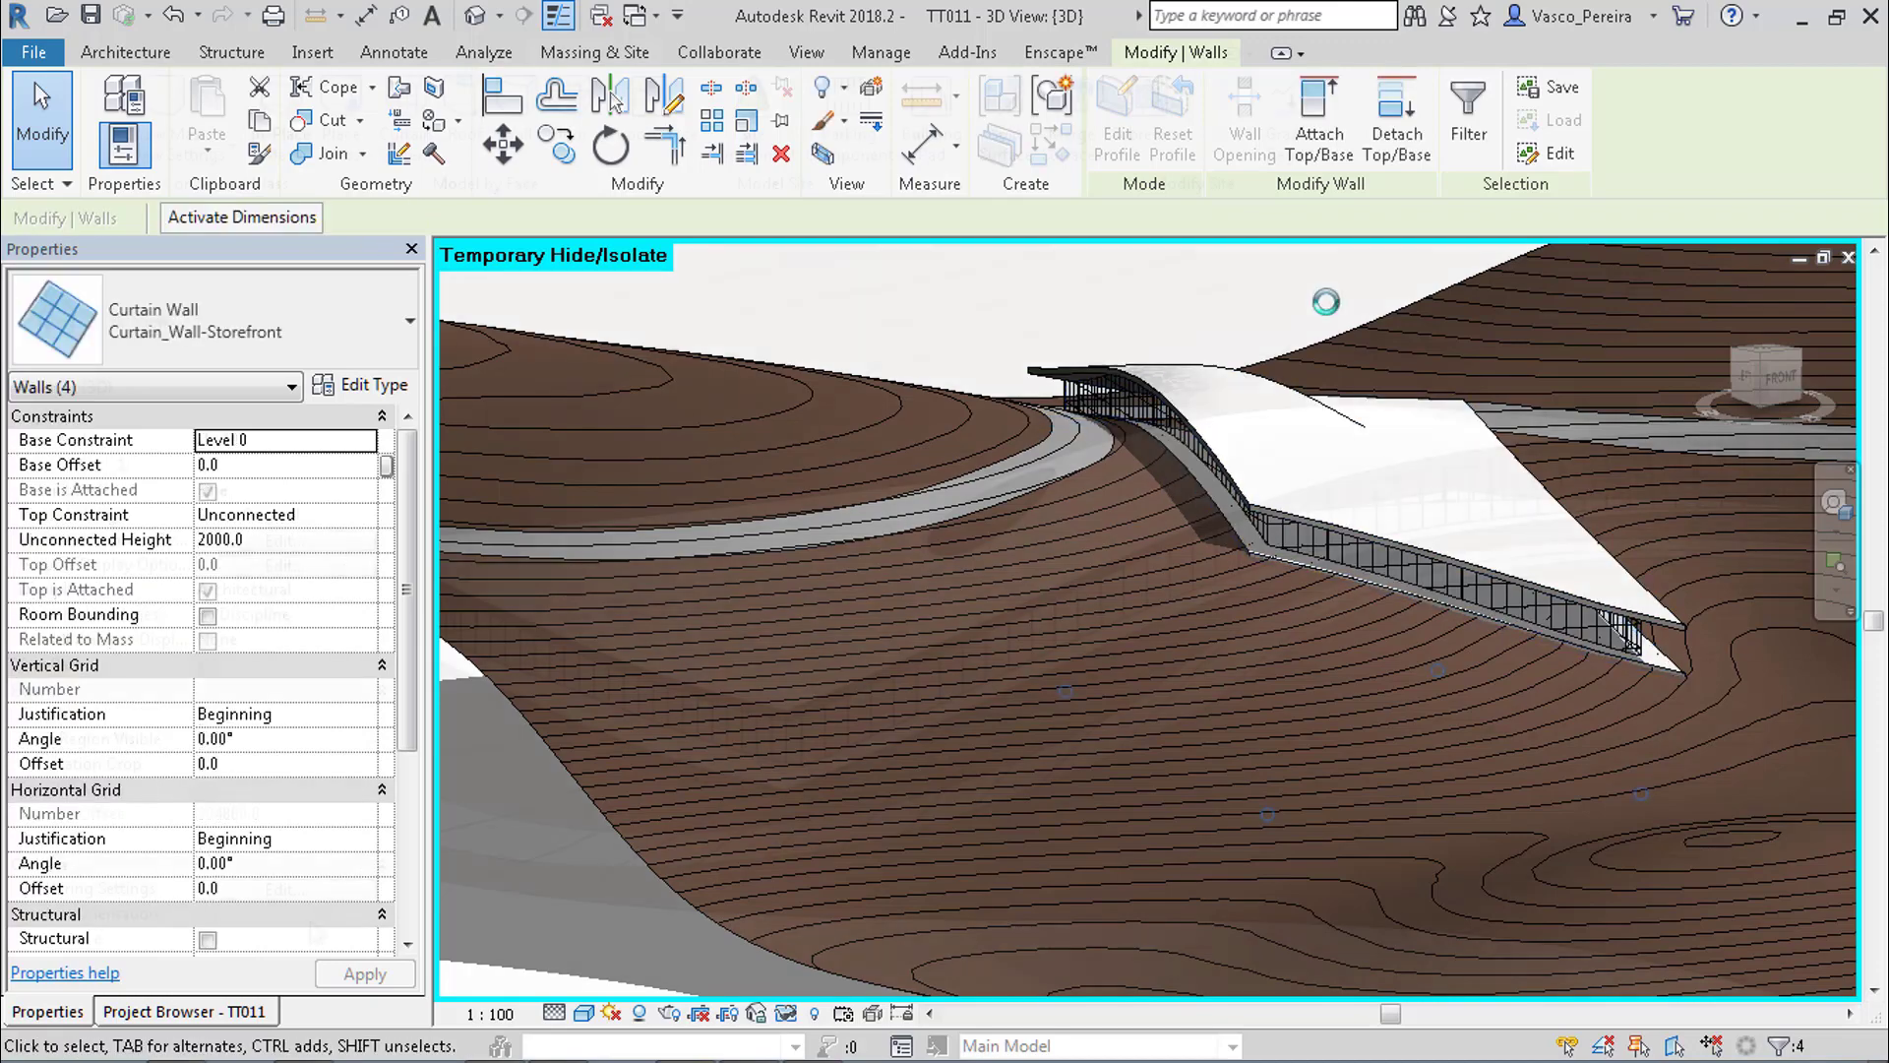